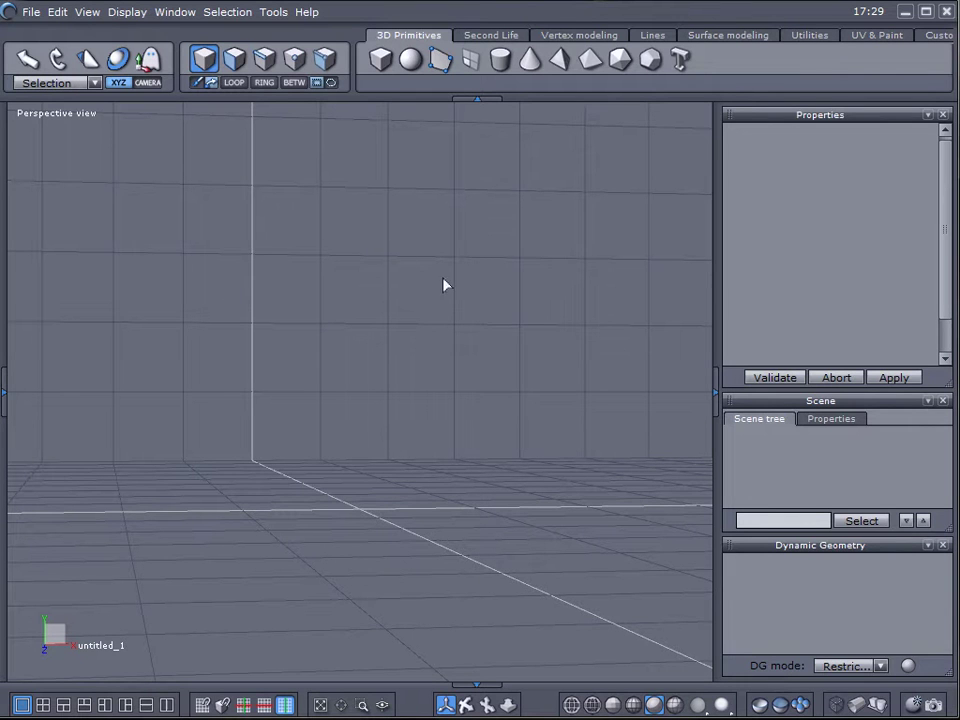
Create a cube primitive about 2.6 units on each side in the empty scene.
{"action": "right_click_drag", "start_coordinate": [446, 286], "coordinate": [337, 363]}
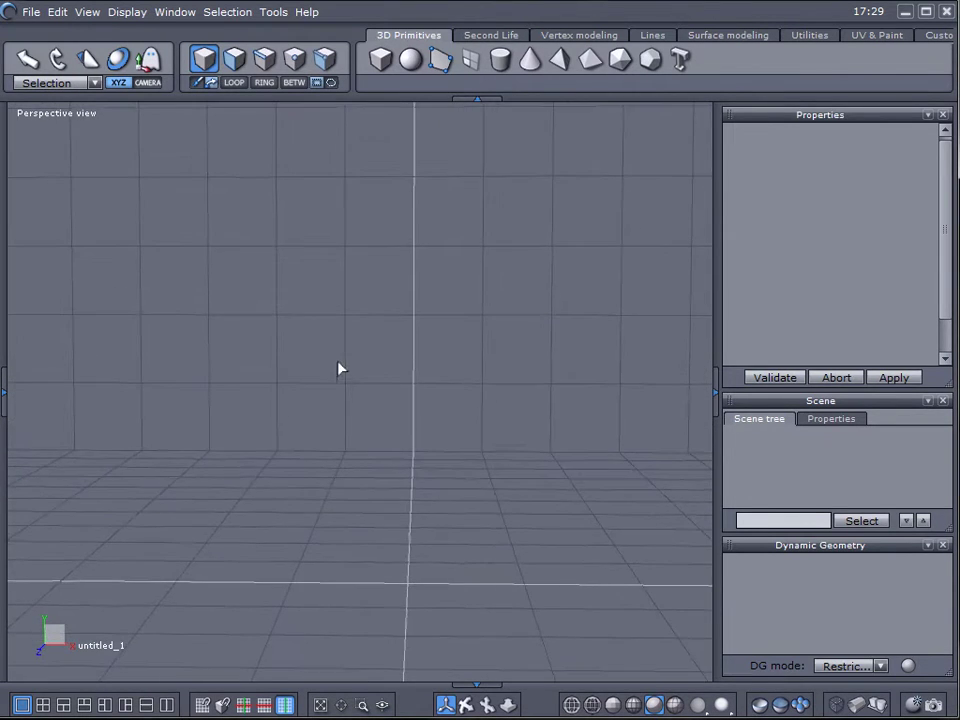
{"action": "left_click", "coordinate": [383, 62]}
{"action": "left_click", "coordinate": [331, 222]}
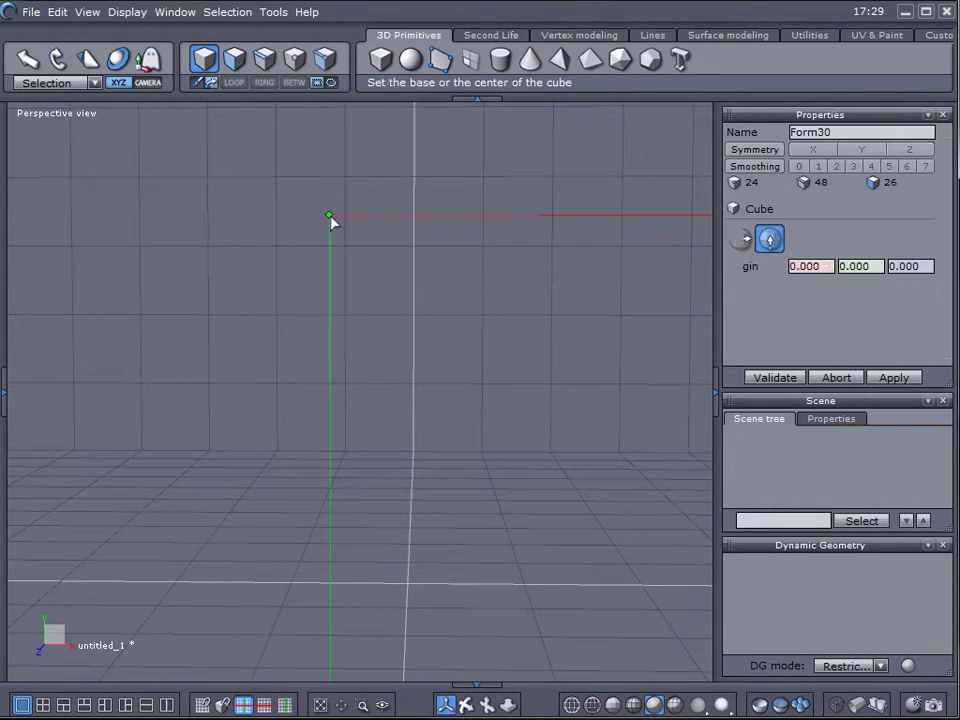
{"action": "left_click", "coordinate": [379, 257]}
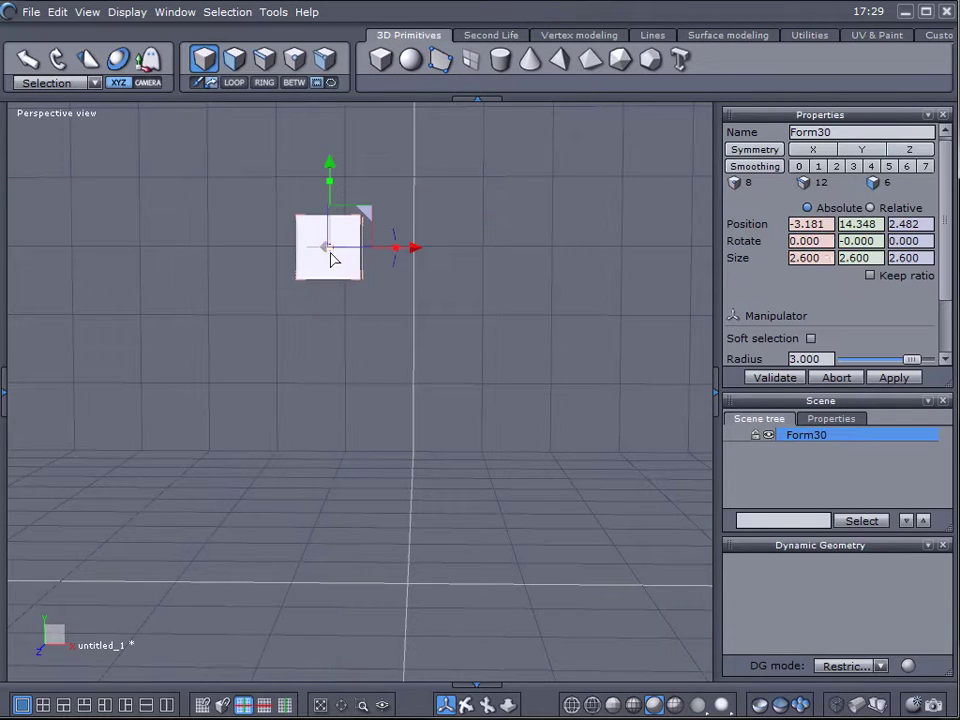
Resize the cube into an upright box about 4.48 wide, 6.2 high and 4.48 deep.
{"action": "left_click_drag", "start_coordinate": [335, 193], "coordinate": [332, 105]}
{"action": "right_click_drag", "start_coordinate": [431, 362], "coordinate": [237, 393]}
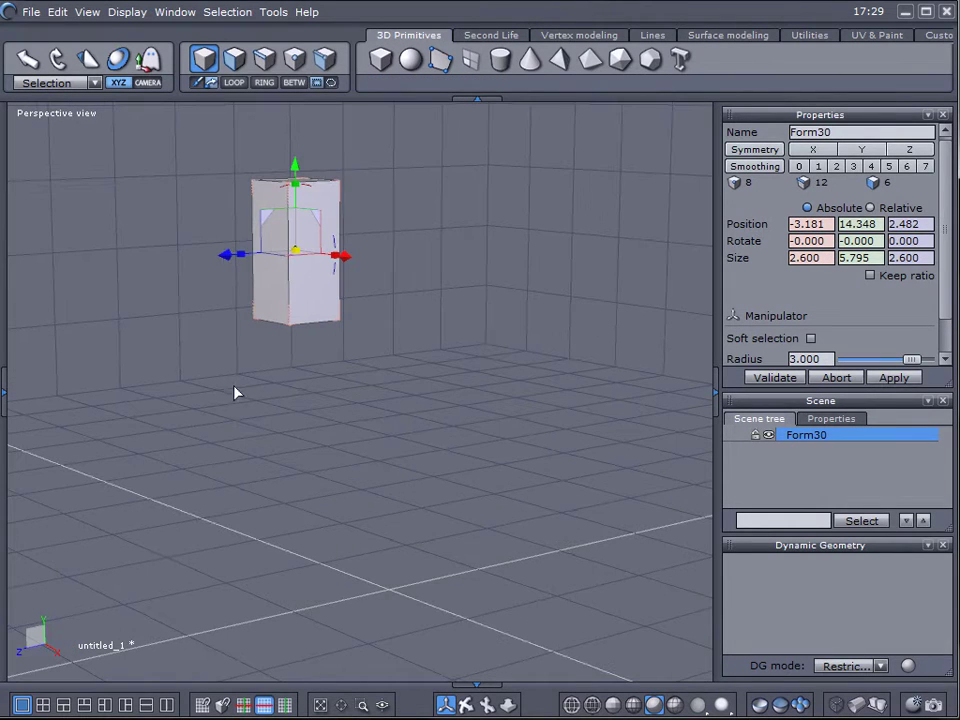
{"action": "left_click_drag", "start_coordinate": [288, 250], "coordinate": [446, 296]}
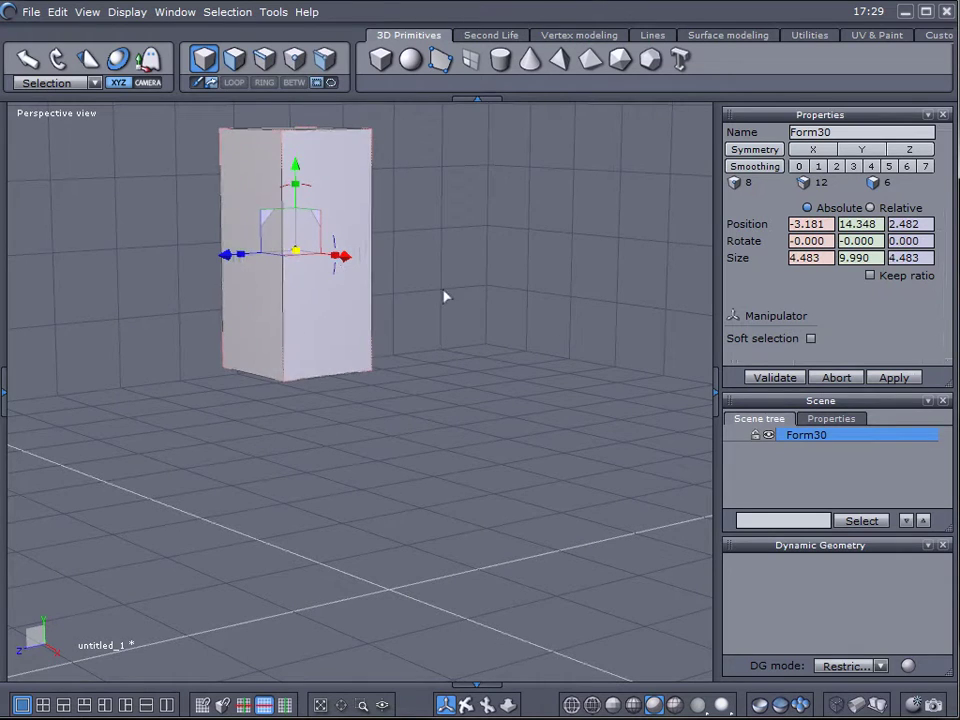
{"action": "right_click_drag", "start_coordinate": [446, 296], "coordinate": [344, 212]}
{"action": "left_click_drag", "start_coordinate": [331, 199], "coordinate": [330, 218]}
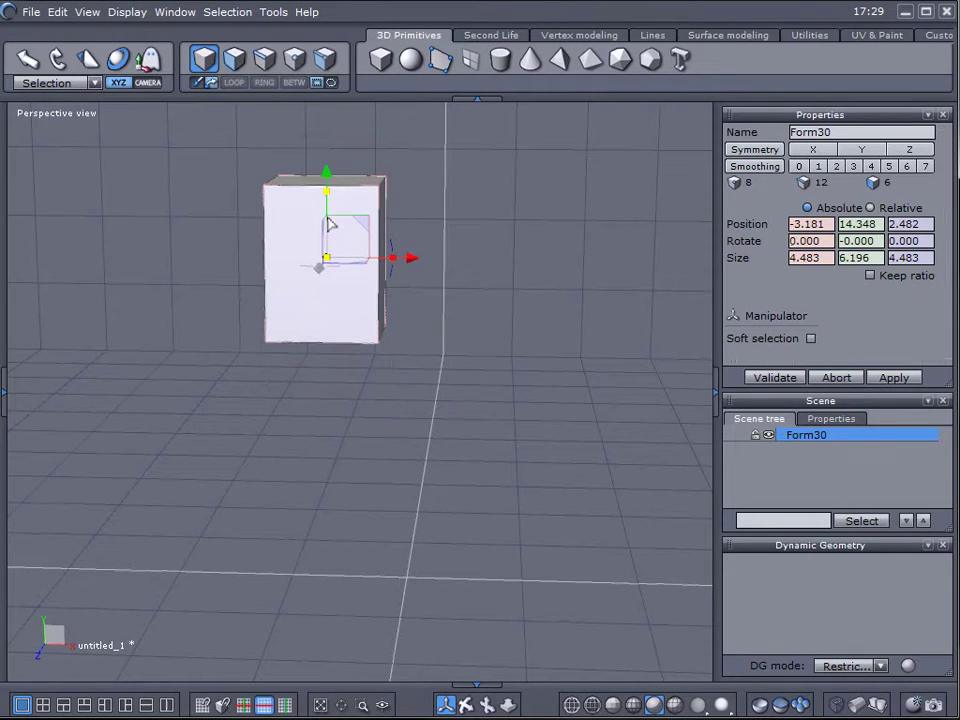
{"action": "middle_click_drag", "start_coordinate": [455, 344], "coordinate": [489, 390]}
{"action": "right_click_drag", "start_coordinate": [407, 441], "coordinate": [421, 408]}
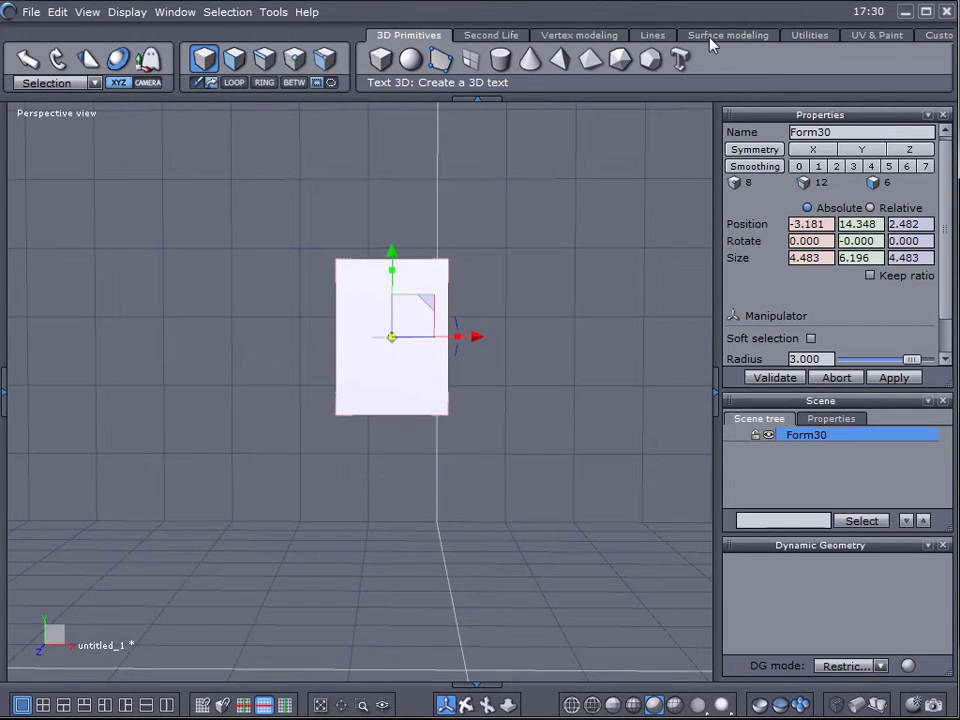
Taper the box vertically so its upper end widens to about 5.65 units.
{"action": "left_click", "coordinate": [816, 36]}
{"action": "mouse_move", "coordinate": [562, 63]}
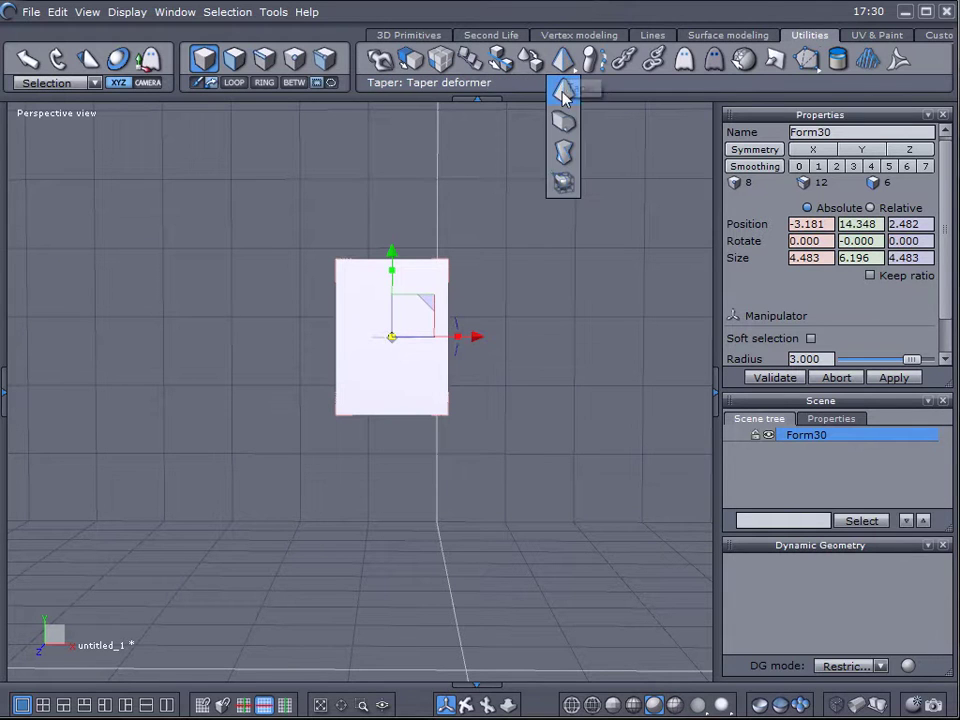
{"action": "left_click", "coordinate": [563, 91]}
{"action": "left_click_drag", "start_coordinate": [456, 263], "coordinate": [464, 264]}
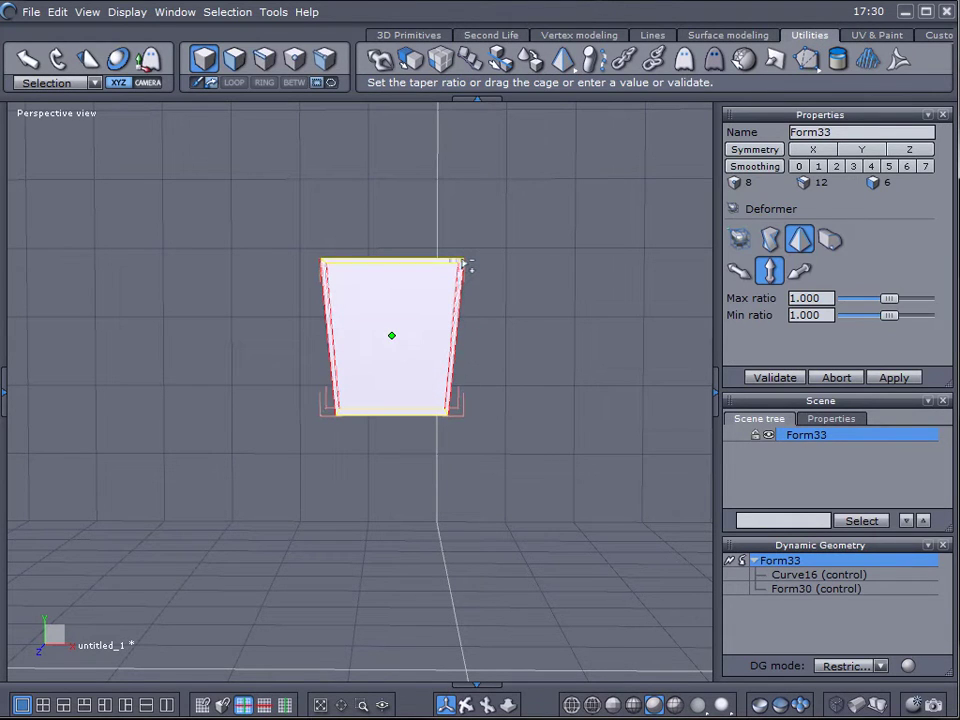
{"action": "key", "text": "Return"}
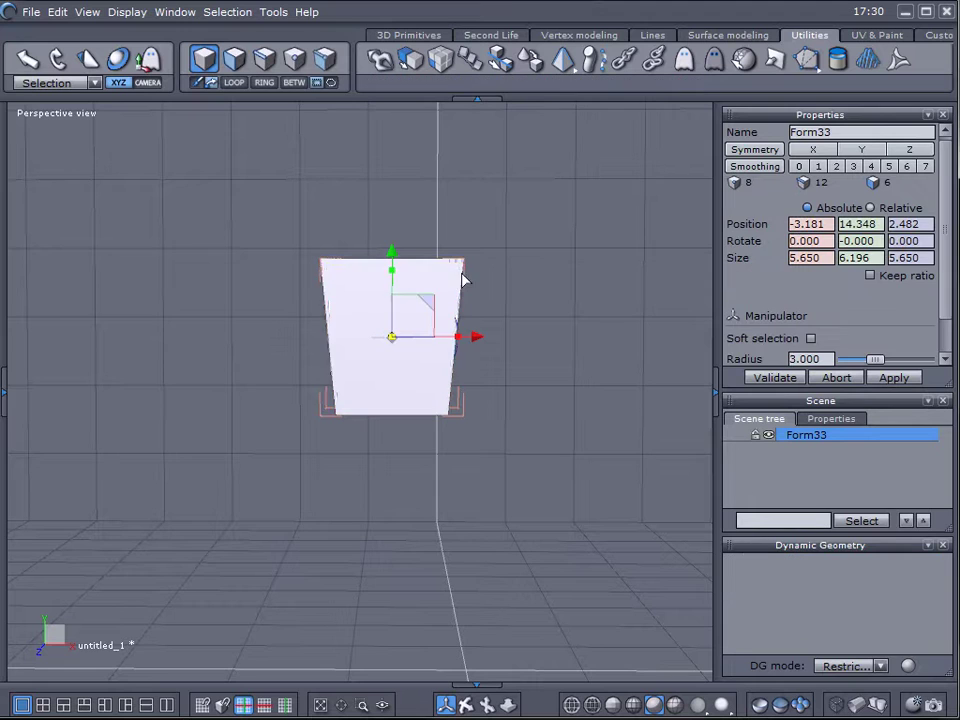
Select all edges of the tapered box and extract them slightly inward on both sides to round off its borders.
{"action": "middle_click_drag", "start_coordinate": [463, 274], "coordinate": [450, 399]}
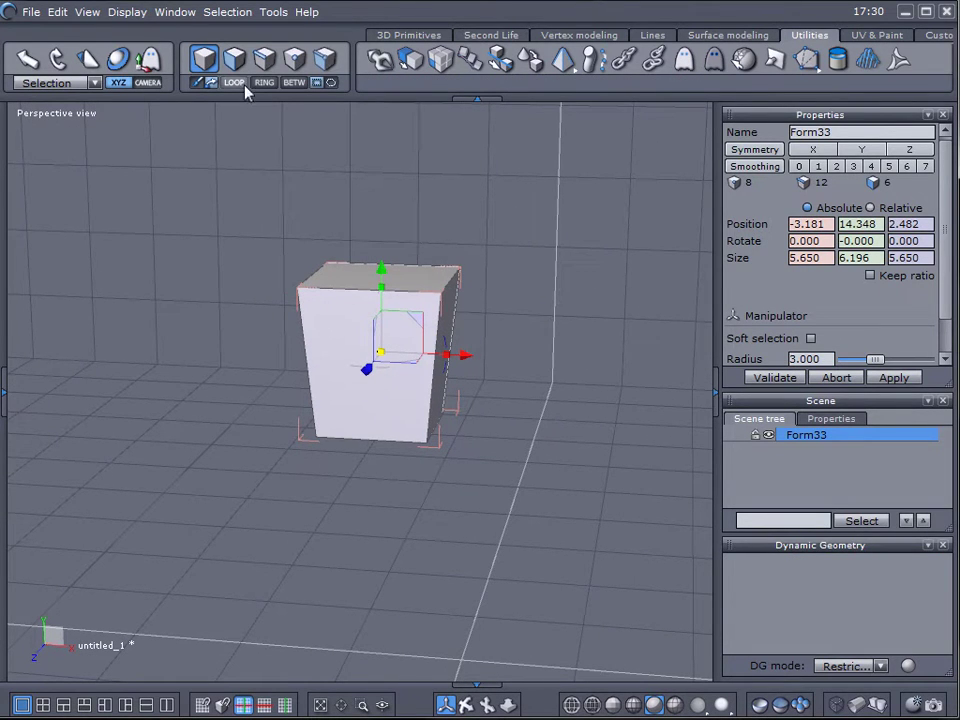
{"action": "left_click", "coordinate": [264, 60]}
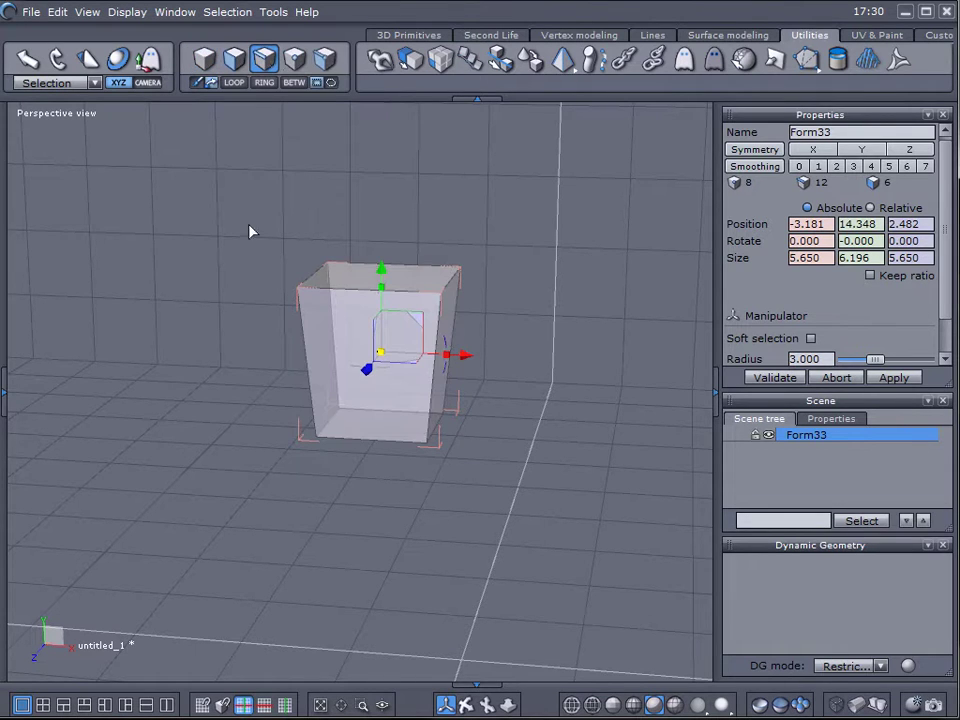
{"action": "left_click_drag", "start_coordinate": [254, 173], "coordinate": [497, 476]}
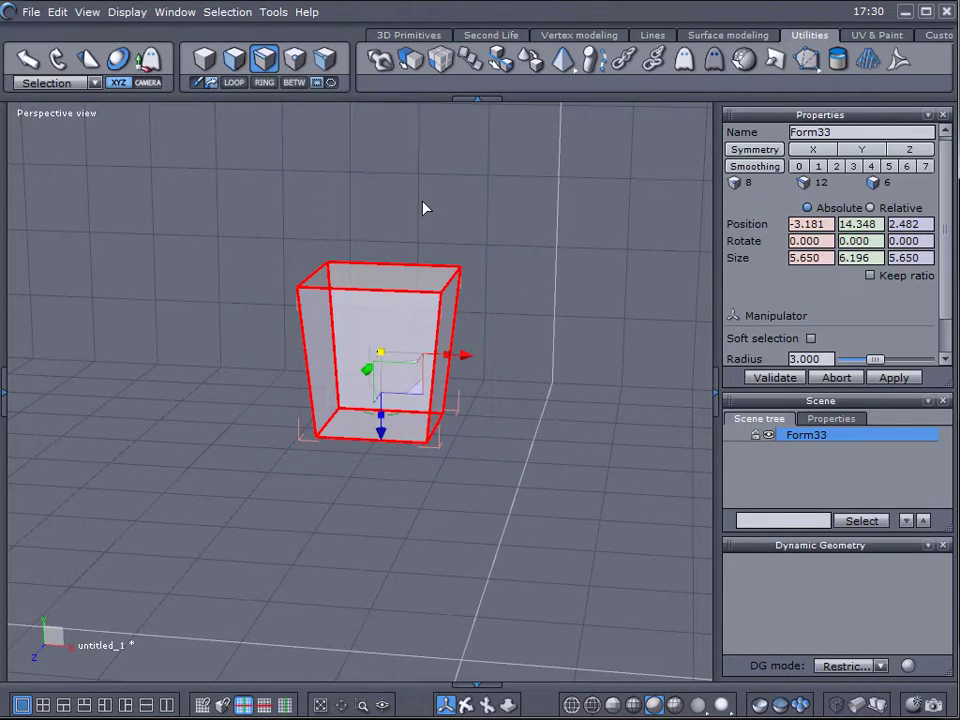
{"action": "left_click", "coordinate": [580, 36]}
{"action": "left_click", "coordinate": [503, 62]}
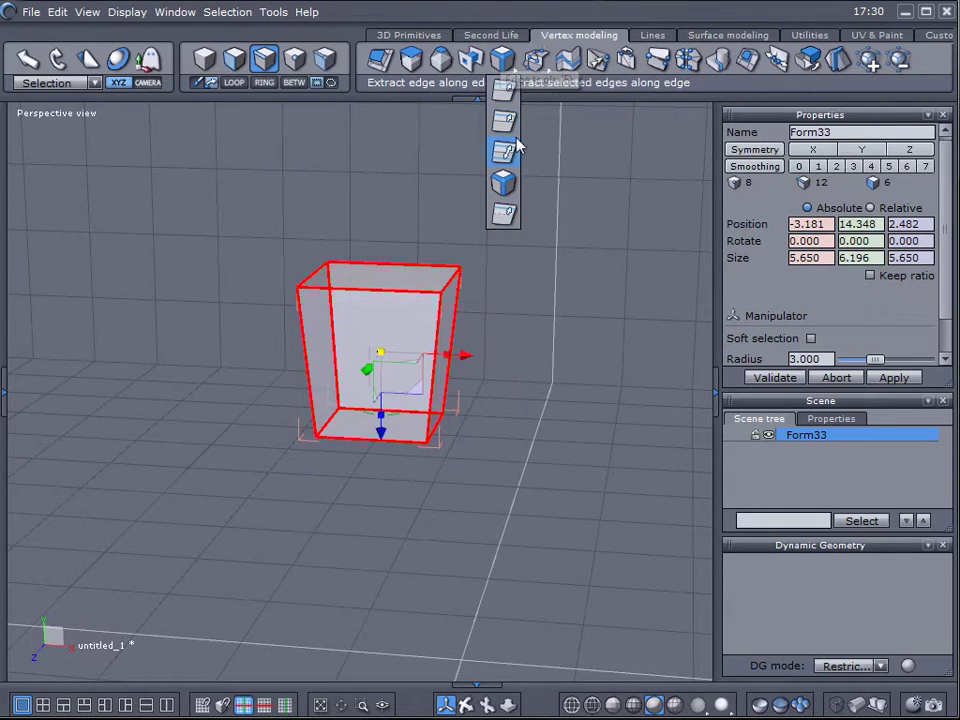
{"action": "left_click", "coordinate": [505, 194]}
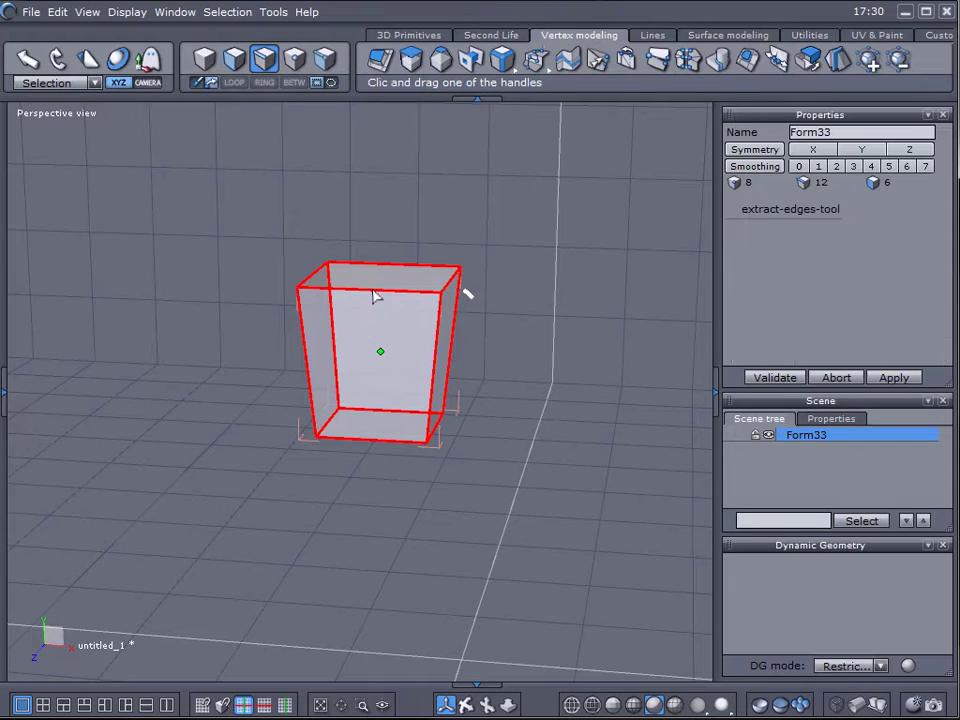
{"action": "left_click_drag", "start_coordinate": [372, 296], "coordinate": [379, 302]}
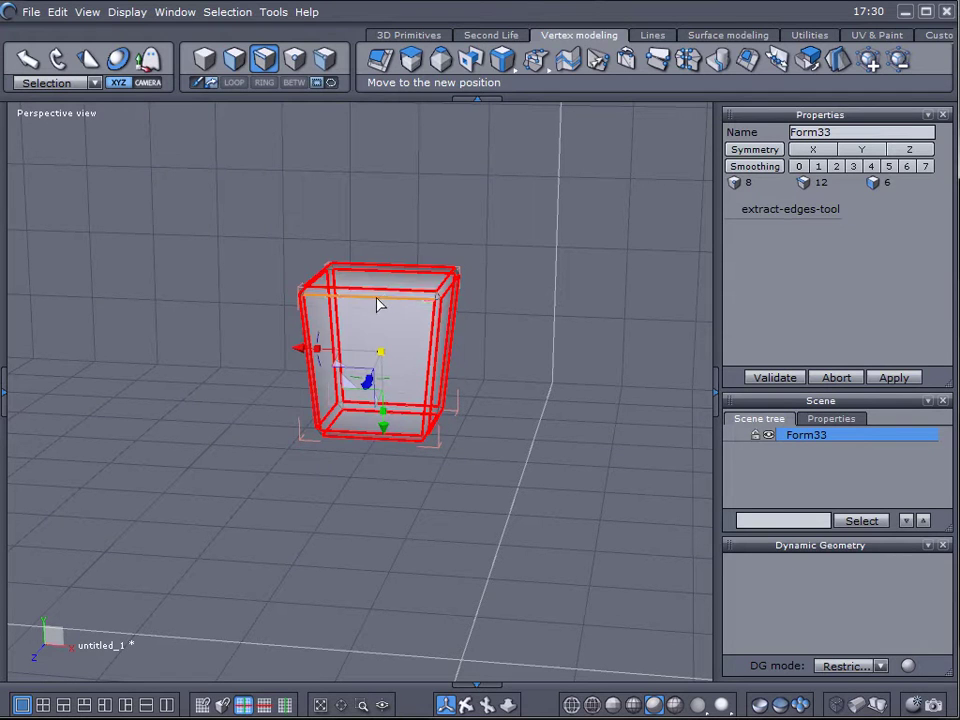
{"action": "middle_click_drag", "start_coordinate": [532, 292], "coordinate": [453, 346]}
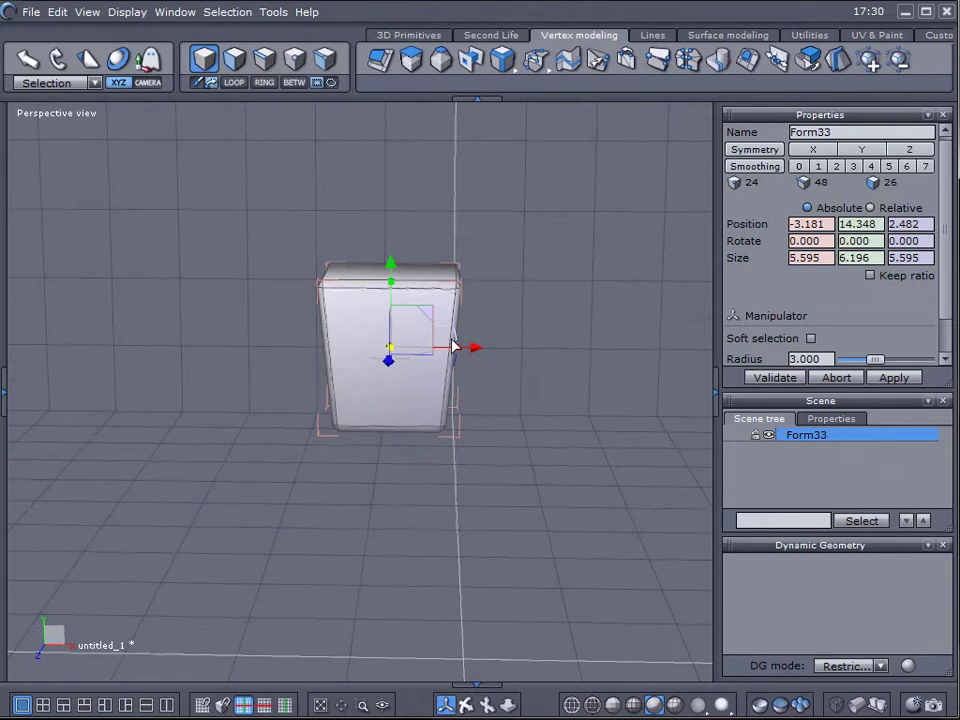
{"action": "left_click", "coordinate": [604, 364]}
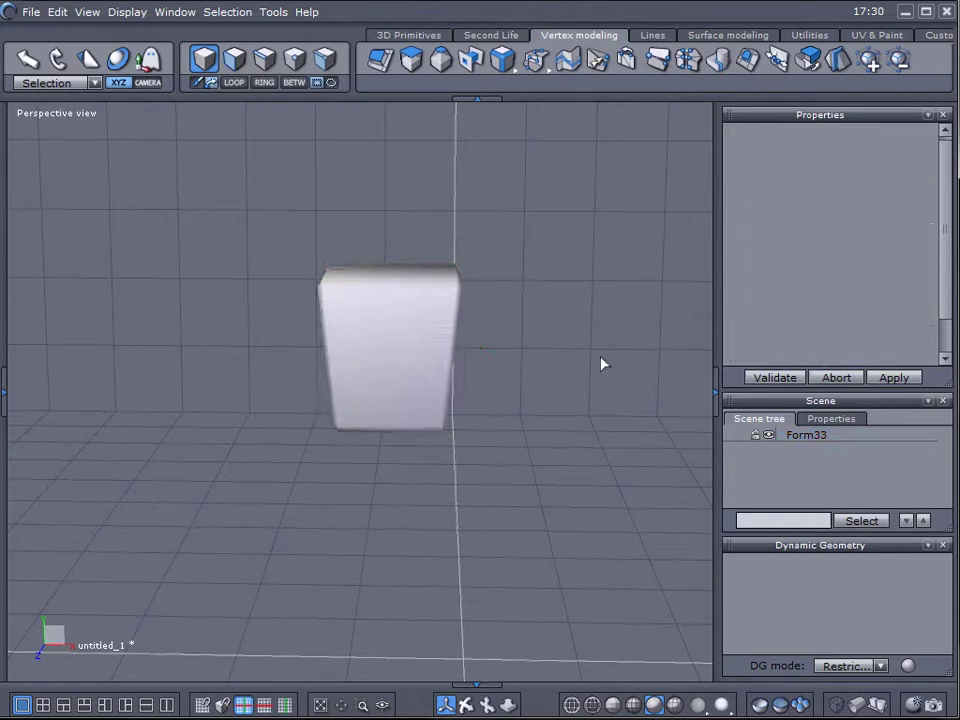
Move the rounded box along X to about -13.6 and deselect it.
{"action": "left_click", "coordinate": [392, 332]}
{"action": "left_click_drag", "start_coordinate": [481, 357], "coordinate": [220, 345]}
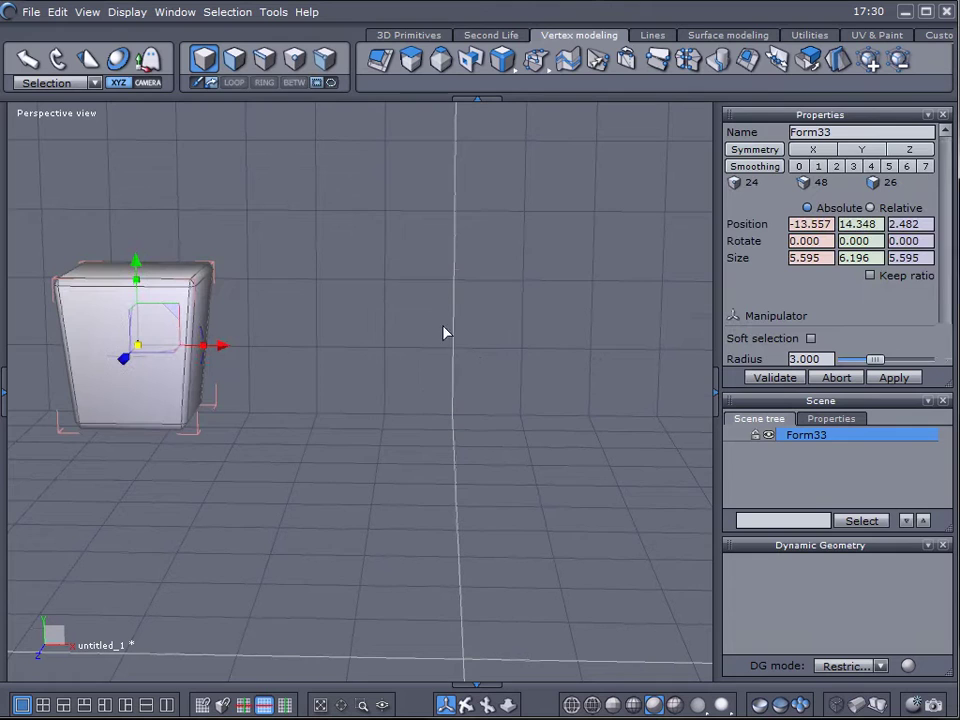
{"action": "left_click", "coordinate": [483, 393]}
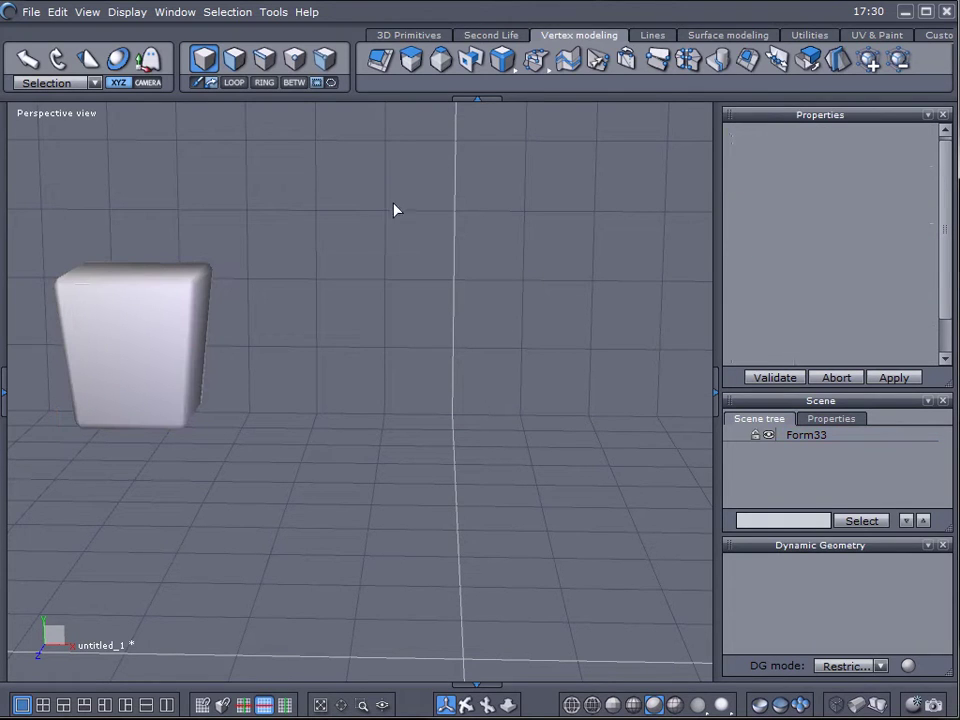
Create a cylinder about 4.9 units in diameter and 5.7 high, with 48 points per section and 8 sections.
{"action": "left_click", "coordinate": [435, 36]}
{"action": "left_click", "coordinate": [501, 62]}
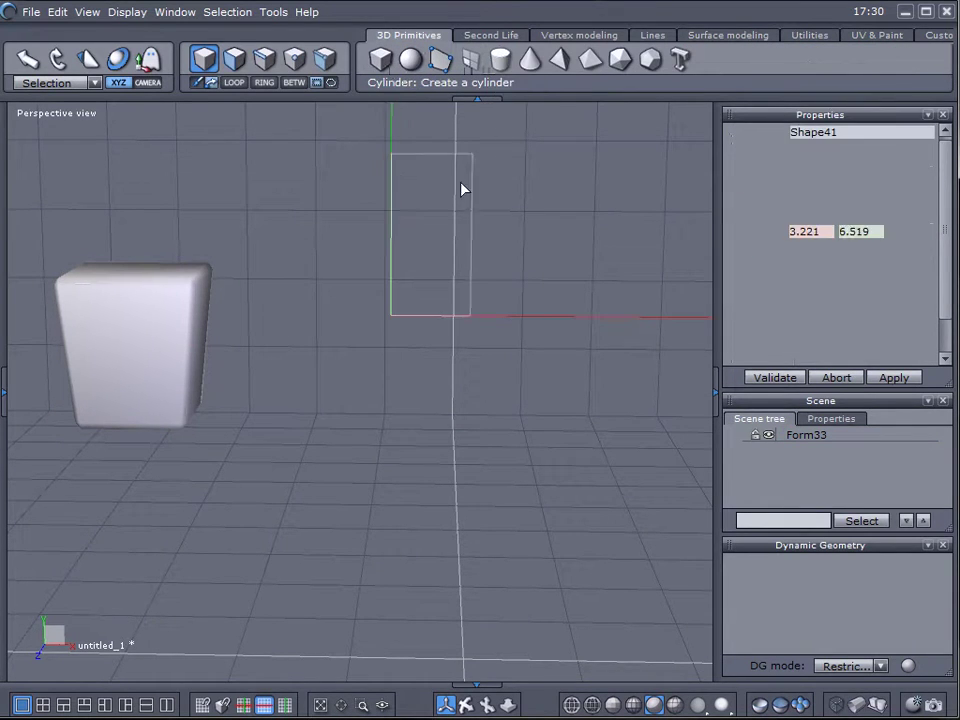
{"action": "left_click", "coordinate": [386, 199]}
{"action": "left_click", "coordinate": [443, 201]}
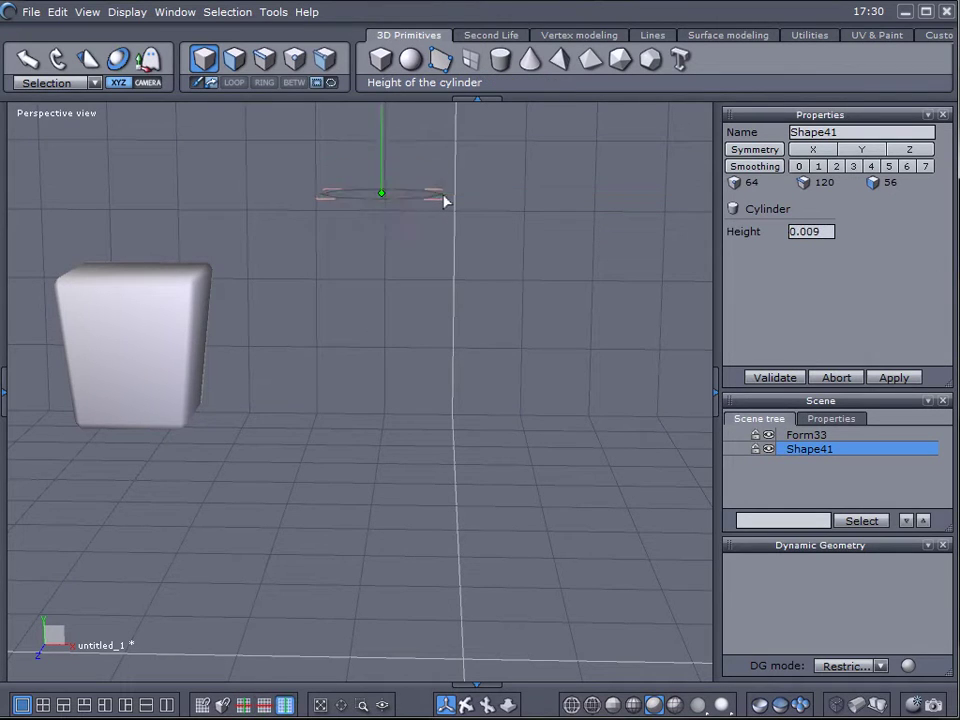
{"action": "left_click", "coordinate": [463, 342]}
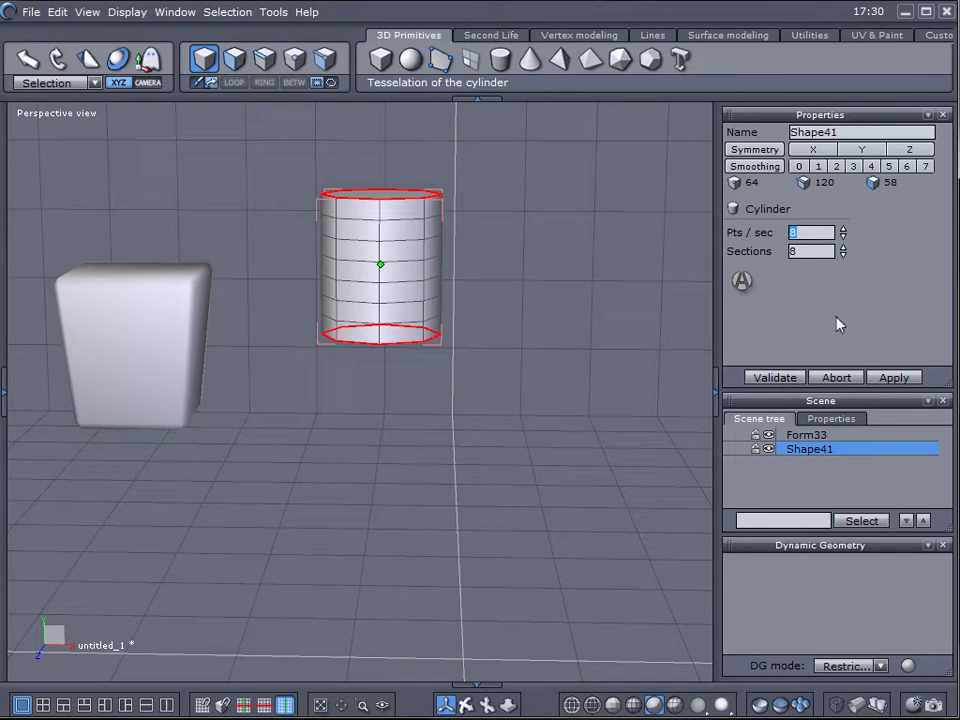
{"action": "type", "text": "48"}
{"action": "key", "text": "Return"}
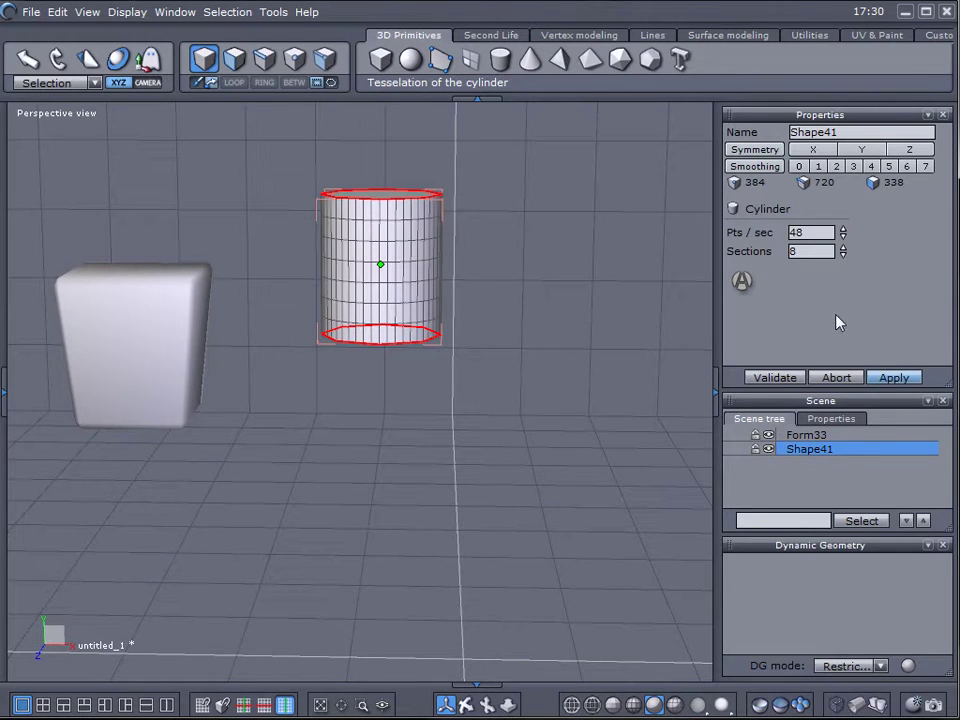
{"action": "left_click", "coordinate": [489, 362]}
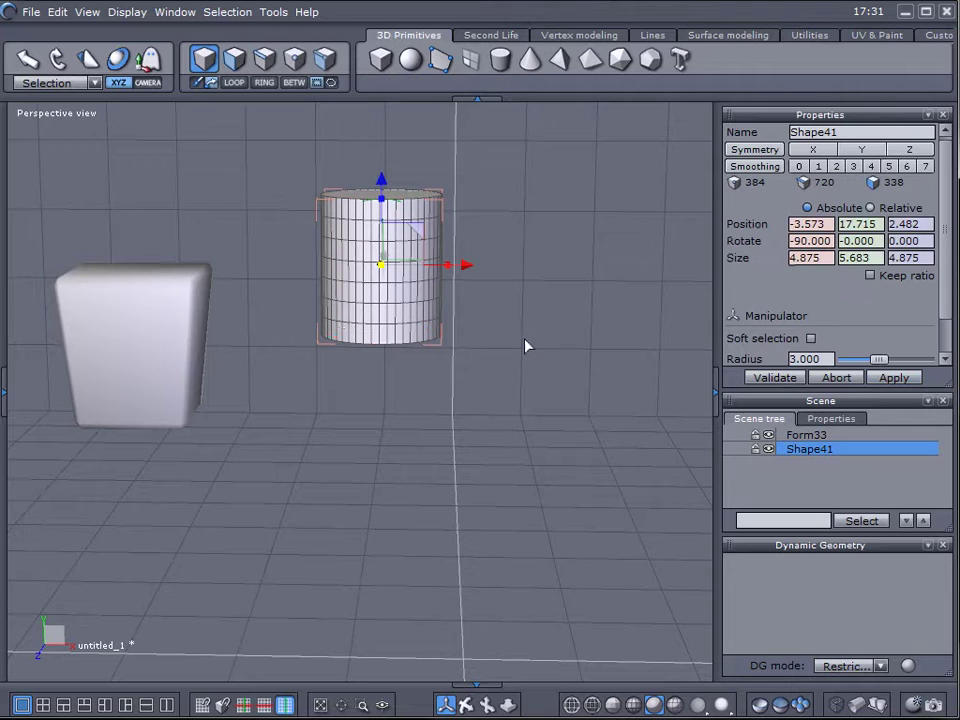
Taper the cylinder vertically, widening its upper end to about 6.9 units and slightly narrowing its base.
{"action": "mouse_move", "coordinate": [584, 332]}
{"action": "middle_mouse_down"}
{"action": "mouse_move", "coordinate": [324, 421]}
{"action": "mouse_move", "coordinate": [429, 366]}
{"action": "mouse_move", "coordinate": [576, 313]}
{"action": "middle_mouse_up"}
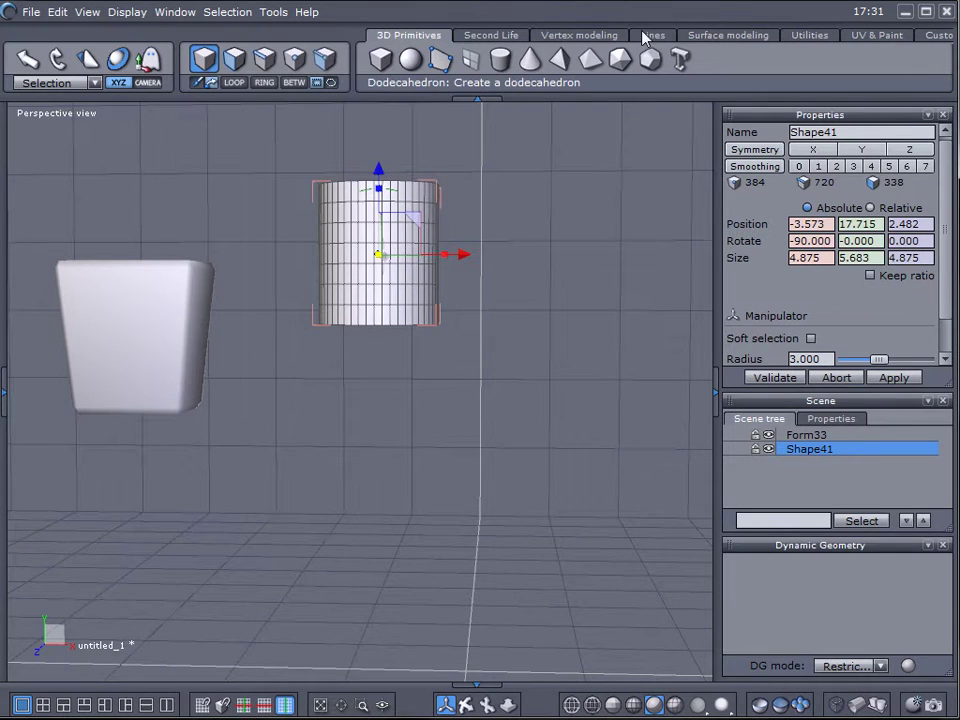
{"action": "left_click", "coordinate": [812, 36]}
{"action": "mouse_move", "coordinate": [562, 60]}
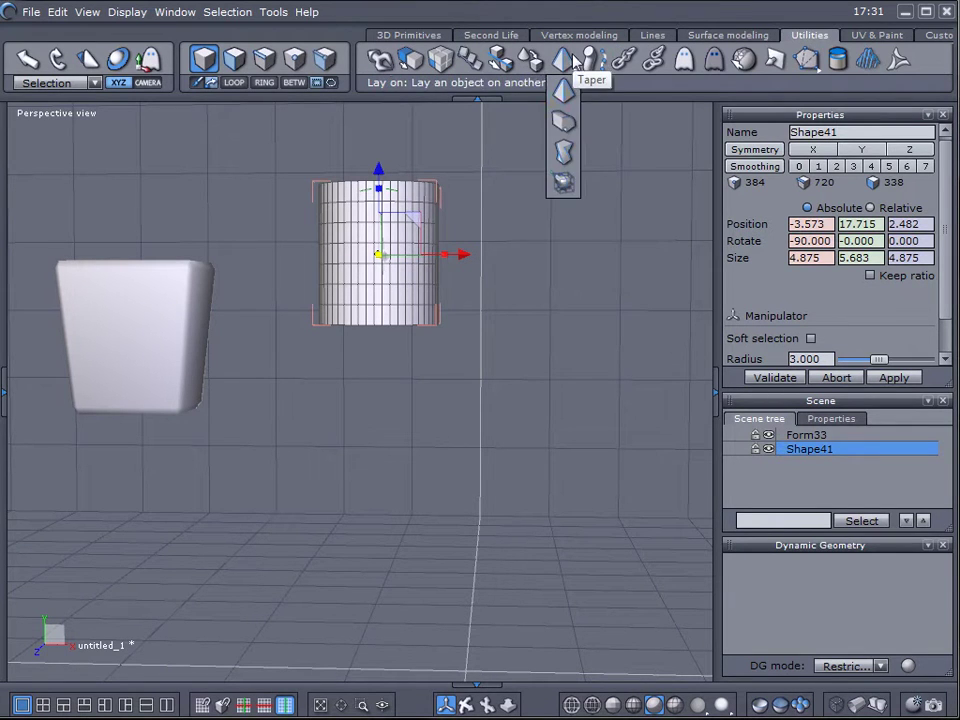
{"action": "left_click", "coordinate": [566, 96]}
{"action": "left_click_drag", "start_coordinate": [443, 187], "coordinate": [466, 184]}
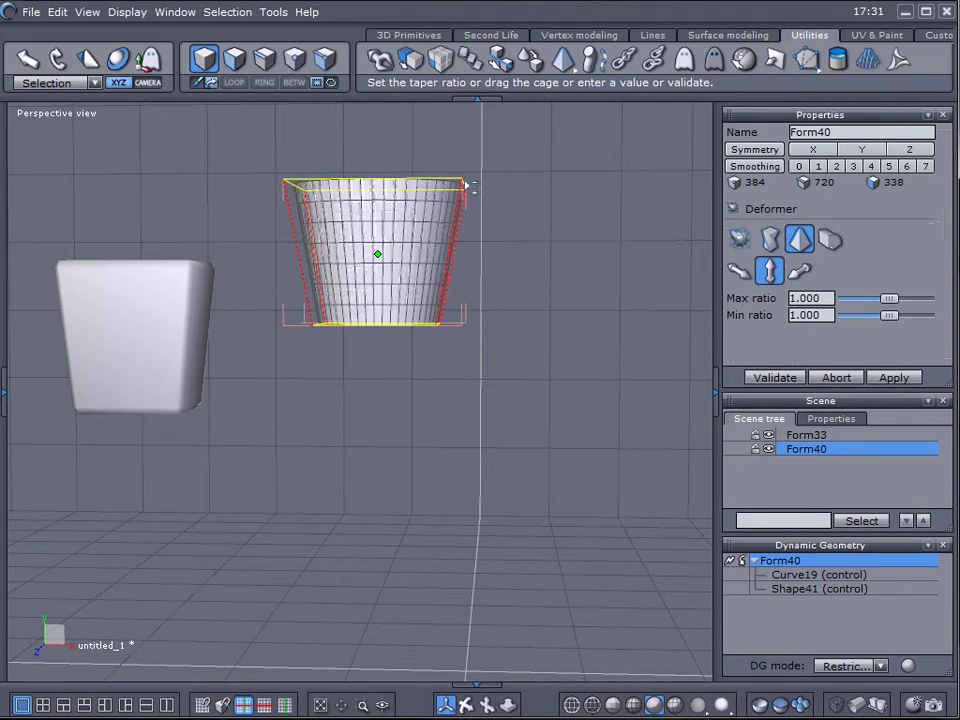
{"action": "left_click_drag", "start_coordinate": [444, 327], "coordinate": [338, 329]}
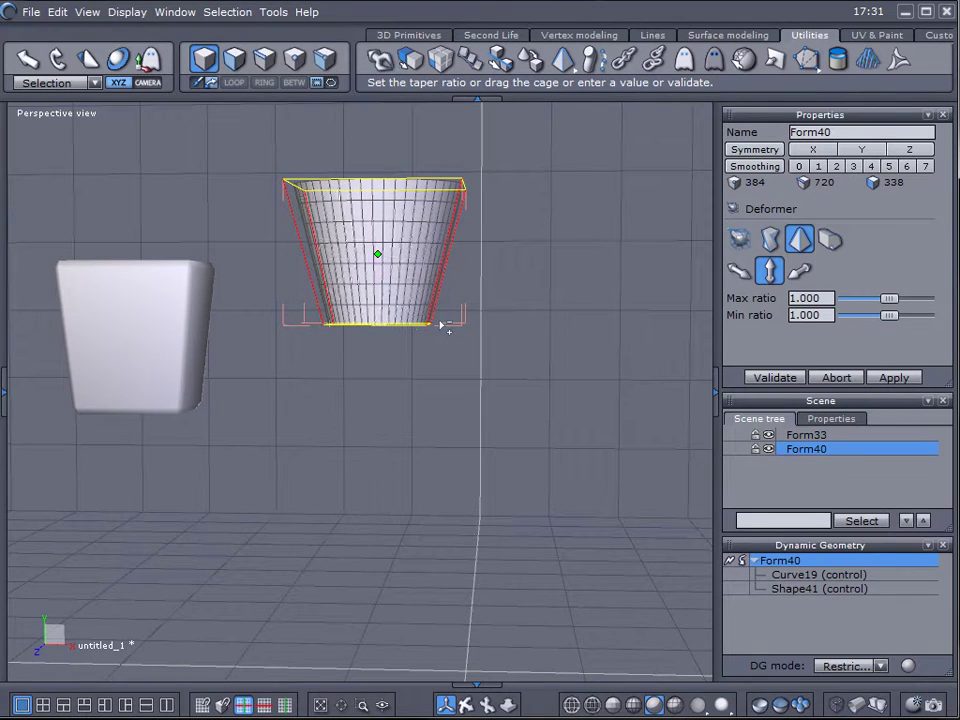
{"action": "key", "text": "space"}
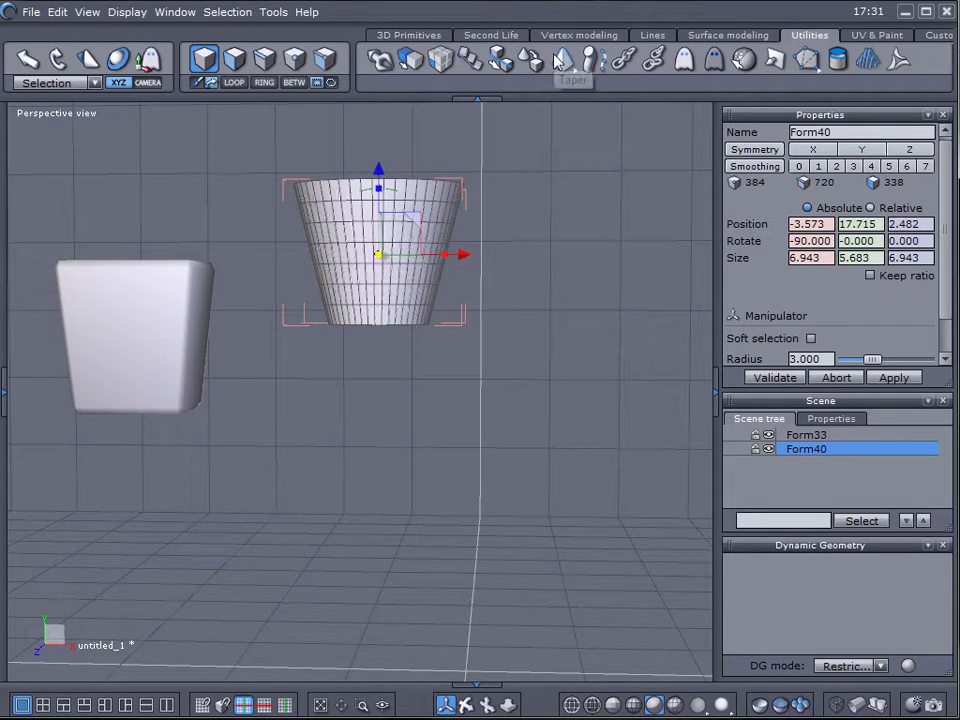
Bend the tapered cylinder sideways along its height so its wide upper end tilts over.
{"action": "left_click", "coordinate": [556, 62]}
{"action": "left_click", "coordinate": [570, 129]}
{"action": "middle_click_drag", "start_coordinate": [591, 349], "coordinate": [367, 328]}
{"action": "left_click_drag", "start_coordinate": [405, 200], "coordinate": [322, 186]}
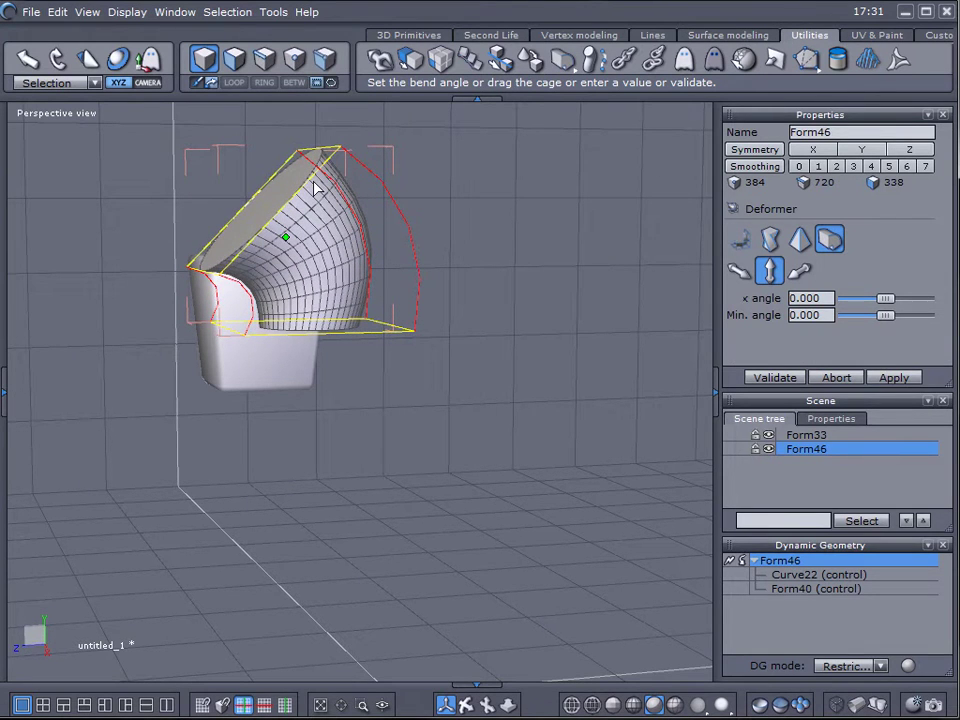
{"action": "key", "text": "space"}
Move the bent cylinder against the box at about X -12.8, Y 18.4, Z 7.9, and tilt it to about -109° around X.
{"action": "middle_click_drag", "start_coordinate": [225, 295], "coordinate": [486, 259]}
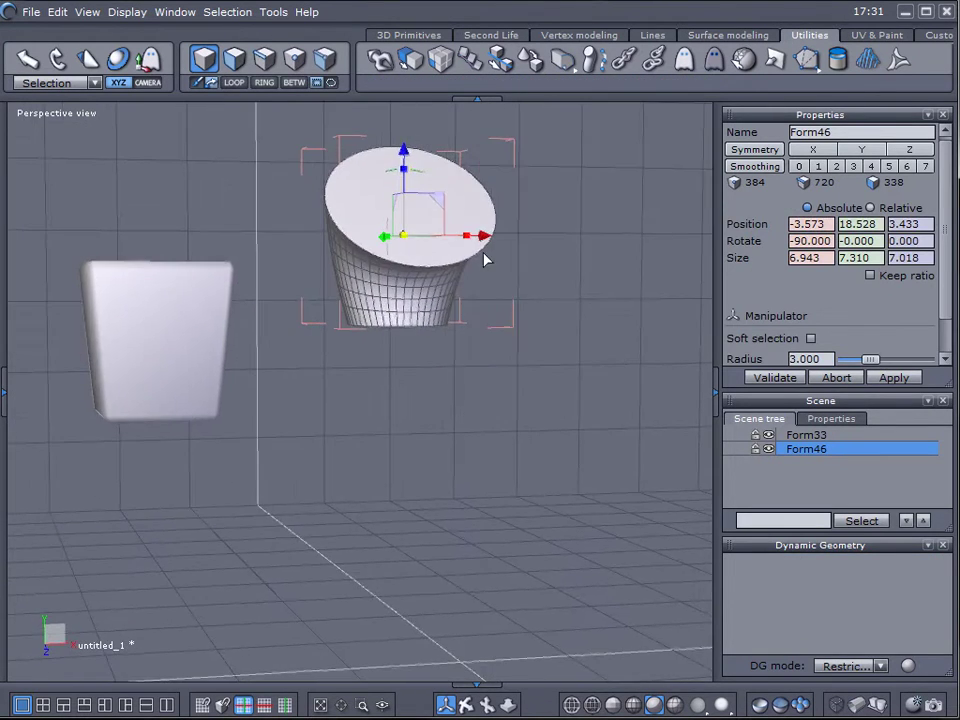
{"action": "left_click_drag", "start_coordinate": [486, 240], "coordinate": [276, 237]}
{"action": "middle_click_drag", "start_coordinate": [111, 369], "coordinate": [414, 351]}
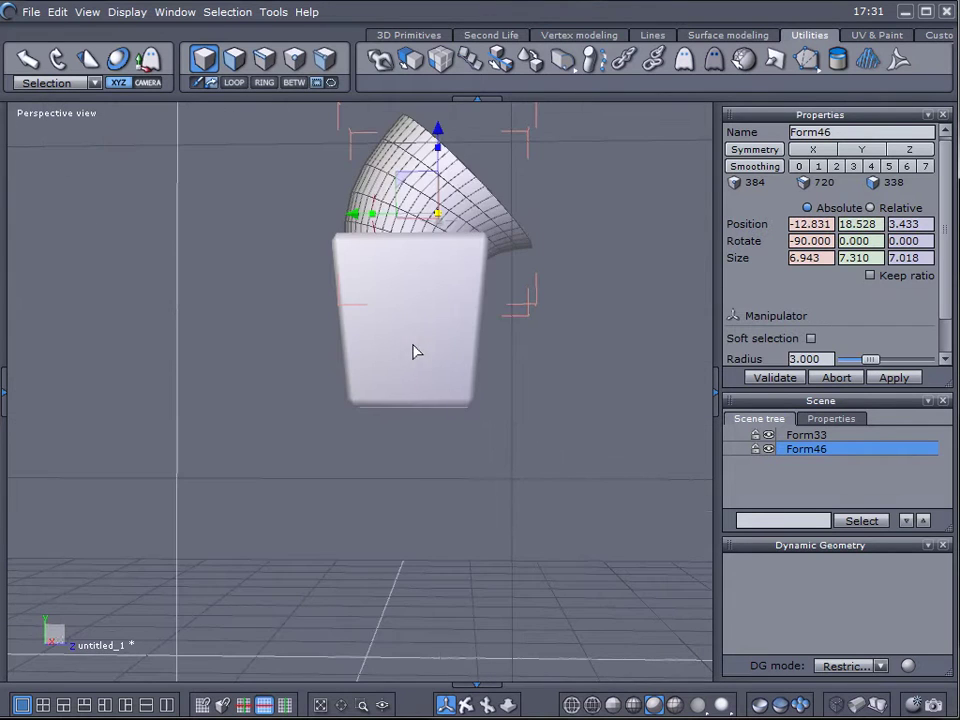
{"action": "left_click_drag", "start_coordinate": [356, 222], "coordinate": [560, 212]}
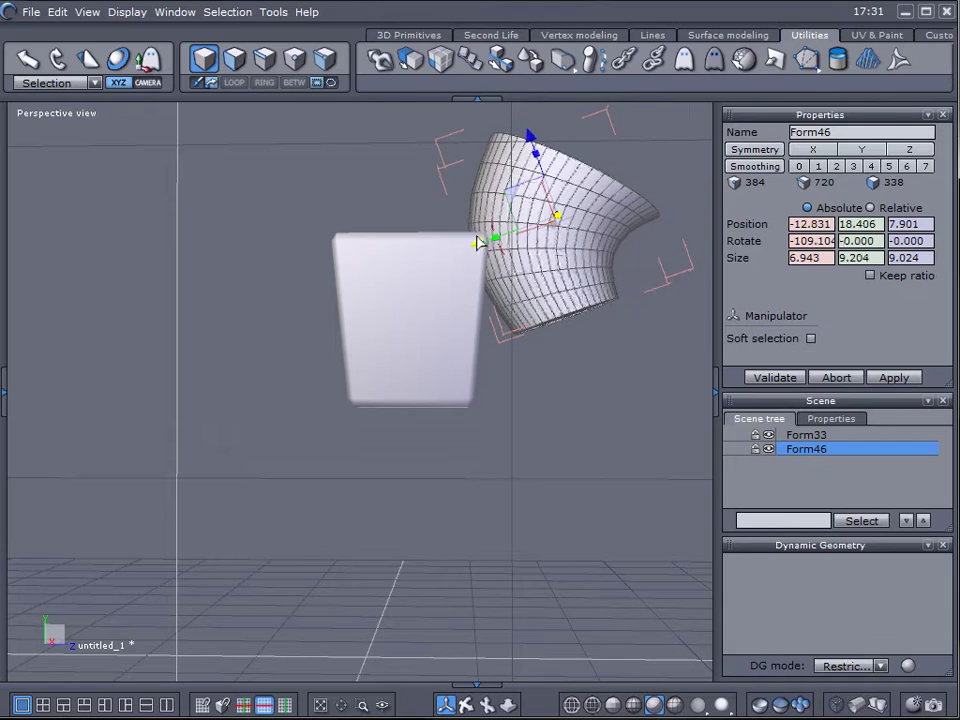
{"action": "middle_click_drag", "start_coordinate": [585, 345], "coordinate": [394, 197]}
{"action": "scroll", "coordinate": [418, 369], "scroll_direction": "up", "scroll_amount": 2}
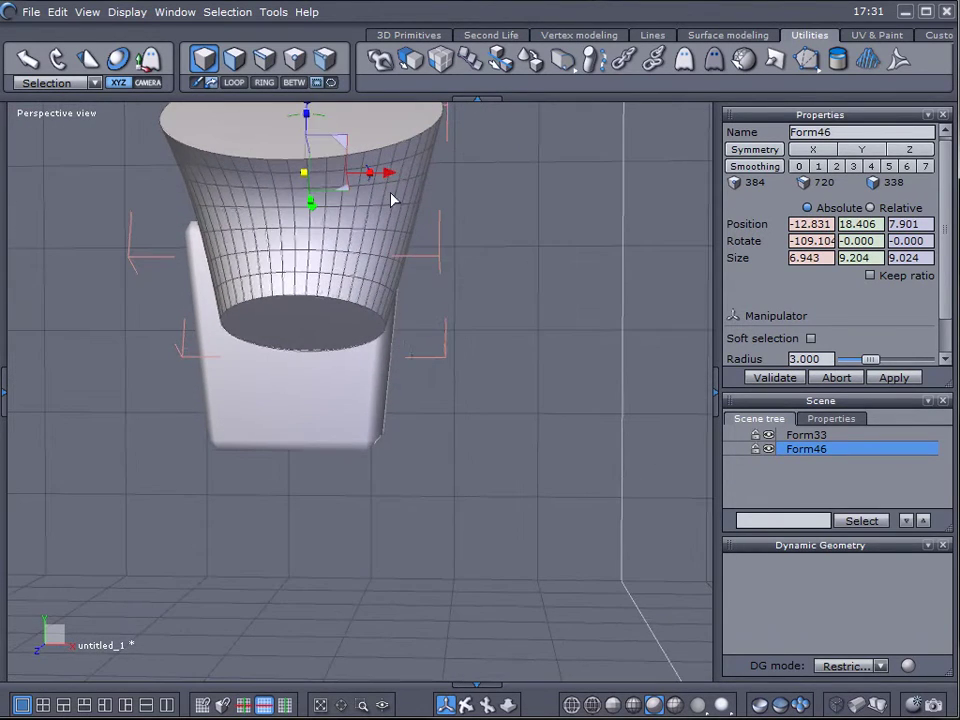
Shift the bent cylinder slightly sideways along X to about -13.1.
{"action": "left_click_drag", "start_coordinate": [385, 172], "coordinate": [380, 181]}
{"action": "middle_click_drag", "start_coordinate": [345, 311], "coordinate": [566, 407]}
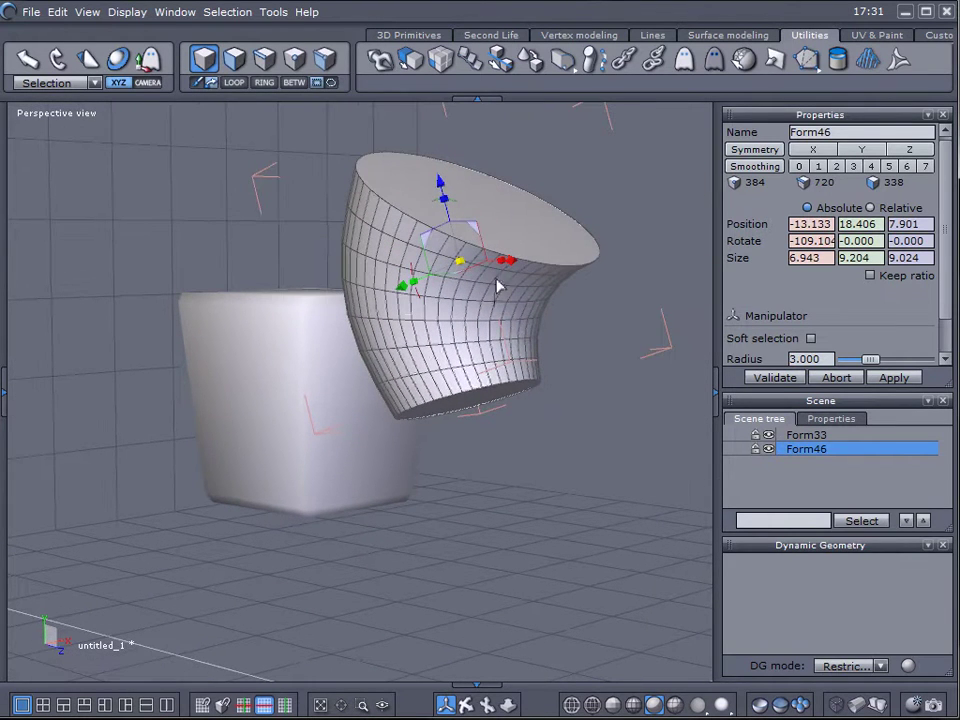
Create a sphere about 1.4 units in diameter with 9 points in the open space beside the bent cylinder.
{"action": "left_click", "coordinate": [409, 35]}
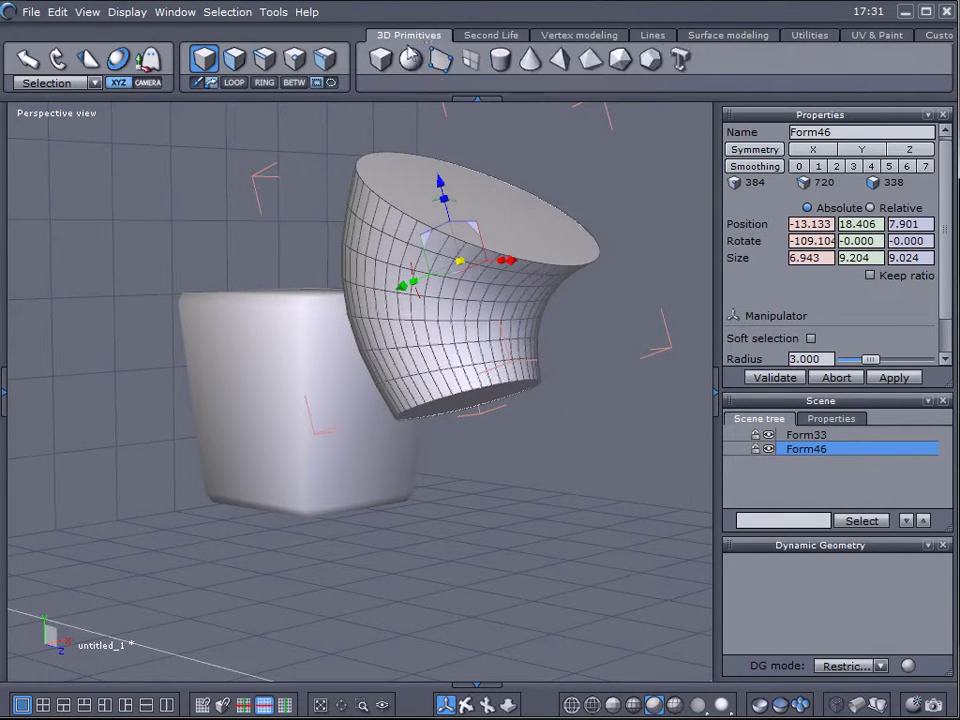
{"action": "left_click", "coordinate": [410, 59]}
{"action": "left_click", "coordinate": [606, 328]}
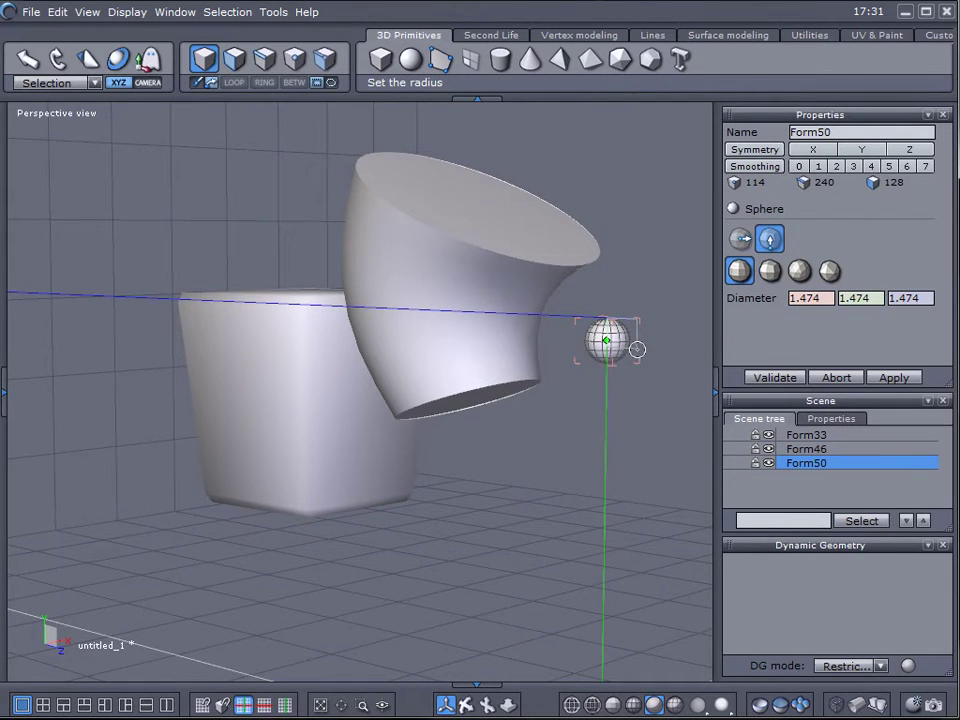
{"action": "left_click", "coordinate": [638, 350]}
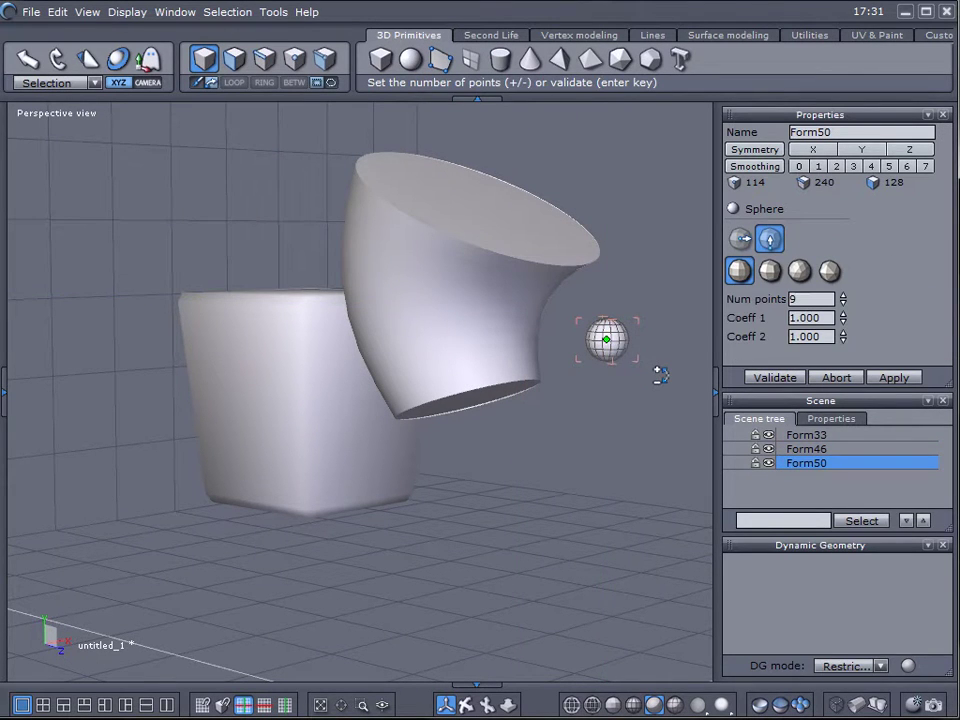
{"action": "left_click", "coordinate": [650, 366]}
Duplicate the sphere and move the copy along X to about -6.0, toward the bent cylinder.
{"action": "middle_click_drag", "start_coordinate": [583, 394], "coordinate": [478, 407]}
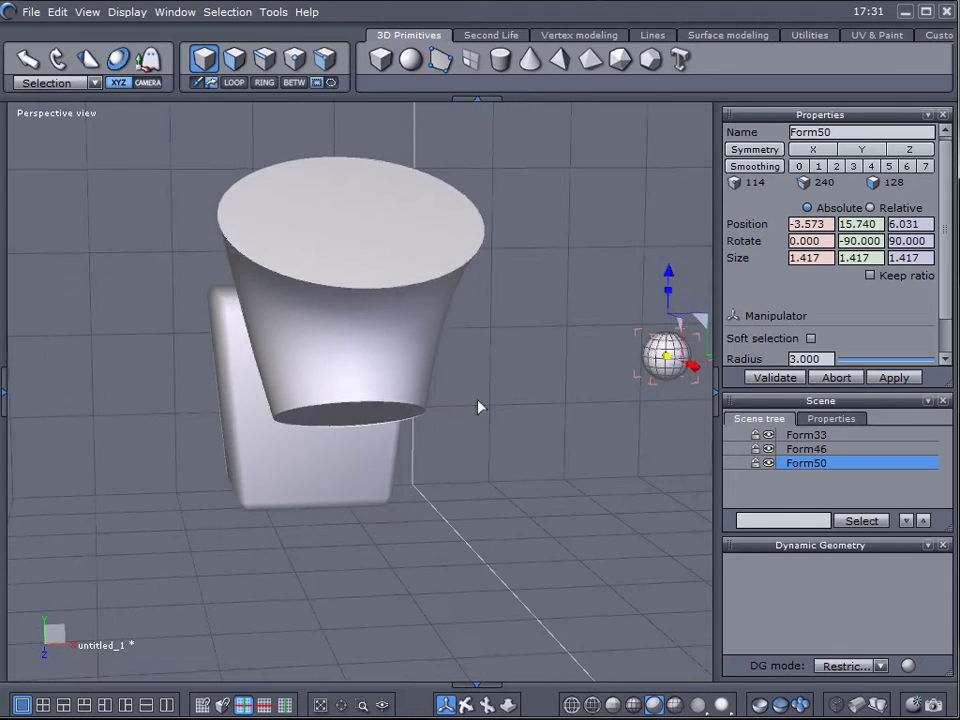
{"action": "scroll", "coordinate": [478, 407], "scroll_direction": "down", "scroll_amount": 5}
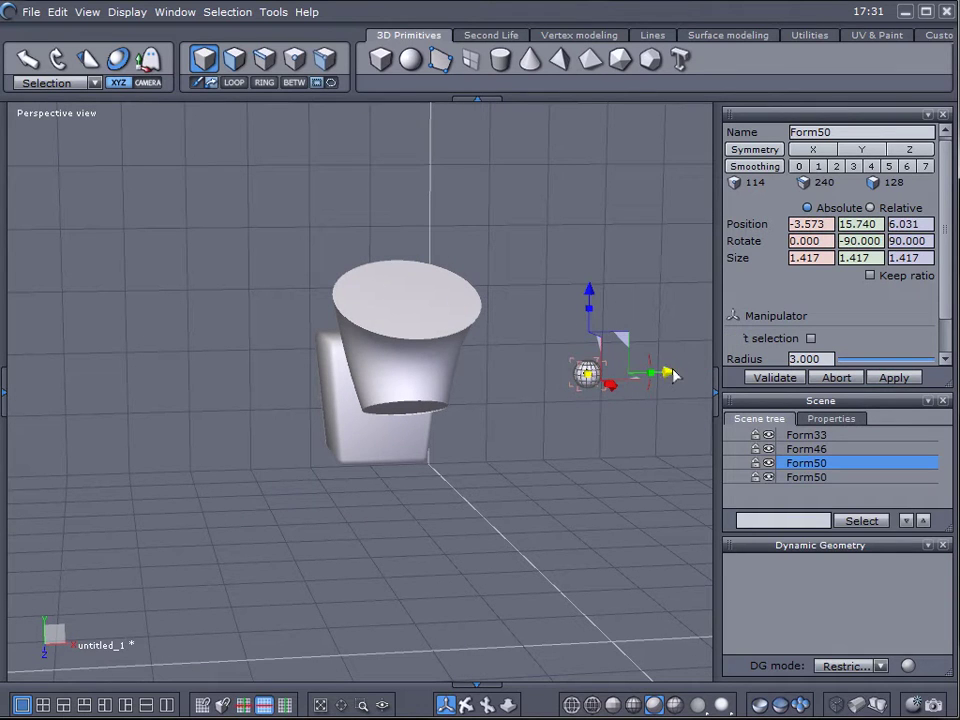
{"action": "left_click_drag", "start_coordinate": [674, 374], "coordinate": [622, 376]}
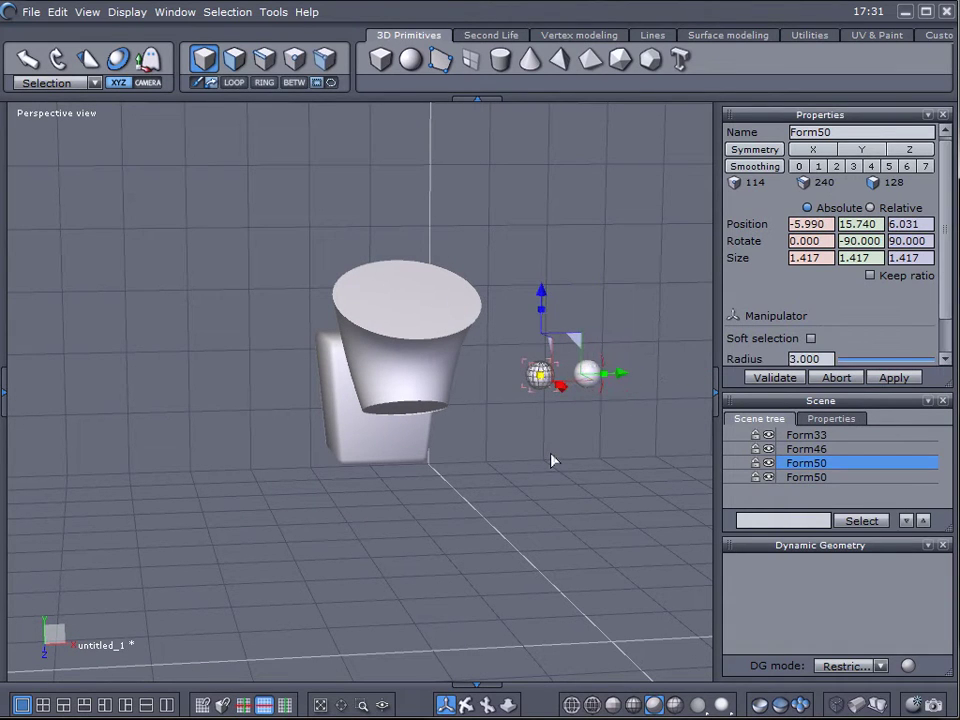
Use Lay on to place the sphere copy on the bent cylinder's front as the first eye, at about X -13.8, Y 16.8, Z 10.7.
{"action": "middle_click_drag", "start_coordinate": [480, 463], "coordinate": [581, 446]}
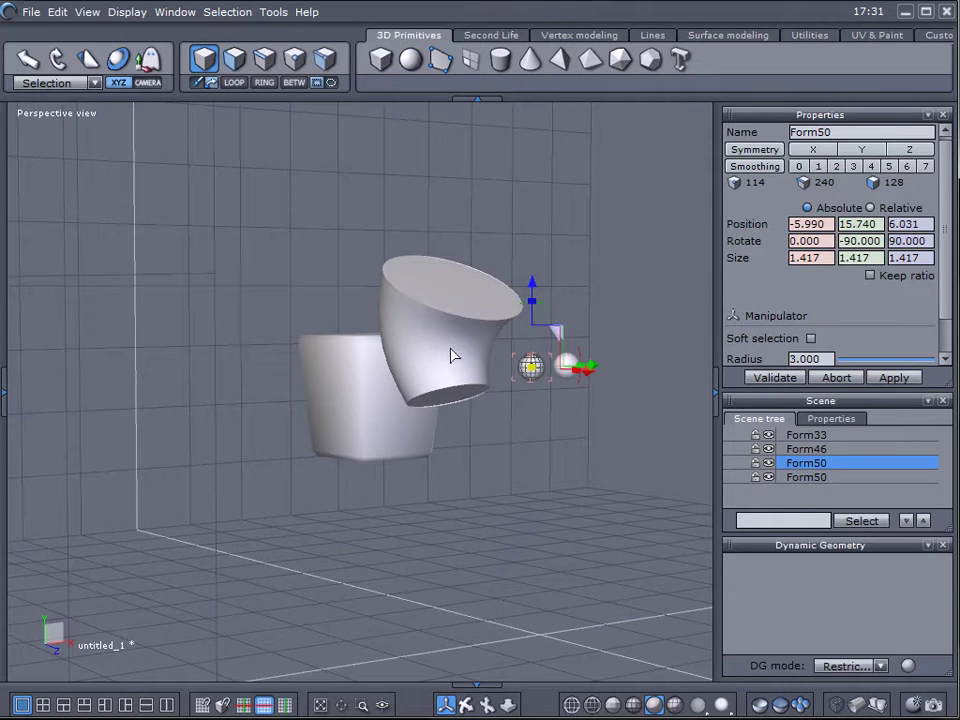
{"action": "middle_click_drag", "start_coordinate": [561, 332], "coordinate": [510, 438]}
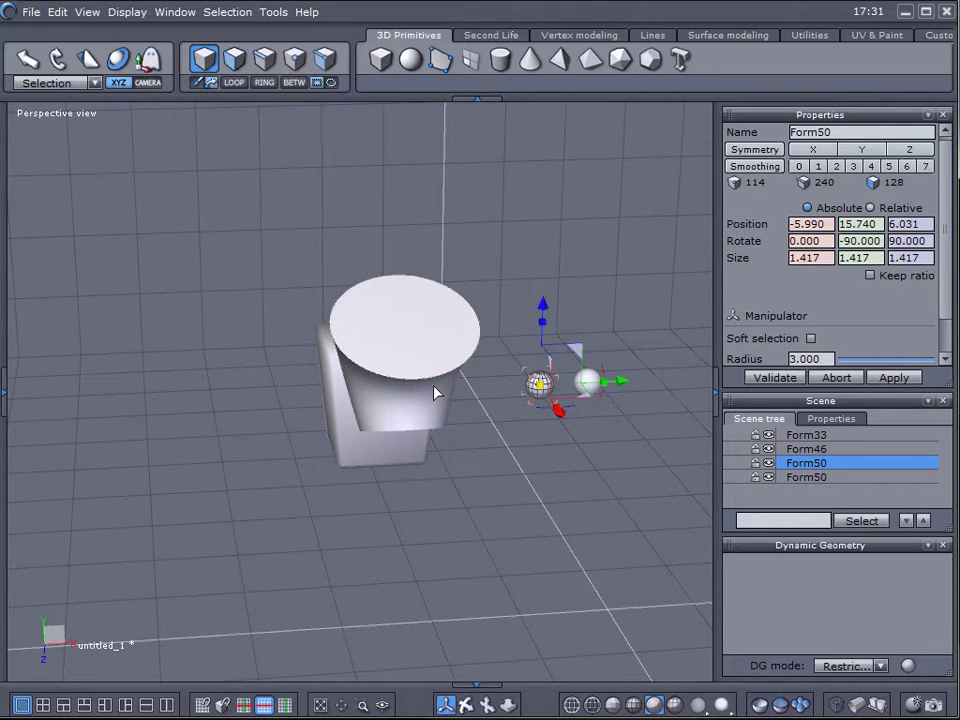
{"action": "middle_click_drag", "start_coordinate": [632, 392], "coordinate": [407, 343]}
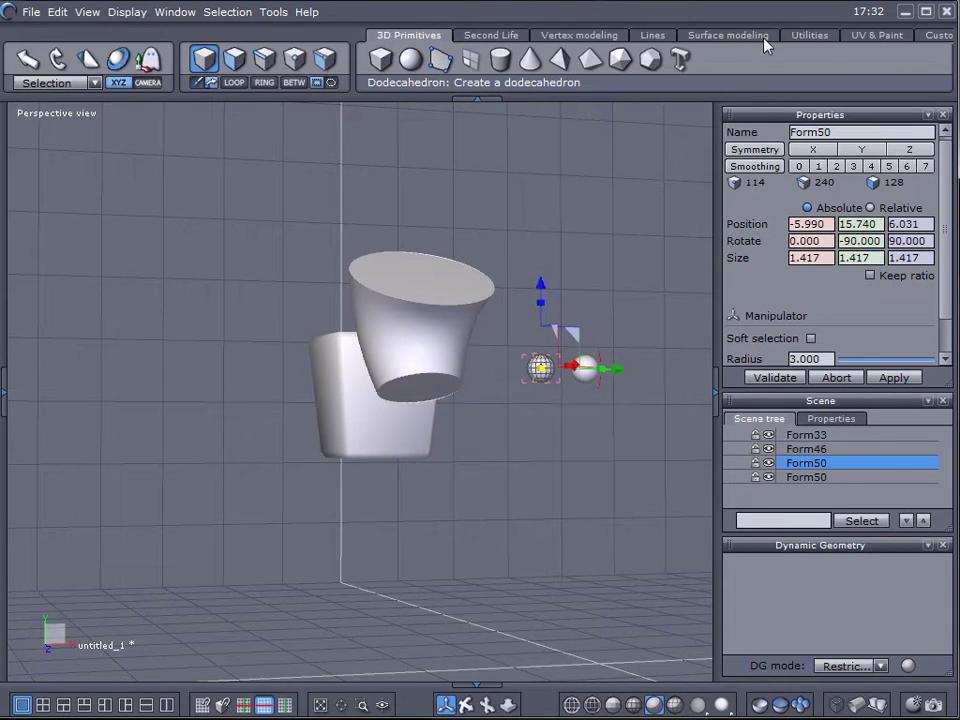
{"action": "left_click", "coordinate": [806, 38]}
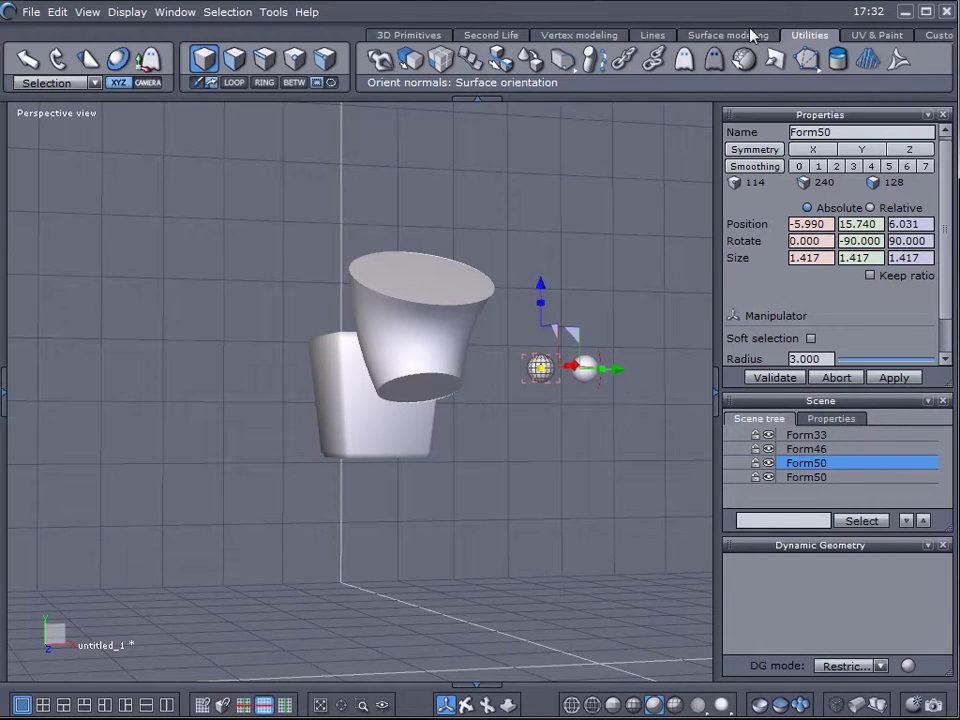
{"action": "left_click", "coordinate": [754, 33]}
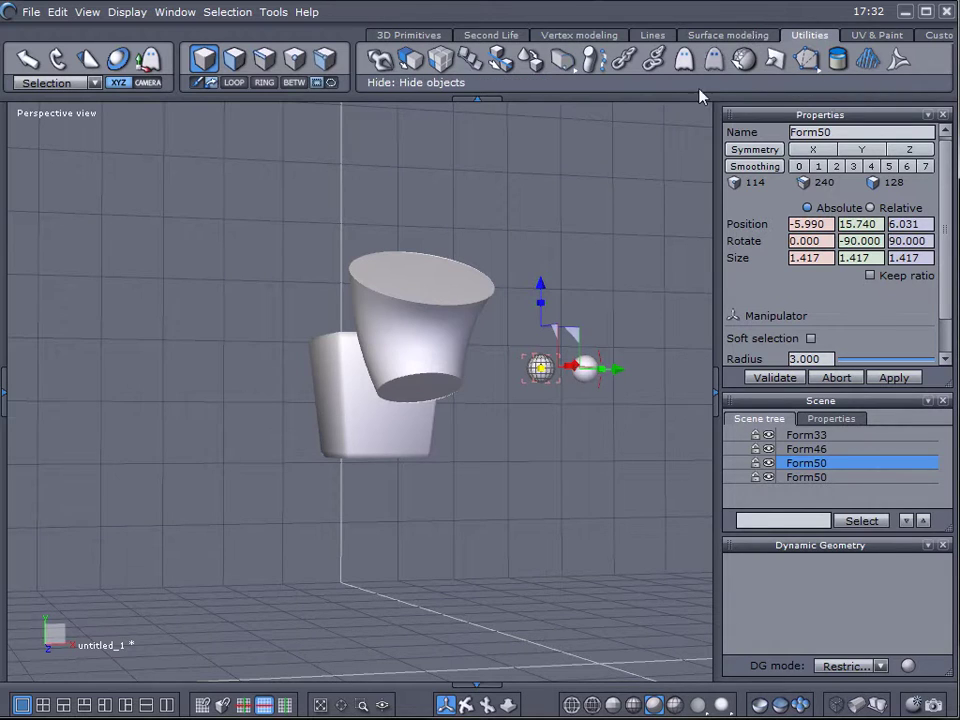
{"action": "left_click", "coordinate": [806, 38]}
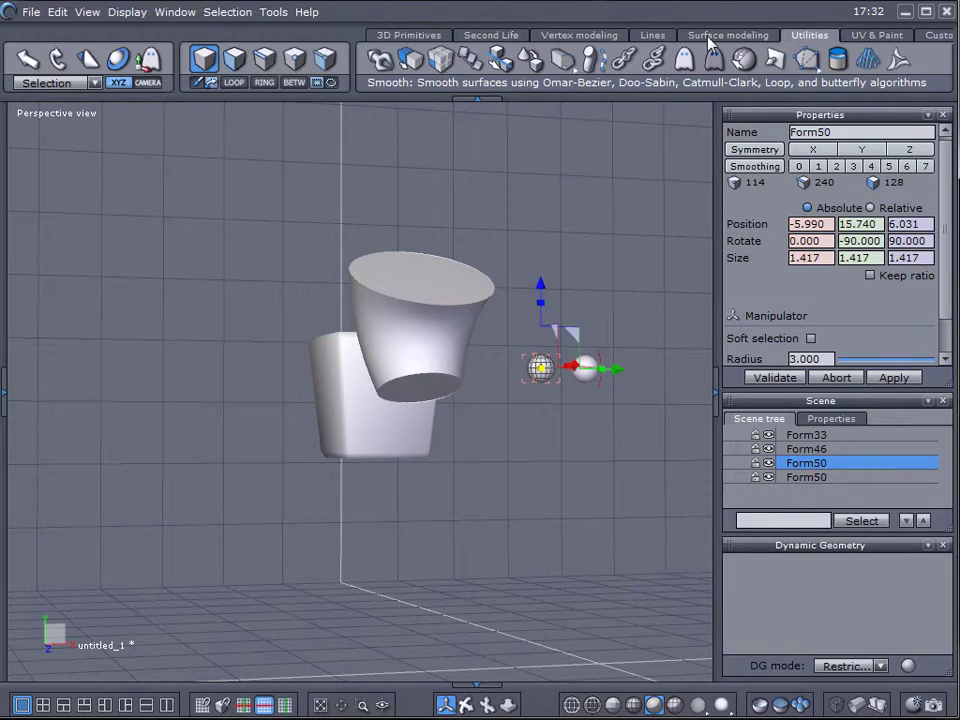
{"action": "left_click", "coordinate": [533, 62]}
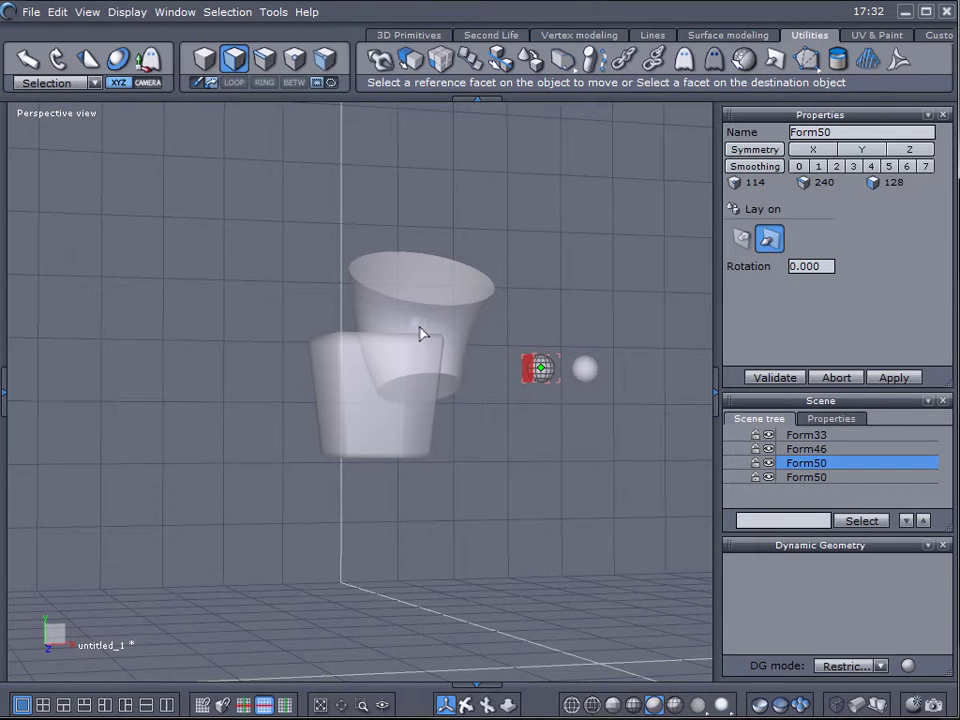
{"action": "left_click", "coordinate": [421, 338]}
{"action": "right_click_drag", "start_coordinate": [509, 429], "coordinate": [411, 444]}
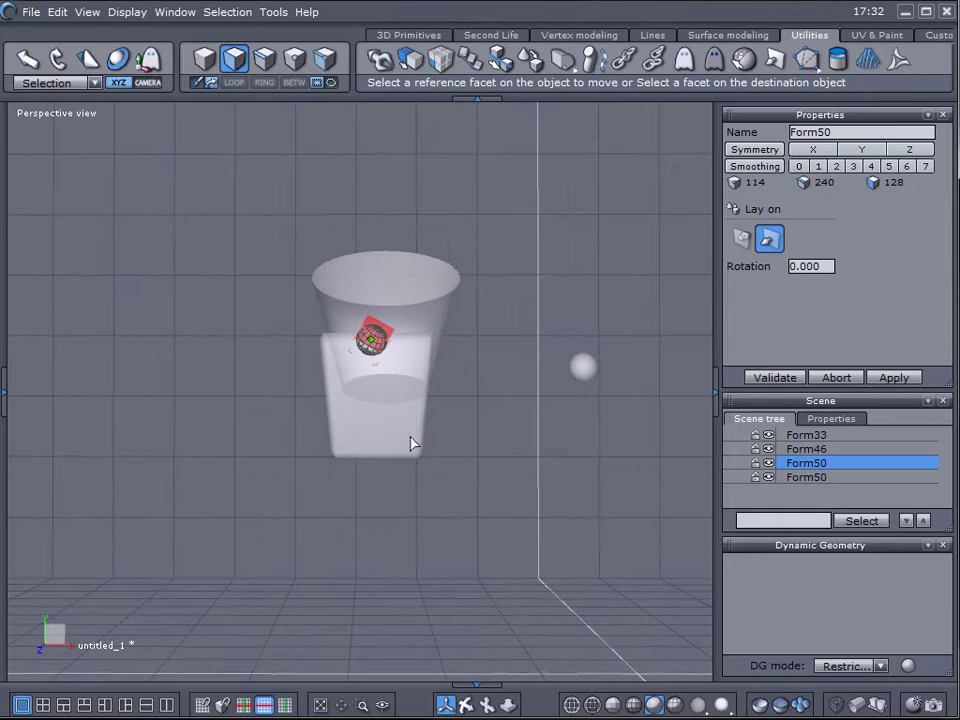
{"action": "left_click", "coordinate": [595, 381]}
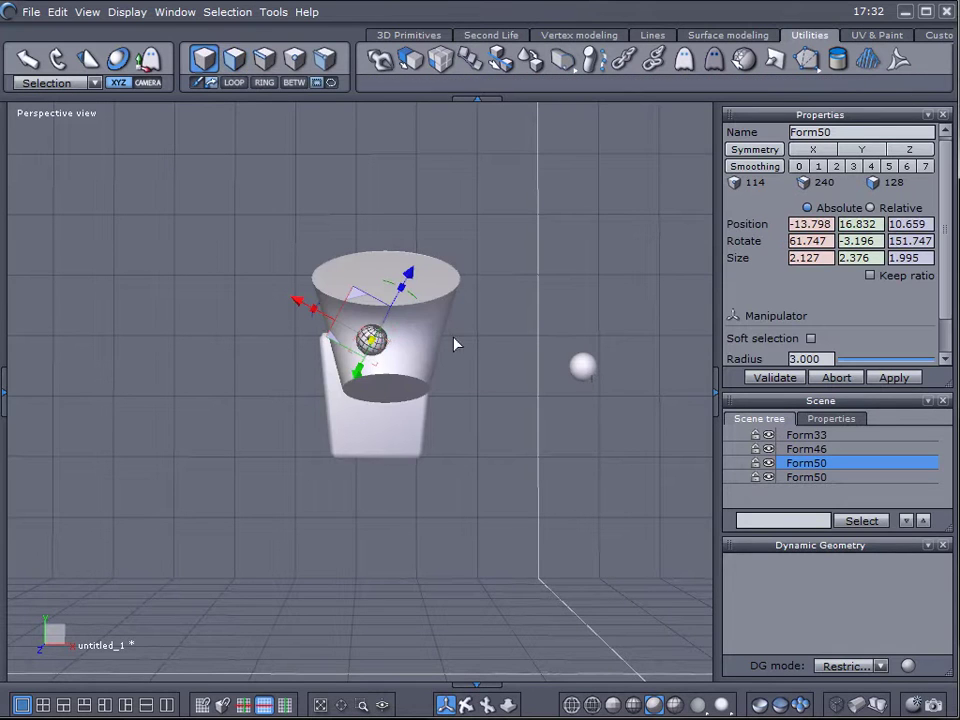
Lay the original sphere on the cylinder's front beside the first eye, at about X -12.0, Y 16.8, Z 10.5.
{"action": "left_click", "coordinate": [579, 371]}
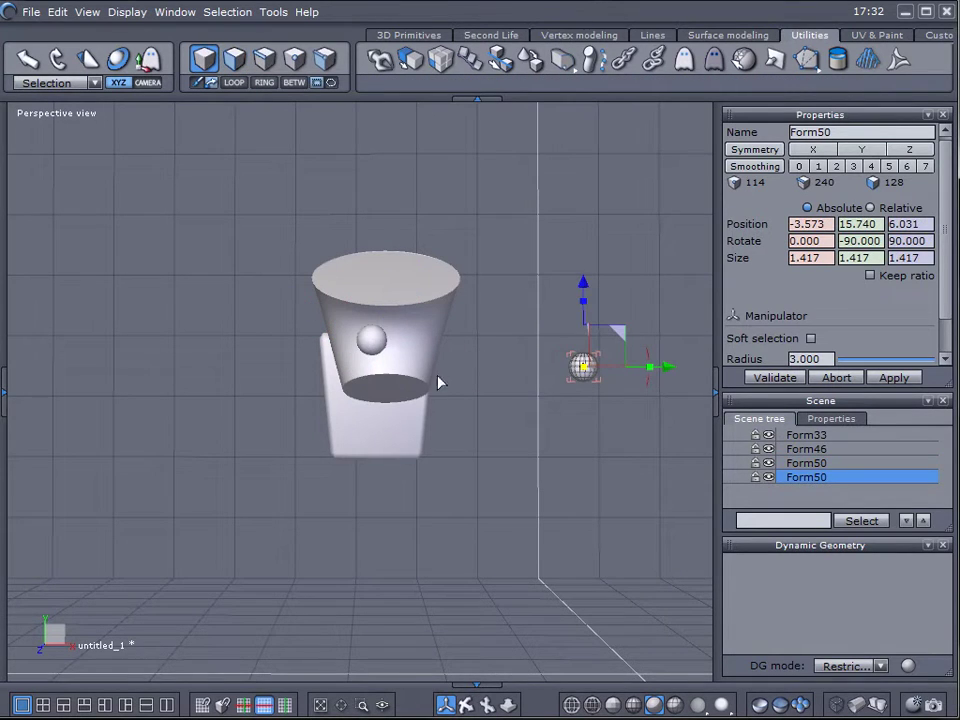
{"action": "left_click", "coordinate": [517, 60]}
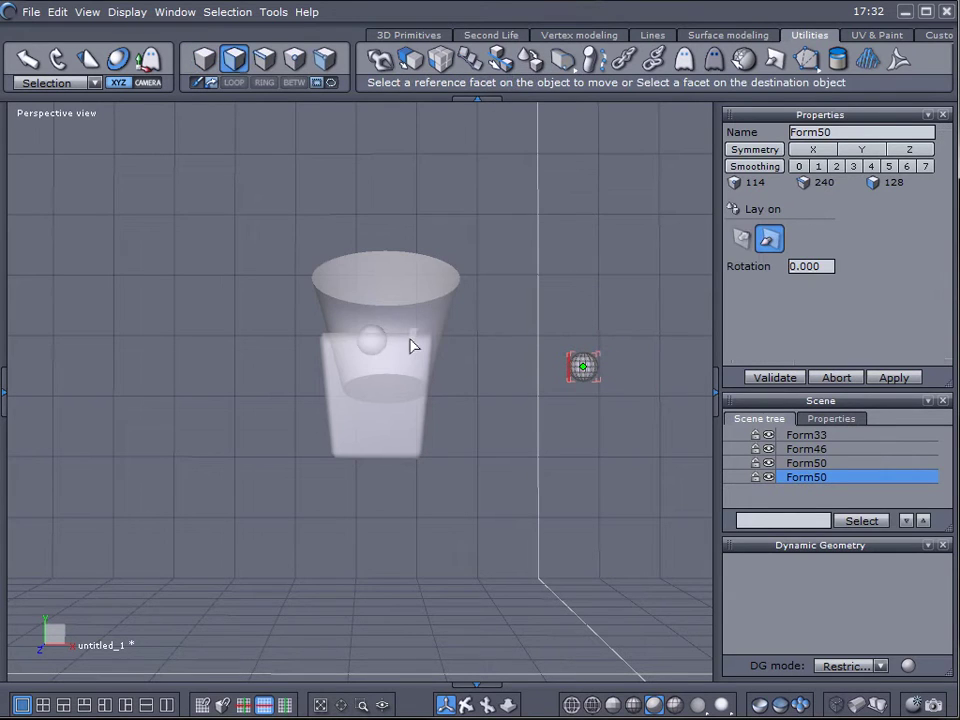
{"action": "left_click", "coordinate": [410, 343]}
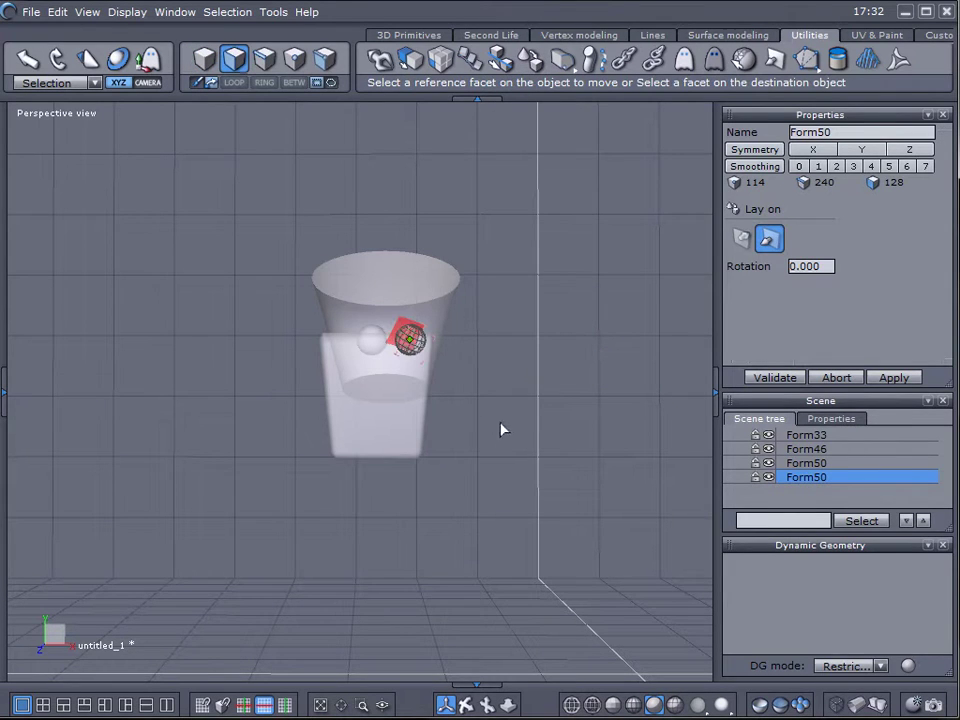
{"action": "key", "text": "space"}
Select both eye spheres, set the manipulator to World axes, and push them back along Z partly into the cylinder.
{"action": "scroll", "coordinate": [476, 414], "scroll_direction": "up", "scroll_amount": 5}
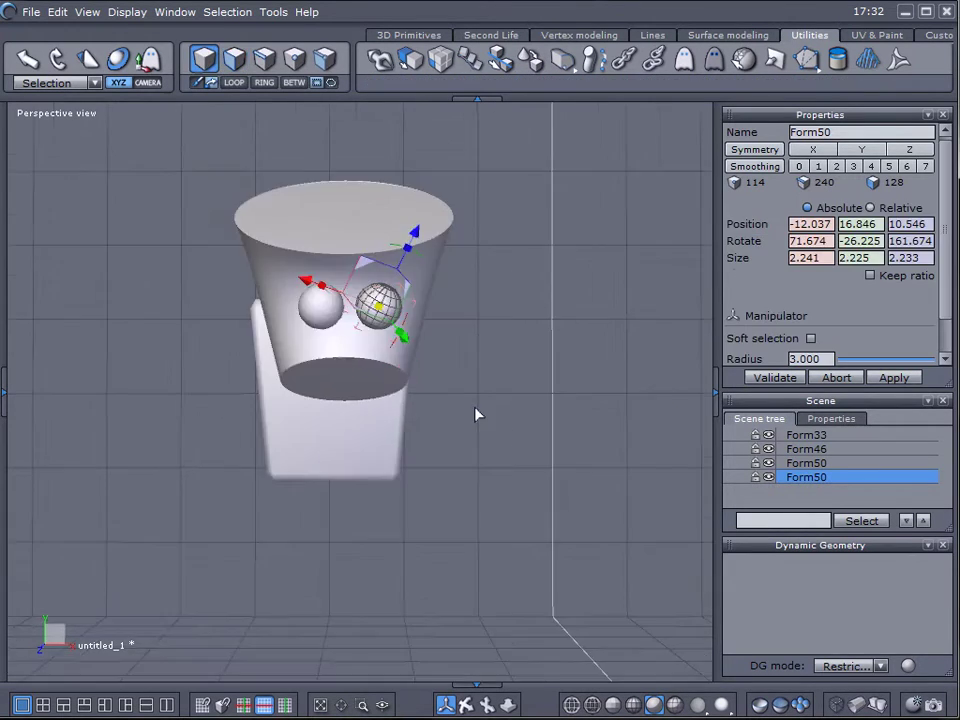
{"action": "middle_click_drag", "start_coordinate": [409, 414], "coordinate": [529, 437]}
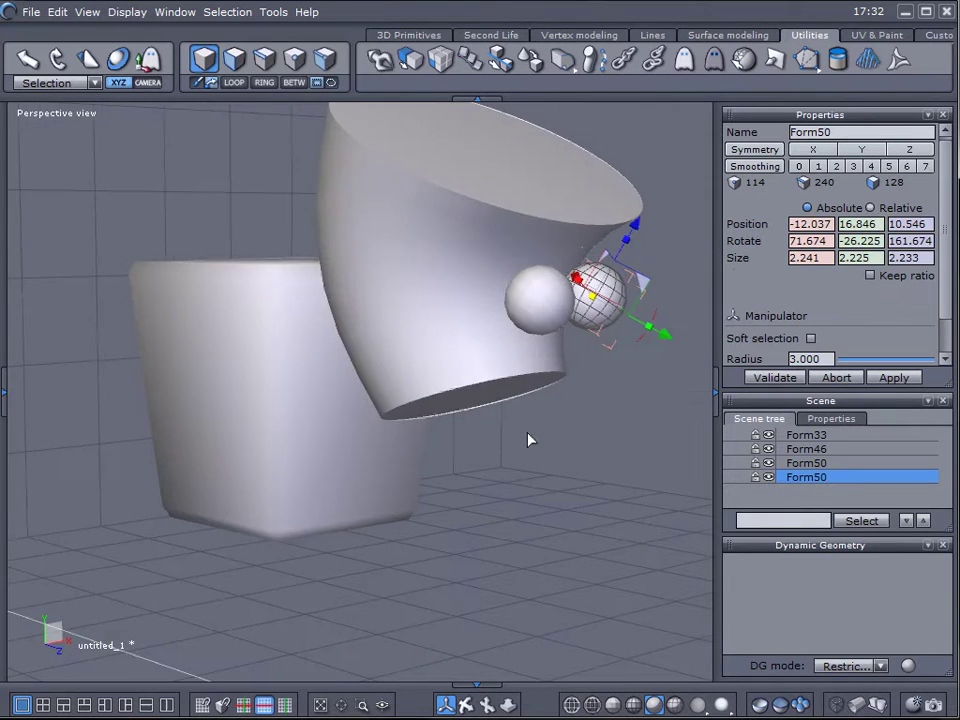
{"action": "left_click", "coordinate": [553, 305], "text": "shift"}
{"action": "middle_click_drag", "start_coordinate": [580, 434], "coordinate": [542, 426]}
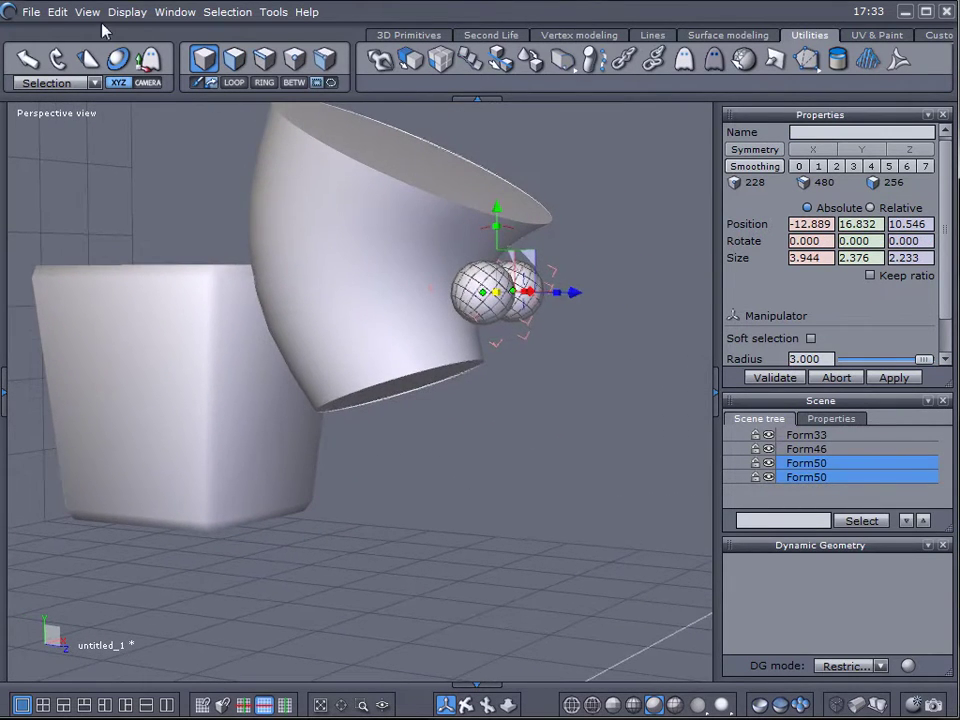
{"action": "left_click", "coordinate": [88, 83]}
{"action": "left_click", "coordinate": [42, 108]}
{"action": "left_click_drag", "start_coordinate": [575, 292], "coordinate": [545, 294]}
{"action": "middle_click_drag", "start_coordinate": [614, 352], "coordinate": [328, 448]}
{"action": "left_click", "coordinate": [229, 431]}
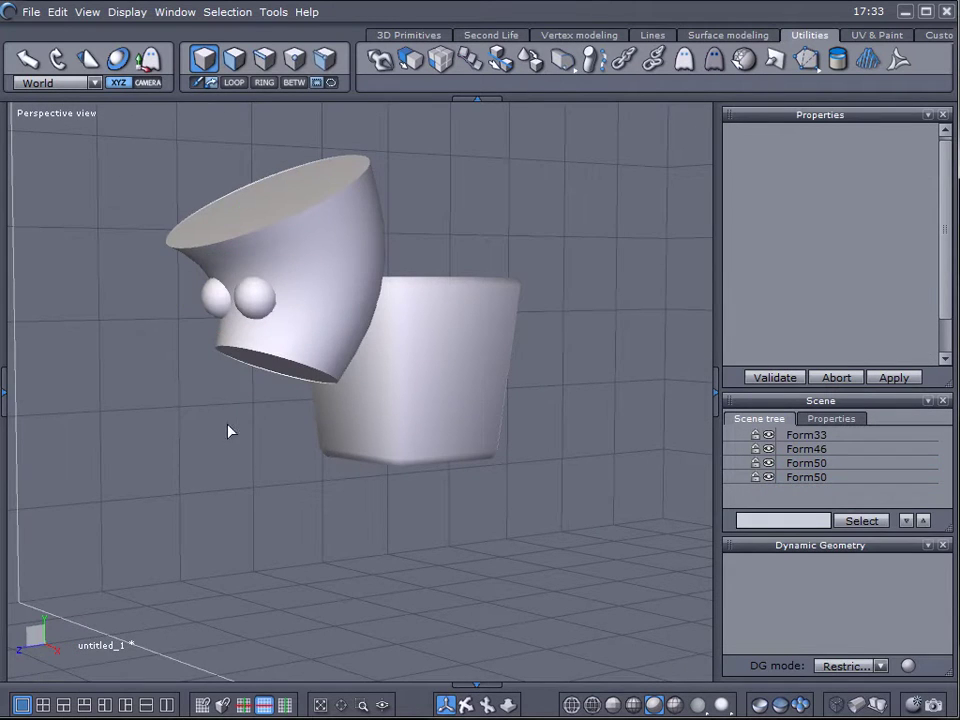
Create an open cylinder ring about 6.7 units in diameter and 1.1 high, with 24 points per section and 8 sections.
{"action": "middle_click_drag", "start_coordinate": [229, 431], "coordinate": [181, 354]}
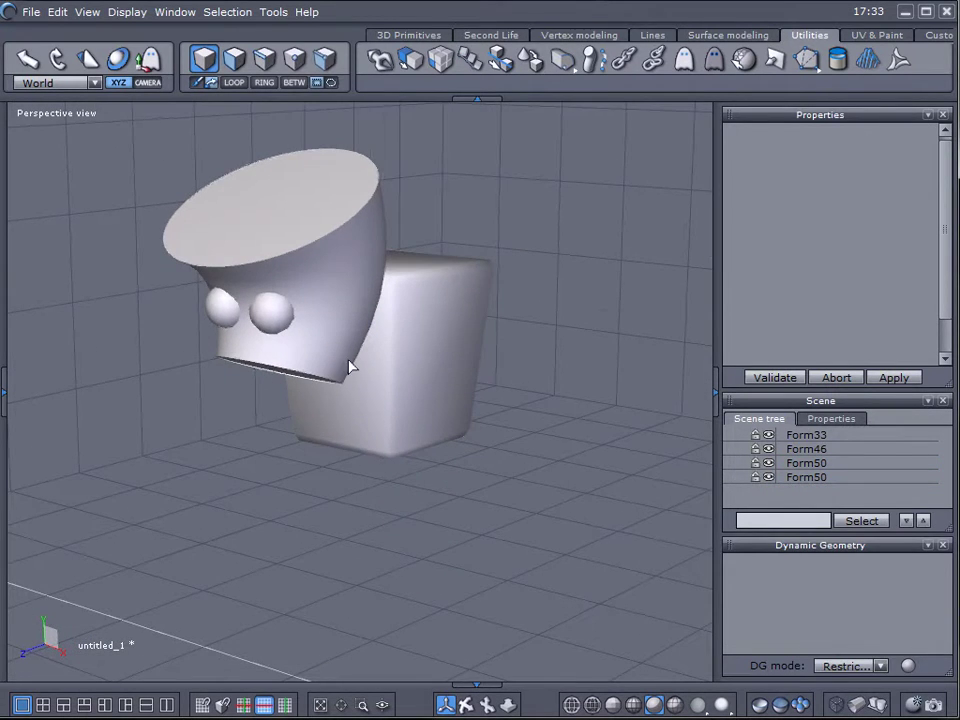
{"action": "left_click", "coordinate": [400, 35]}
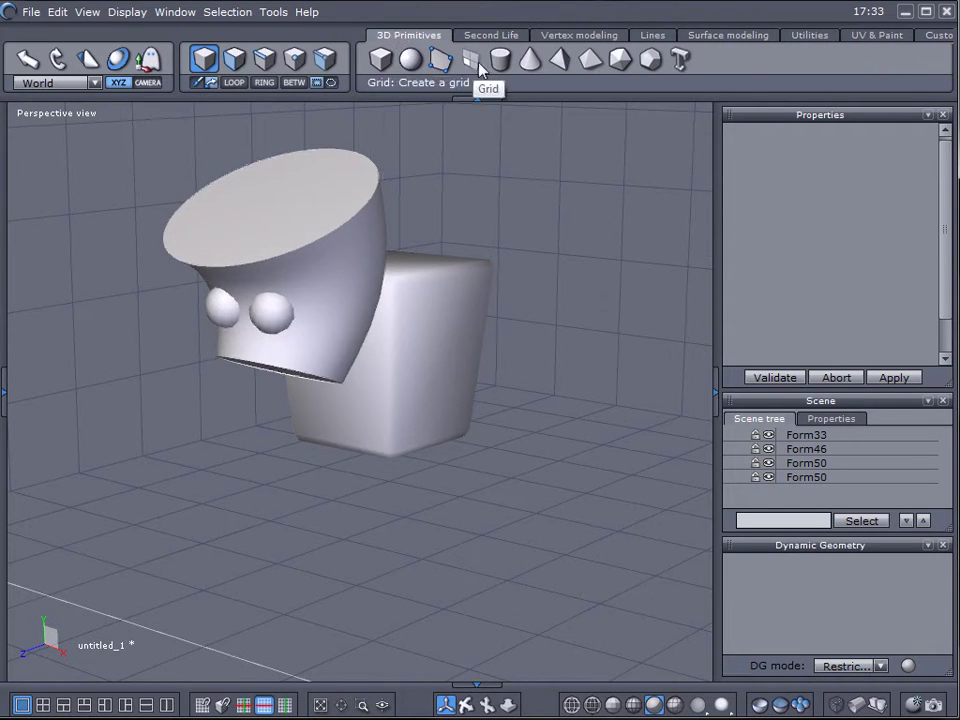
{"action": "left_click", "coordinate": [503, 63]}
{"action": "left_click", "coordinate": [553, 321]}
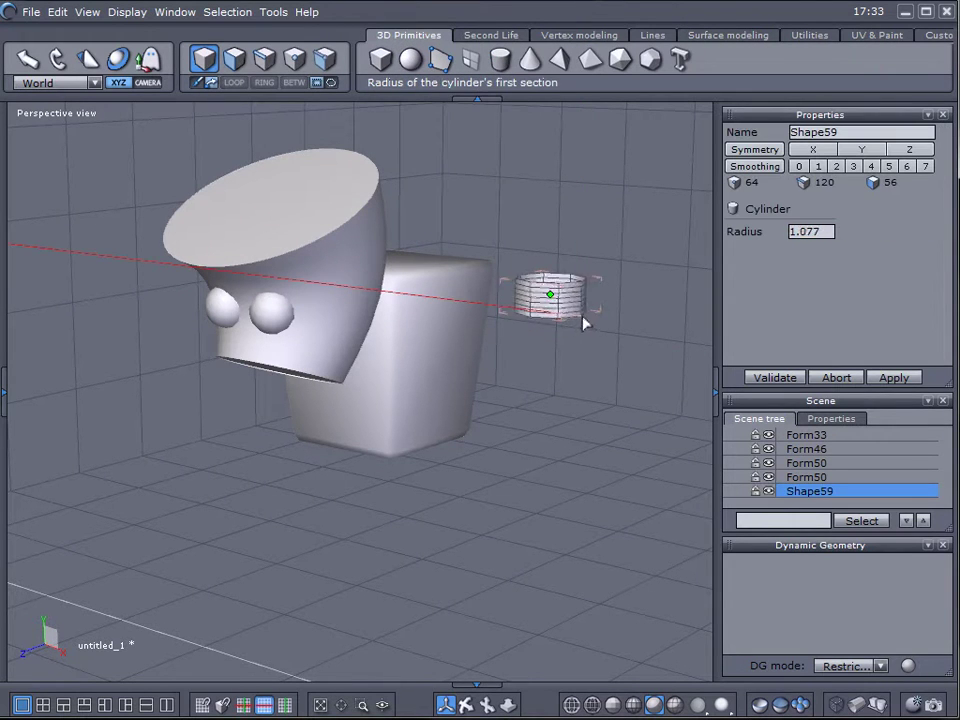
{"action": "left_click", "coordinate": [654, 322]}
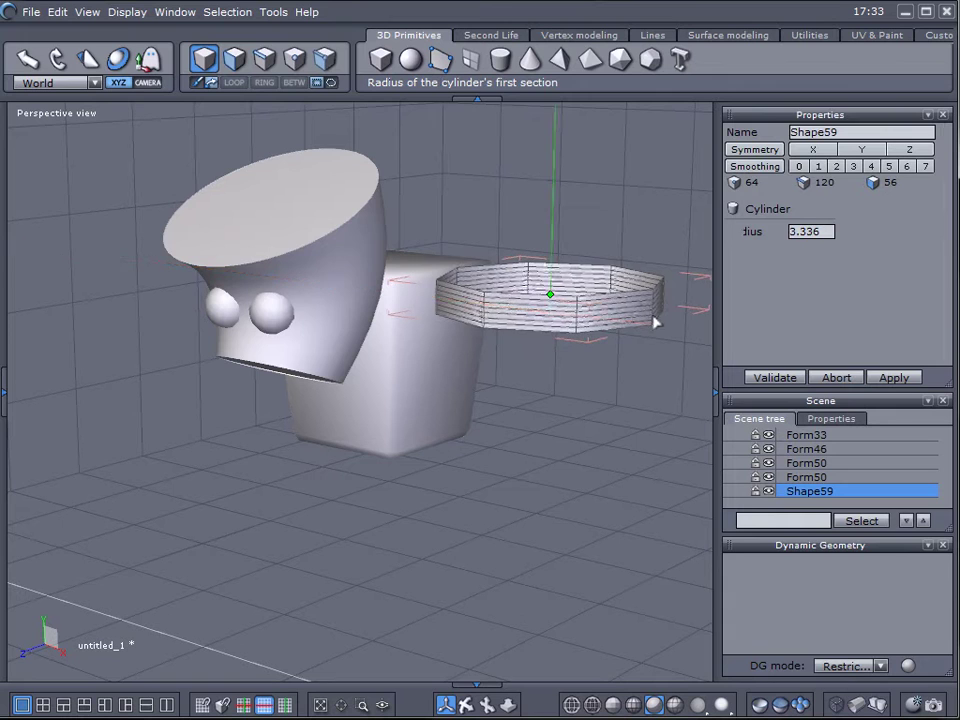
{"action": "left_click", "coordinate": [647, 372]}
{"action": "right_click_drag", "start_coordinate": [643, 443], "coordinate": [639, 508]}
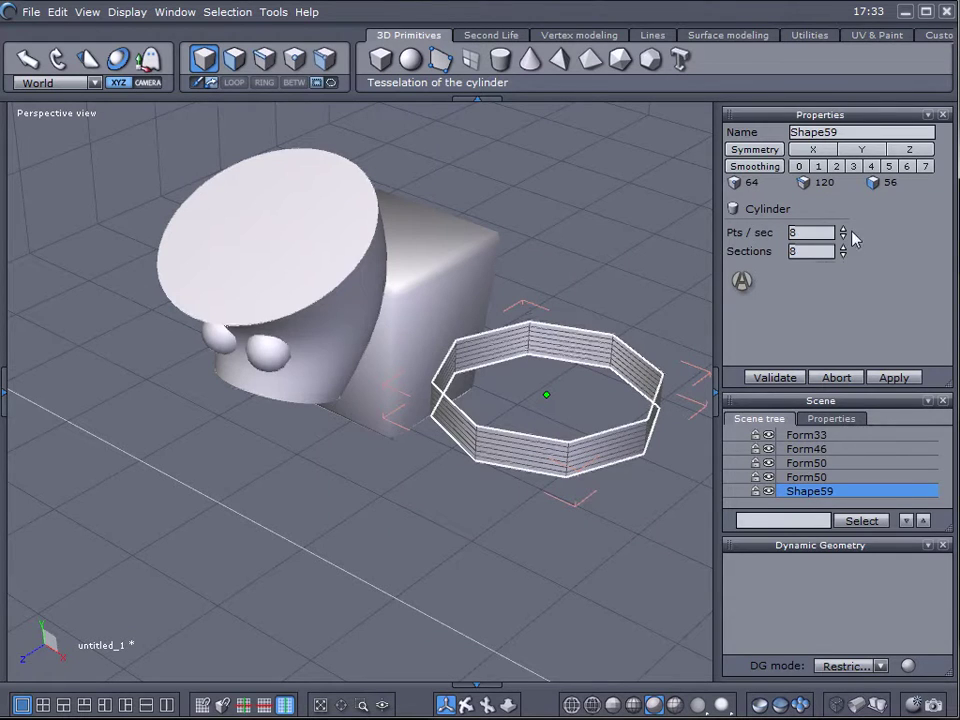
{"action": "left_click", "coordinate": [893, 377]}
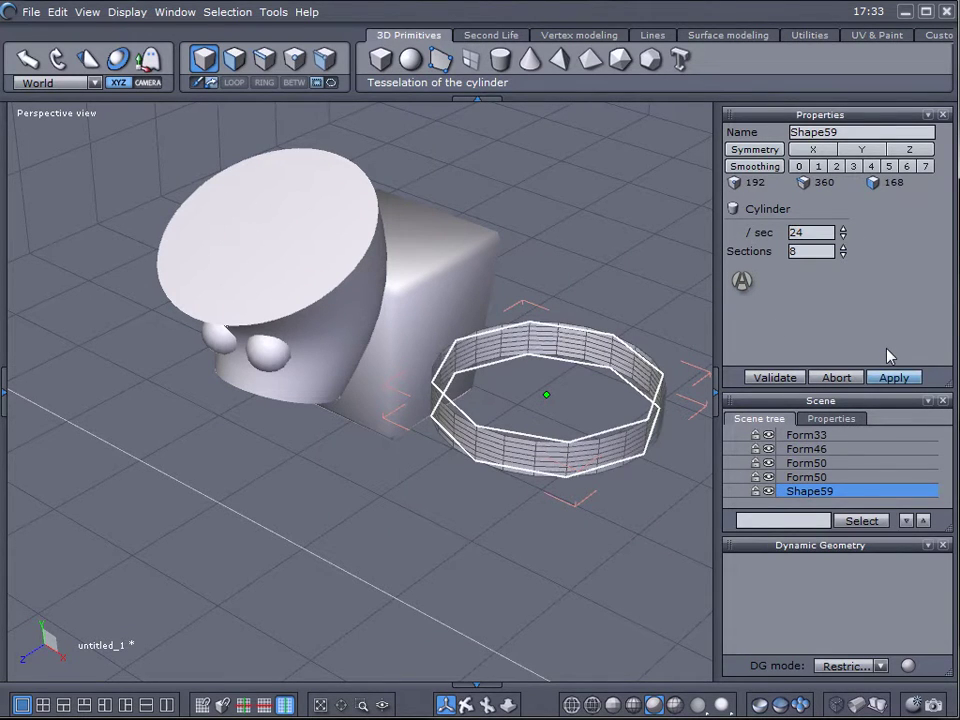
Select the faces of the ring's front half, on the side where the eyes are.
{"action": "middle_click_drag", "start_coordinate": [472, 497], "coordinate": [515, 561]}
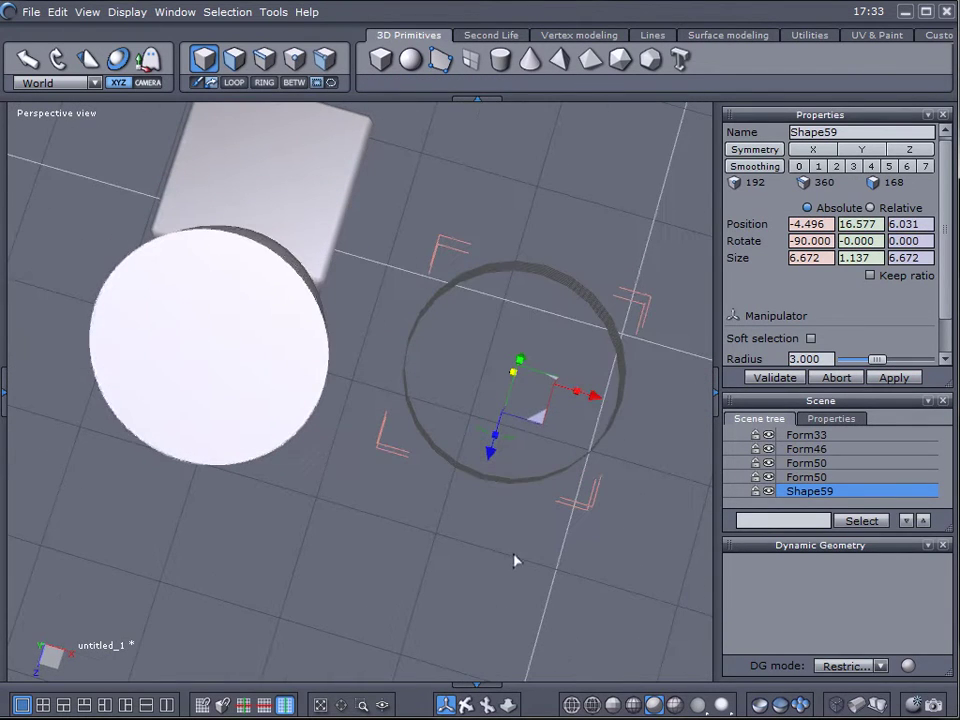
{"action": "left_click", "coordinate": [235, 59]}
{"action": "middle_click_drag", "start_coordinate": [444, 480], "coordinate": [415, 384]}
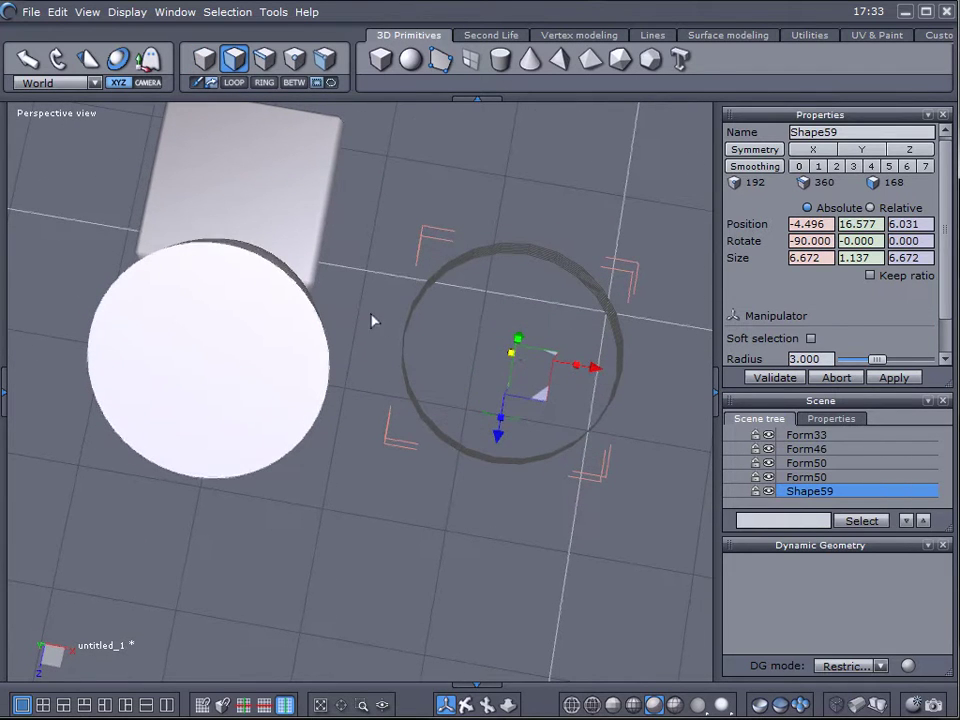
{"action": "left_click_drag", "start_coordinate": [371, 320], "coordinate": [664, 516]}
{"action": "middle_click_drag", "start_coordinate": [591, 583], "coordinate": [226, 281]}
{"action": "left_click_drag", "start_coordinate": [218, 229], "coordinate": [410, 383]}
{"action": "middle_click_drag", "start_coordinate": [405, 471], "coordinate": [598, 602]}
{"action": "middle_click_drag", "start_coordinate": [602, 525], "coordinate": [330, 437]}
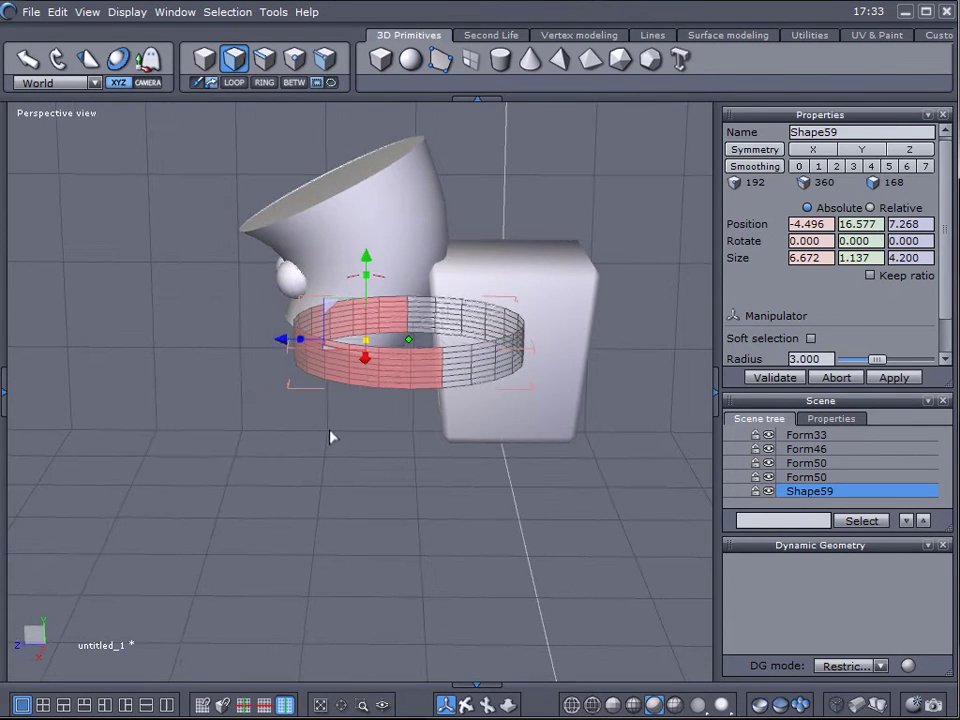
Cut and paste the selected half ring as a separate object and move it forward to about Z 9.5.
{"action": "key", "text": "ctrl+x"}
{"action": "key", "text": "ctrl+v"}
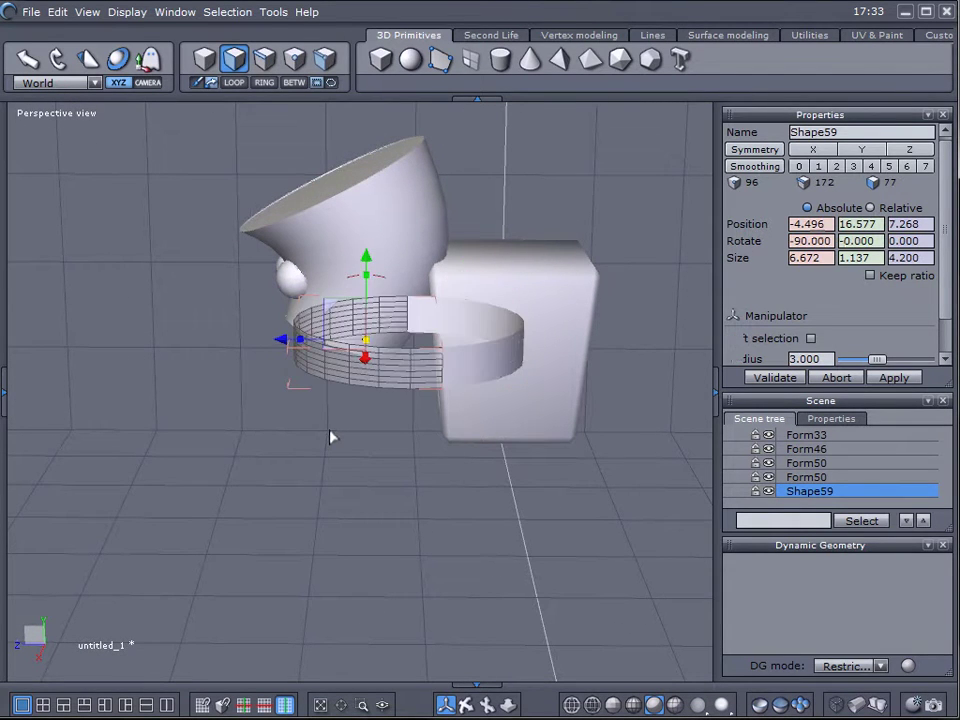
{"action": "left_click_drag", "start_coordinate": [285, 347], "coordinate": [240, 395]}
Delete the rear column of faces at the outer open end of the forward half ring.
{"action": "middle_click_drag", "start_coordinate": [360, 505], "coordinate": [392, 357]}
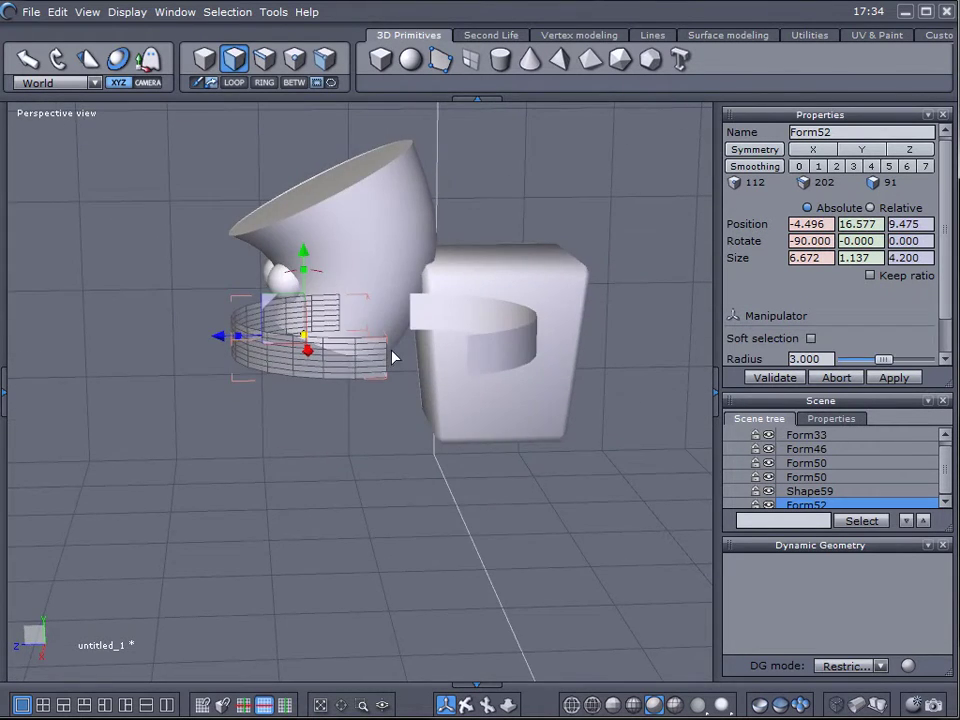
{"action": "left_click_drag", "start_coordinate": [408, 315], "coordinate": [358, 404]}
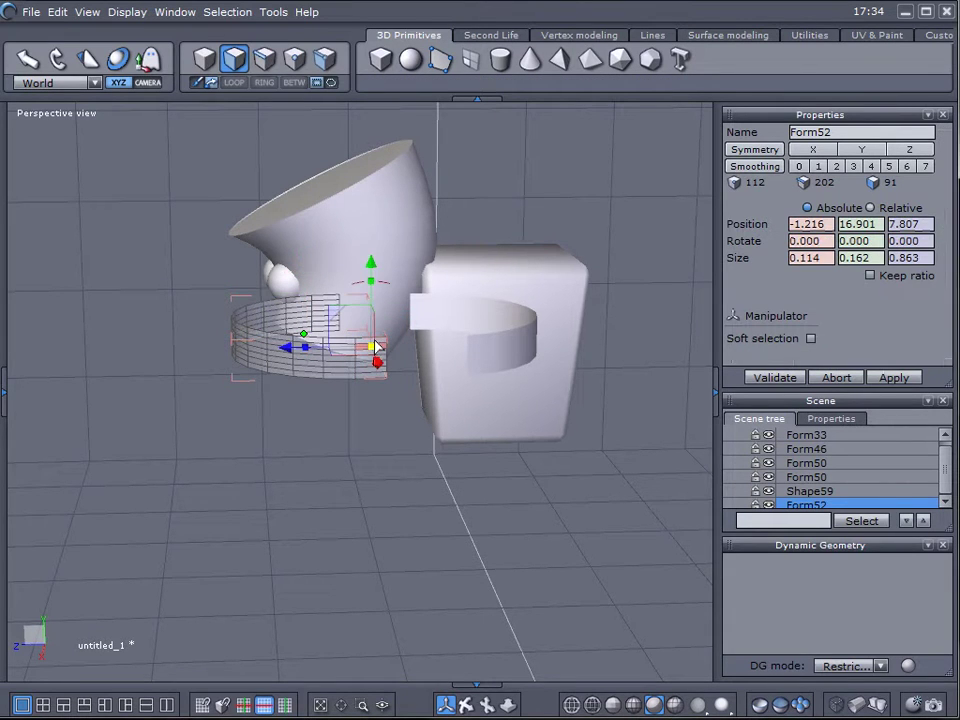
{"action": "left_click", "coordinate": [389, 411]}
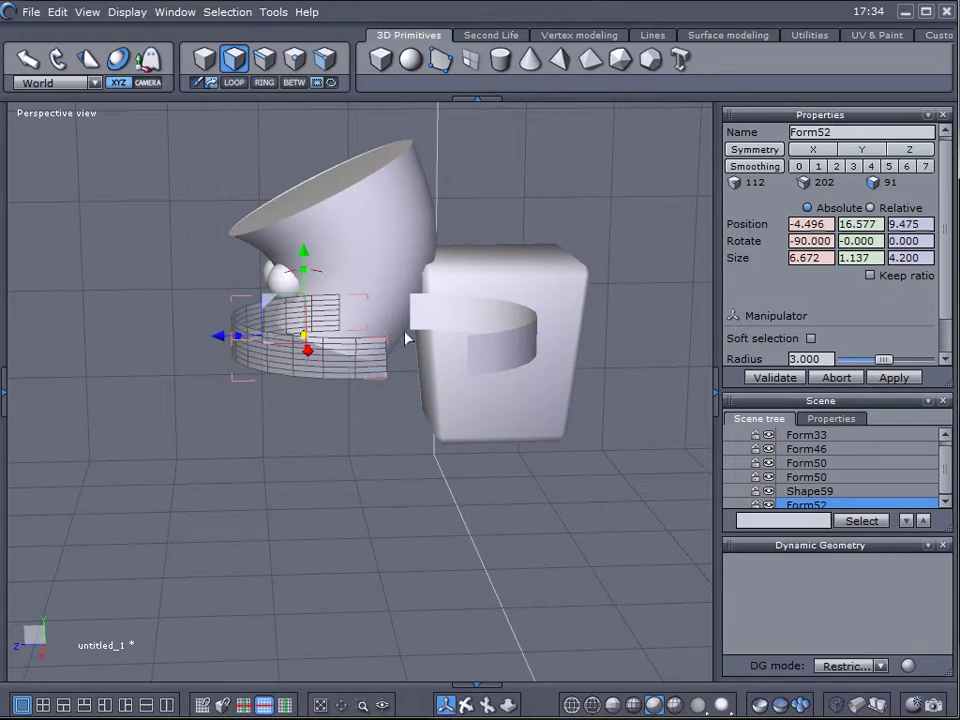
{"action": "left_click_drag", "start_coordinate": [406, 322], "coordinate": [347, 450]}
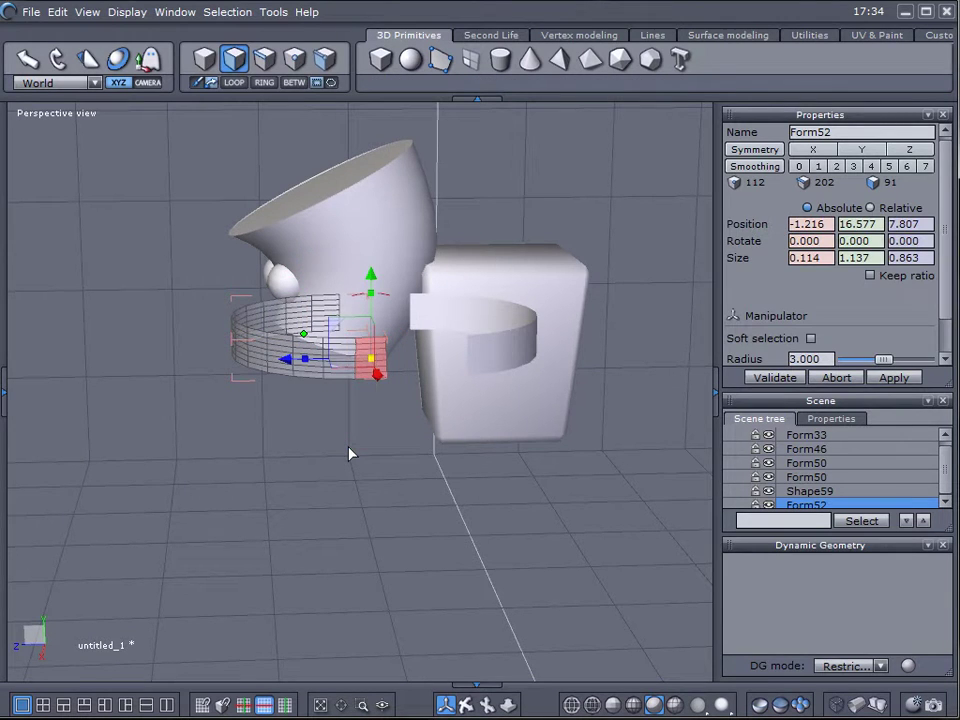
{"action": "key", "text": "Delete"}
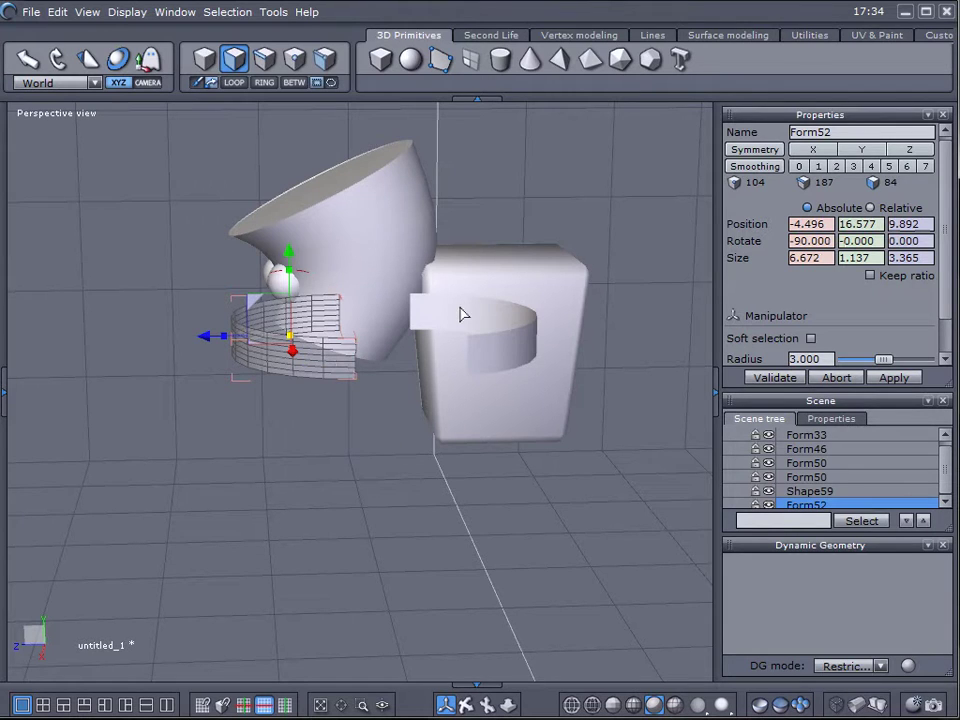
Delete the leftover rear half ring as a whole object.
{"action": "left_click", "coordinate": [199, 57]}
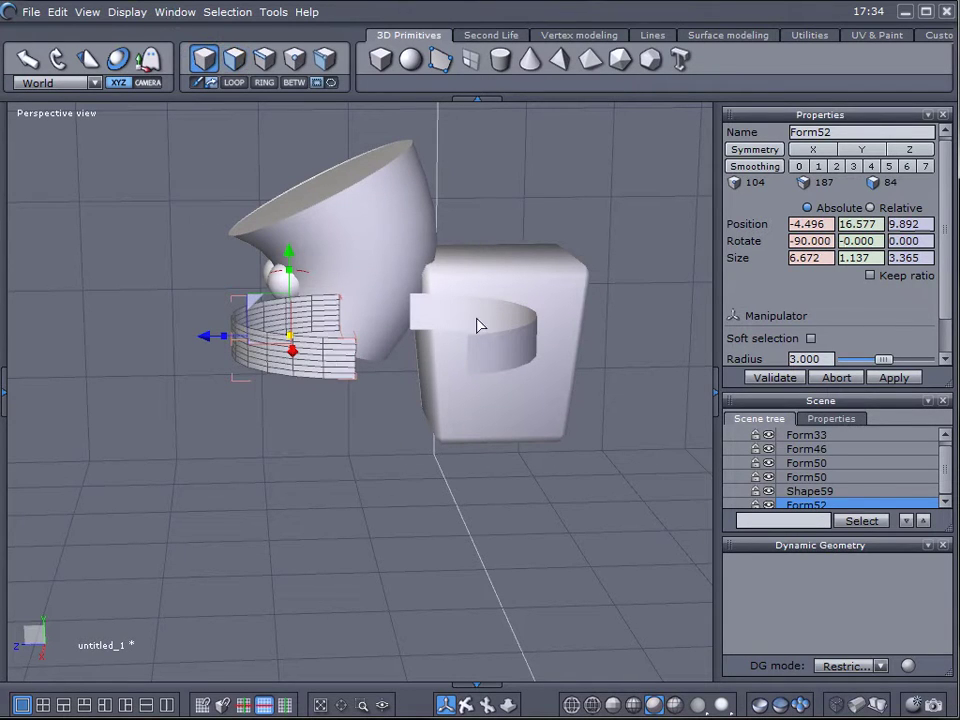
{"action": "left_click", "coordinate": [479, 328]}
{"action": "key", "text": "Delete"}
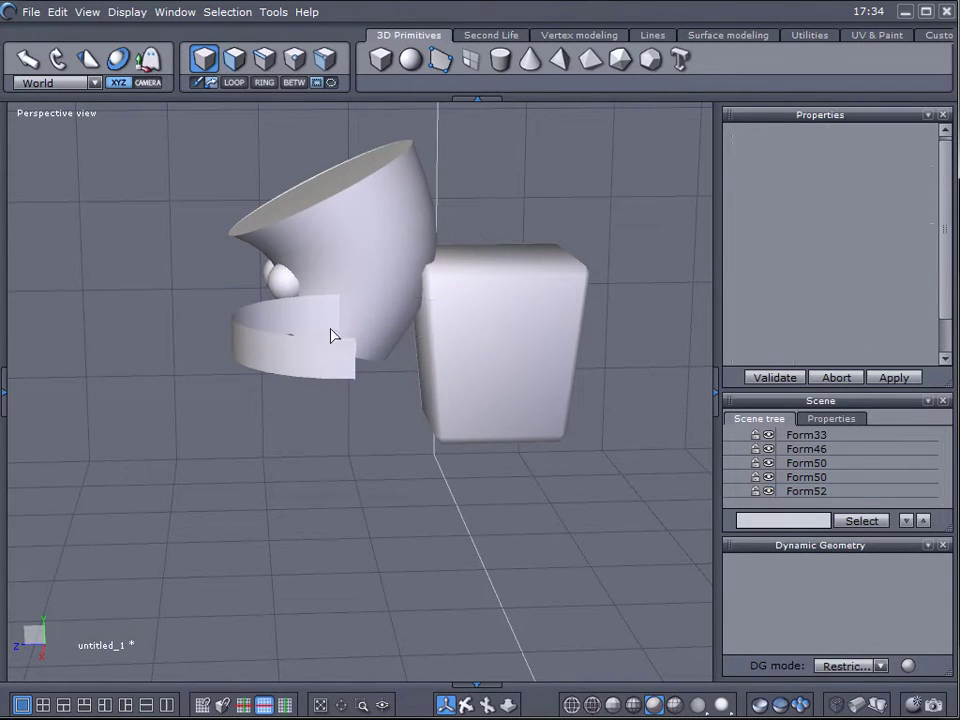
Give the remaining front half ring thickness with the Thickness tool.
{"action": "left_click", "coordinate": [292, 365]}
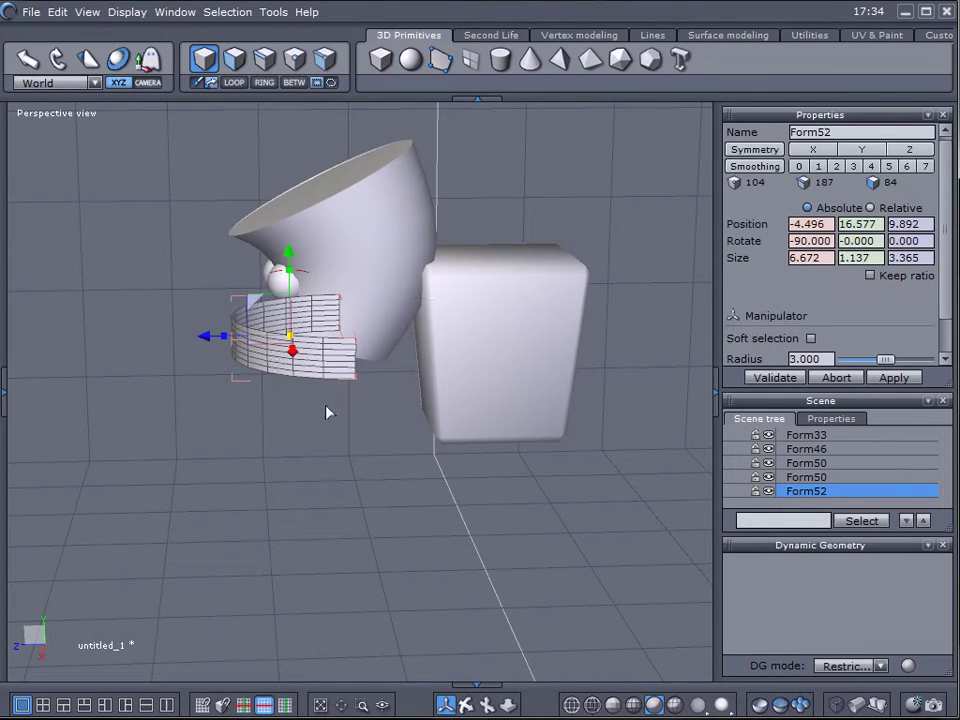
{"action": "middle_click_drag", "start_coordinate": [328, 409], "coordinate": [329, 444]}
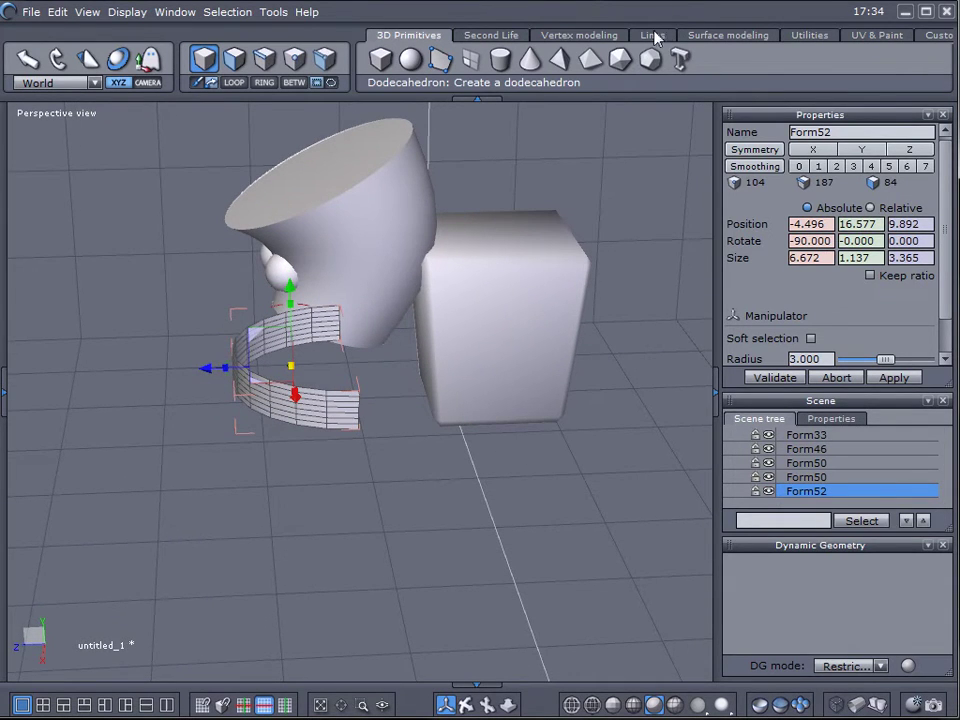
{"action": "left_click", "coordinate": [729, 36]}
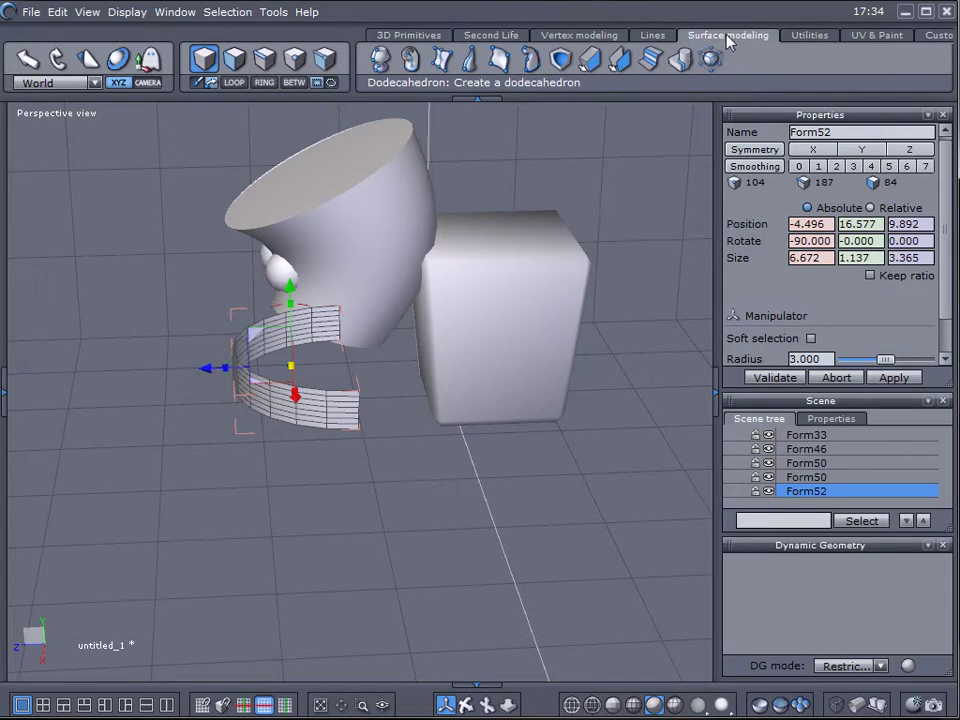
{"action": "left_click", "coordinate": [590, 62]}
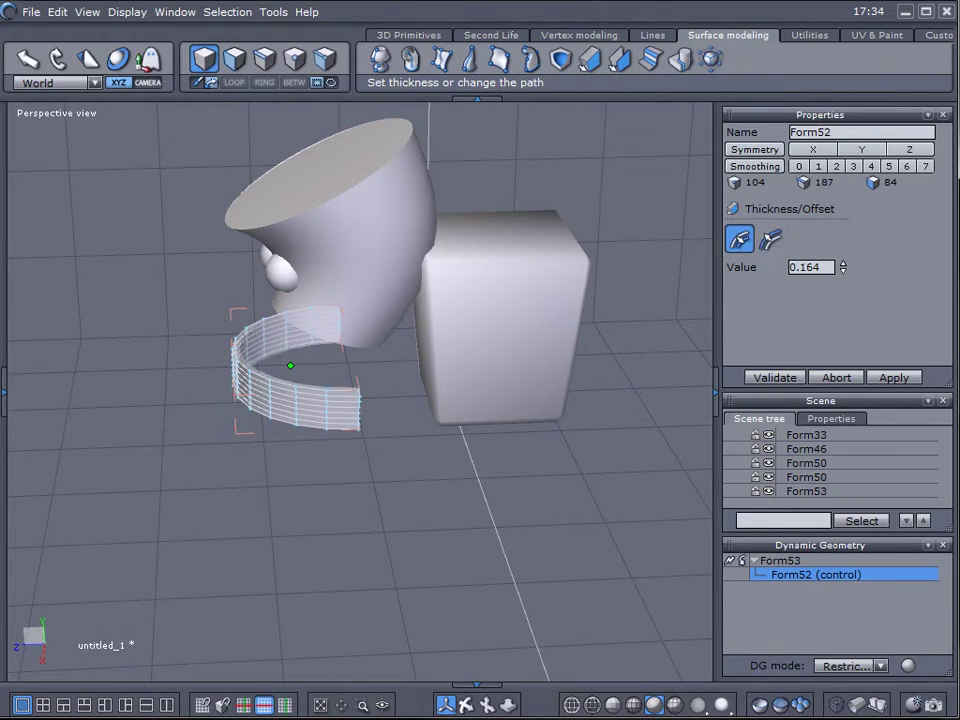
{"action": "left_click", "coordinate": [578, 449]}
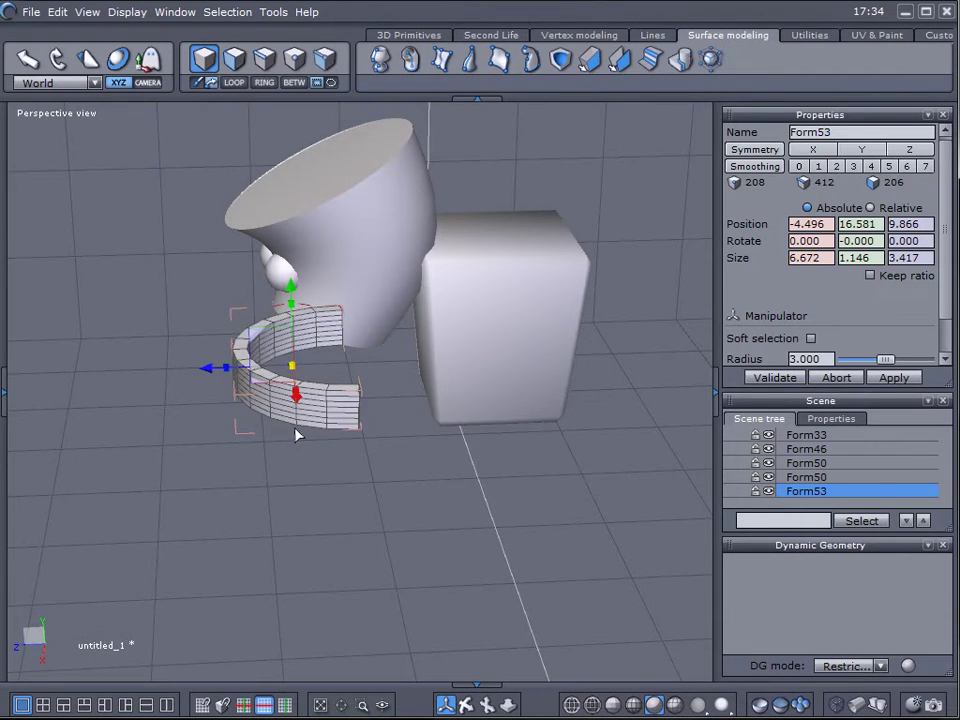
Move the thickened half ring under the head's eyes, to about X -12.9, Y 14.7 and Z 9.2.
{"action": "middle_click_drag", "start_coordinate": [298, 436], "coordinate": [612, 397]}
{"action": "left_click_drag", "start_coordinate": [580, 333], "coordinate": [300, 323]}
{"action": "middle_click_drag", "start_coordinate": [384, 431], "coordinate": [250, 190]}
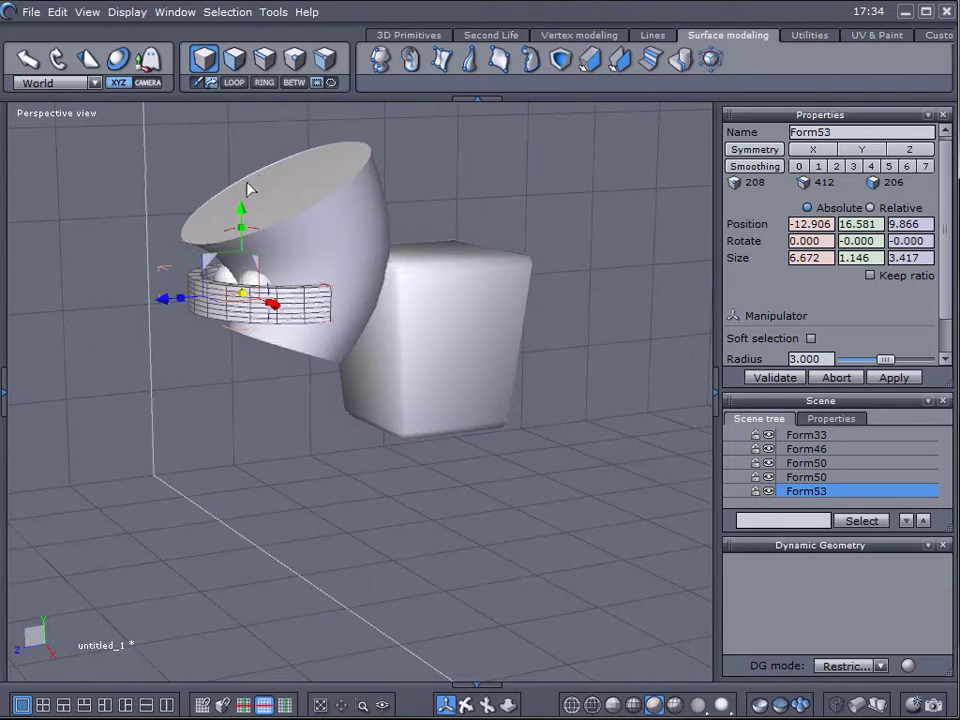
{"action": "left_click_drag", "start_coordinate": [242, 210], "coordinate": [250, 266]}
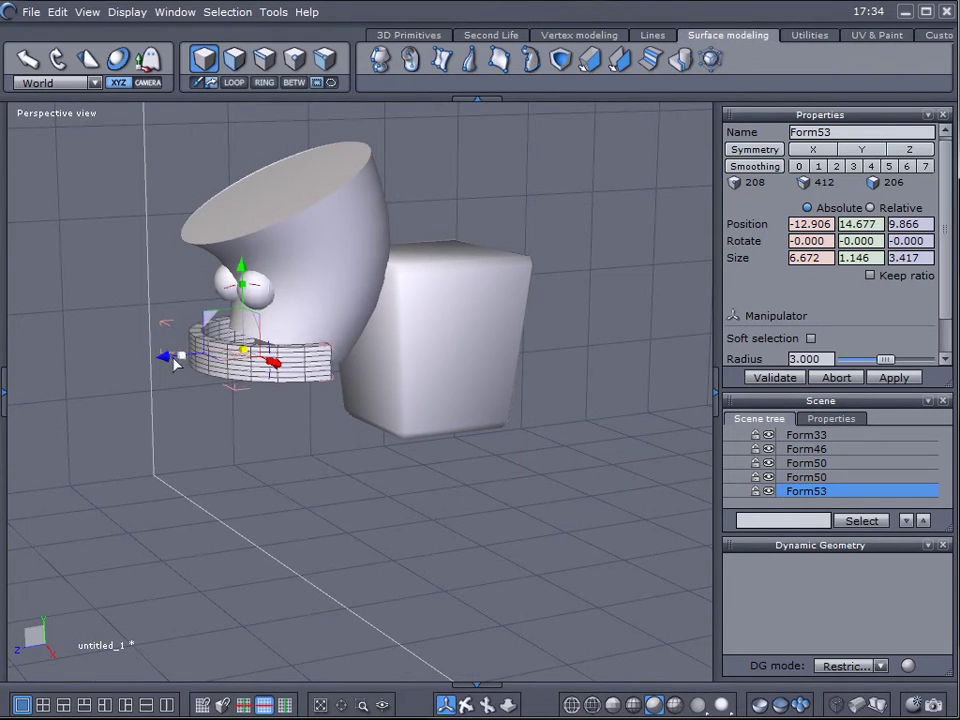
{"action": "left_click_drag", "start_coordinate": [169, 358], "coordinate": [192, 369]}
Scale the half ring vertically to a height of about 2.07.
{"action": "middle_click_drag", "start_coordinate": [200, 467], "coordinate": [338, 362]}
{"action": "left_click_drag", "start_coordinate": [246, 305], "coordinate": [244, 253]}
{"action": "middle_click_drag", "start_coordinate": [244, 253], "coordinate": [501, 392]}
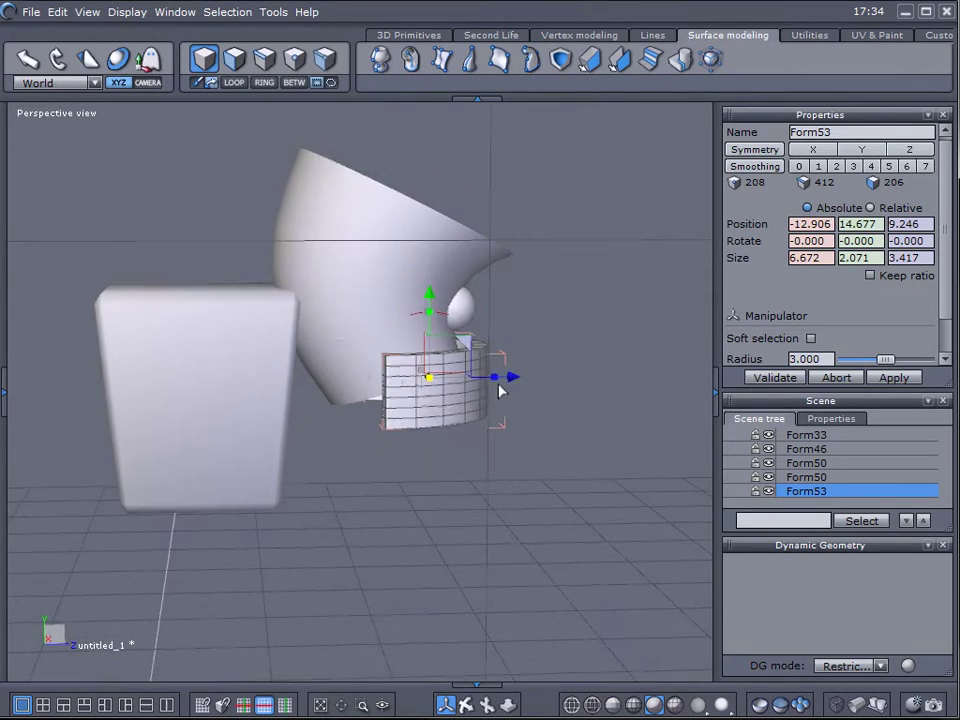
Tilt the half ring about 33.5° around X and place it against the head's lower end at about Y 14.2, Z 8.6.
{"action": "left_click_drag", "start_coordinate": [448, 320], "coordinate": [446, 358]}
{"action": "middle_click_drag", "start_coordinate": [446, 362], "coordinate": [268, 457]}
{"action": "left_click_drag", "start_coordinate": [241, 432], "coordinate": [305, 553]}
{"action": "middle_click_drag", "start_coordinate": [305, 553], "coordinate": [408, 427]}
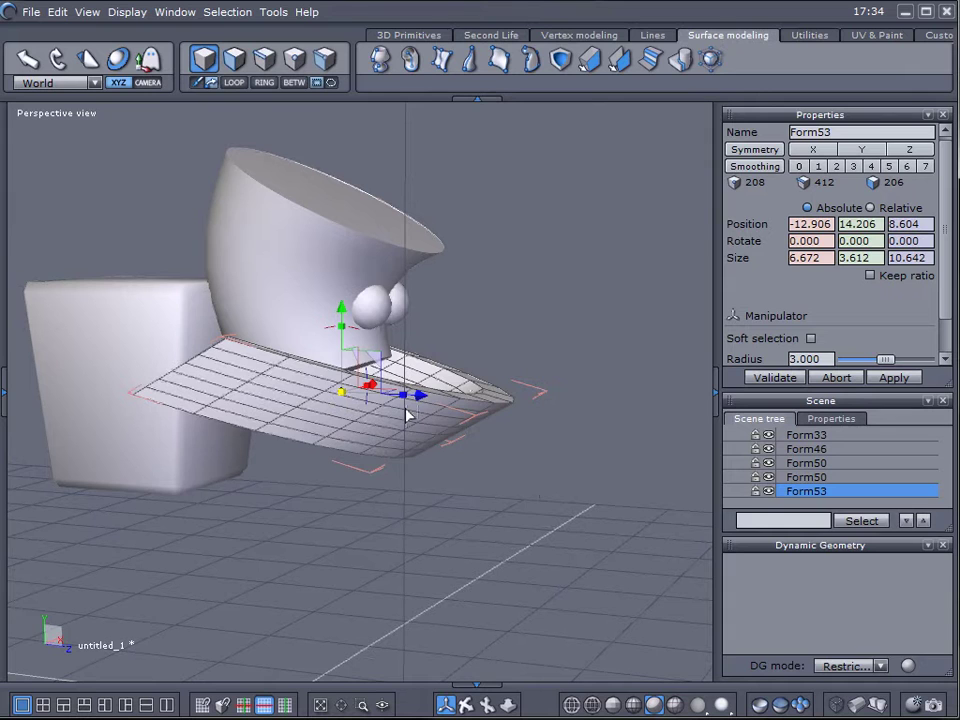
Undo the skewed stretch, set the manipulator initialization to Selection, and lengthen the half ring along its own tilted axis.
{"action": "key", "text": "ctrl+z"}
{"action": "left_click", "coordinate": [90, 83]}
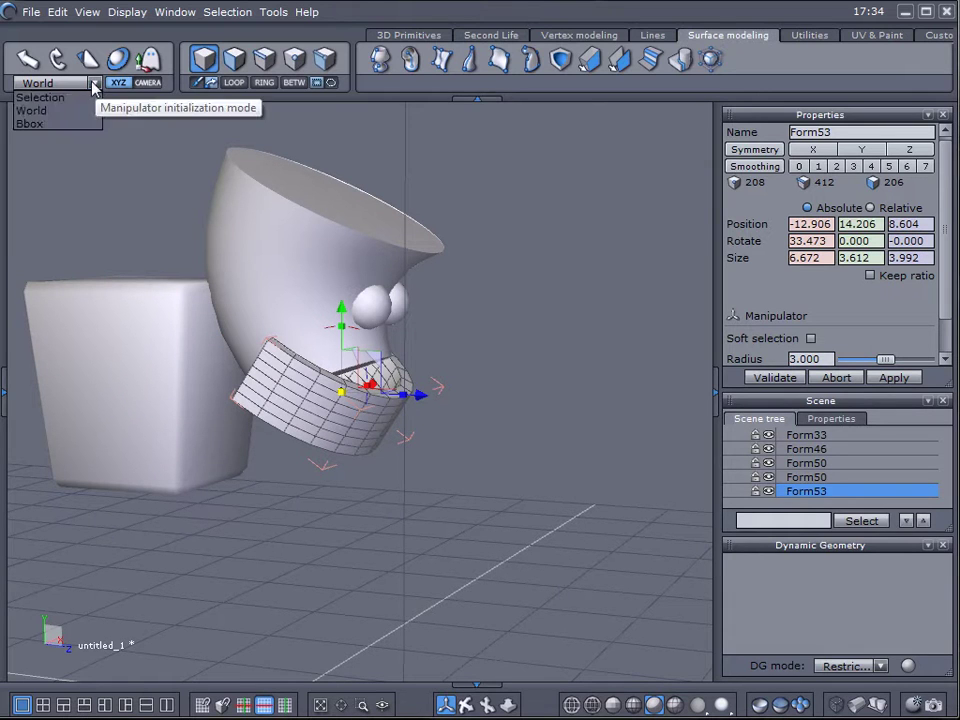
{"action": "left_click", "coordinate": [45, 97]}
{"action": "left_click_drag", "start_coordinate": [396, 446], "coordinate": [456, 459]}
{"action": "middle_click_drag", "start_coordinate": [456, 459], "coordinate": [241, 498]}
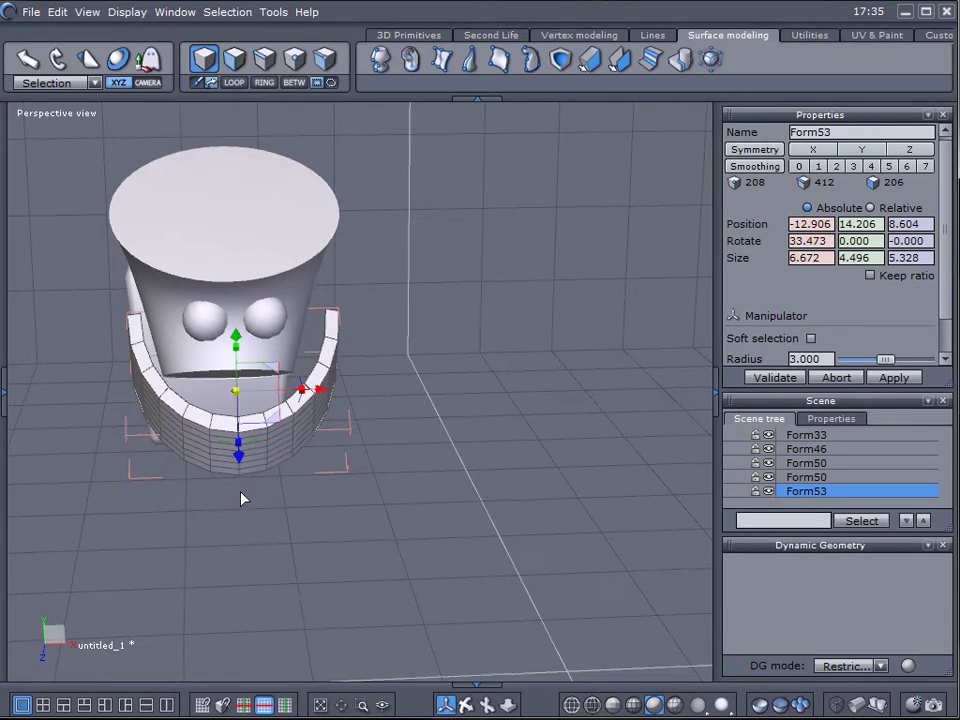
Narrow the half-ring jaw to about 5.4 wide and shorten it slightly along its own length axis.
{"action": "mouse_move", "coordinate": [306, 395]}
{"action": "left_mouse_down"}
{"action": "mouse_move", "coordinate": [296, 393]}
{"action": "mouse_move", "coordinate": [318, 393]}
{"action": "left_mouse_up"}
{"action": "middle_click_drag", "start_coordinate": [262, 437], "coordinate": [551, 420]}
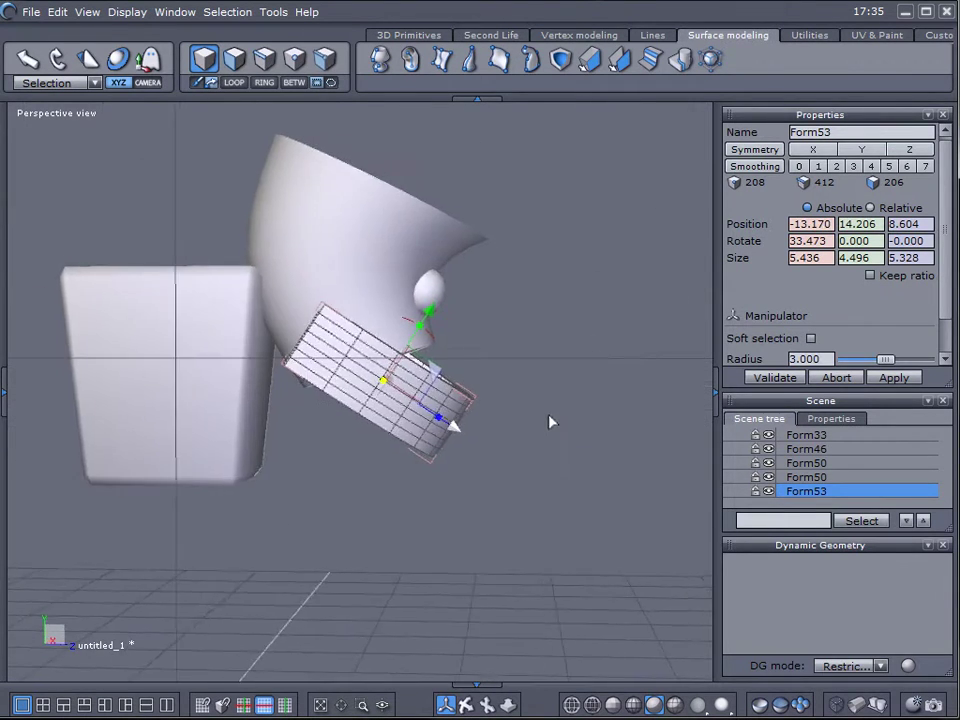
{"action": "mouse_move", "coordinate": [467, 433]}
{"action": "left_mouse_down"}
{"action": "mouse_move", "coordinate": [420, 416]}
{"action": "mouse_move", "coordinate": [458, 432]}
{"action": "left_mouse_up"}
{"action": "middle_click_drag", "start_coordinate": [553, 433], "coordinate": [392, 385]}
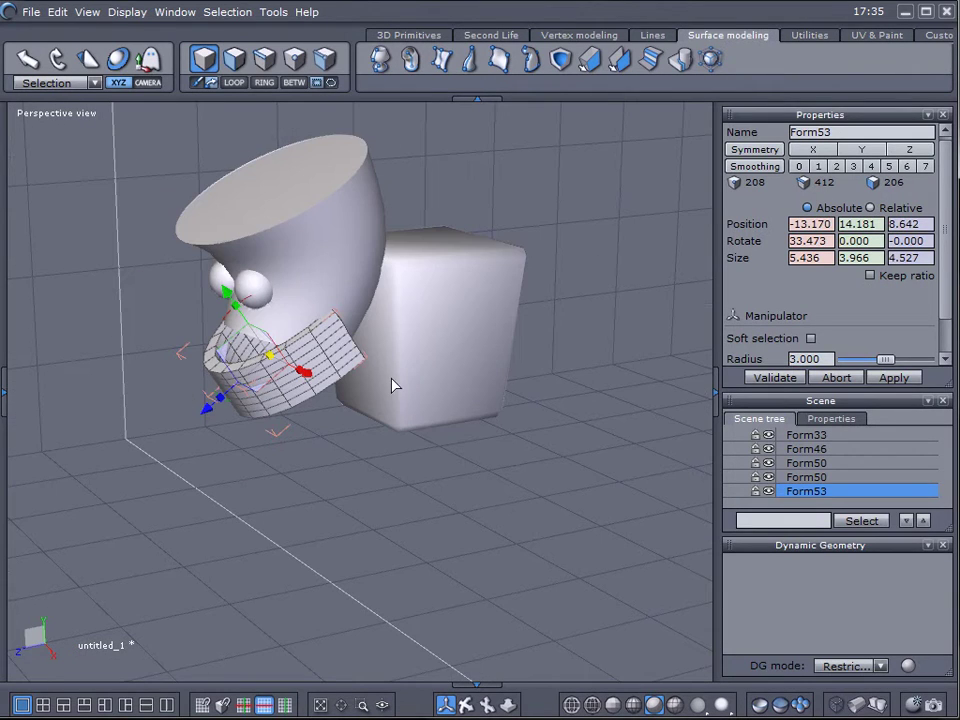
Create a thin upright cylinder about 0.86 in diameter and 5.4 high, with 8 points per section and 8 sections.
{"action": "scroll", "coordinate": [360, 428], "scroll_direction": "up", "scroll_amount": 2}
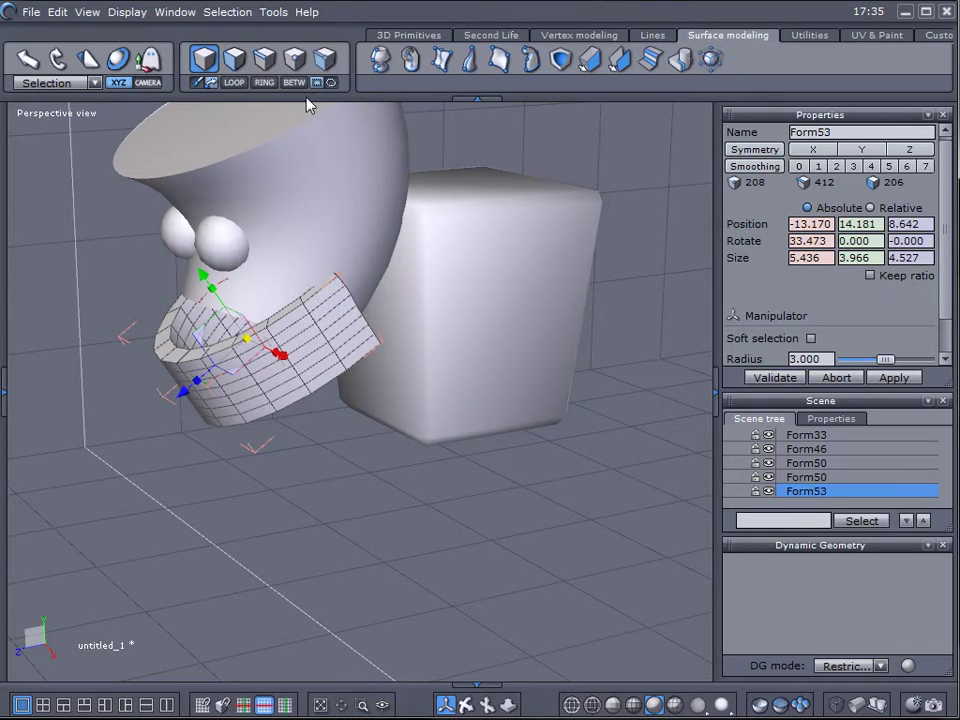
{"action": "left_click", "coordinate": [432, 36]}
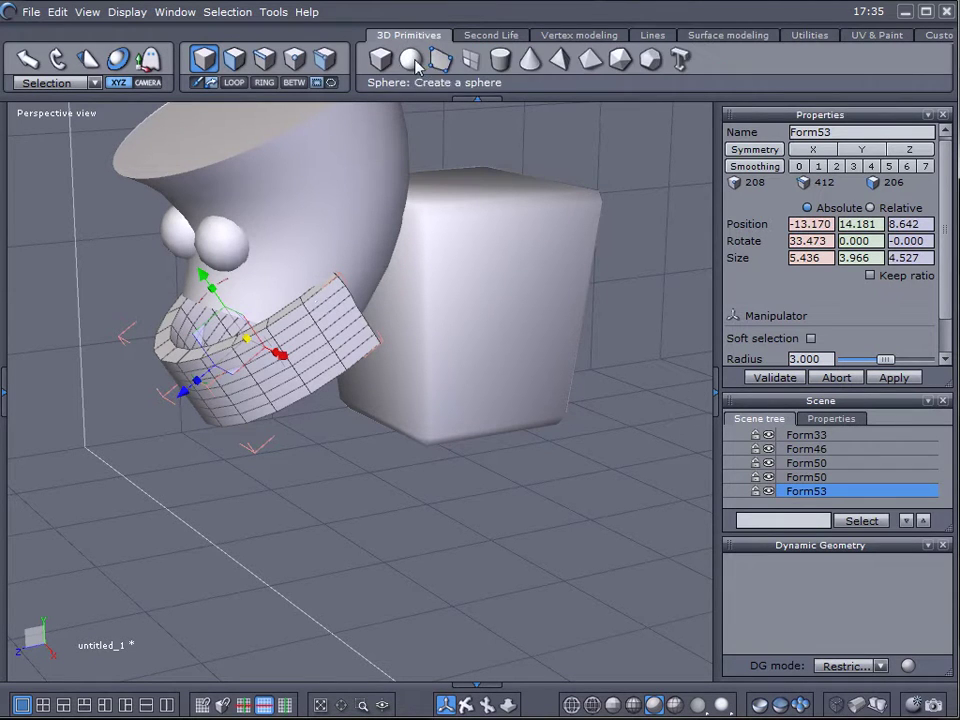
{"action": "left_click", "coordinate": [499, 66]}
{"action": "left_click", "coordinate": [400, 454]}
{"action": "left_click", "coordinate": [421, 457]}
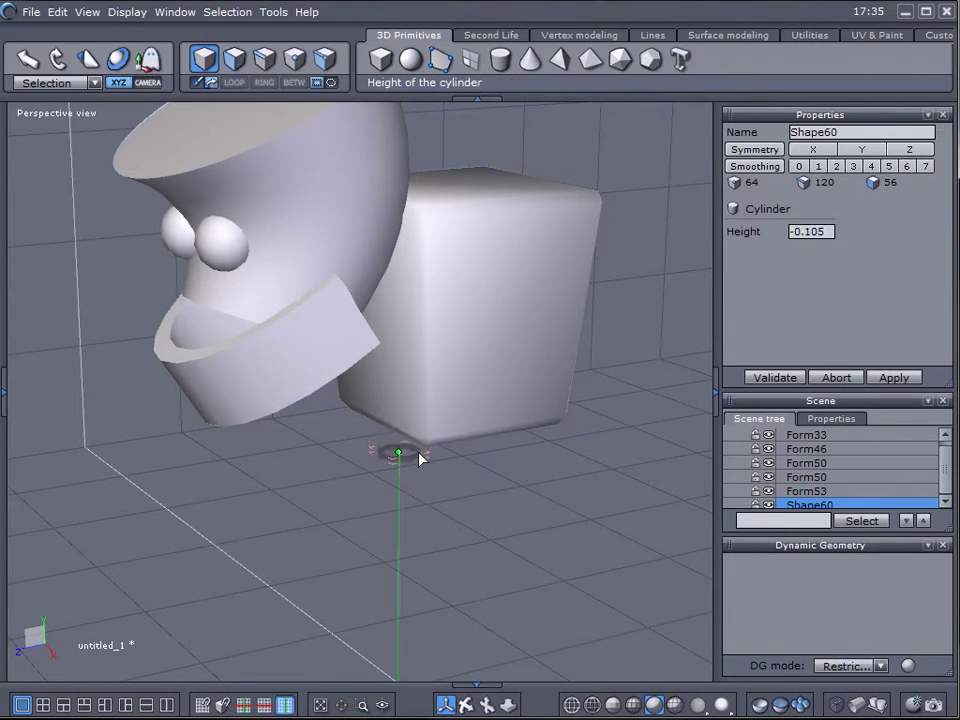
{"action": "left_click", "coordinate": [407, 180]}
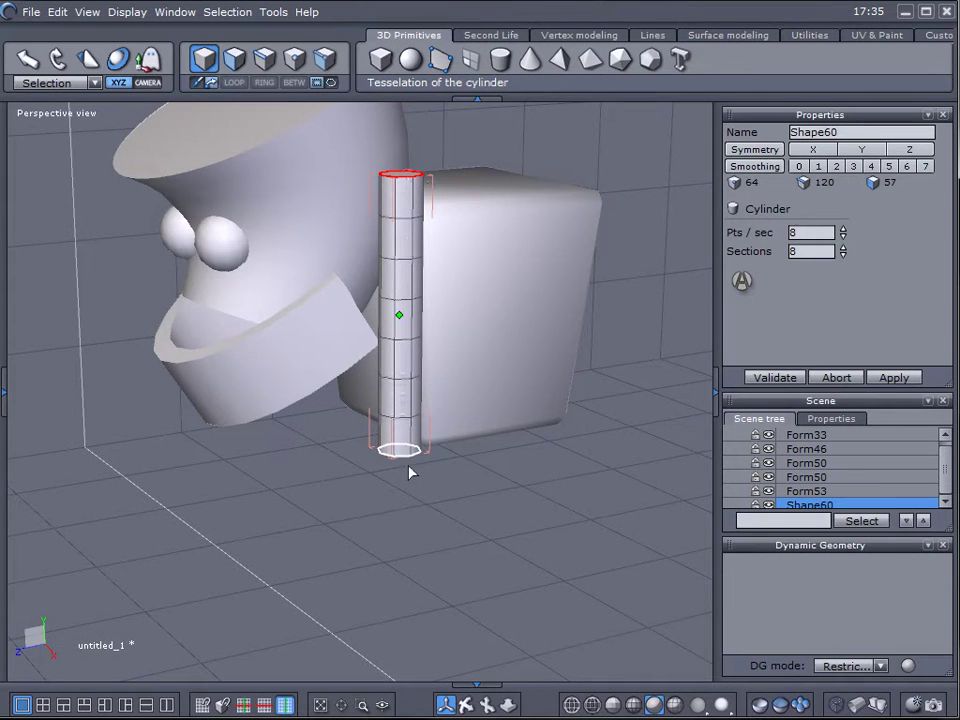
{"action": "left_click", "coordinate": [647, 286]}
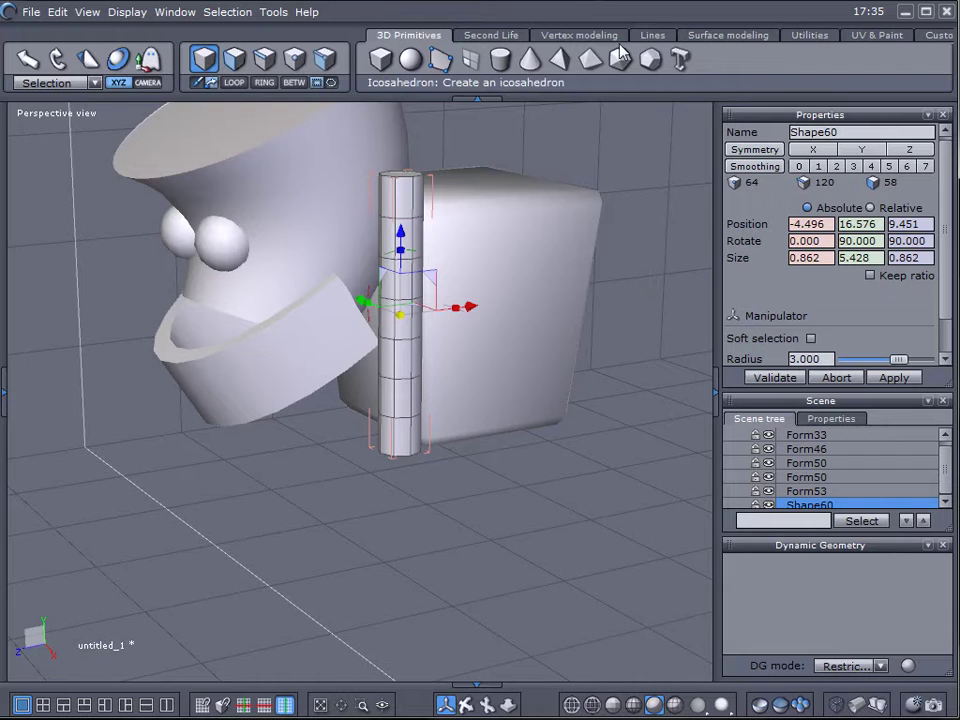
Smooth the cylinder by one level and collapse its dynamic geometry.
{"action": "left_click", "coordinate": [579, 35]}
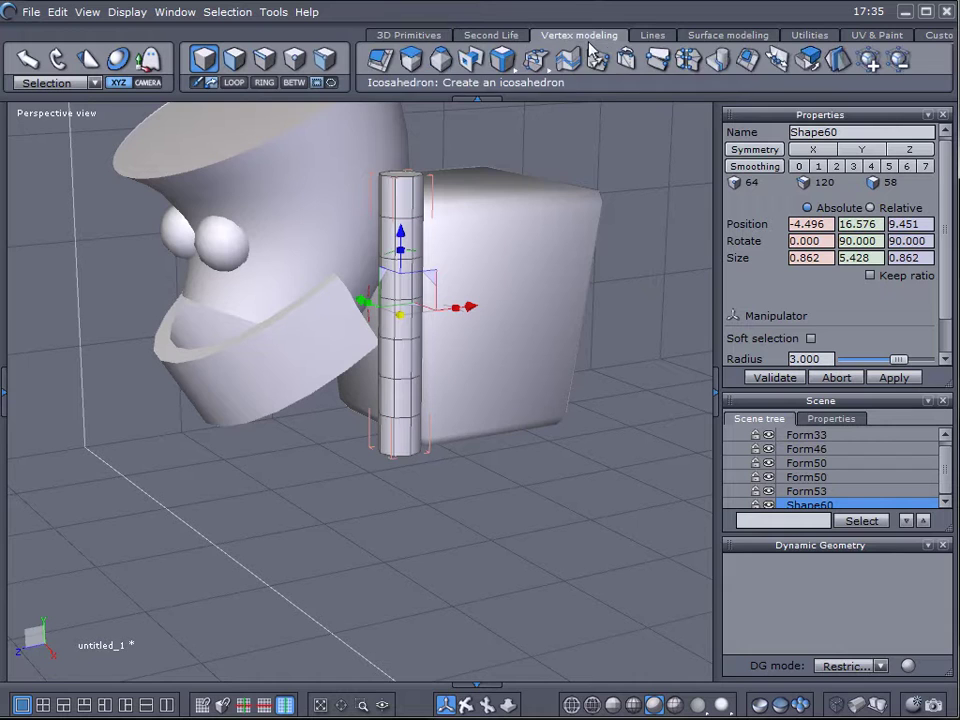
{"action": "left_click", "coordinate": [871, 62]}
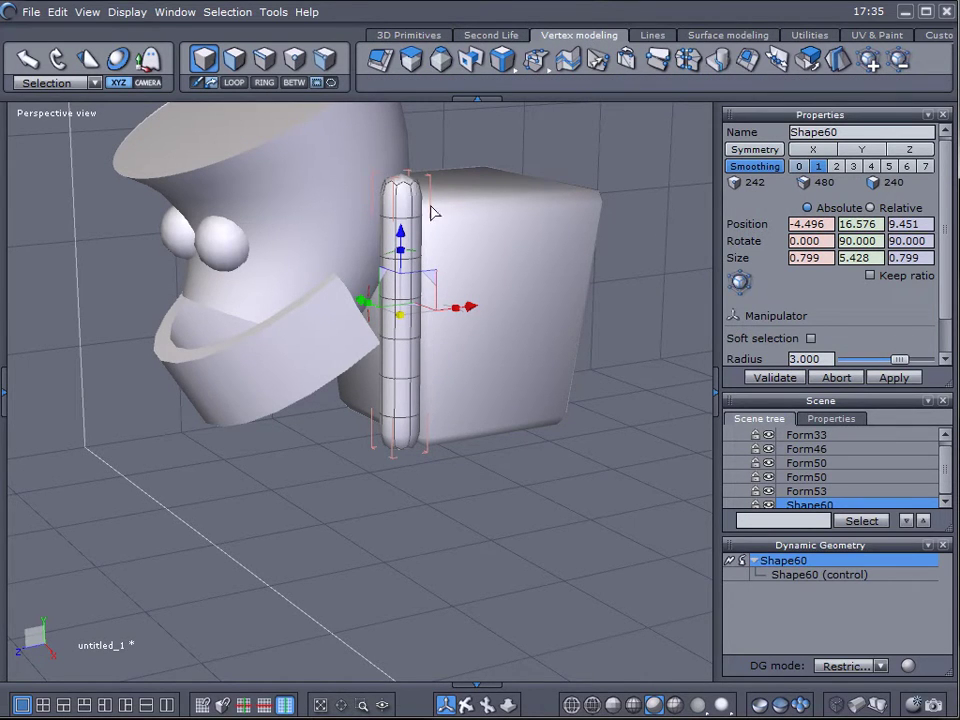
{"action": "left_click", "coordinate": [729, 563]}
Lay the smoothed rod horizontally along X and move it to the rear of the jaw, about X -12.6, Y 14.8, Z 7.9.
{"action": "middle_click_drag", "start_coordinate": [326, 504], "coordinate": [534, 471]}
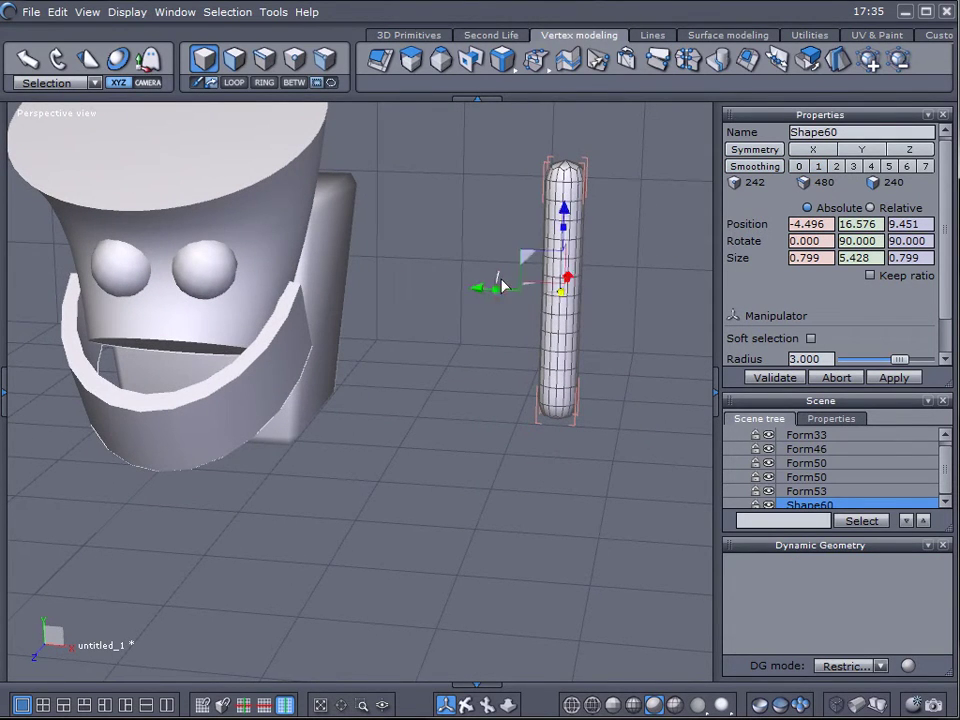
{"action": "left_click_drag", "start_coordinate": [503, 287], "coordinate": [100, 276]}
{"action": "middle_click_drag", "start_coordinate": [64, 454], "coordinate": [511, 452]}
{"action": "left_click_drag", "start_coordinate": [428, 335], "coordinate": [349, 413]}
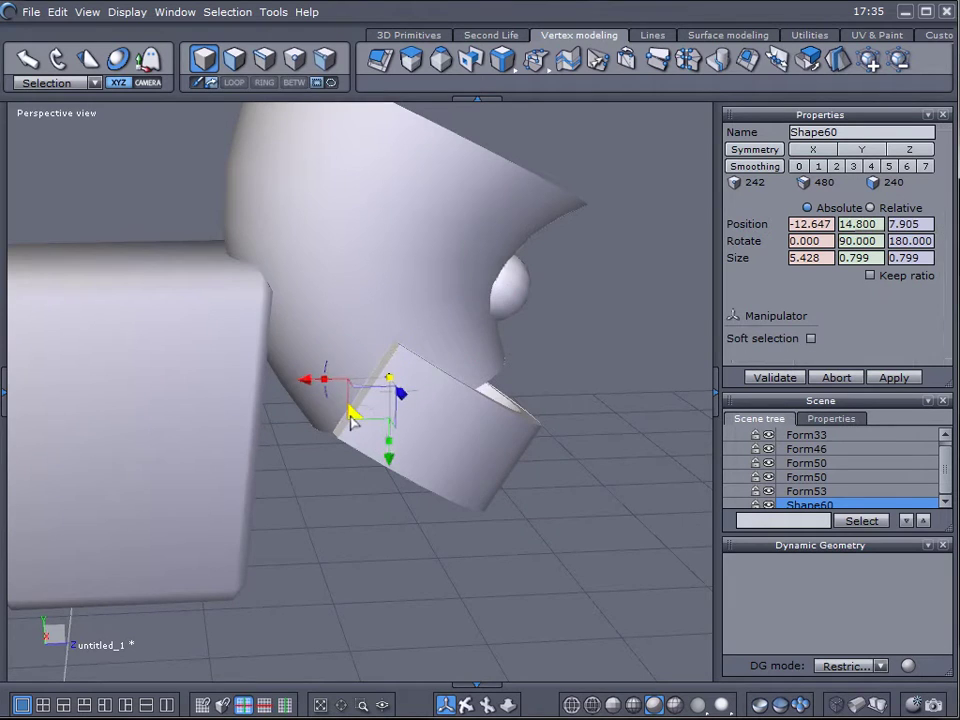
Center the rod across the jaw's rear ends, at about X -13.1, Y 15.1 and Z 7.6.
{"action": "middle_click_drag", "start_coordinate": [349, 413], "coordinate": [251, 478]}
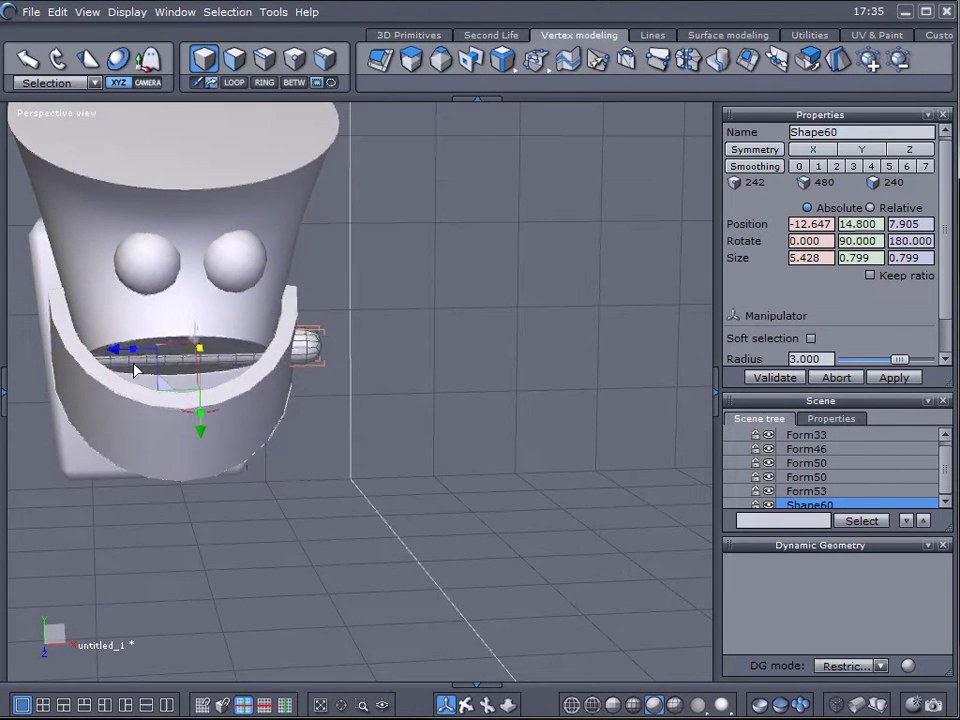
{"action": "left_click_drag", "start_coordinate": [113, 352], "coordinate": [94, 349]}
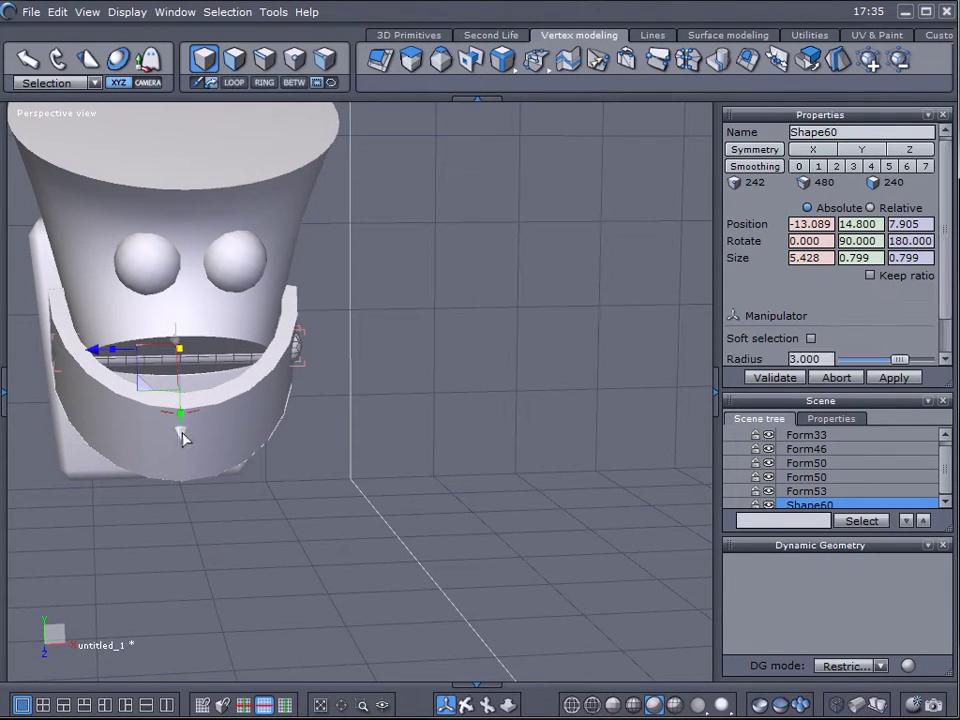
{"action": "left_click_drag", "start_coordinate": [183, 438], "coordinate": [182, 411]}
{"action": "middle_click_drag", "start_coordinate": [43, 461], "coordinate": [390, 466]}
{"action": "left_click_drag", "start_coordinate": [309, 383], "coordinate": [294, 381]}
Lengthen the rod to about 6.7 so it passes through both jaw sides, and nudge it to about X -13.13, Y 14.96, Z 7.55.
{"action": "middle_click_drag", "start_coordinate": [422, 433], "coordinate": [124, 356]}
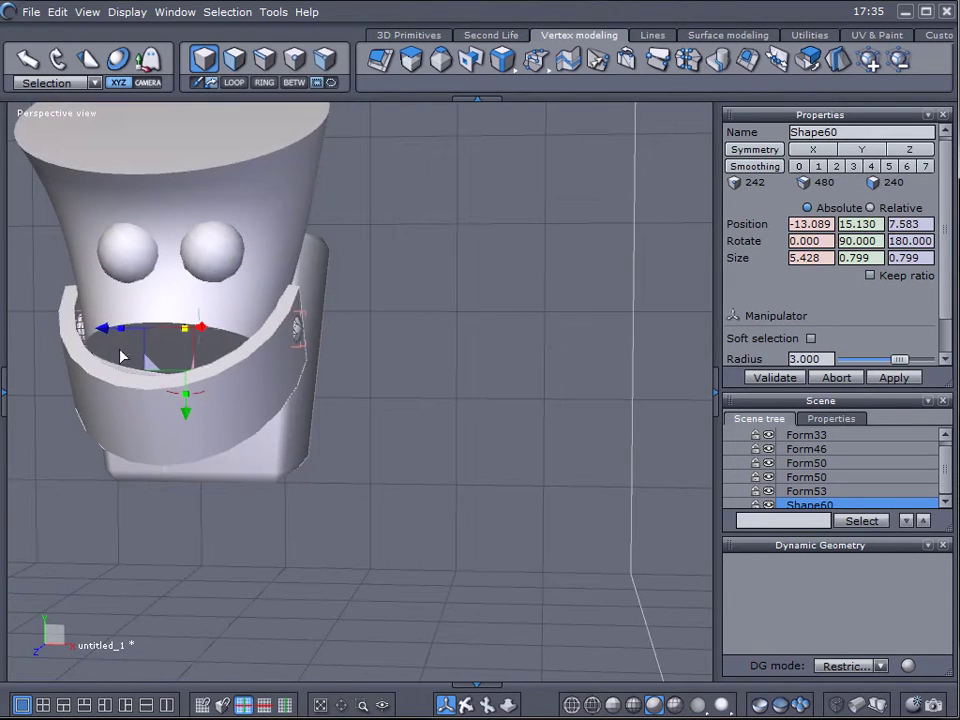
{"action": "left_click_drag", "start_coordinate": [124, 356], "coordinate": [110, 332]}
{"action": "middle_click_drag", "start_coordinate": [145, 432], "coordinate": [528, 431]}
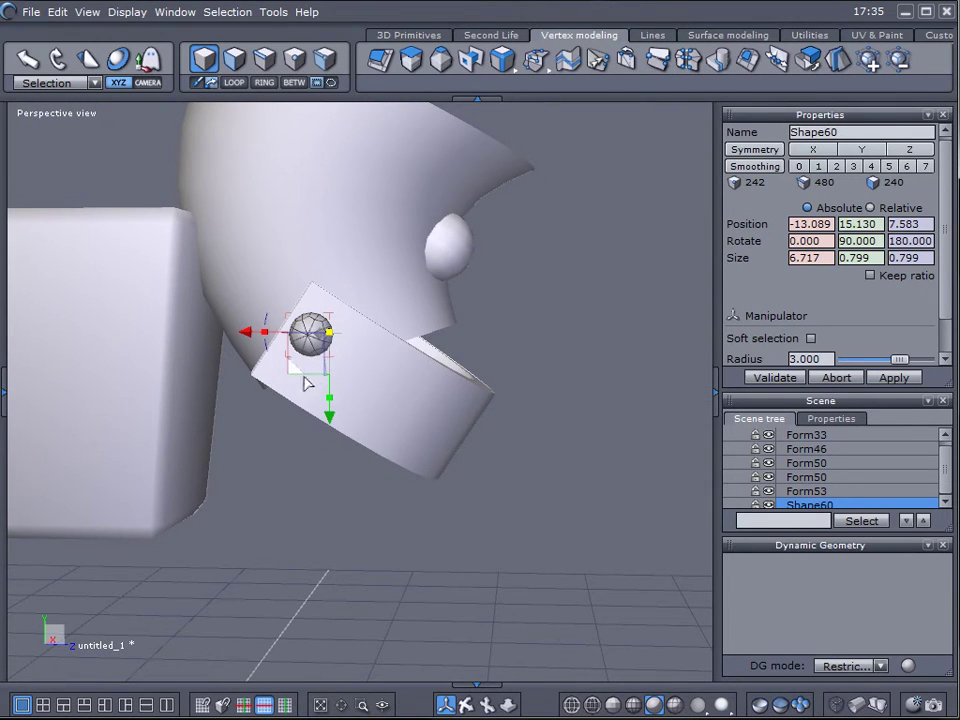
{"action": "left_click_drag", "start_coordinate": [306, 383], "coordinate": [294, 392]}
{"action": "middle_click_drag", "start_coordinate": [294, 392], "coordinate": [253, 455]}
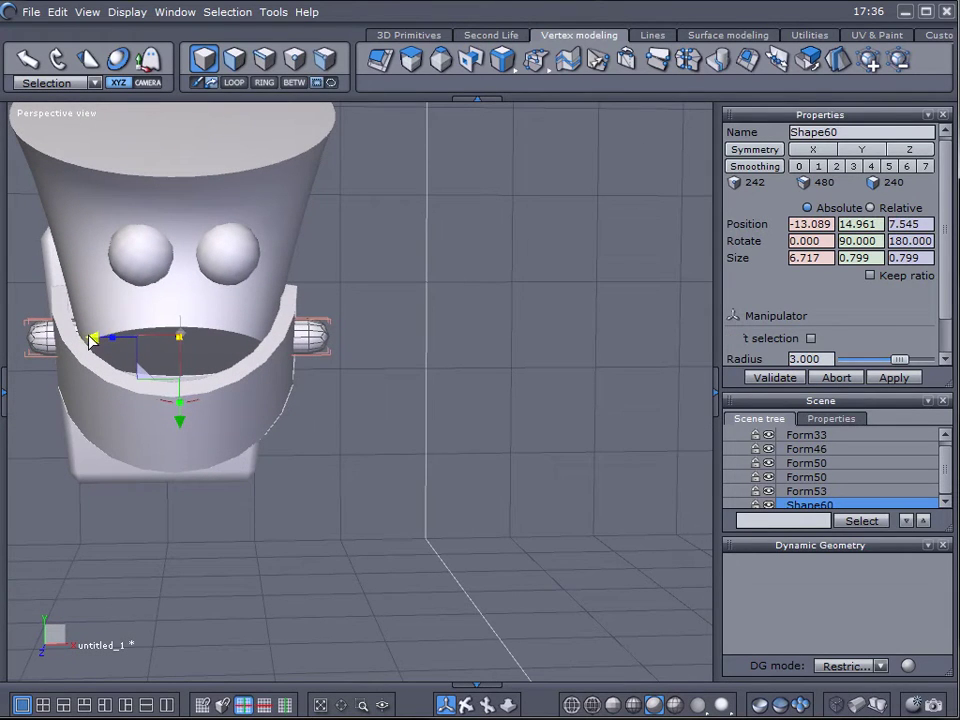
{"action": "left_click_drag", "start_coordinate": [90, 340], "coordinate": [84, 339]}
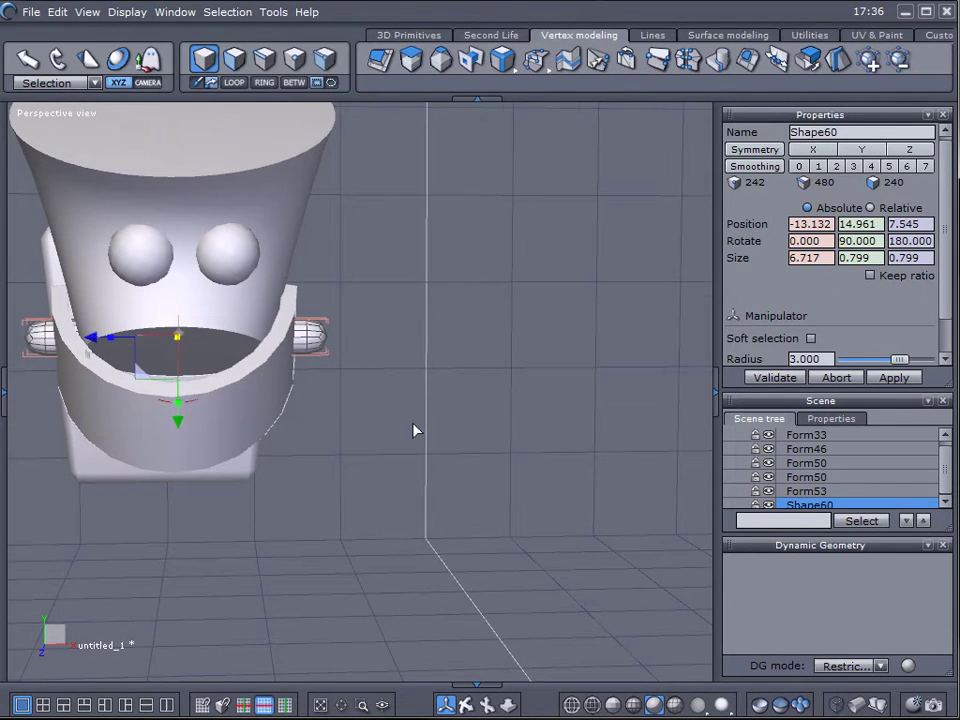
Create a sphere about 1.94 in diameter with 24 points above the body box.
{"action": "middle_click_drag", "start_coordinate": [416, 430], "coordinate": [489, 377]}
{"action": "middle_click_drag", "start_coordinate": [530, 307], "coordinate": [455, 206]}
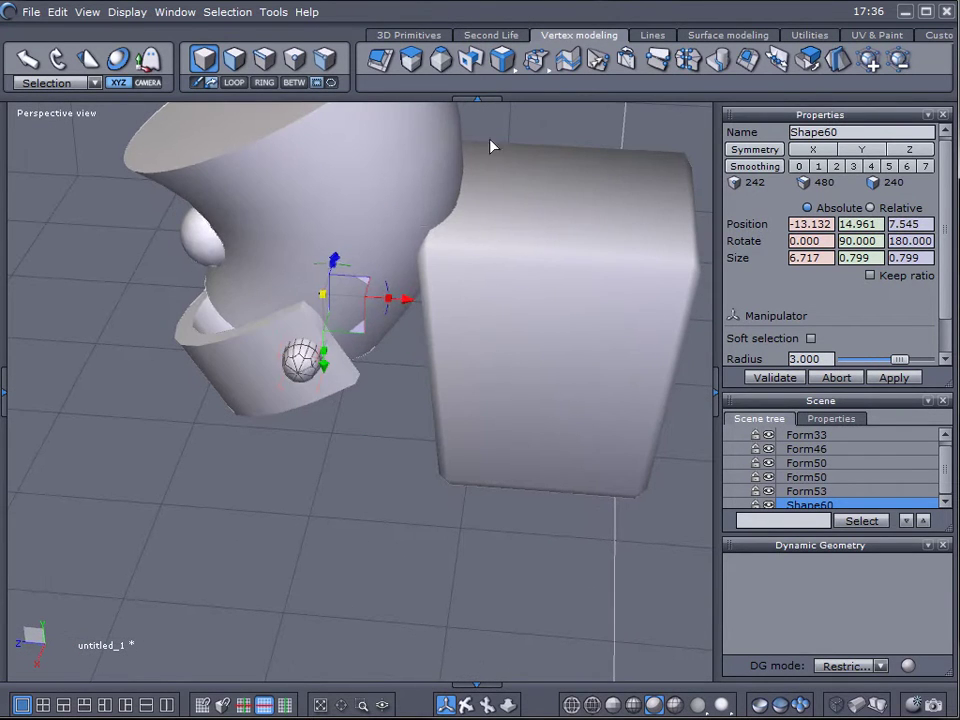
{"action": "middle_click_drag", "start_coordinate": [548, 408], "coordinate": [566, 351]}
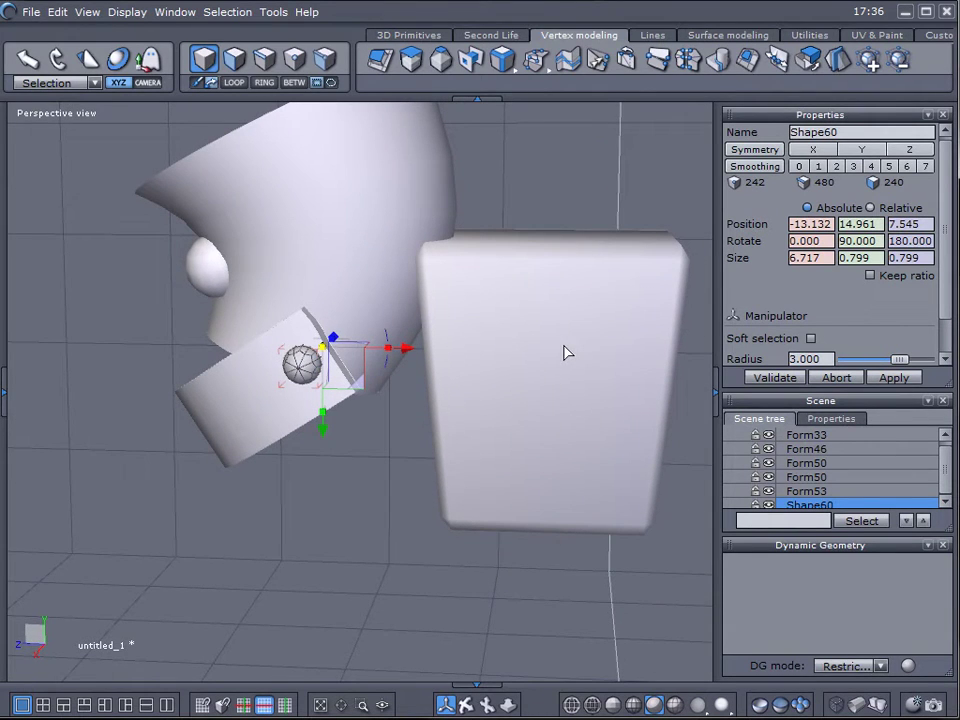
{"action": "left_click", "coordinate": [396, 35]}
{"action": "left_click", "coordinate": [411, 59]}
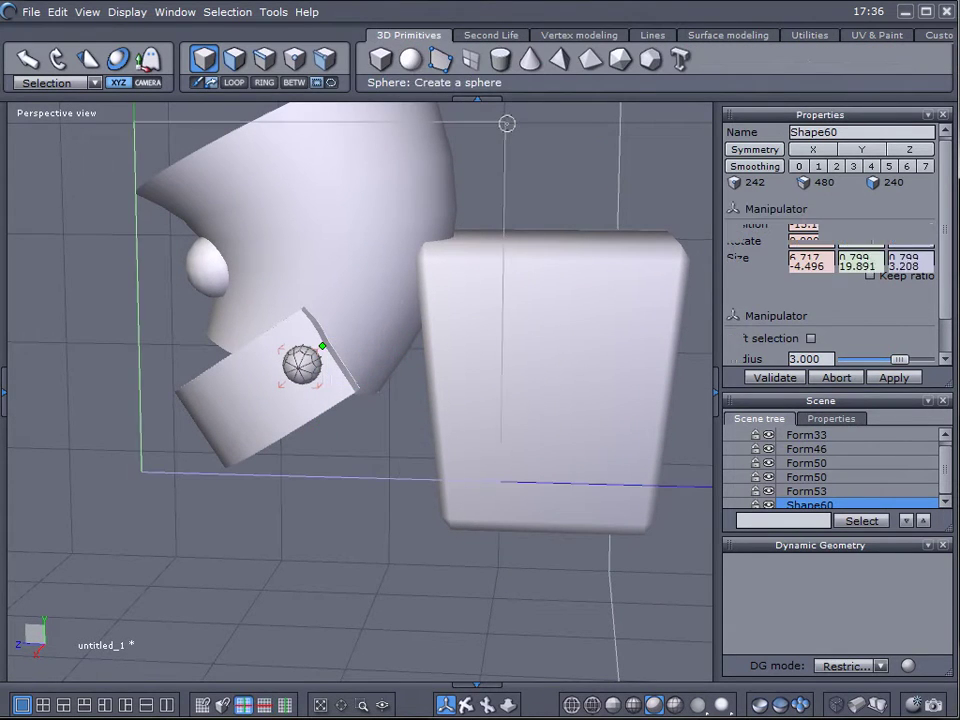
{"action": "left_click", "coordinate": [502, 168]}
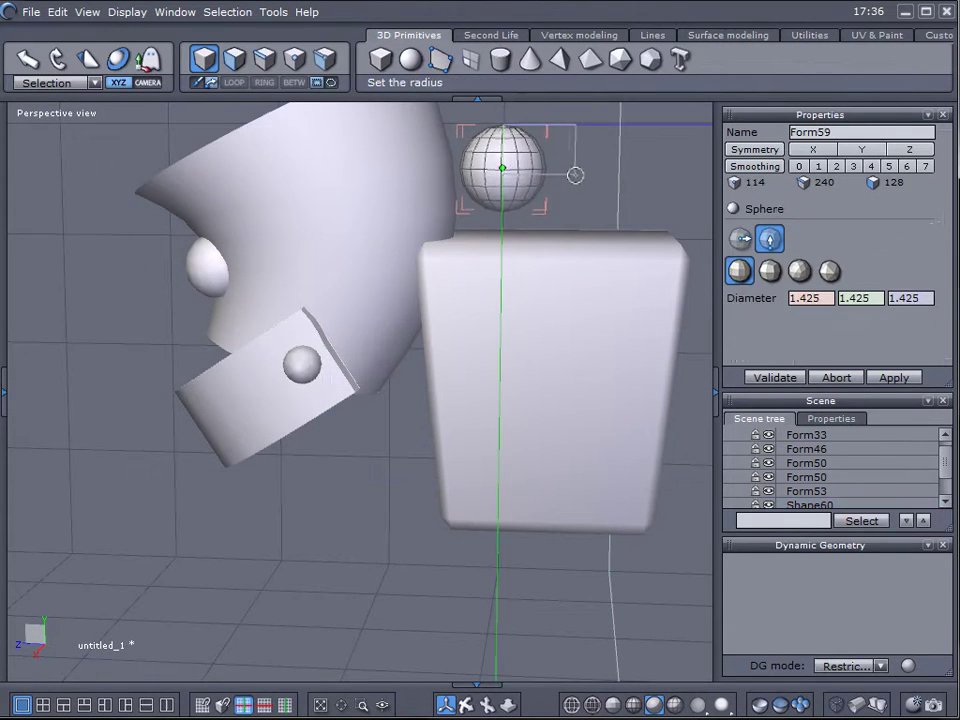
{"action": "left_click", "coordinate": [621, 196]}
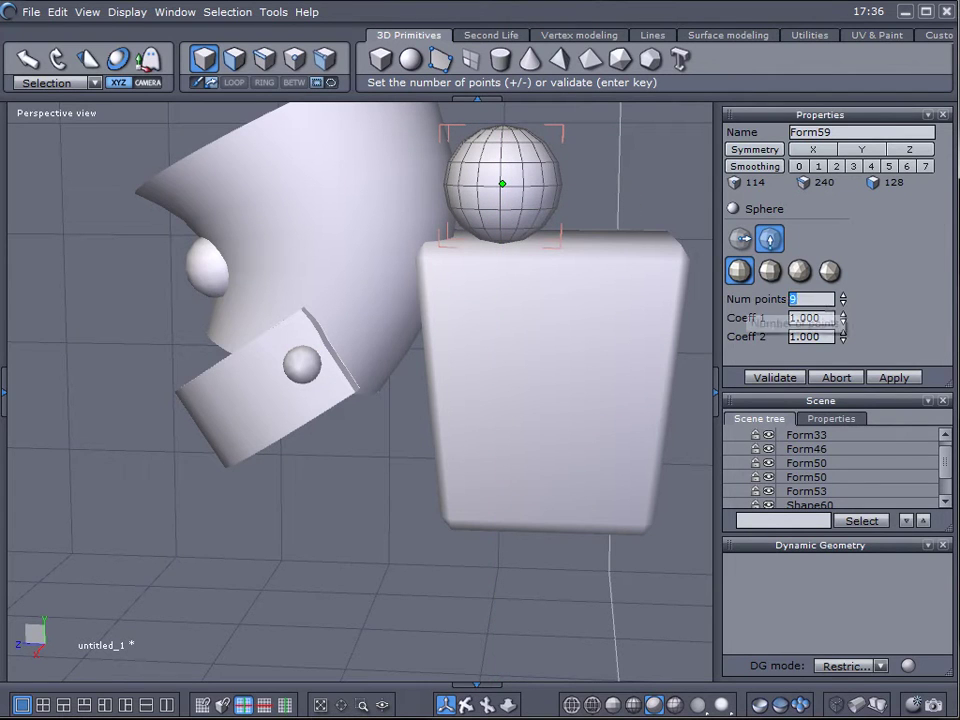
{"action": "type", "text": "24"}
{"action": "key", "text": "Return"}
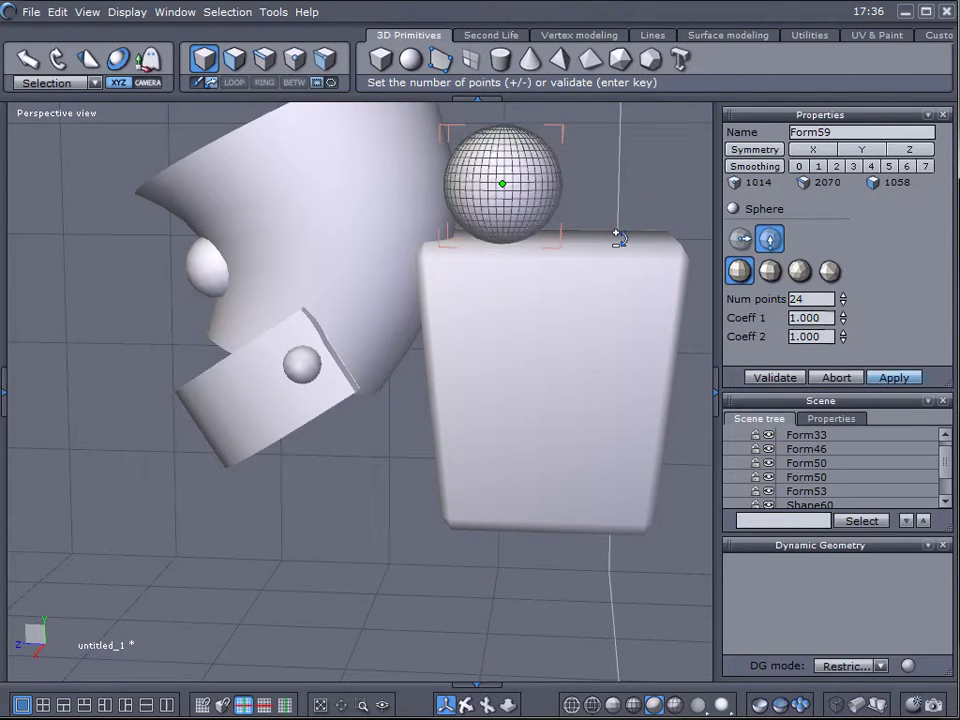
{"action": "key", "text": "Return"}
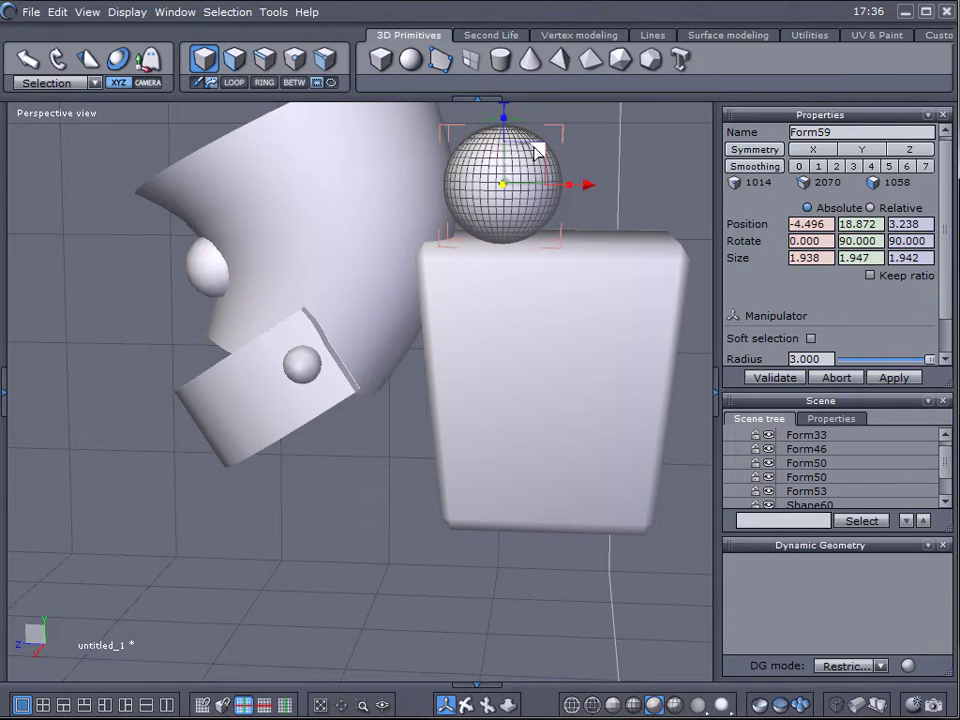
Lower the sphere and use Lay on to seat it on the body's top behind the head, at about X -13.33, Y 17.47, Z 4.42.
{"action": "left_click_drag", "start_coordinate": [535, 150], "coordinate": [500, 218]}
{"action": "right_click_drag", "start_coordinate": [666, 214], "coordinate": [354, 289]}
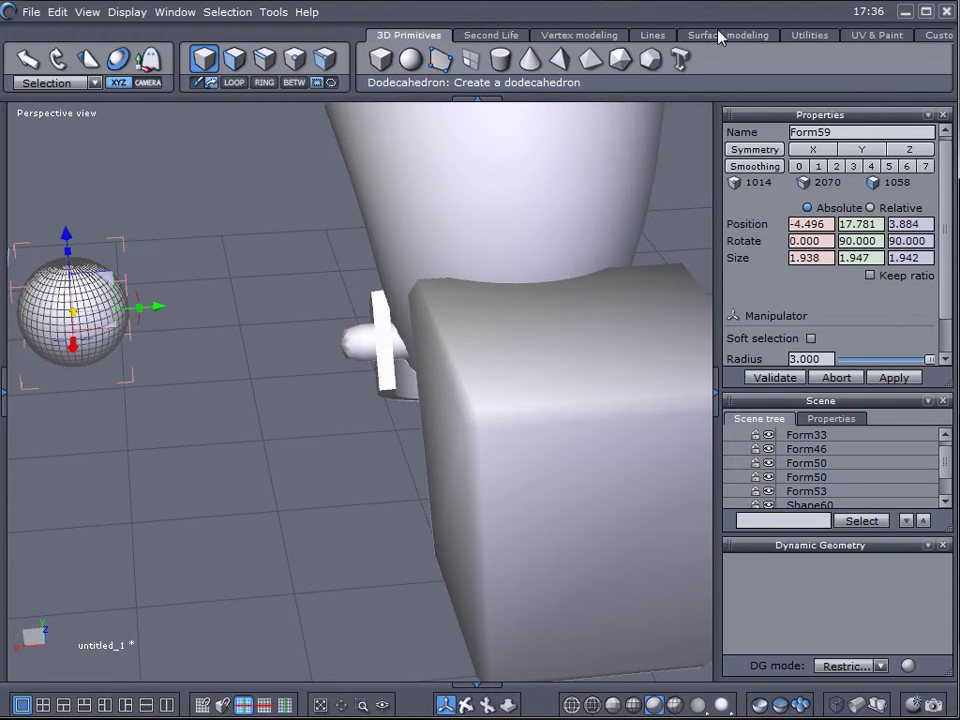
{"action": "left_click", "coordinate": [807, 38]}
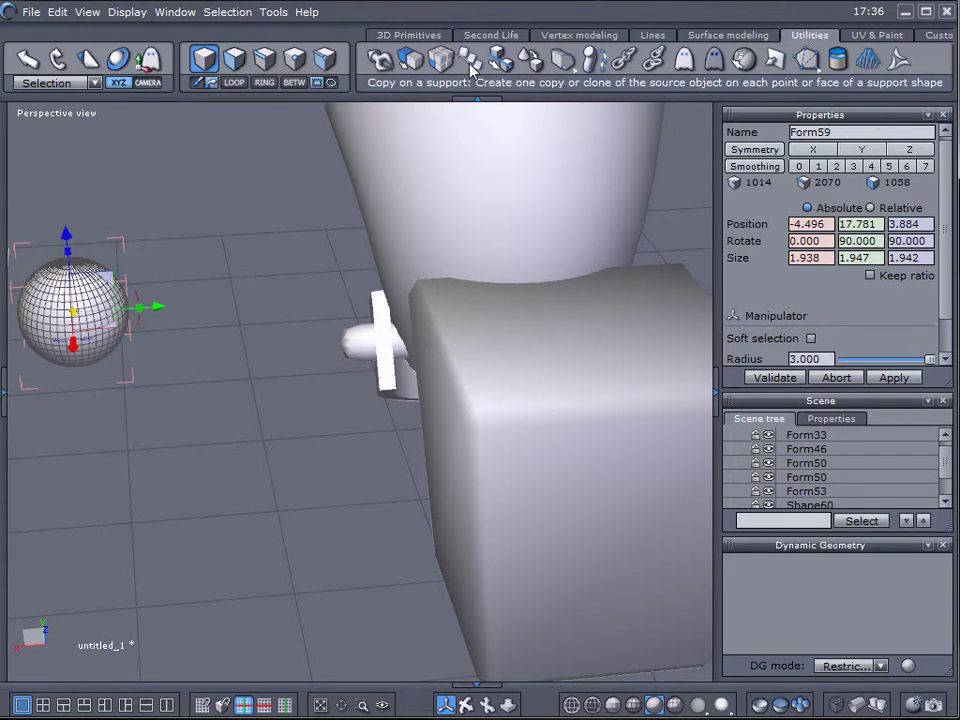
{"action": "left_click", "coordinate": [530, 60]}
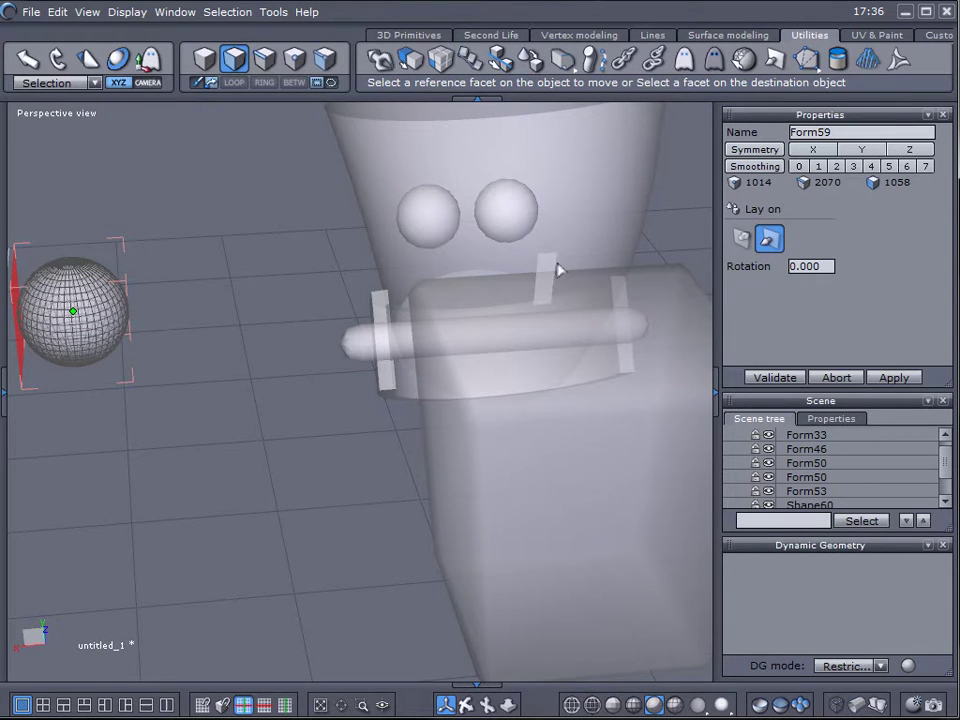
{"action": "left_click", "coordinate": [559, 275]}
{"action": "right_click_drag", "start_coordinate": [461, 418], "coordinate": [573, 340]}
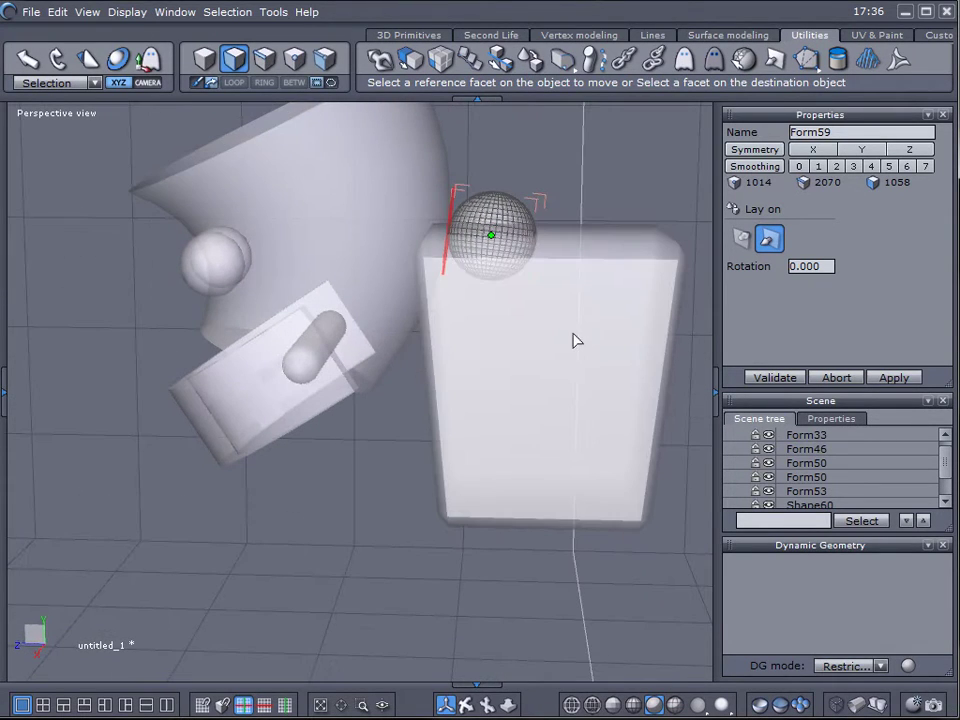
{"action": "key", "text": "space"}
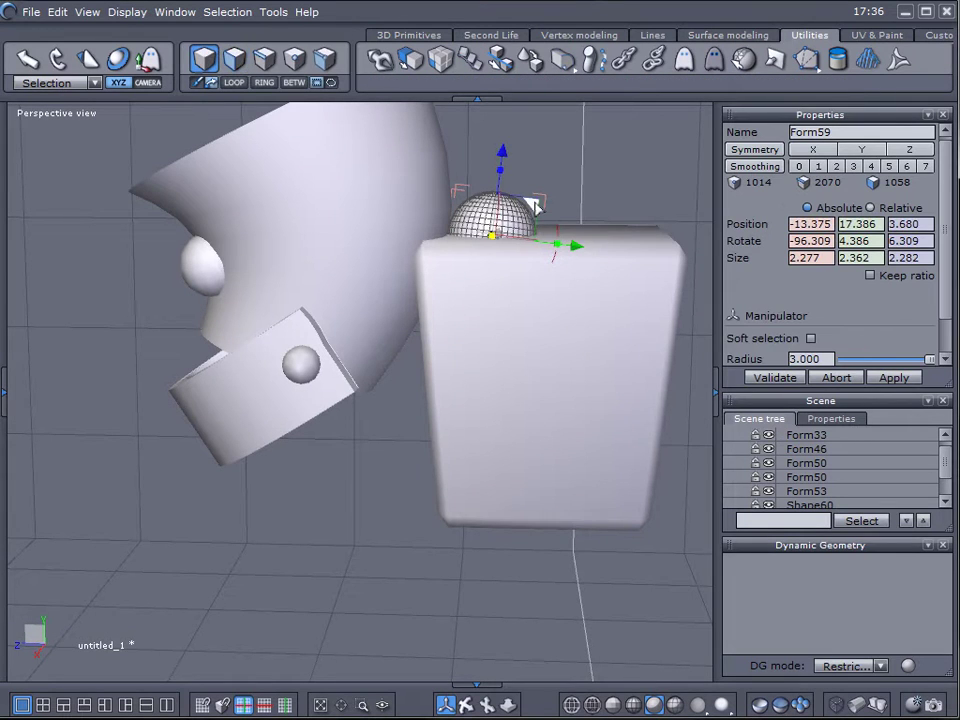
{"action": "left_click_drag", "start_coordinate": [578, 249], "coordinate": [545, 254]}
Shift the body box along X to about -13.09 so it lines up with the head.
{"action": "right_click_drag", "start_coordinate": [456, 452], "coordinate": [546, 621]}
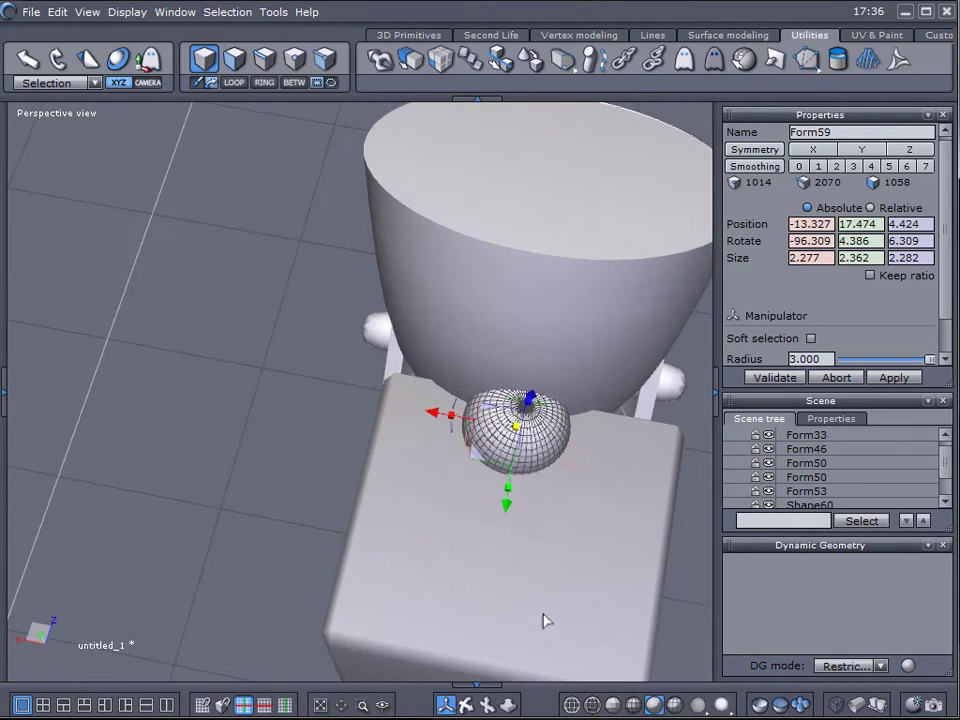
{"action": "left_click", "coordinate": [600, 568]}
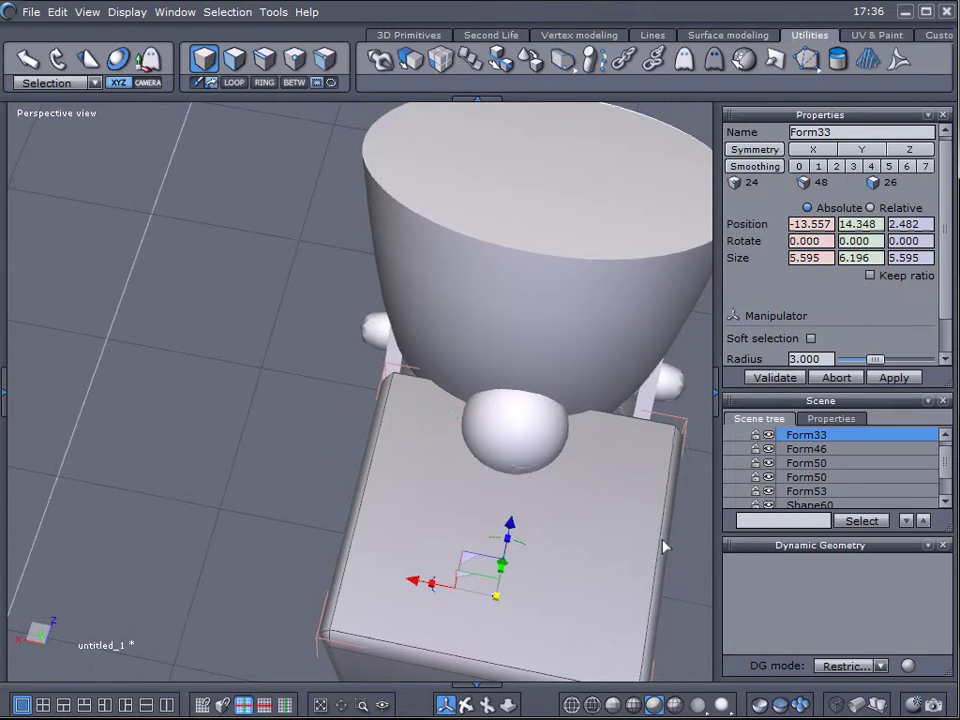
{"action": "right_click_drag", "start_coordinate": [664, 544], "coordinate": [643, 535]}
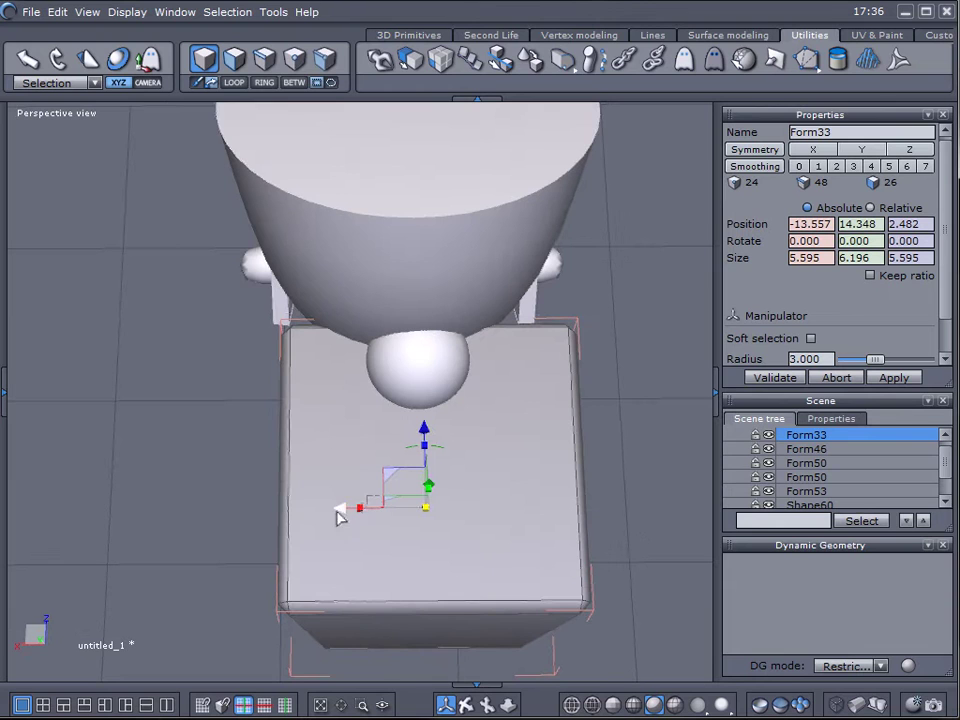
{"action": "left_click_drag", "start_coordinate": [336, 514], "coordinate": [315, 510]}
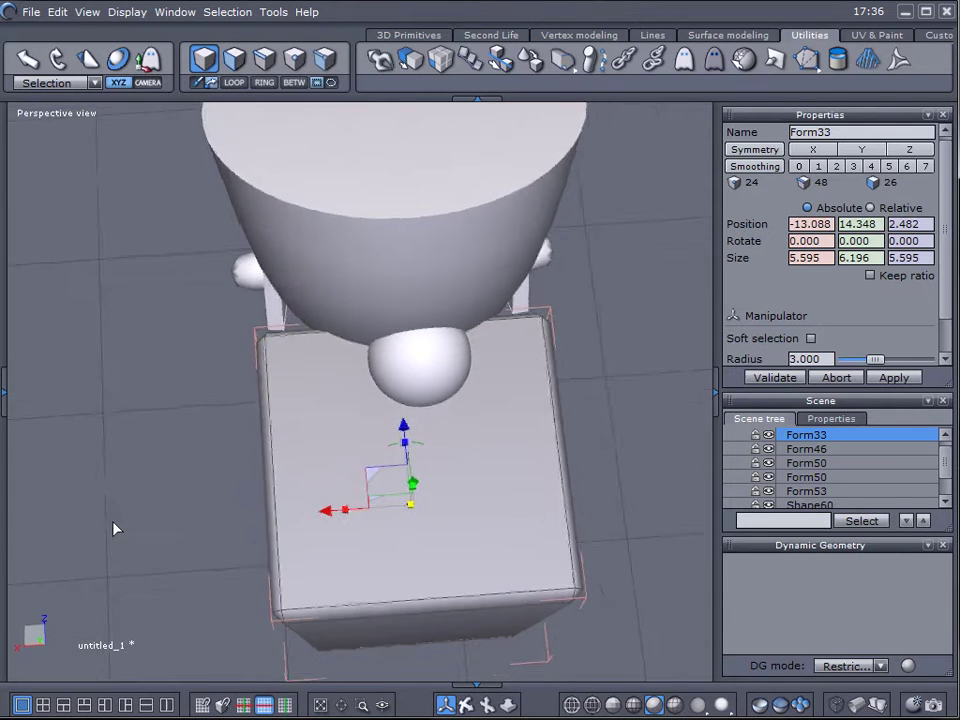
Create a second sphere about 1.5 in diameter beside the head, keeping the default 9 points.
{"action": "middle_click_drag", "start_coordinate": [114, 525], "coordinate": [508, 457]}
{"action": "middle_click_drag", "start_coordinate": [417, 522], "coordinate": [461, 392]}
{"action": "scroll", "coordinate": [413, 505], "scroll_direction": "up", "scroll_amount": 3}
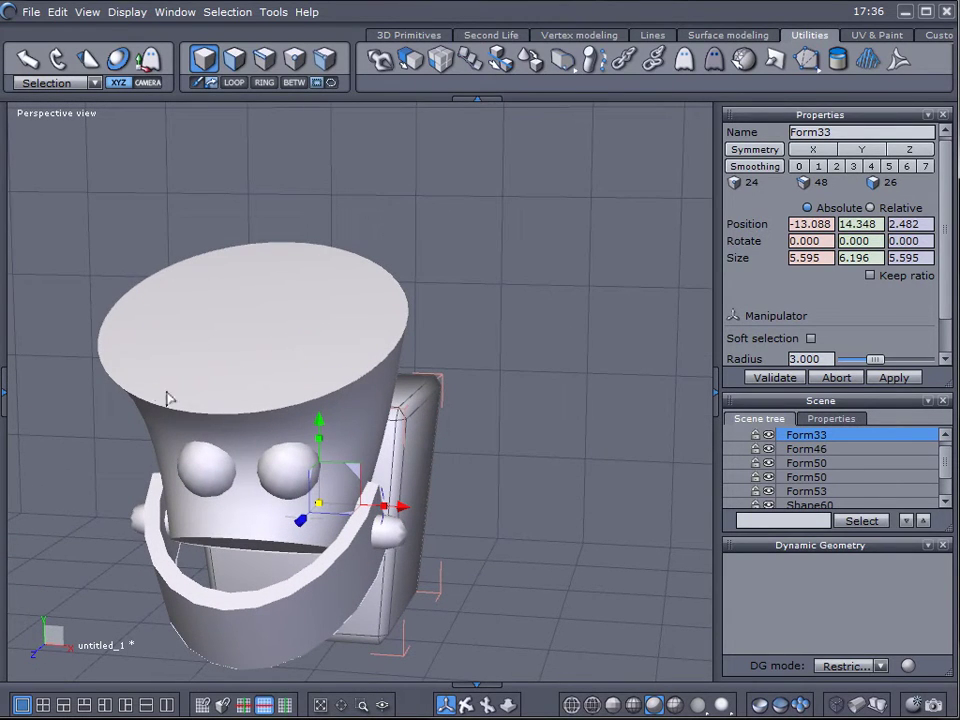
{"action": "left_click", "coordinate": [398, 36]}
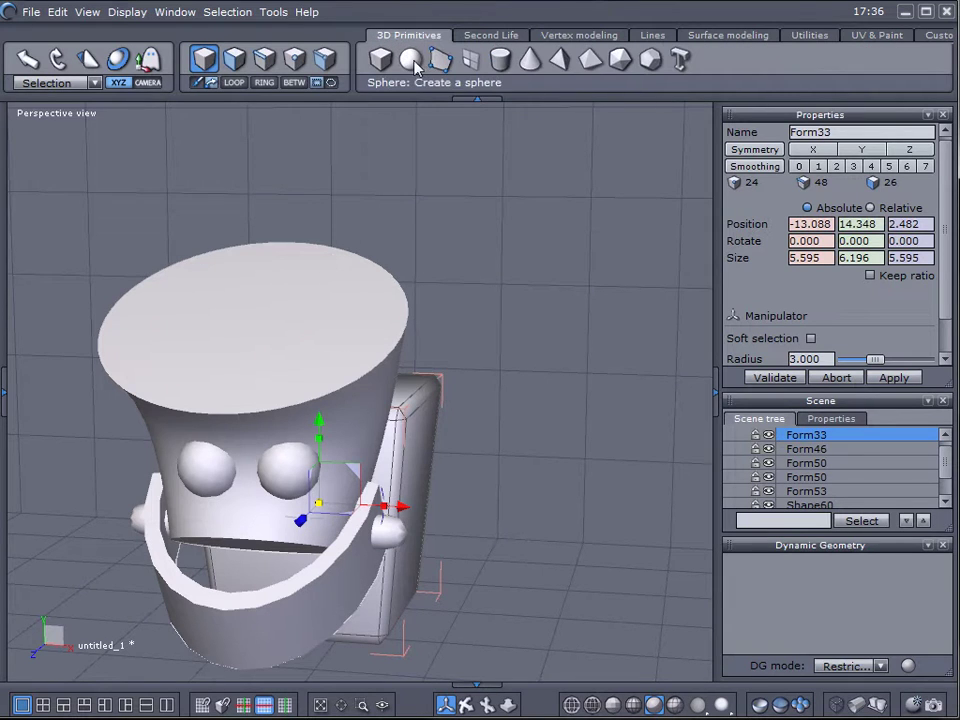
{"action": "left_click", "coordinate": [410, 59]}
{"action": "left_click", "coordinate": [562, 344]}
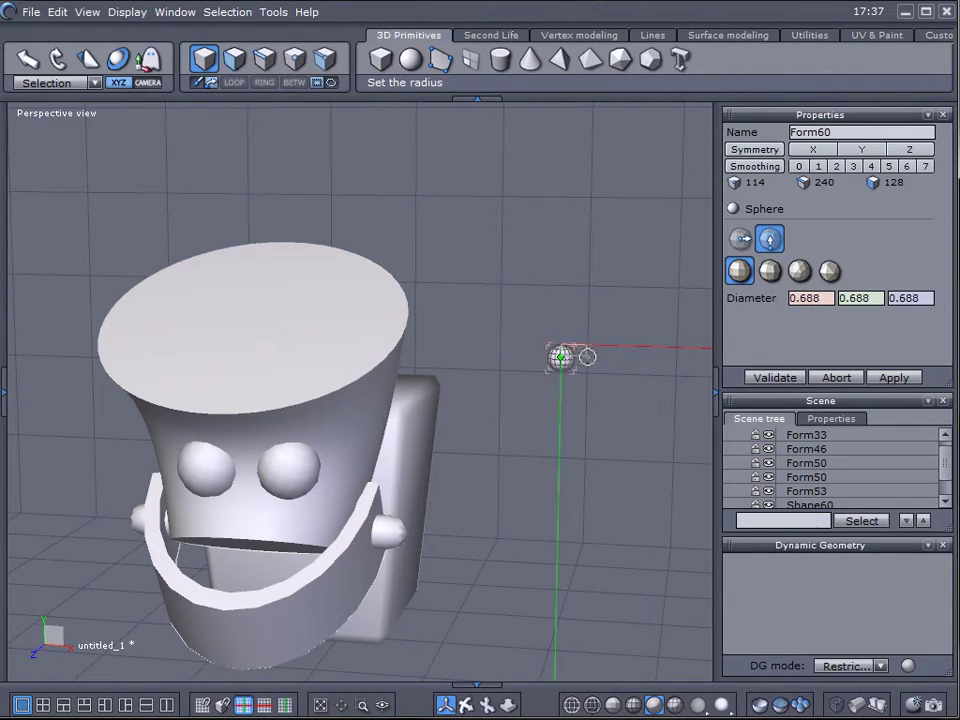
{"action": "left_click", "coordinate": [617, 371]}
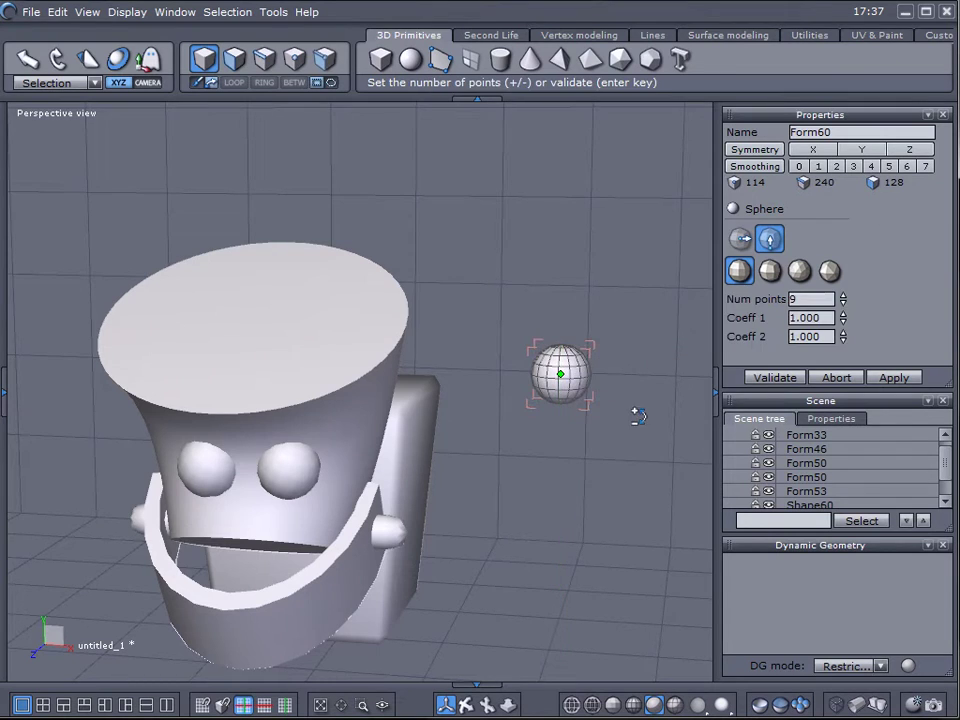
{"action": "key", "text": "Return"}
Create a cube about 1.17 on each side behind the second sphere.
{"action": "right_click_drag", "start_coordinate": [628, 427], "coordinate": [627, 577]}
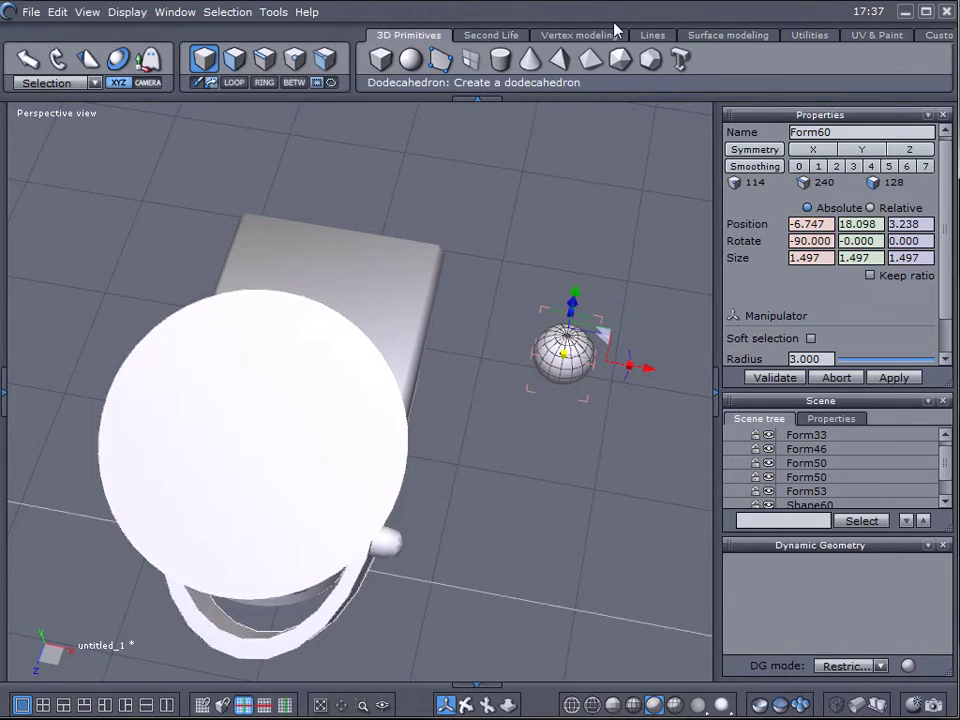
{"action": "left_click", "coordinate": [441, 59]}
{"action": "left_click", "coordinate": [523, 219]}
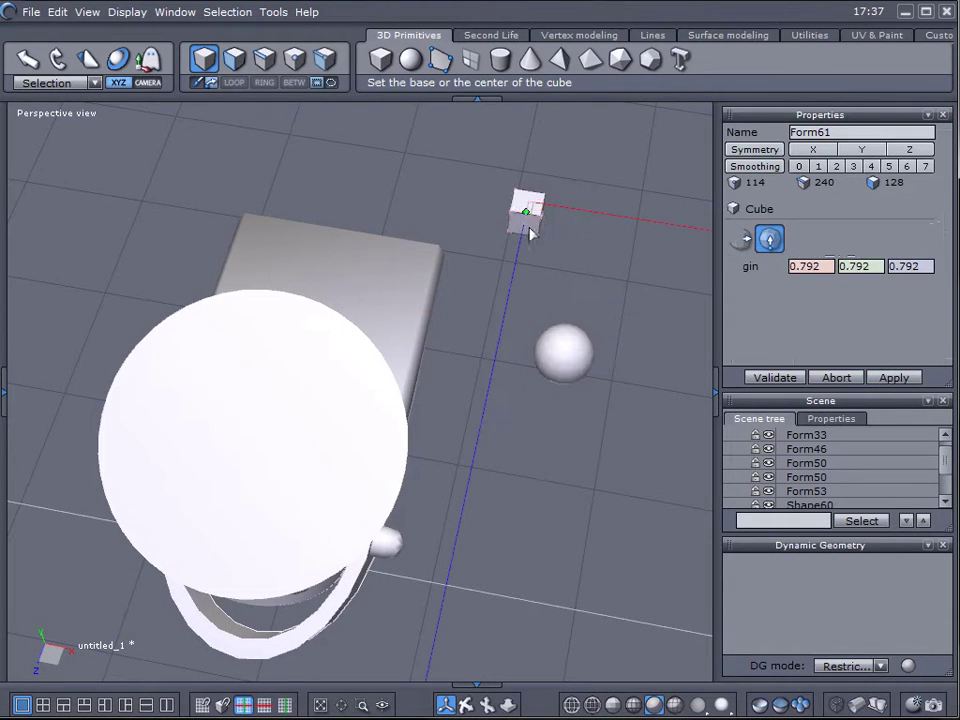
{"action": "left_click", "coordinate": [536, 242]}
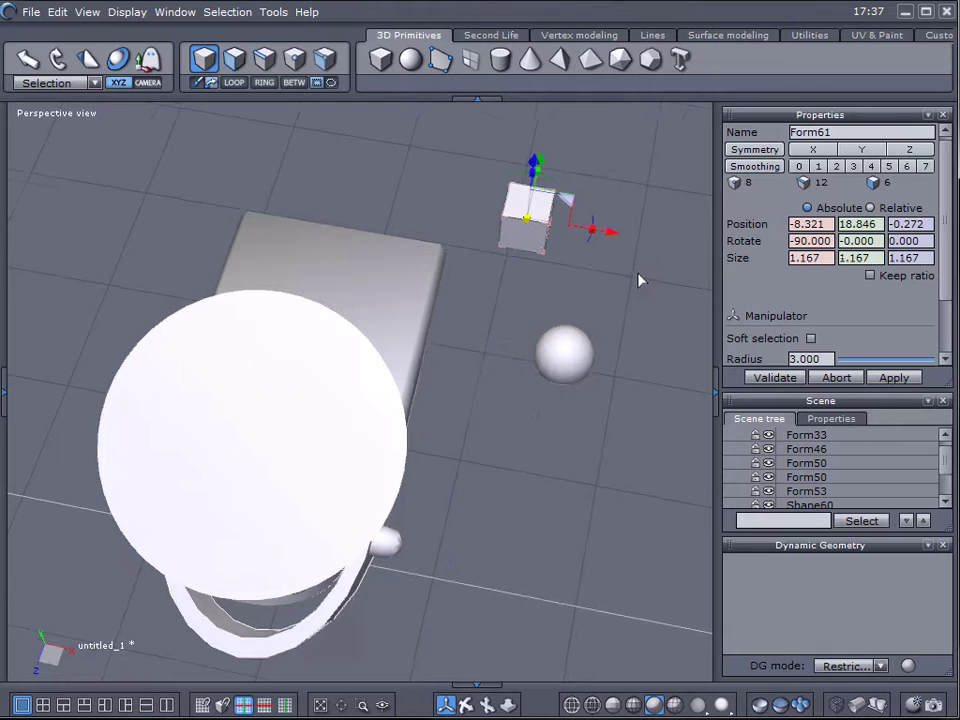
Resize the cube into a thin slab of about 0.42 x 1.53 x 3.32 and bring it beside the second sphere.
{"action": "right_click_drag", "start_coordinate": [639, 279], "coordinate": [431, 253]}
{"action": "left_click_drag", "start_coordinate": [682, 349], "coordinate": [779, 318]}
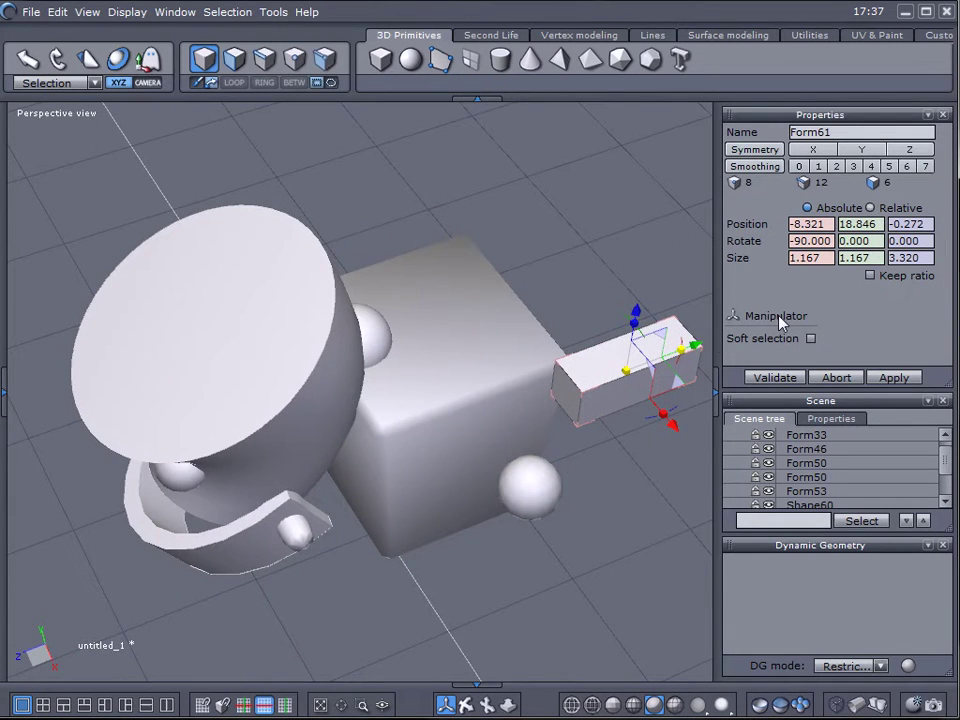
{"action": "left_click_drag", "start_coordinate": [662, 412], "coordinate": [640, 378]}
{"action": "left_click_drag", "start_coordinate": [634, 324], "coordinate": [575, 438]}
{"action": "right_click_drag", "start_coordinate": [546, 535], "coordinate": [563, 387]}
{"action": "left_click_drag", "start_coordinate": [510, 355], "coordinate": [550, 280]}
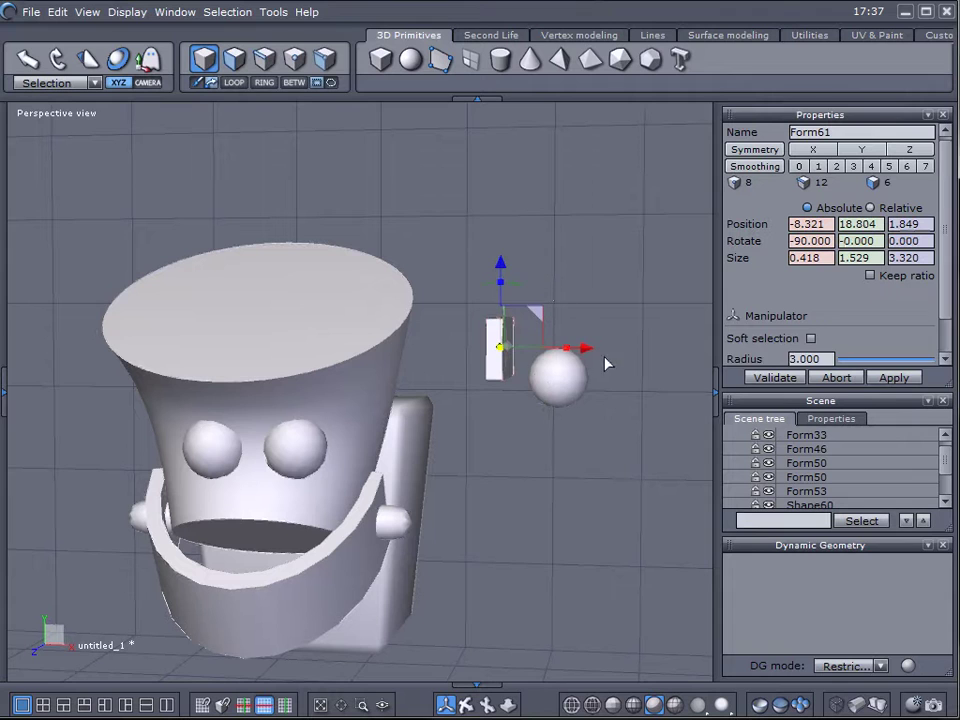
Center the slab over the sphere so it overlaps its upper half, at about X -6.74, Y 18.98, Z 3.25.
{"action": "left_click_drag", "start_coordinate": [600, 352], "coordinate": [658, 392]}
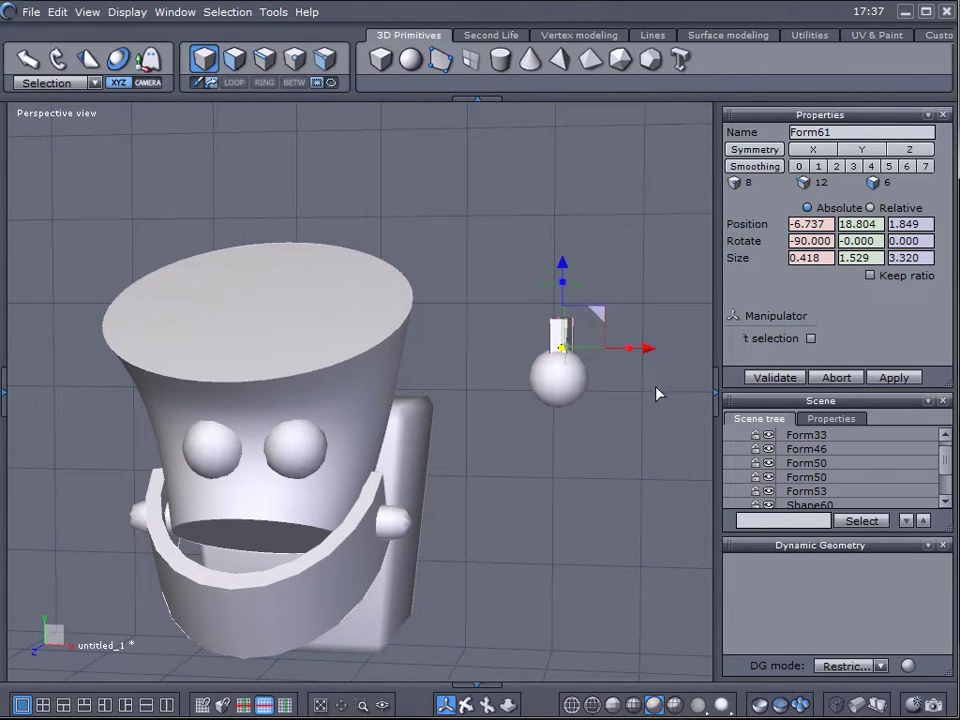
{"action": "right_click_drag", "start_coordinate": [658, 392], "coordinate": [342, 497]}
{"action": "left_click_drag", "start_coordinate": [600, 356], "coordinate": [560, 360]}
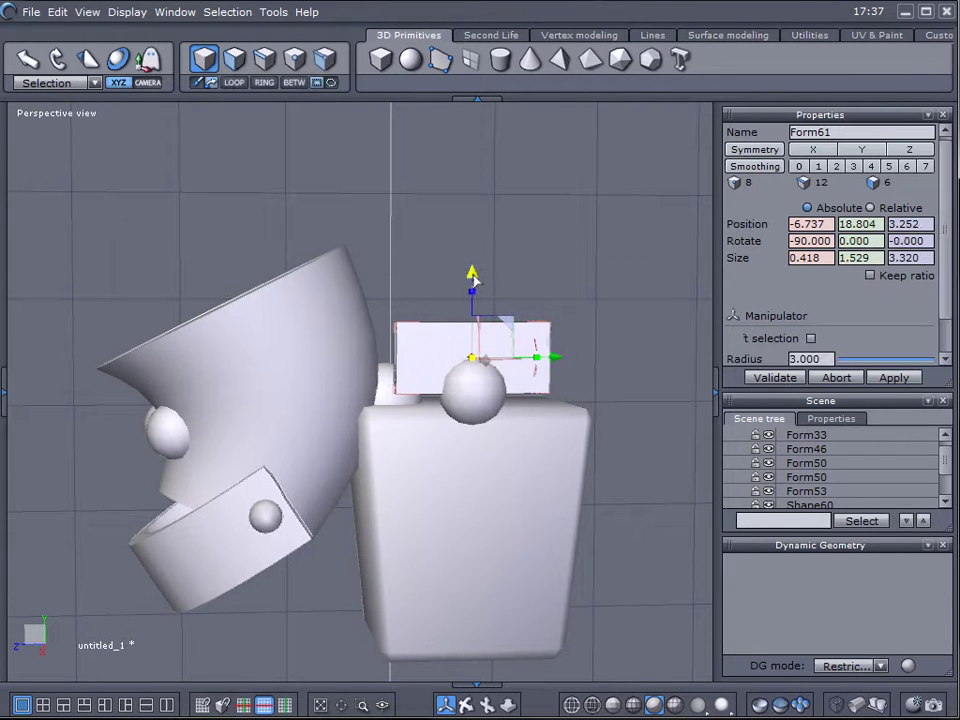
{"action": "left_click_drag", "start_coordinate": [473, 277], "coordinate": [473, 269]}
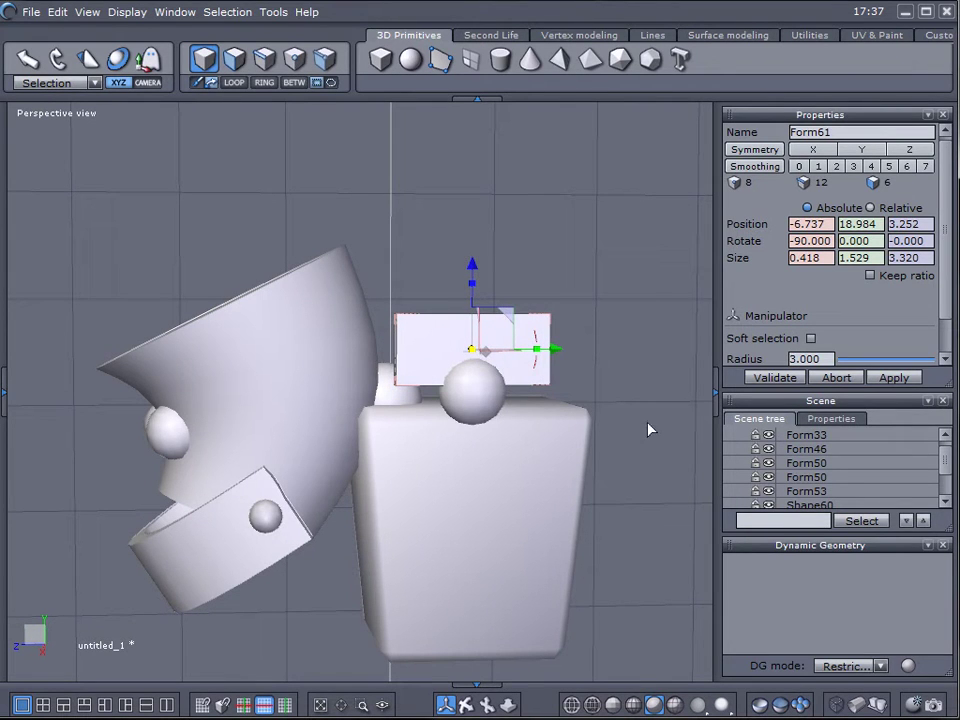
Cut a slot into the top of the second sphere with the slab, using the surface-modeling Cut operation.
{"action": "right_click_drag", "start_coordinate": [446, 435], "coordinate": [574, 456]}
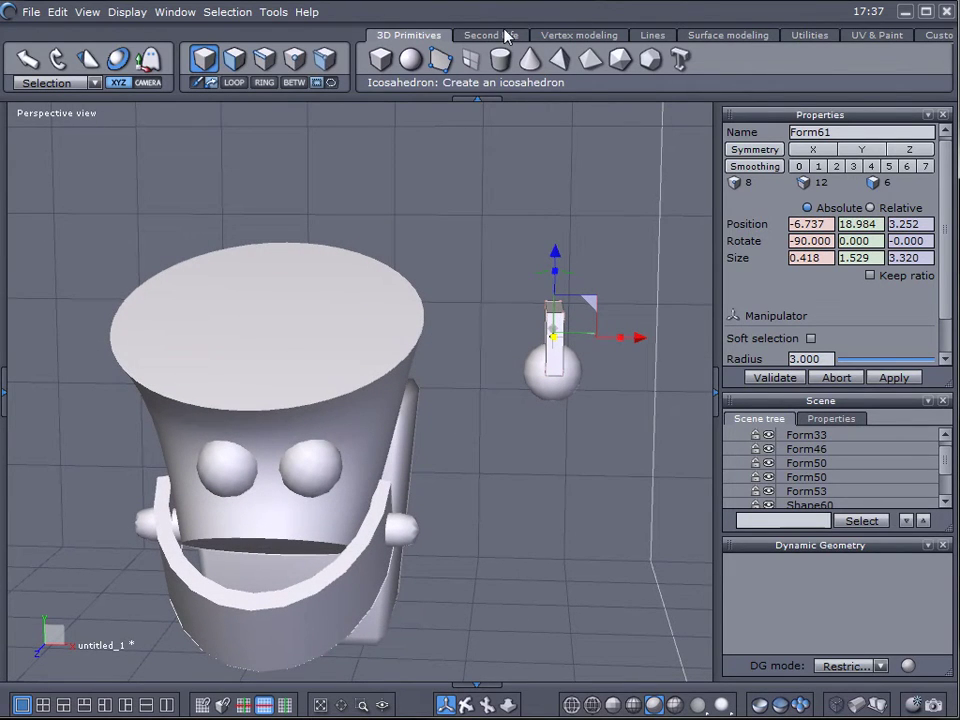
{"action": "left_click", "coordinate": [724, 37]}
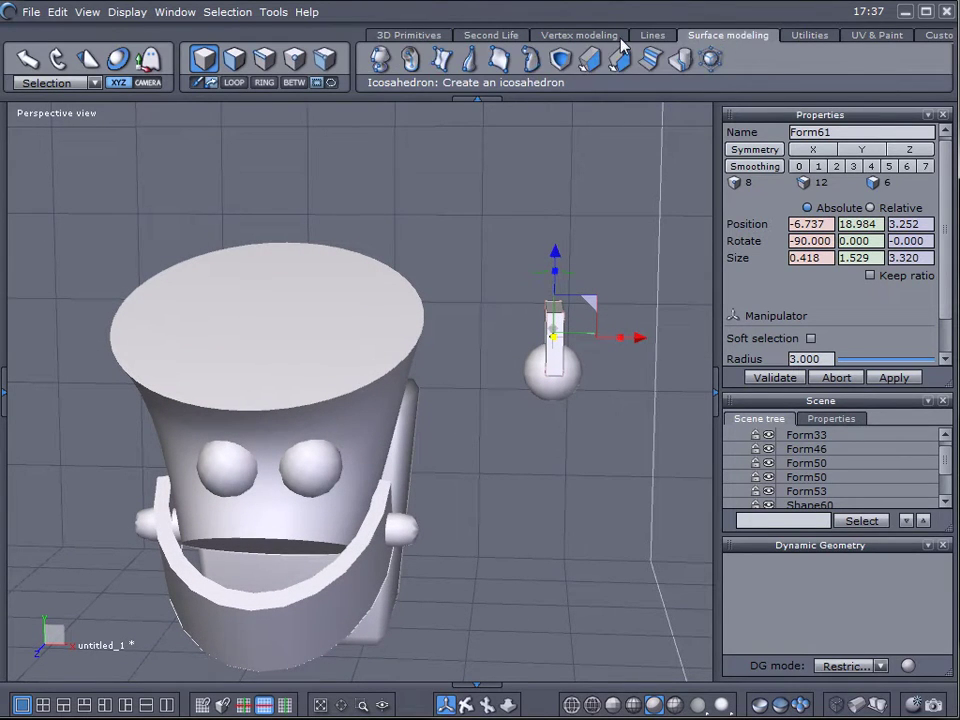
{"action": "left_click", "coordinate": [561, 61]}
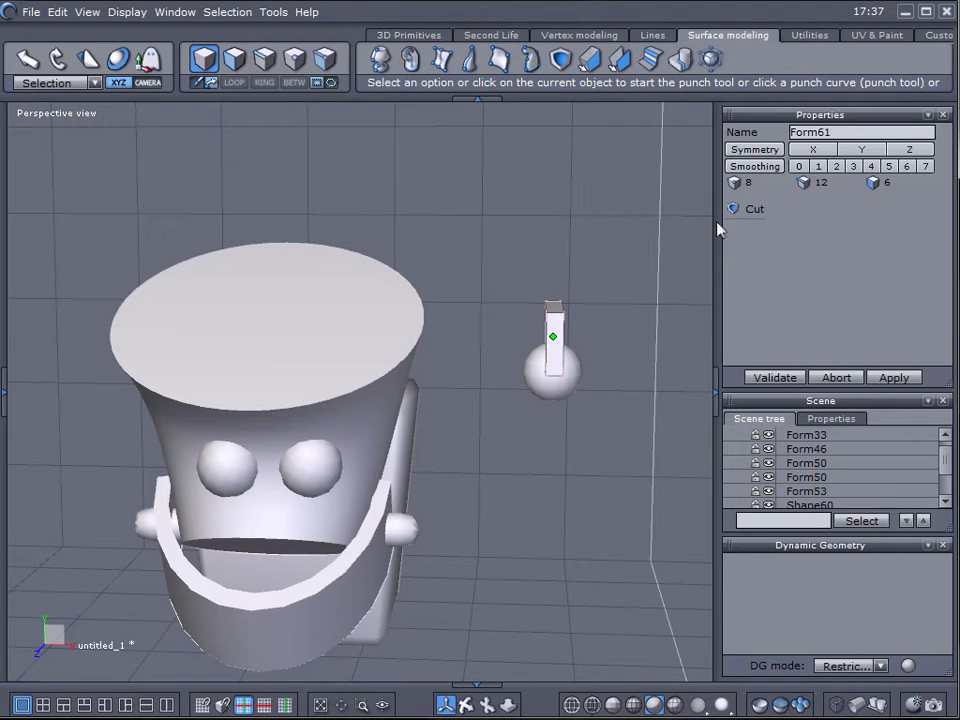
{"action": "left_click", "coordinate": [566, 401]}
{"action": "key", "text": "Return"}
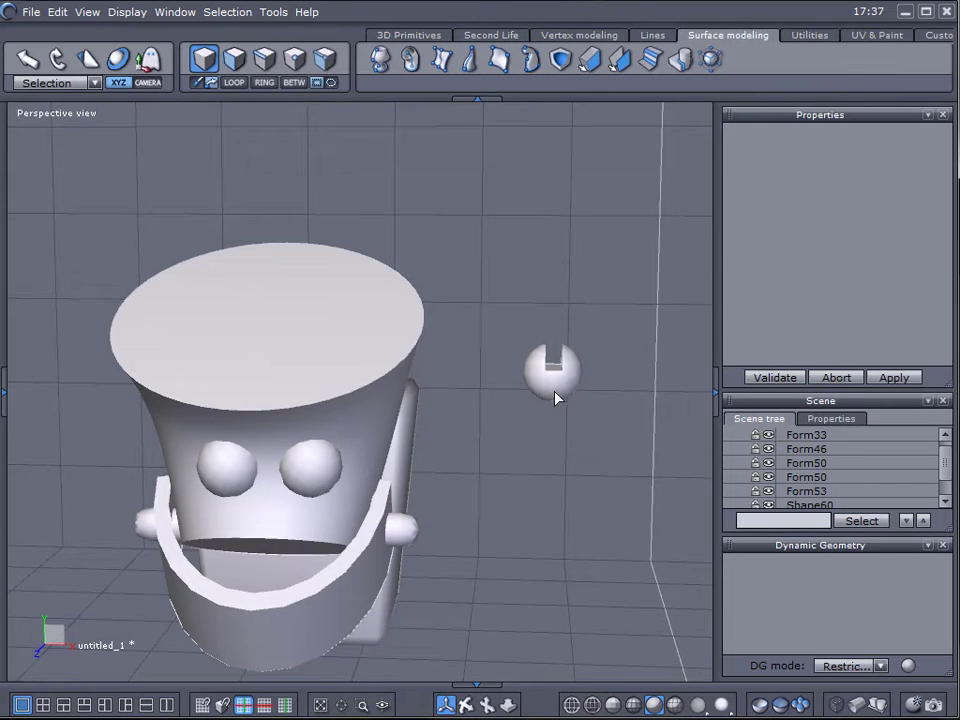
Move the slotted sphere in line with the character and raise it above the body, to about X -13.48, Y 22.02, Z 3.24.
{"action": "mouse_move", "coordinate": [555, 398]}
{"action": "middle_mouse_down"}
{"action": "mouse_move", "coordinate": [523, 536]}
{"action": "mouse_move", "coordinate": [568, 336]}
{"action": "mouse_move", "coordinate": [624, 364]}
{"action": "mouse_move", "coordinate": [561, 386]}
{"action": "middle_mouse_up"}
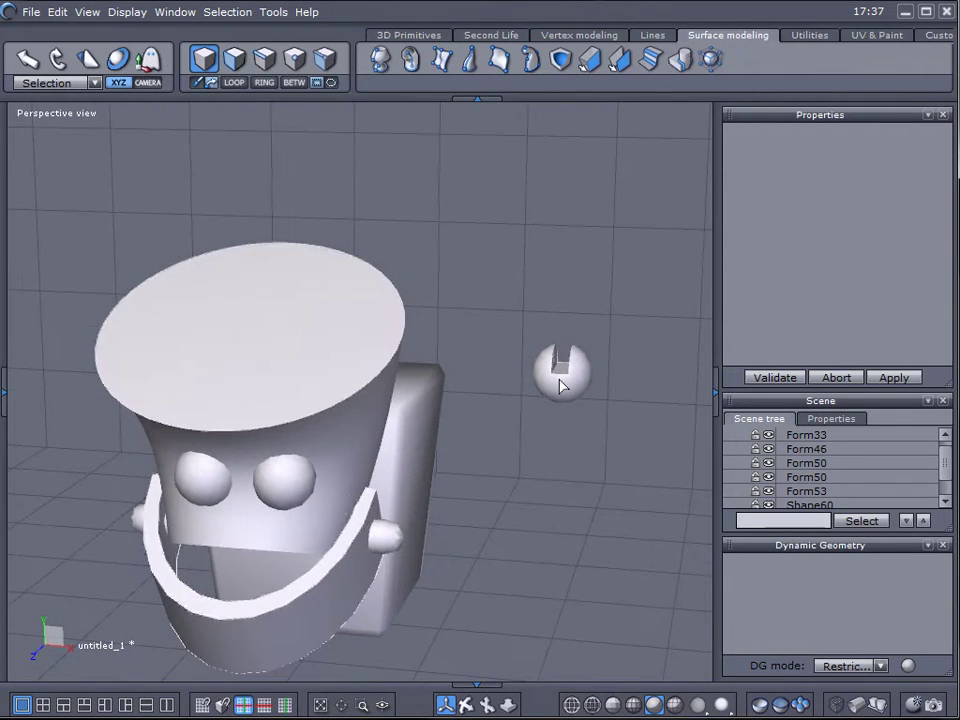
{"action": "left_click", "coordinate": [561, 384]}
{"action": "left_click_drag", "start_coordinate": [645, 382], "coordinate": [381, 330]}
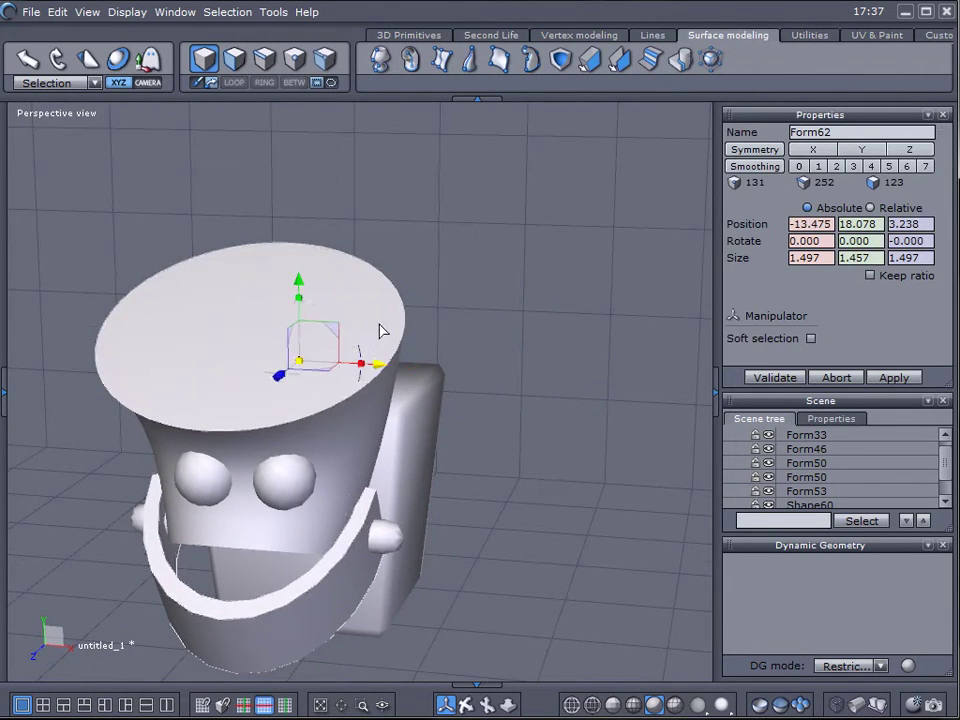
{"action": "left_click_drag", "start_coordinate": [297, 282], "coordinate": [309, 130]}
{"action": "middle_click_drag", "start_coordinate": [309, 130], "coordinate": [318, 345]}
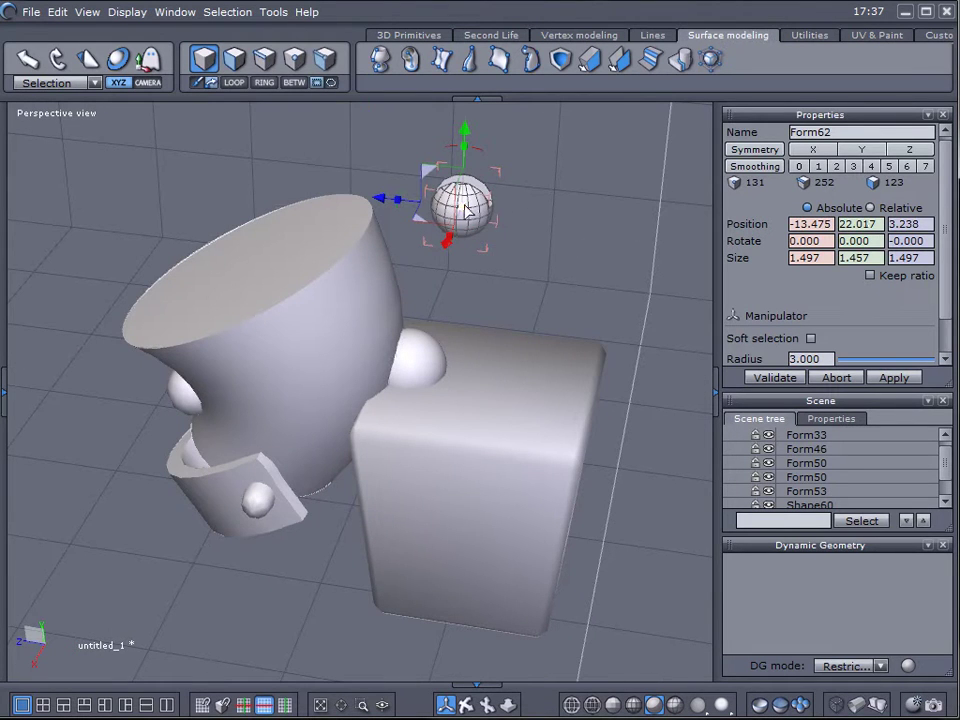
Scale the slotted sphere down uniformly to about 1.20 x 1.17 x 1.20.
{"action": "left_click_drag", "start_coordinate": [465, 204], "coordinate": [435, 204]}
{"action": "middle_click_drag", "start_coordinate": [358, 280], "coordinate": [503, 259]}
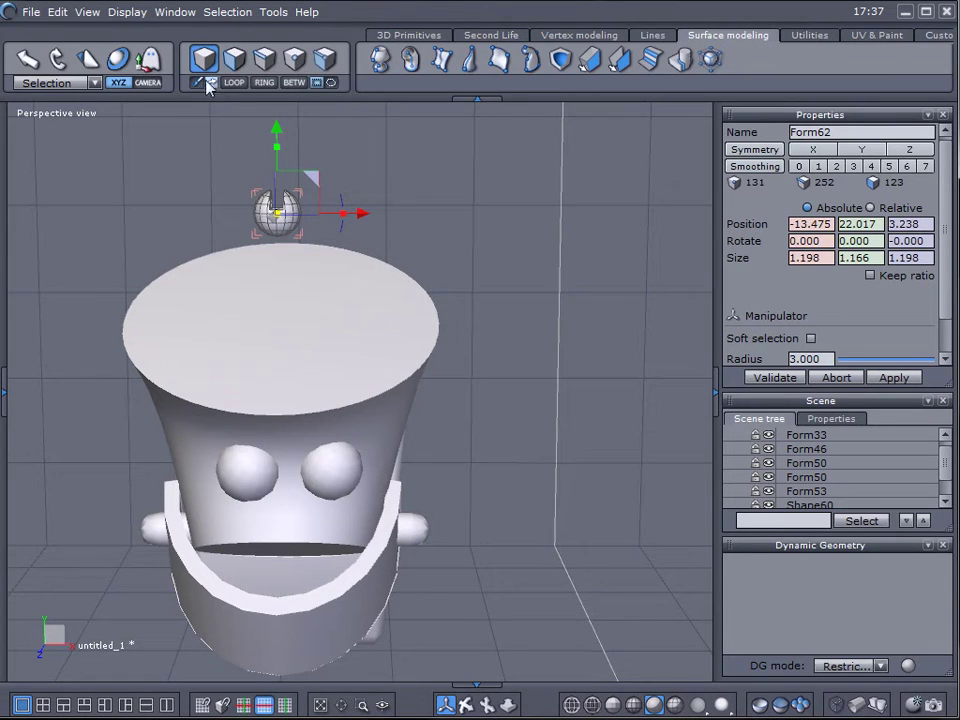
Extract a separate curve from the edge loop around the head cylinder's top rim.
{"action": "left_click", "coordinate": [399, 403]}
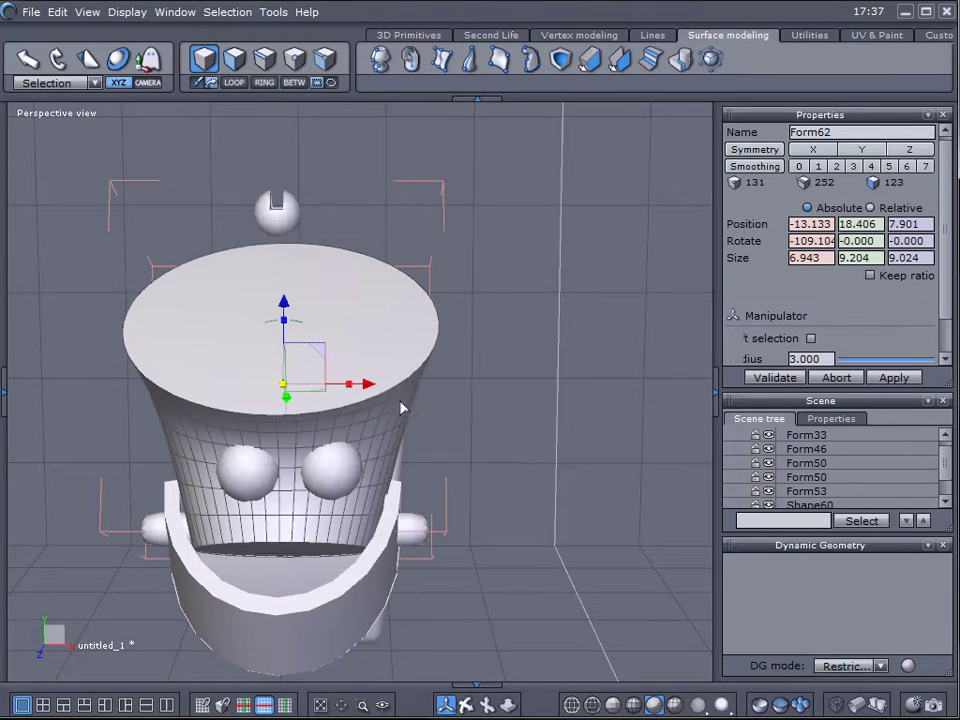
{"action": "left_click", "coordinate": [264, 58]}
{"action": "left_click", "coordinate": [431, 354]}
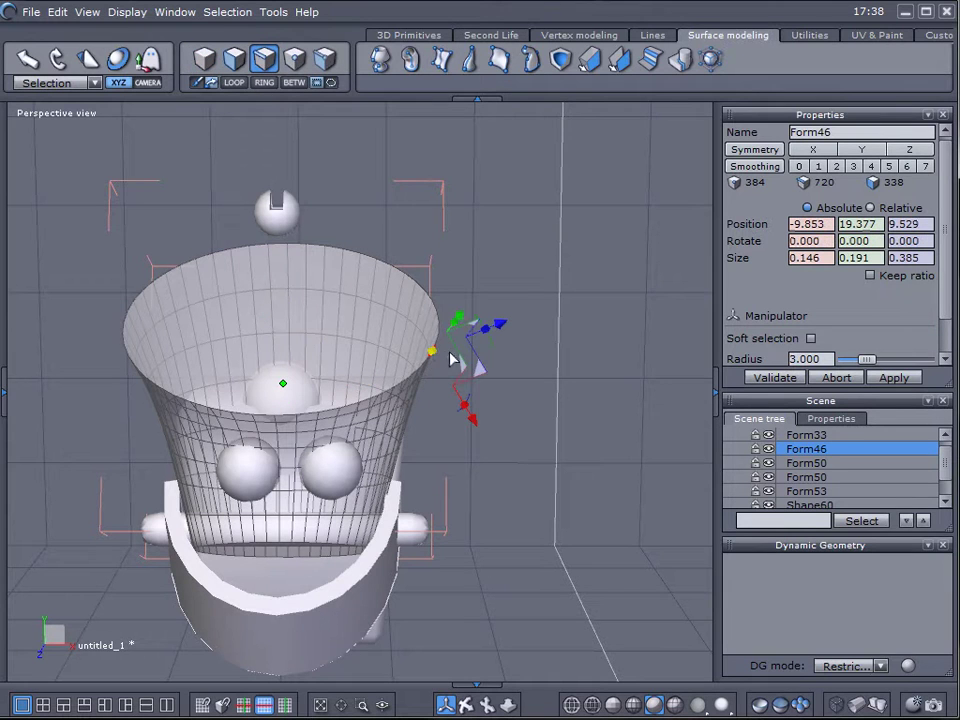
{"action": "double_click", "coordinate": [436, 356]}
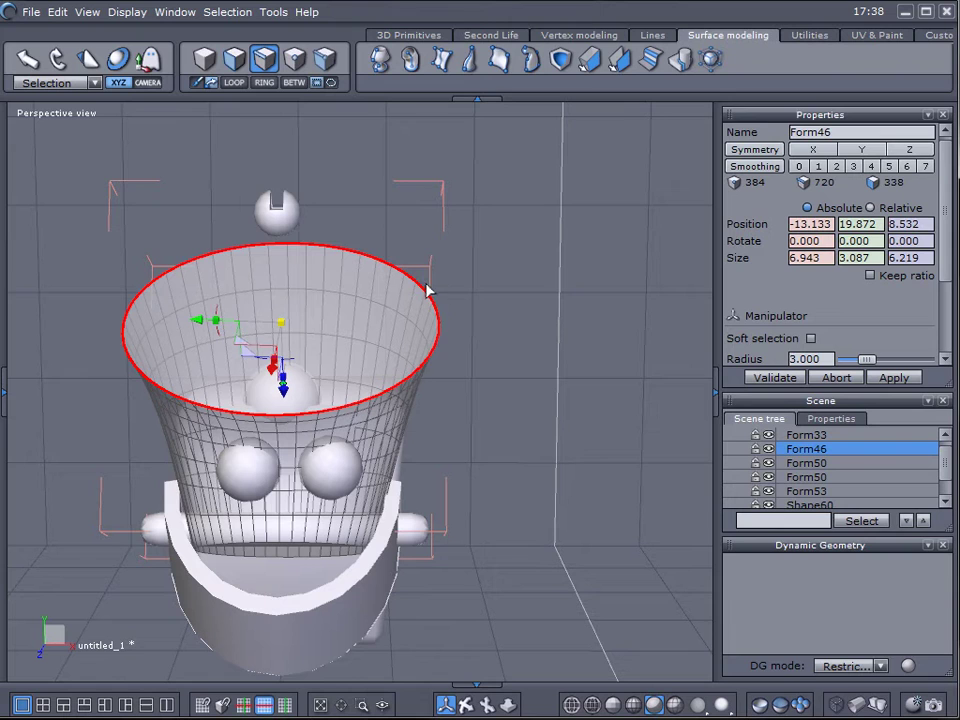
{"action": "left_click", "coordinate": [663, 36]}
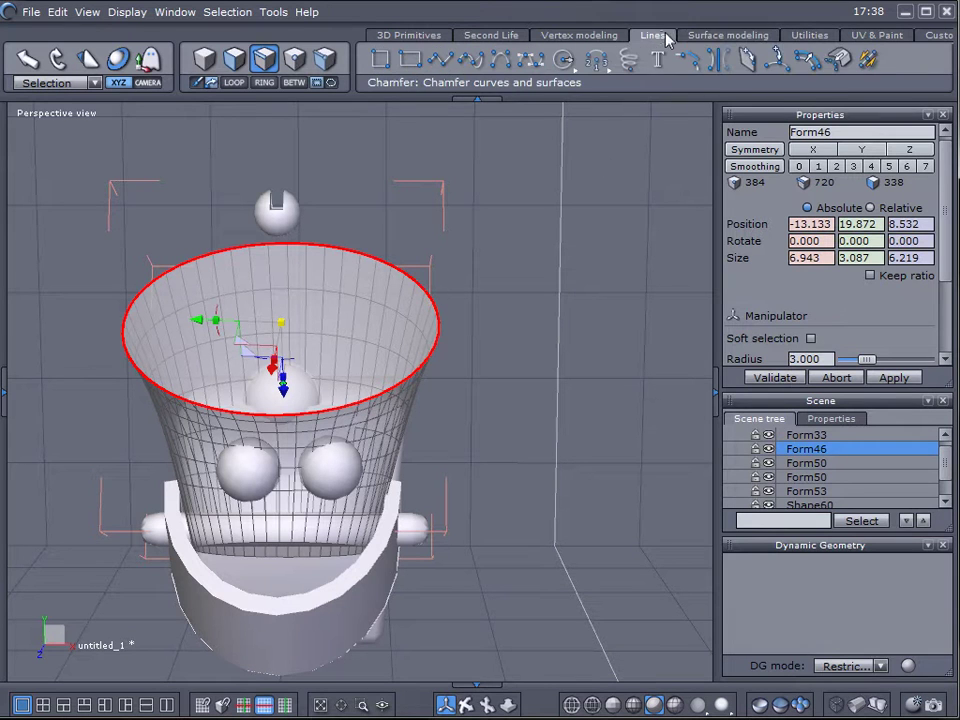
{"action": "left_click", "coordinate": [845, 62]}
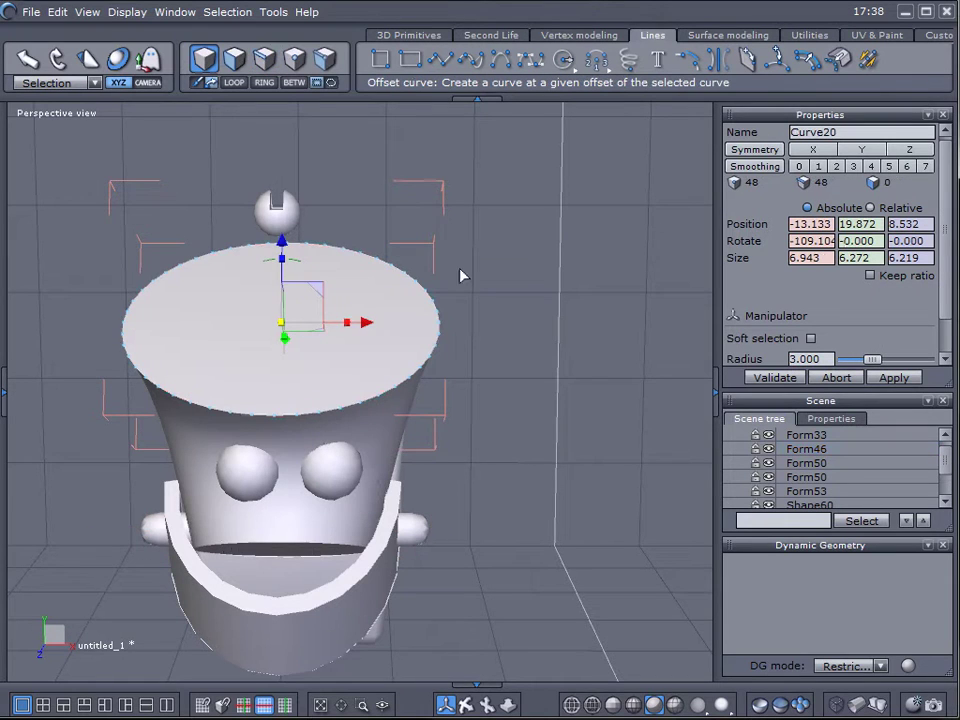
Move the extracted rim curve along X, clear of the head, to about X -4.18.
{"action": "left_click_drag", "start_coordinate": [365, 326], "coordinate": [651, 326]}
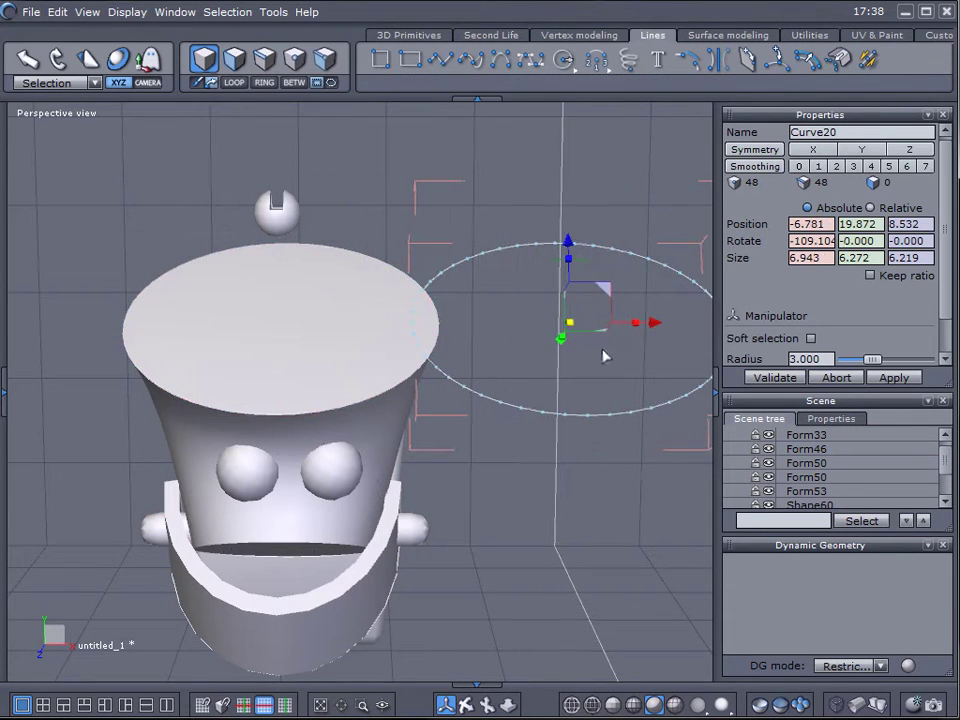
{"action": "middle_click_drag", "start_coordinate": [633, 419], "coordinate": [426, 435]}
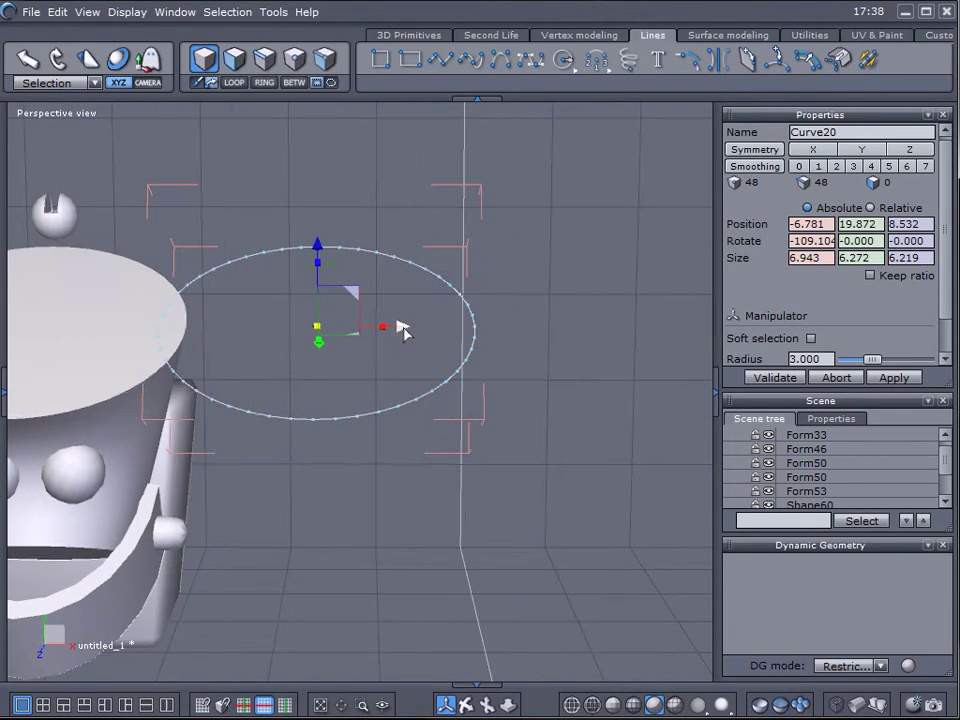
{"action": "left_click_drag", "start_coordinate": [403, 331], "coordinate": [519, 337]}
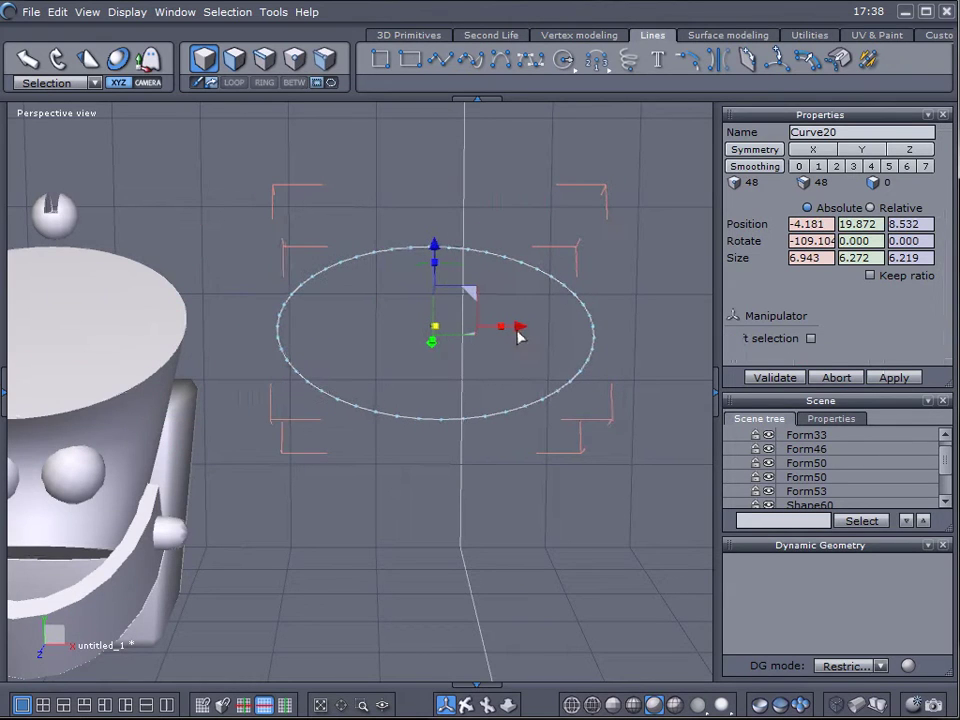
{"action": "right_click_drag", "start_coordinate": [394, 446], "coordinate": [270, 468]}
{"action": "middle_click_drag", "start_coordinate": [245, 442], "coordinate": [328, 422]}
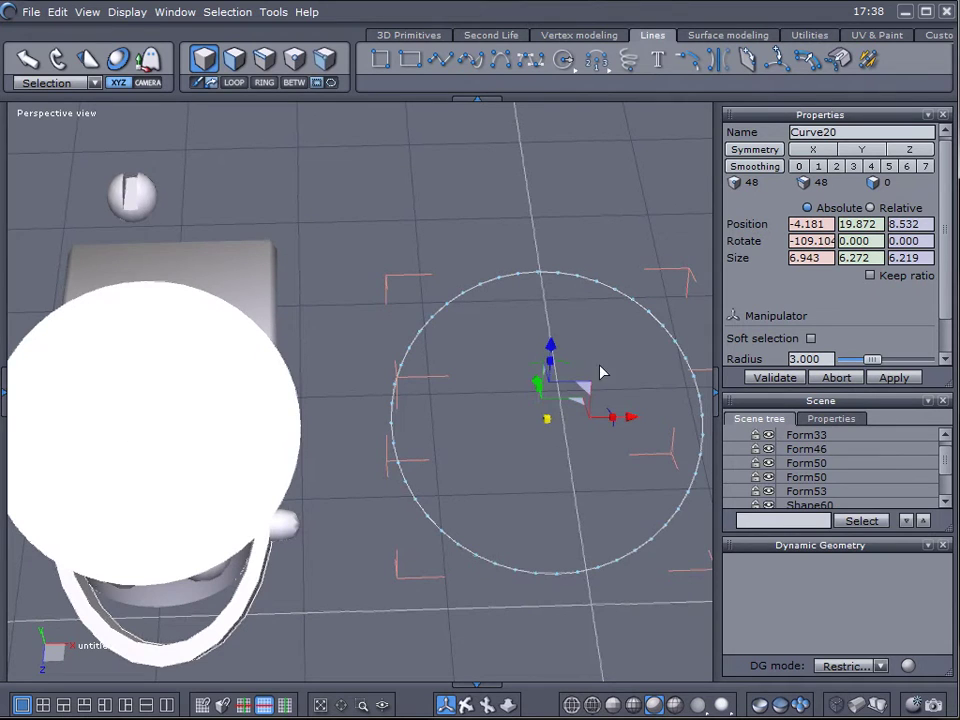
Move the slotted sphere along X to about -5.71, beside the extracted curve.
{"action": "left_click", "coordinate": [140, 200]}
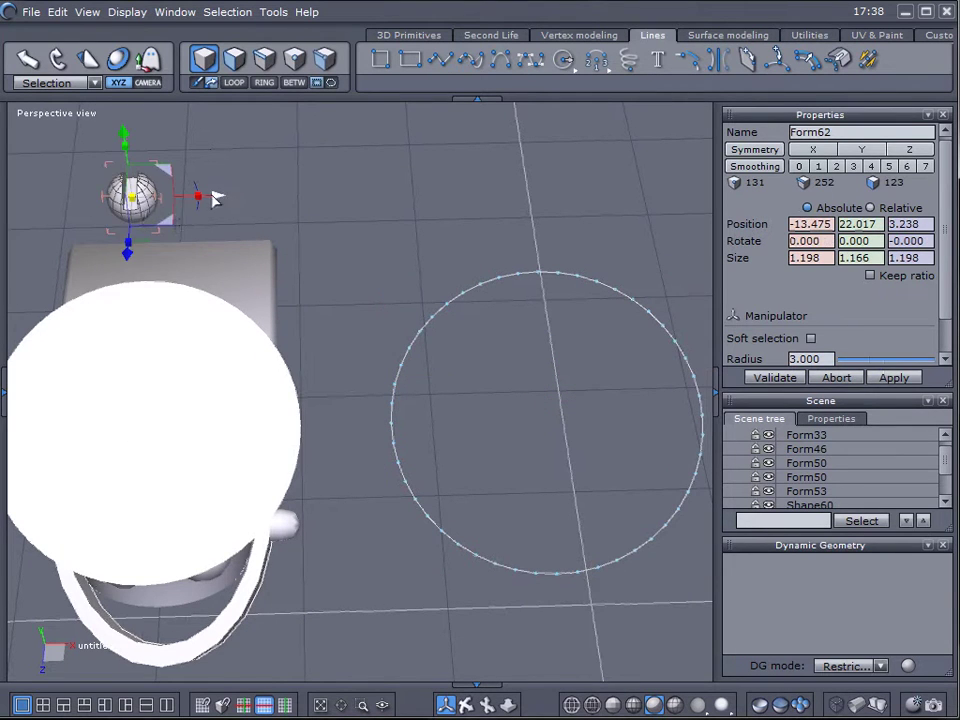
{"action": "left_click_drag", "start_coordinate": [214, 197], "coordinate": [551, 224]}
{"action": "right_click_drag", "start_coordinate": [551, 224], "coordinate": [337, 405]}
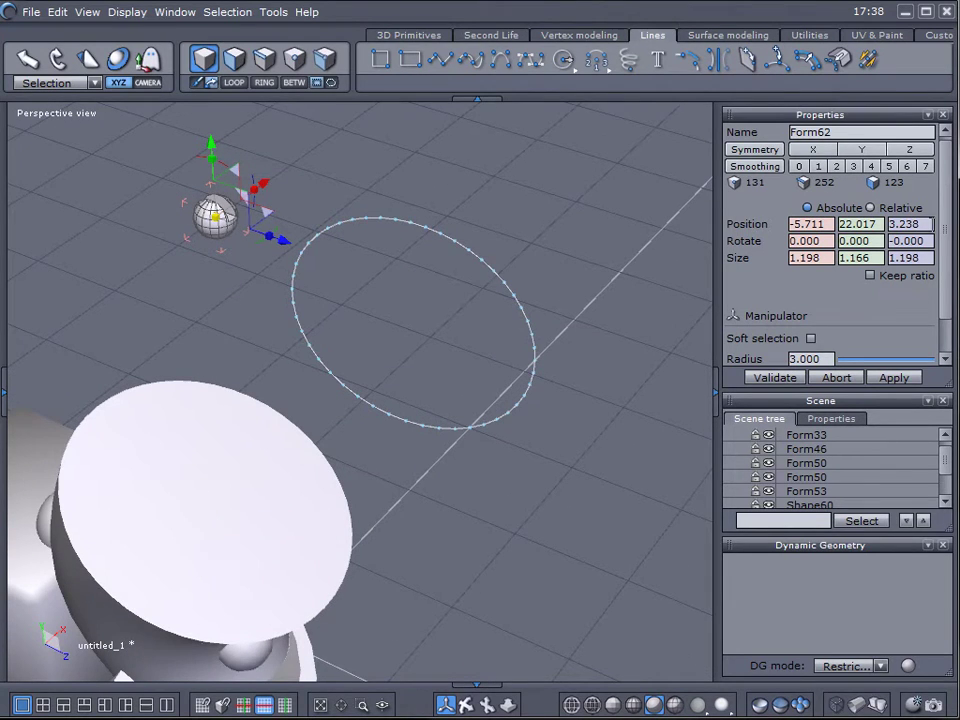
Copy the slotted sphere around the extracted curve with Copy on a support.
{"action": "left_click", "coordinate": [729, 36]}
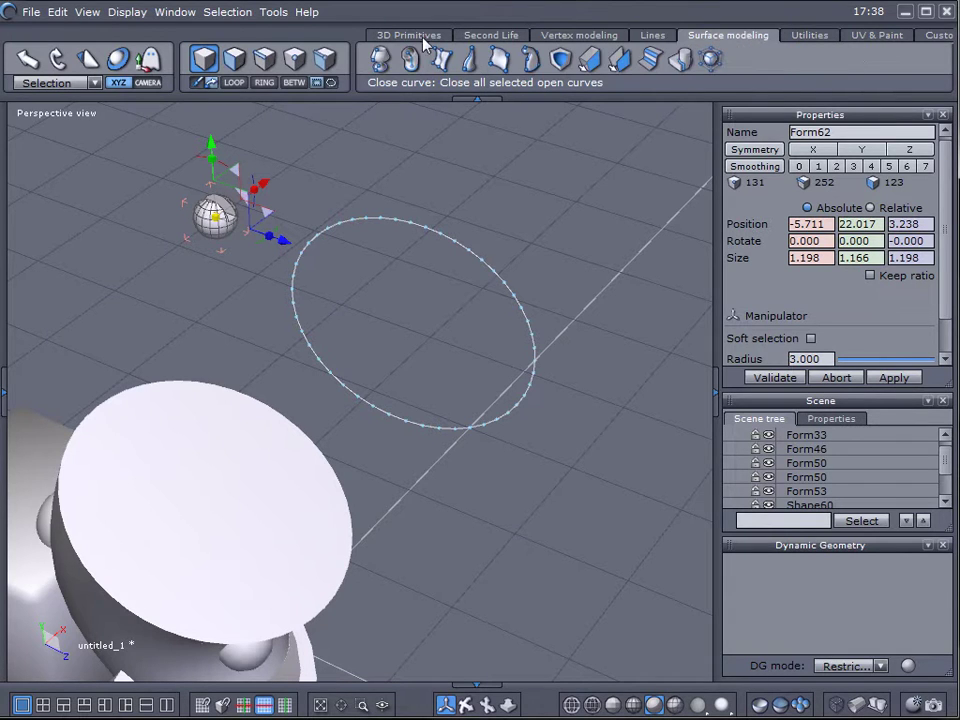
{"action": "left_click", "coordinate": [810, 36]}
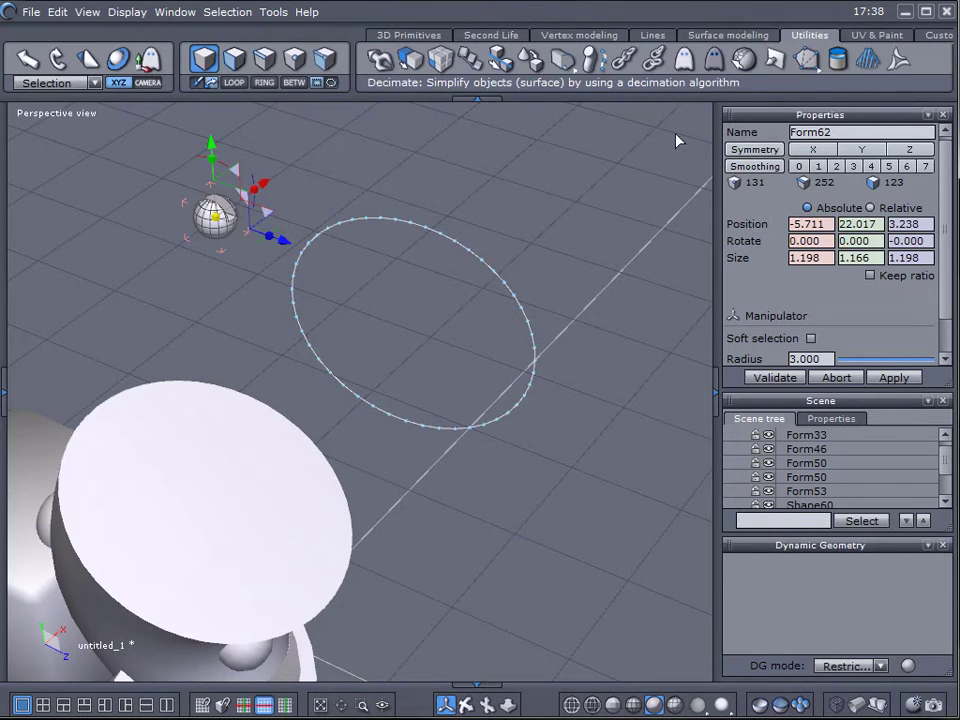
{"action": "left_click", "coordinate": [476, 64]}
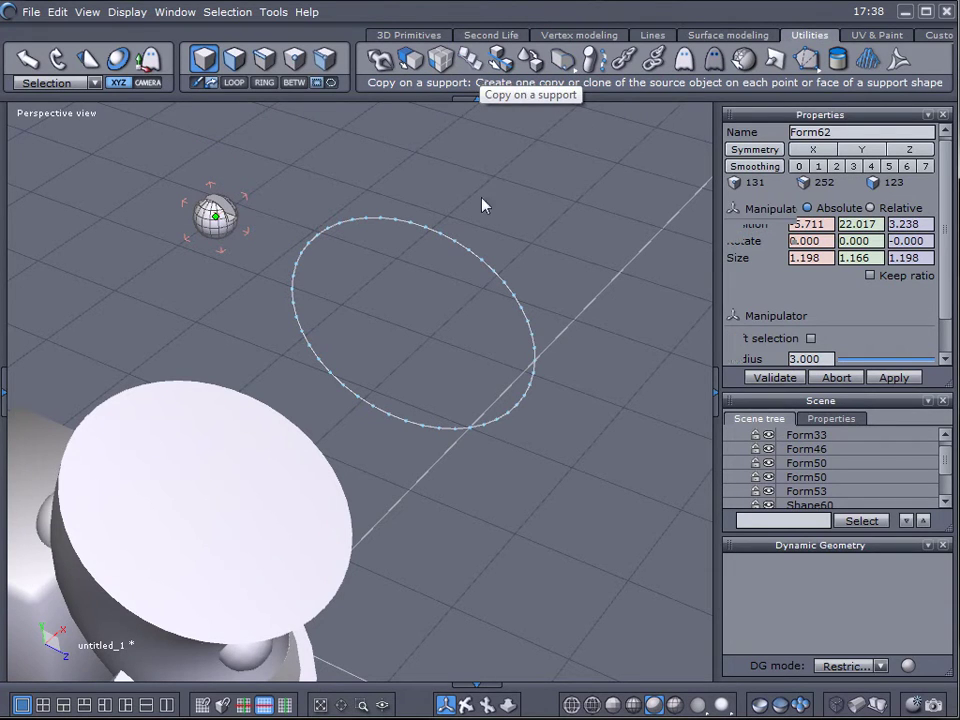
{"action": "left_click", "coordinate": [480, 260]}
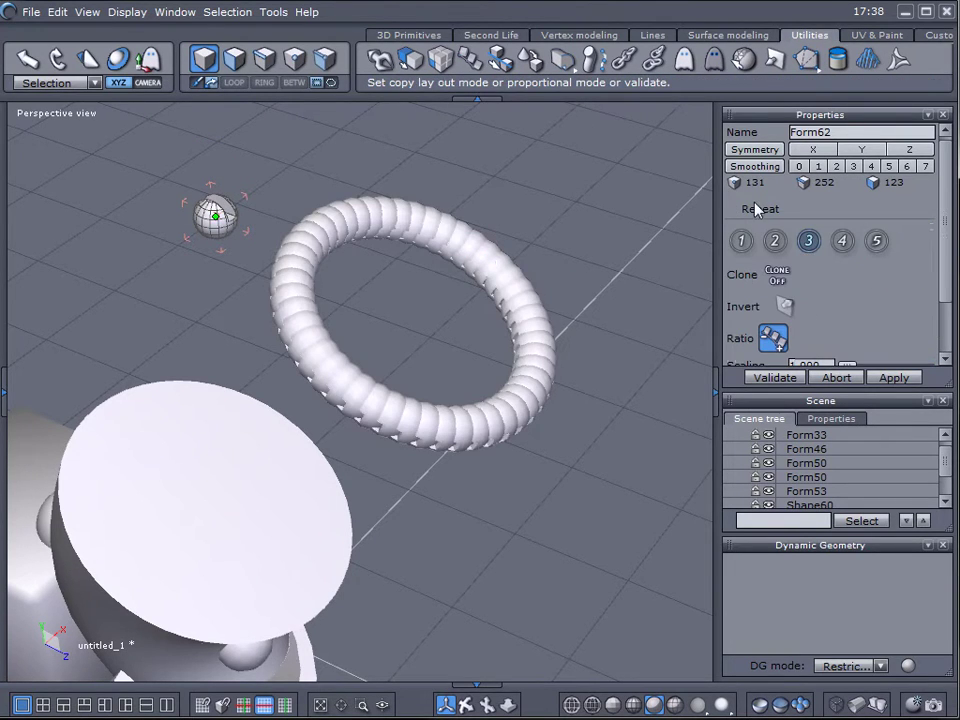
Reduce the scaling of the sphere copies on the curve to 0.2.
{"action": "scroll", "coordinate": [948, 268], "scroll_direction": "down", "scroll_amount": 2}
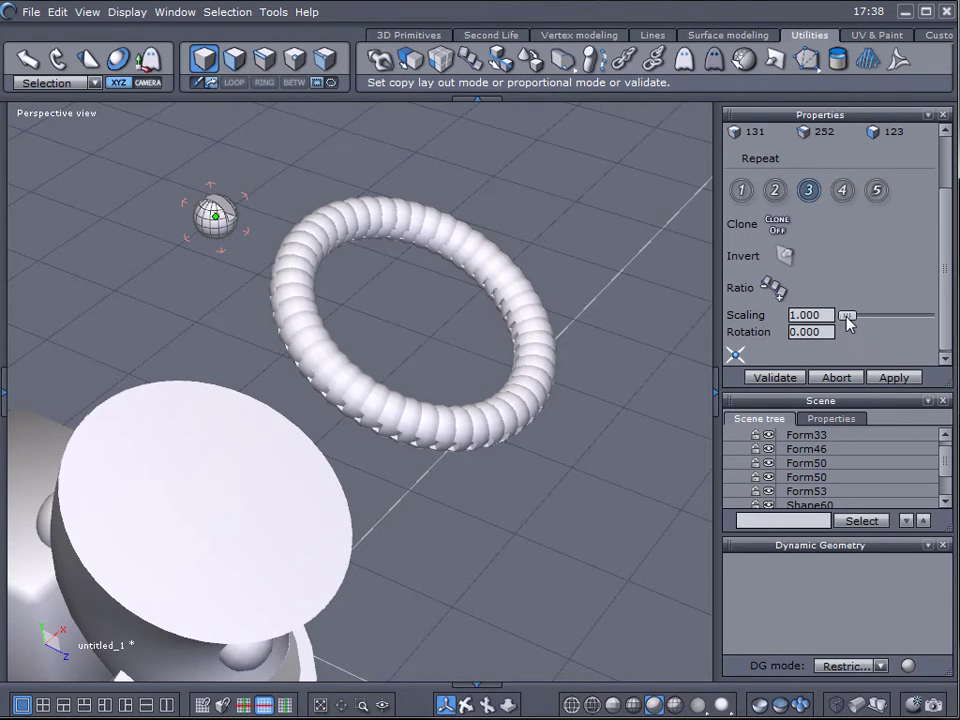
{"action": "left_click_drag", "start_coordinate": [847, 316], "coordinate": [836, 316]}
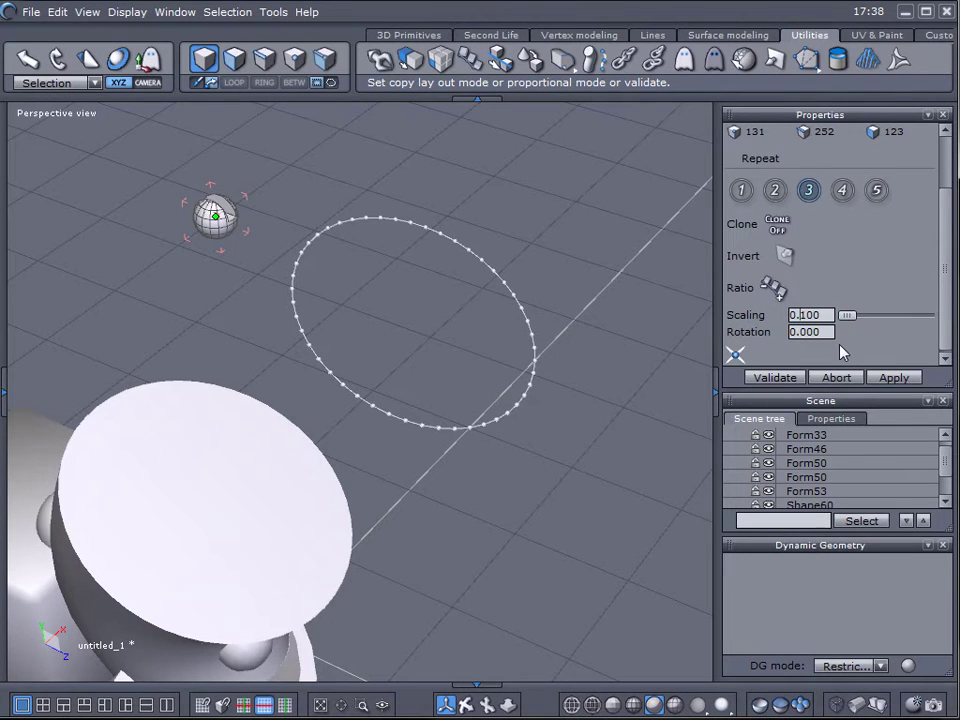
{"action": "key", "text": "BackSpace"}
{"action": "type", "text": "2"}
{"action": "key", "text": "Return"}
{"action": "scroll", "coordinate": [537, 338], "scroll_direction": "up", "scroll_amount": 3}
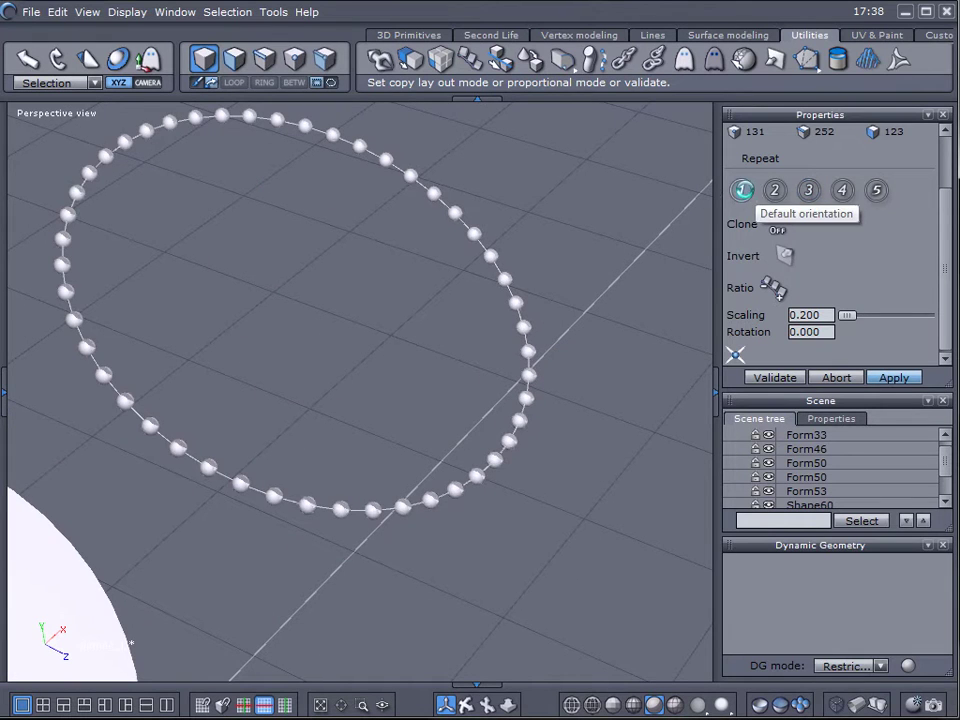
Try the copy orientation modes, keep mode 5, and set the copies' scaling to 0.3.
{"action": "left_click", "coordinate": [775, 190]}
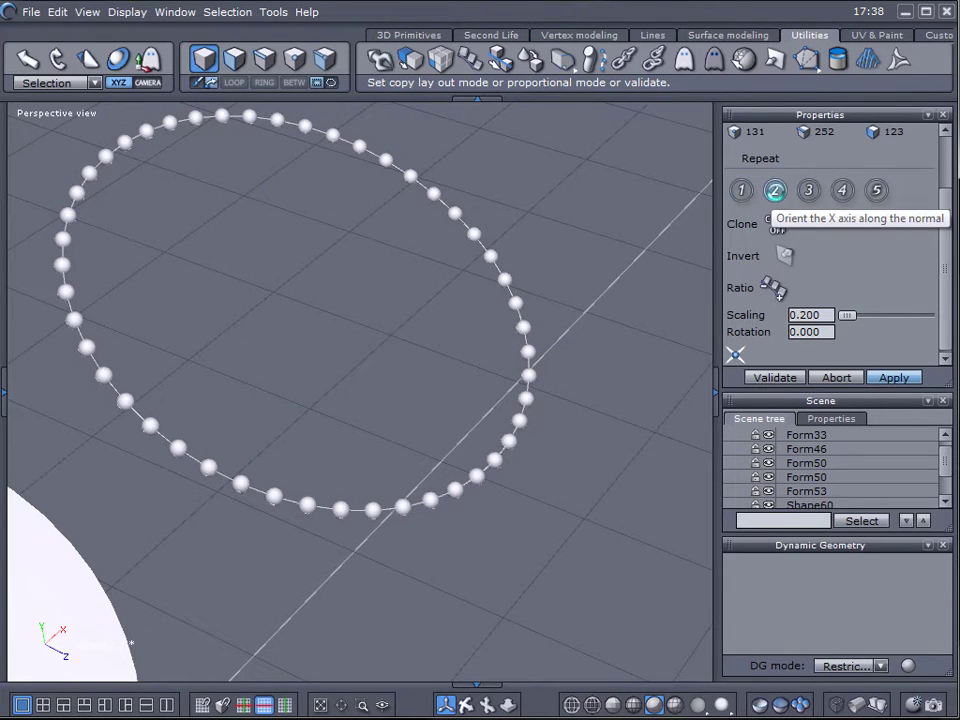
{"action": "left_click", "coordinate": [843, 190]}
{"action": "left_click", "coordinate": [876, 192]}
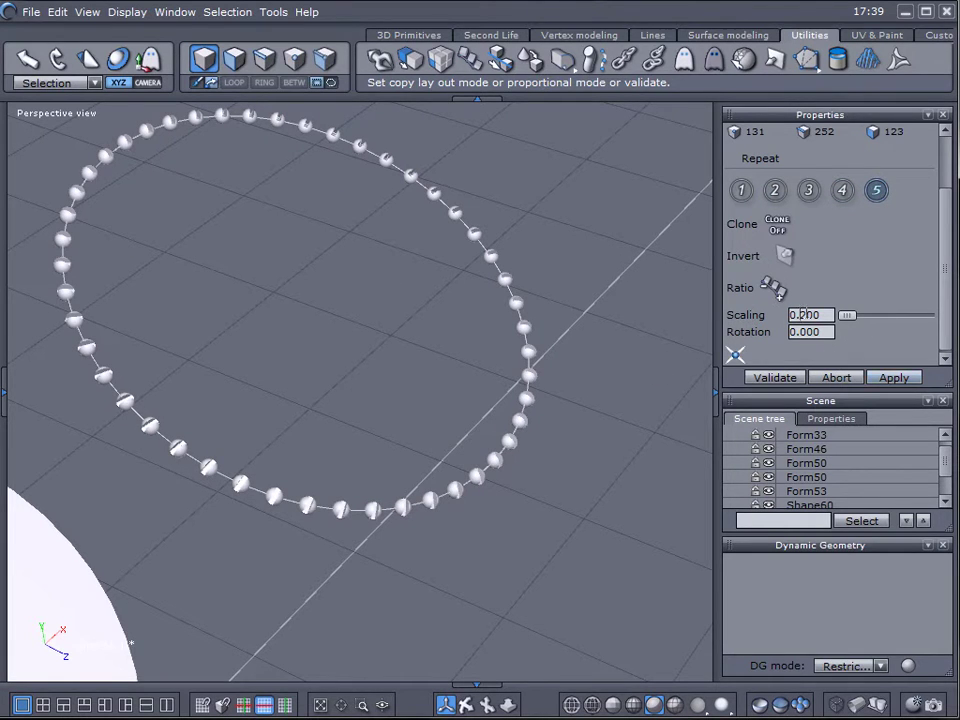
{"action": "key", "text": "BackSpace"}
{"action": "type", "text": "3"}
{"action": "key", "text": "Return"}
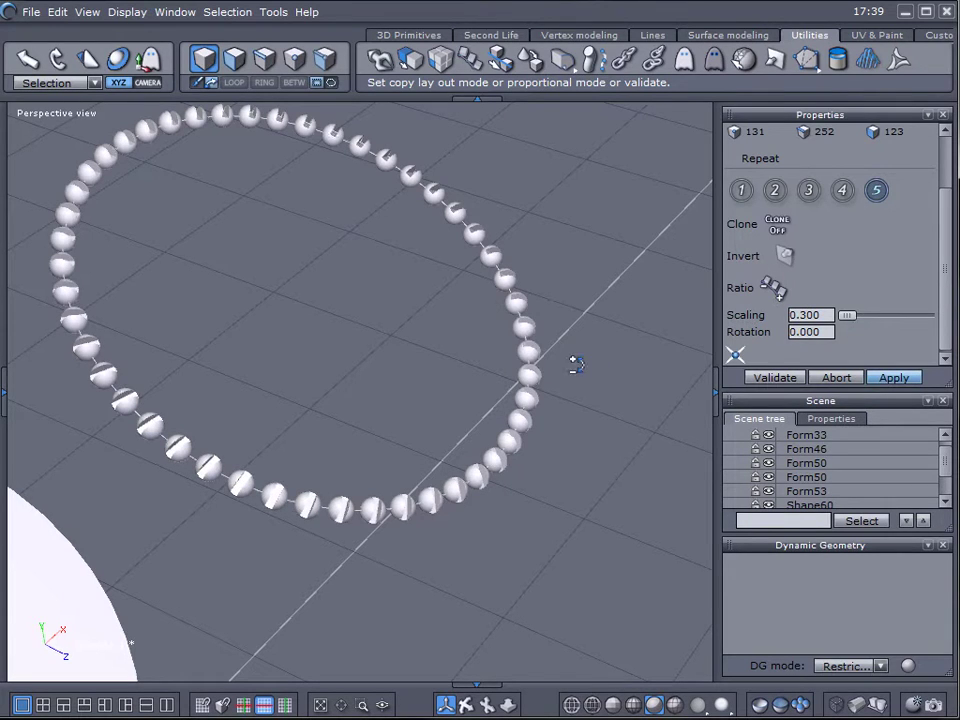
Move the ring of sphere copies onto the head's top at about X -13.16 and scale it to about 6.90 x 3.27 x 6.19, inside the rim.
{"action": "right_click_drag", "start_coordinate": [624, 364], "coordinate": [640, 379]}
{"action": "left_click_drag", "start_coordinate": [613, 349], "coordinate": [35, 350]}
{"action": "right_click_drag", "start_coordinate": [289, 360], "coordinate": [426, 379]}
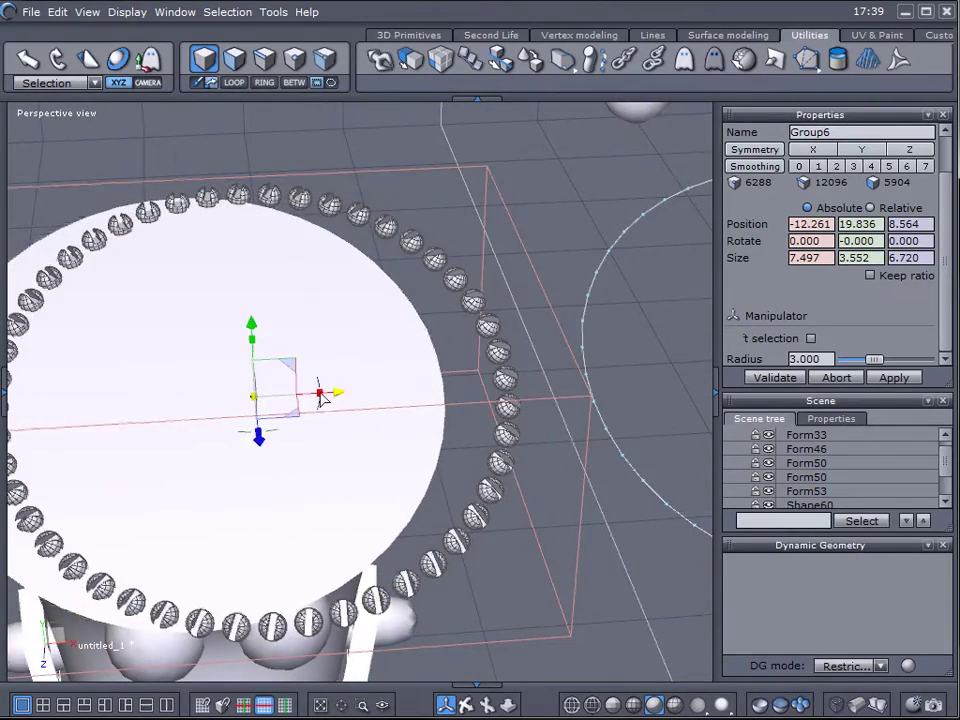
{"action": "left_click_drag", "start_coordinate": [321, 392], "coordinate": [273, 398]}
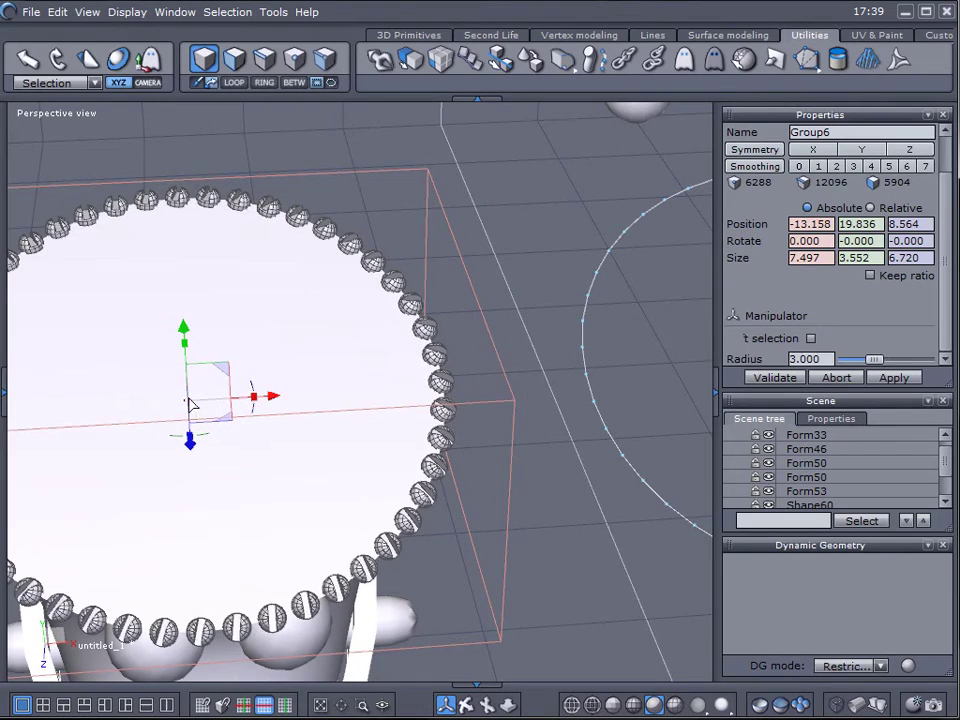
{"action": "left_click_drag", "start_coordinate": [188, 402], "coordinate": [180, 402]}
{"action": "right_click_drag", "start_coordinate": [199, 454], "coordinate": [208, 514]}
{"action": "scroll", "coordinate": [405, 516], "scroll_direction": "down", "scroll_amount": 3}
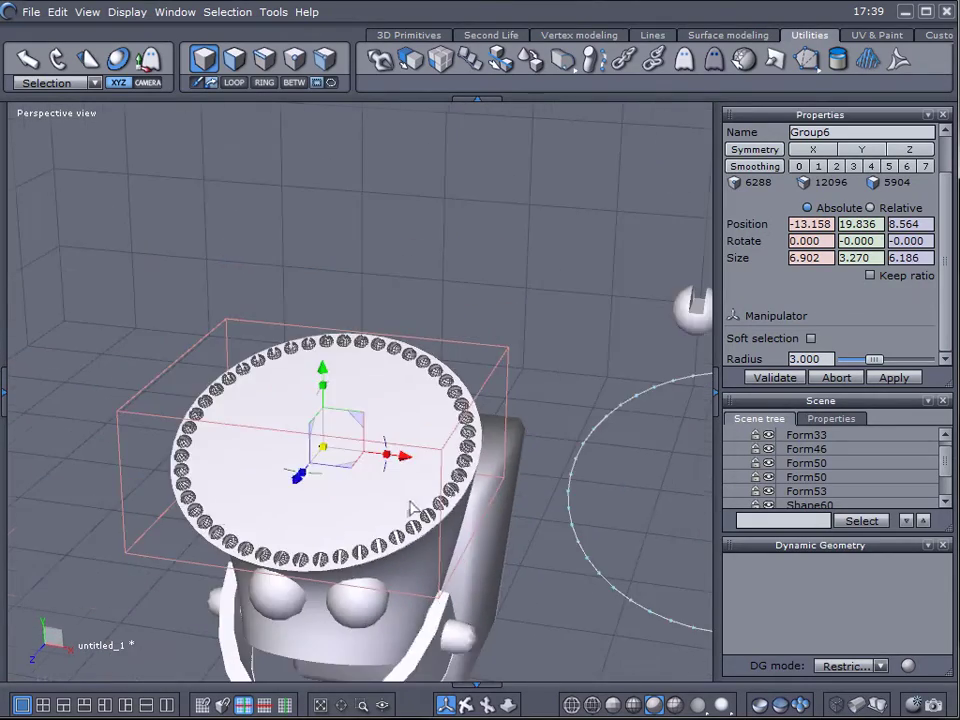
Delete the support curve left beside the head.
{"action": "right_click_drag", "start_coordinate": [414, 508], "coordinate": [570, 468]}
{"action": "left_click", "coordinate": [573, 540]}
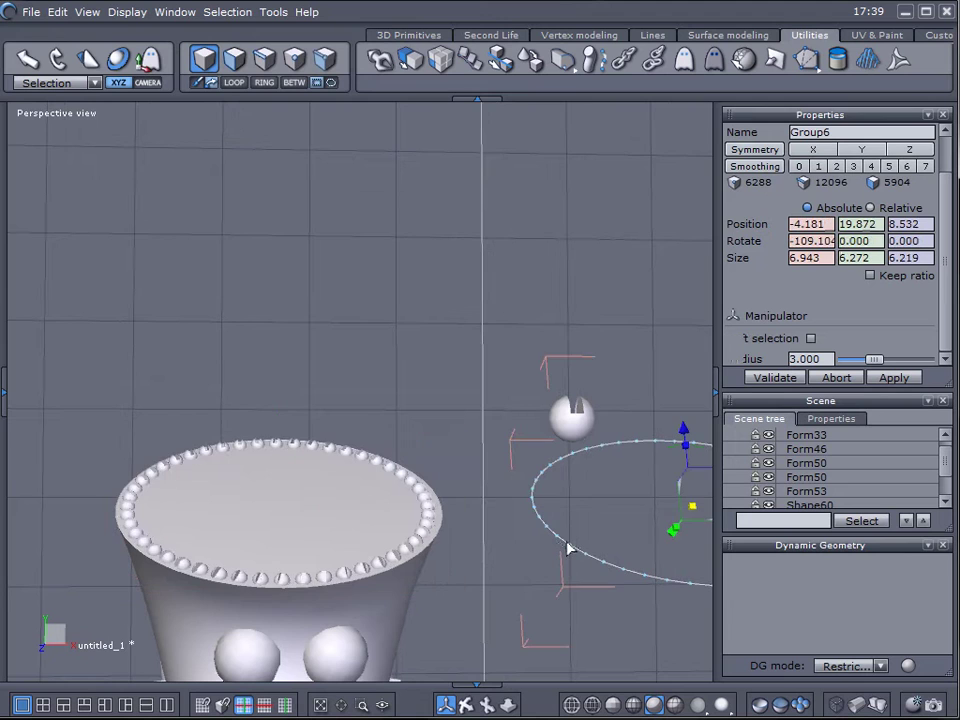
{"action": "key", "text": "Delete"}
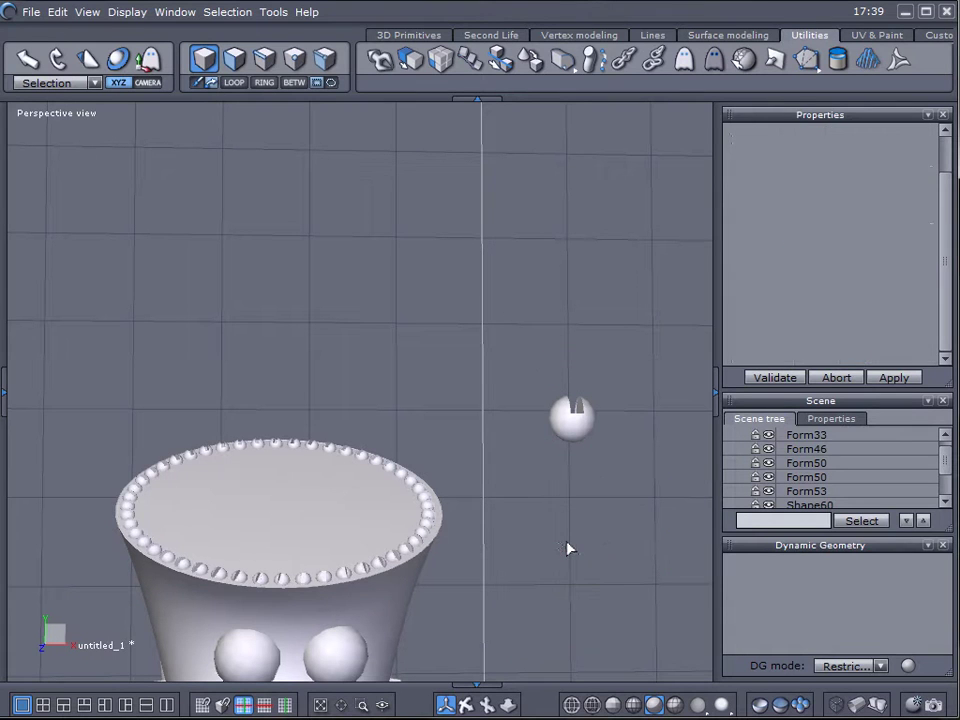
Move the original slotted sphere away from the character, to about X -26.33, Y 24.02, Z 3.24.
{"action": "left_click", "coordinate": [566, 414]}
{"action": "middle_click_drag", "start_coordinate": [594, 546], "coordinate": [715, 388]}
{"action": "scroll", "coordinate": [652, 380], "scroll_direction": "down", "scroll_amount": 2}
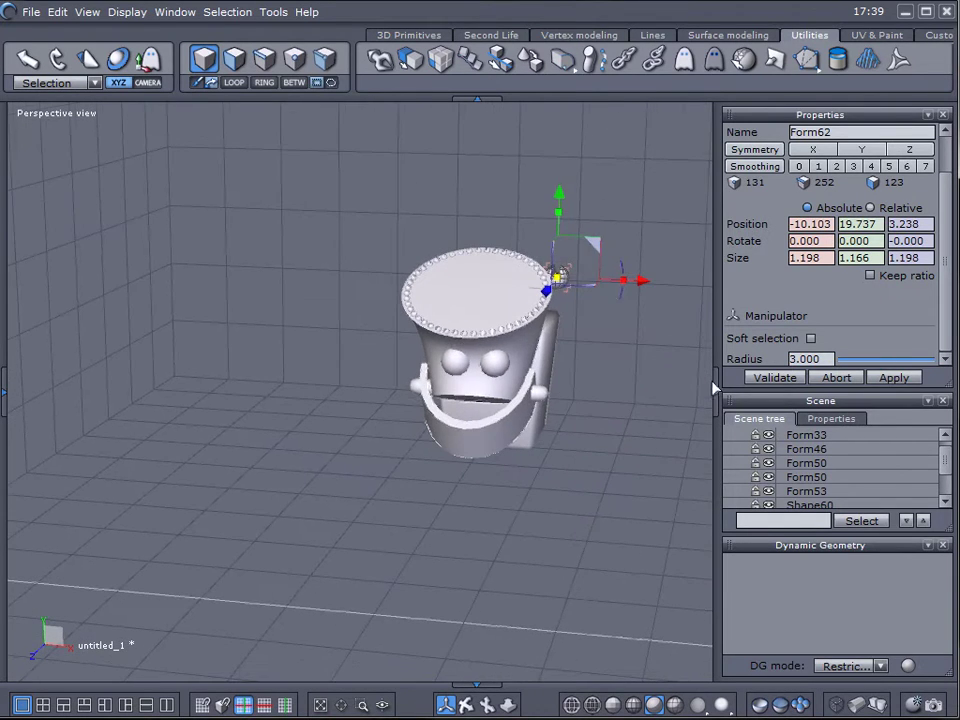
{"action": "left_click_drag", "start_coordinate": [570, 207], "coordinate": [602, 103]}
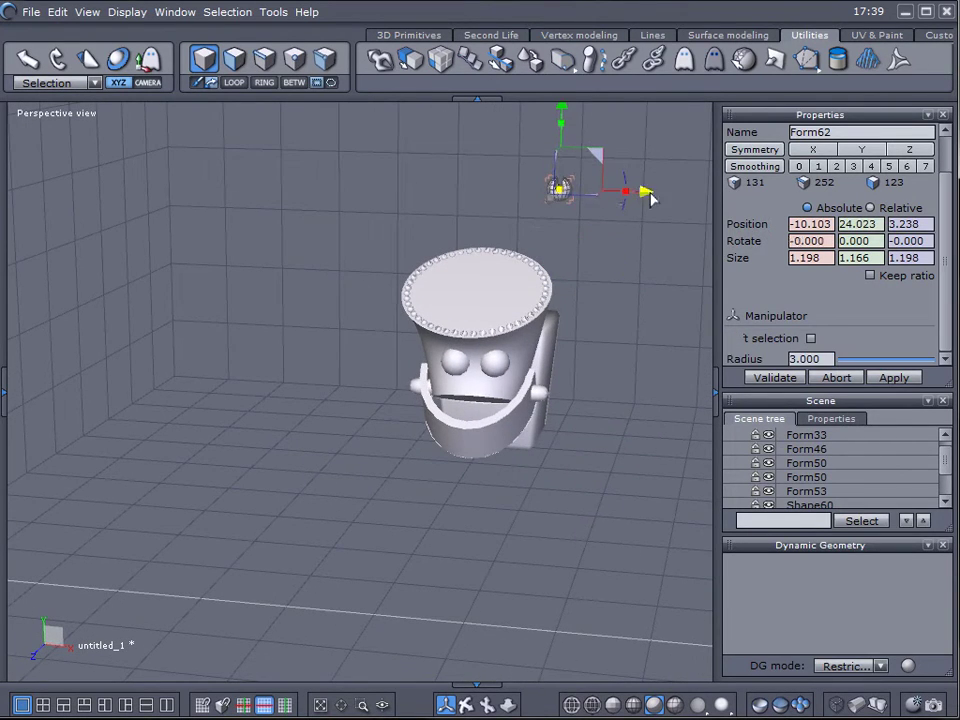
{"action": "left_click_drag", "start_coordinate": [649, 193], "coordinate": [320, 197]}
Create an upright cylinder beside the body, about 0.79 in radius and 9.14 long, with 24 points per section and 8 sections.
{"action": "scroll", "coordinate": [538, 395], "scroll_direction": "up", "scroll_amount": 3}
{"action": "middle_click_drag", "start_coordinate": [597, 404], "coordinate": [461, 418]}
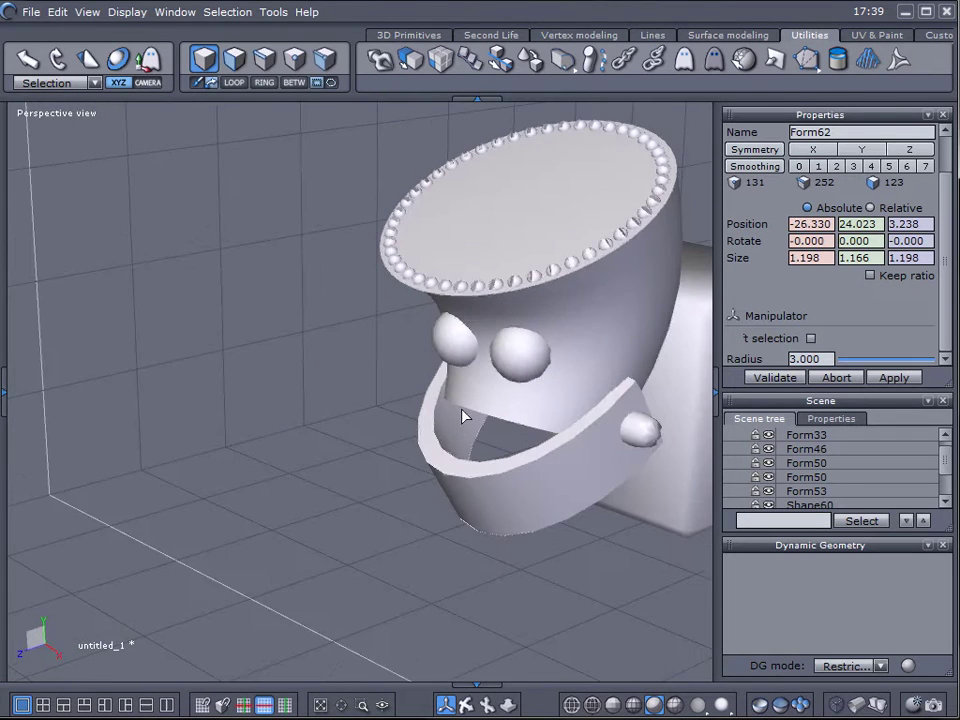
{"action": "middle_click_drag", "start_coordinate": [694, 392], "coordinate": [467, 413]}
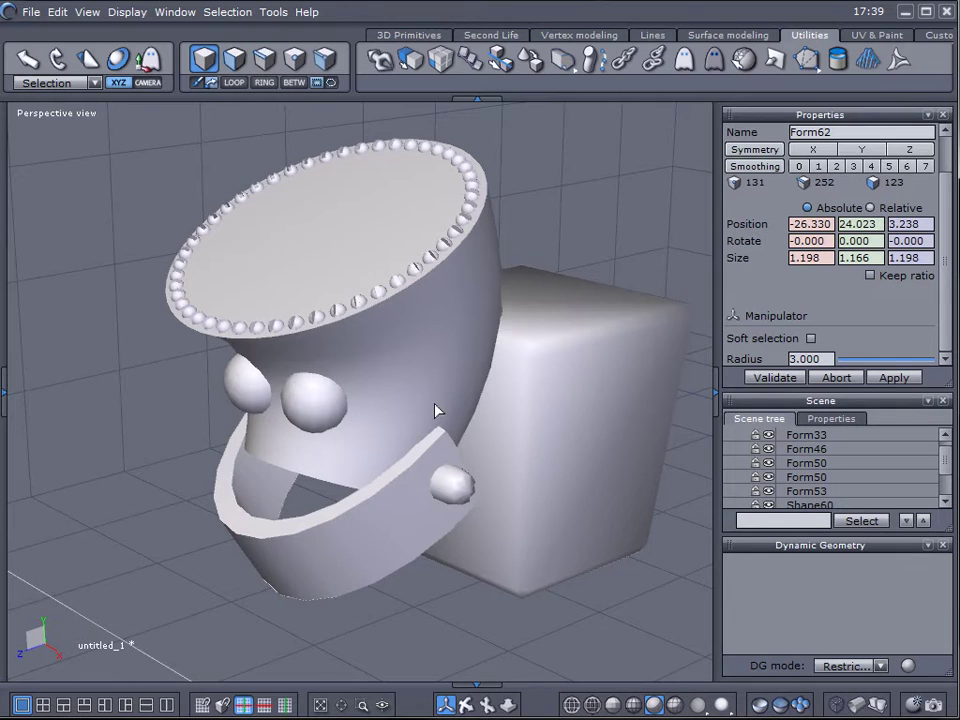
{"action": "middle_click_drag", "start_coordinate": [437, 410], "coordinate": [555, 347]}
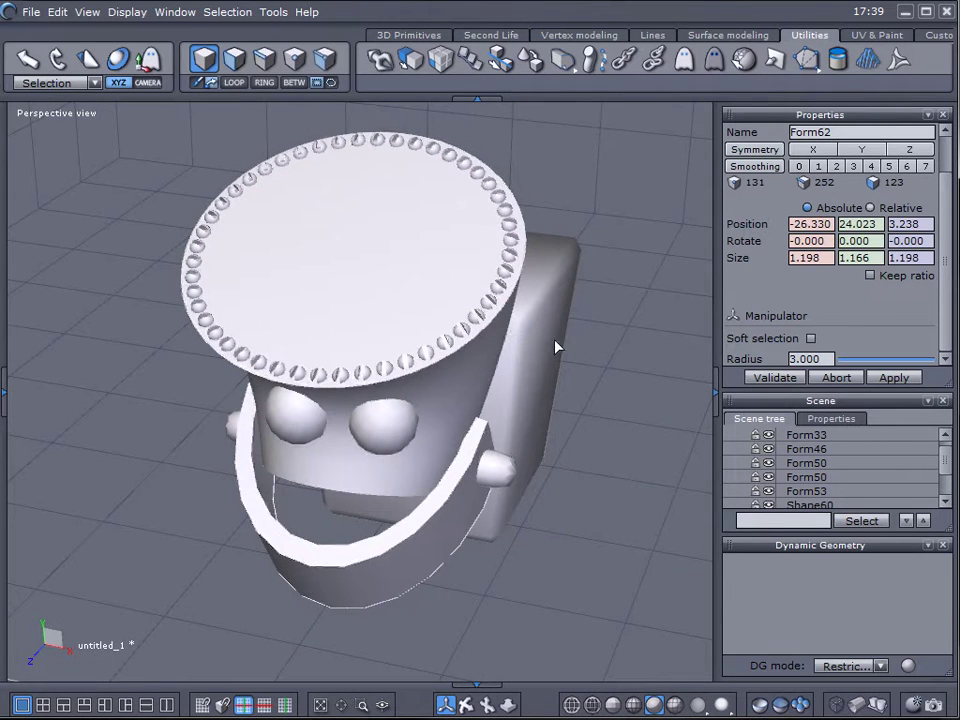
{"action": "left_click", "coordinate": [390, 33]}
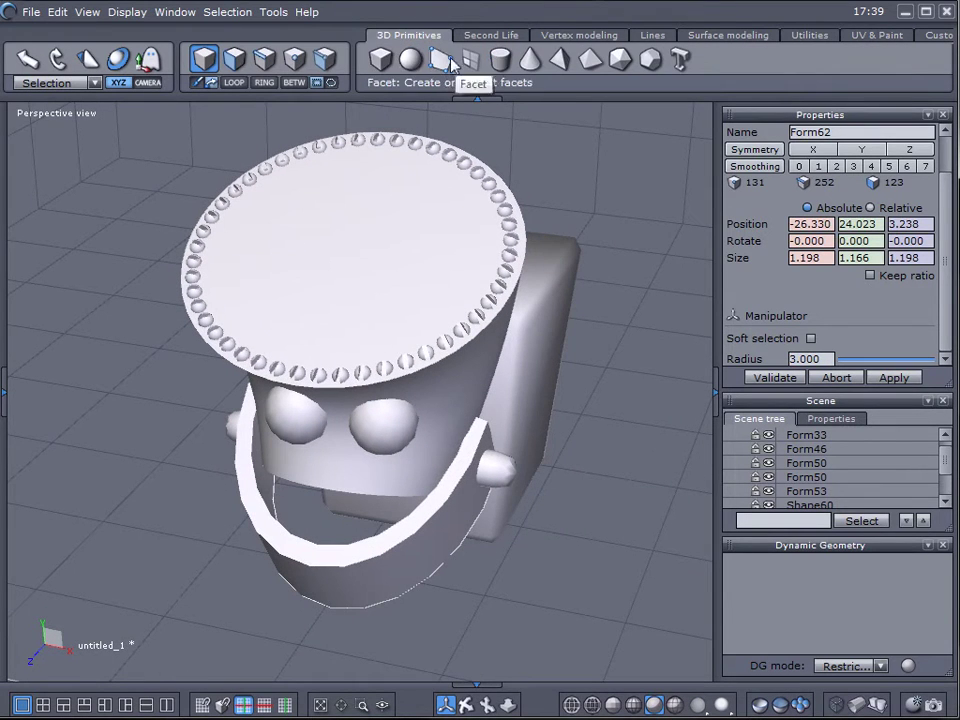
{"action": "left_click", "coordinate": [500, 59]}
{"action": "left_click", "coordinate": [627, 266]}
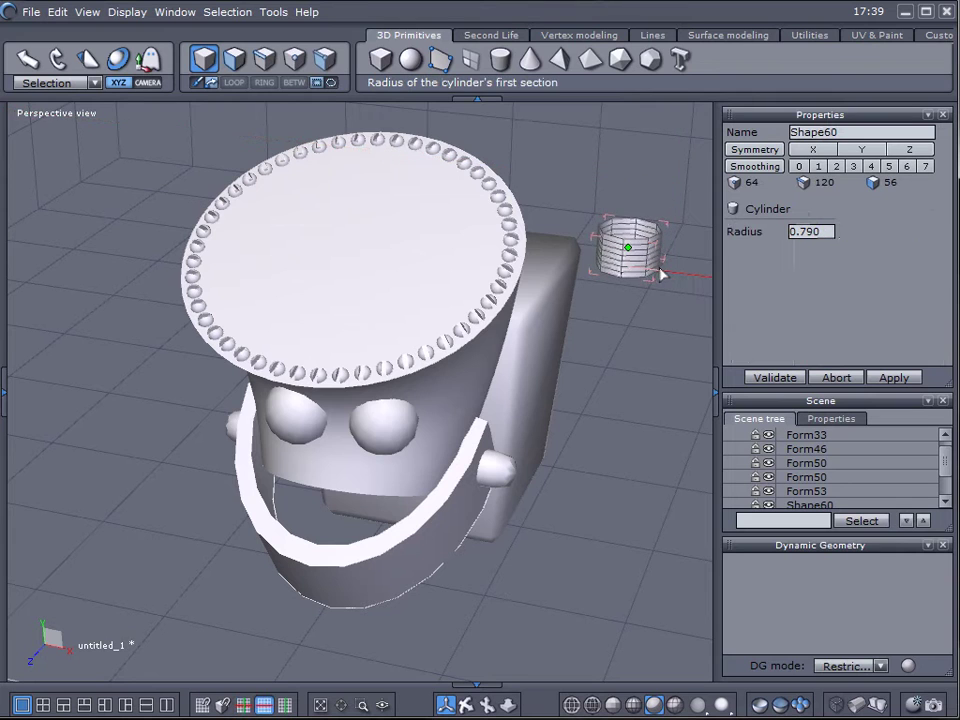
{"action": "left_click", "coordinate": [660, 277]}
{"action": "left_click", "coordinate": [664, 596]}
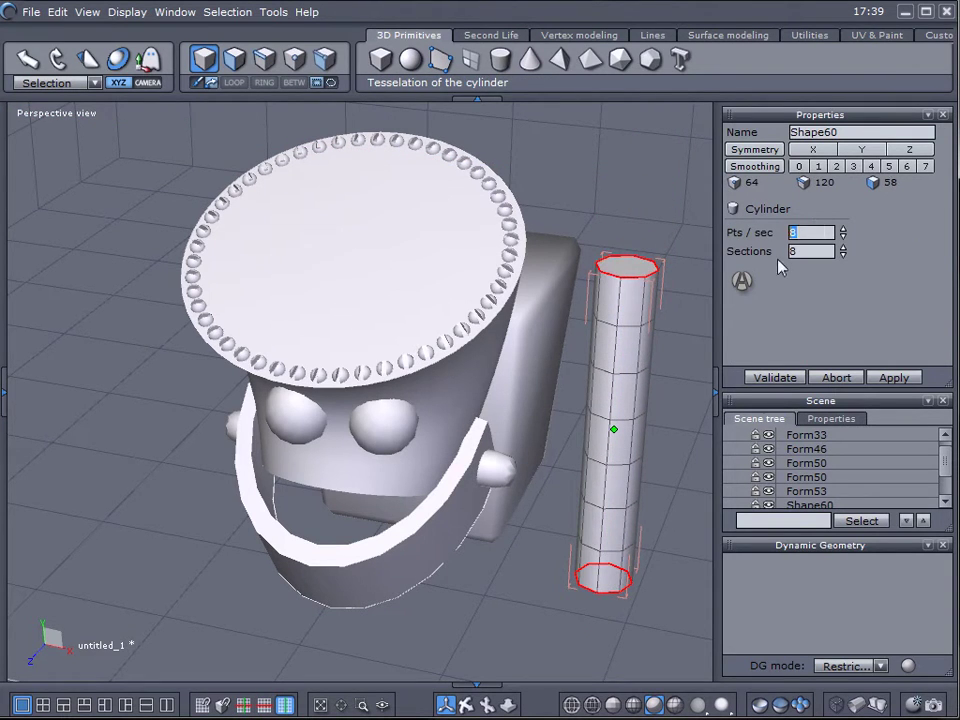
{"action": "type", "text": "24"}
{"action": "key", "text": "Return"}
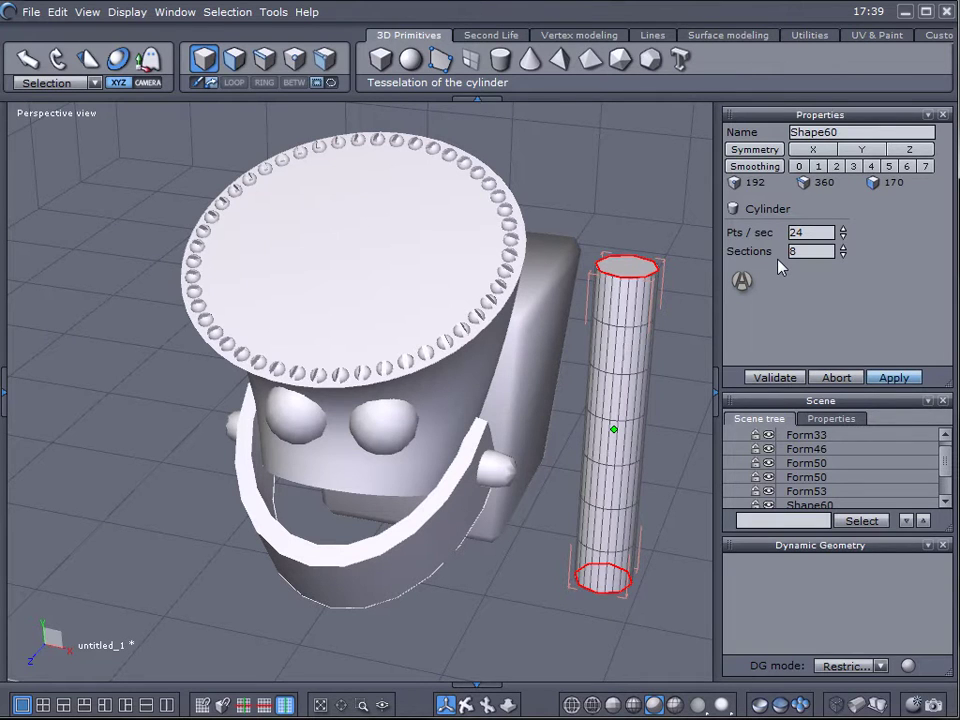
{"action": "key", "text": "Return"}
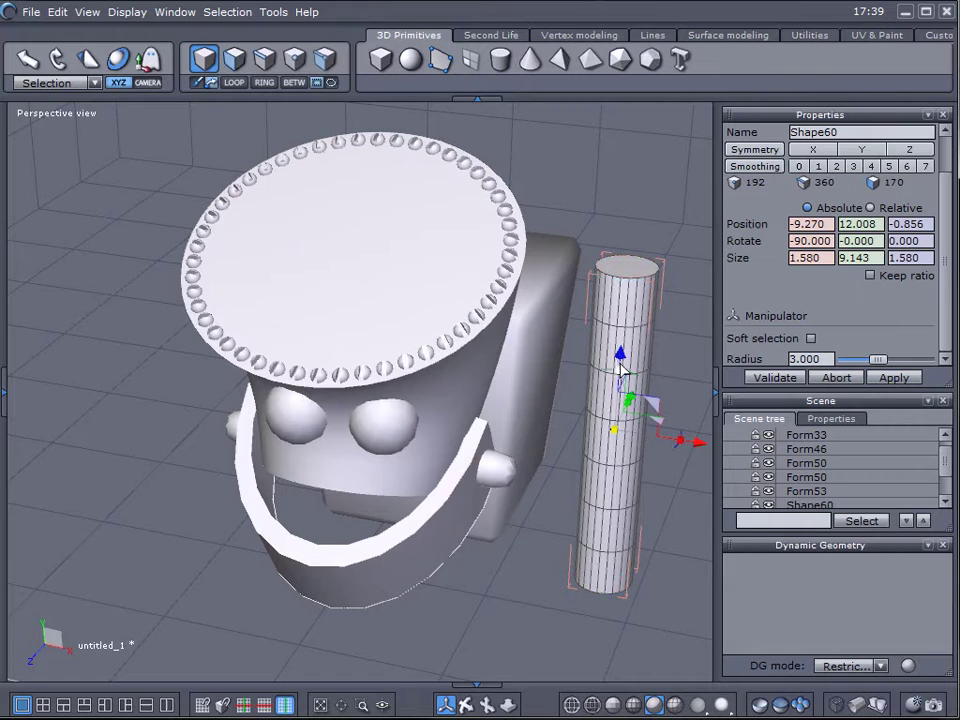
Rotate the cylinder 90 degrees to lie horizontally and move it against the body's side at about Y 16.60, Z 2.54.
{"action": "left_click_drag", "start_coordinate": [620, 370], "coordinate": [466, 404]}
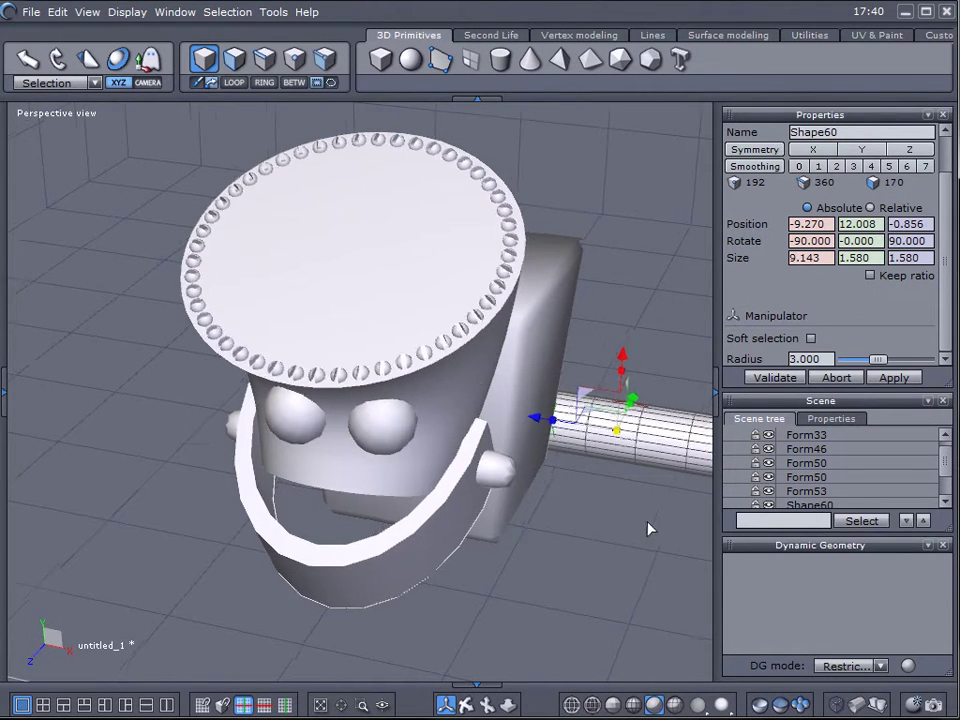
{"action": "middle_click_drag", "start_coordinate": [647, 523], "coordinate": [672, 334]}
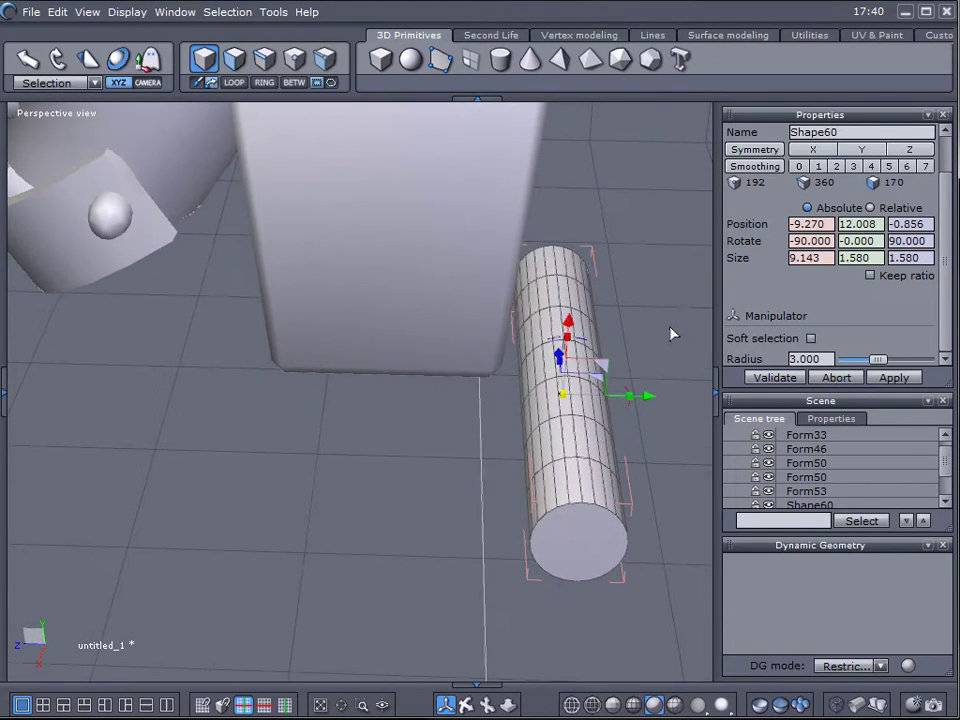
{"action": "left_click_drag", "start_coordinate": [641, 401], "coordinate": [381, 95]}
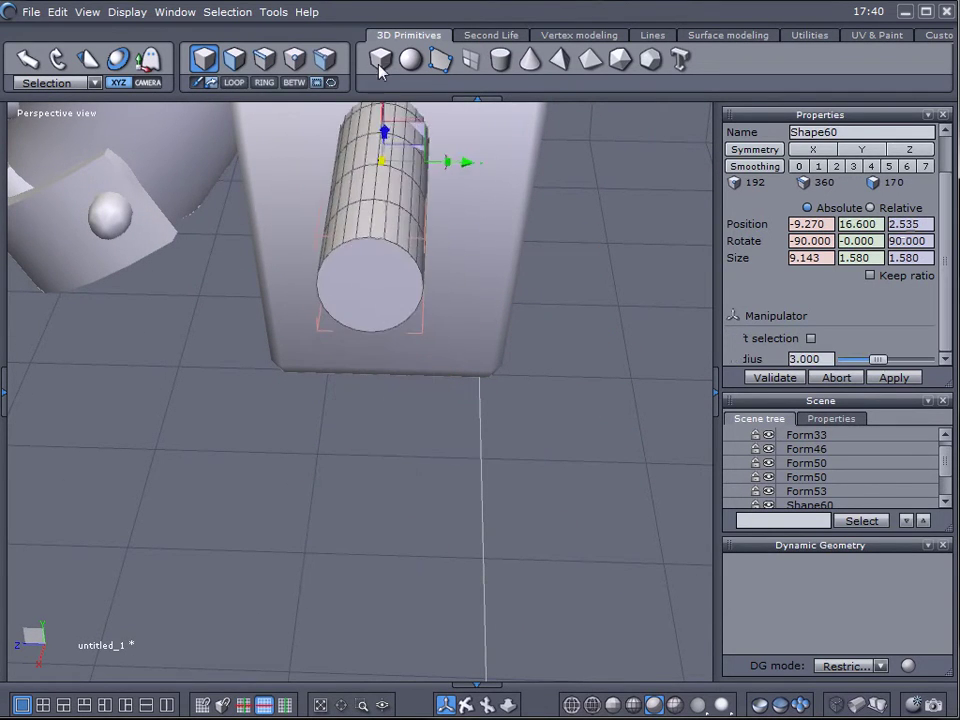
{"action": "left_click", "coordinate": [381, 62]}
{"action": "middle_click_drag", "start_coordinate": [542, 222], "coordinate": [703, 259]}
{"action": "scroll", "coordinate": [611, 275], "scroll_direction": "down", "scroll_amount": 3}
{"action": "middle_click_drag", "start_coordinate": [501, 333], "coordinate": [688, 336]}
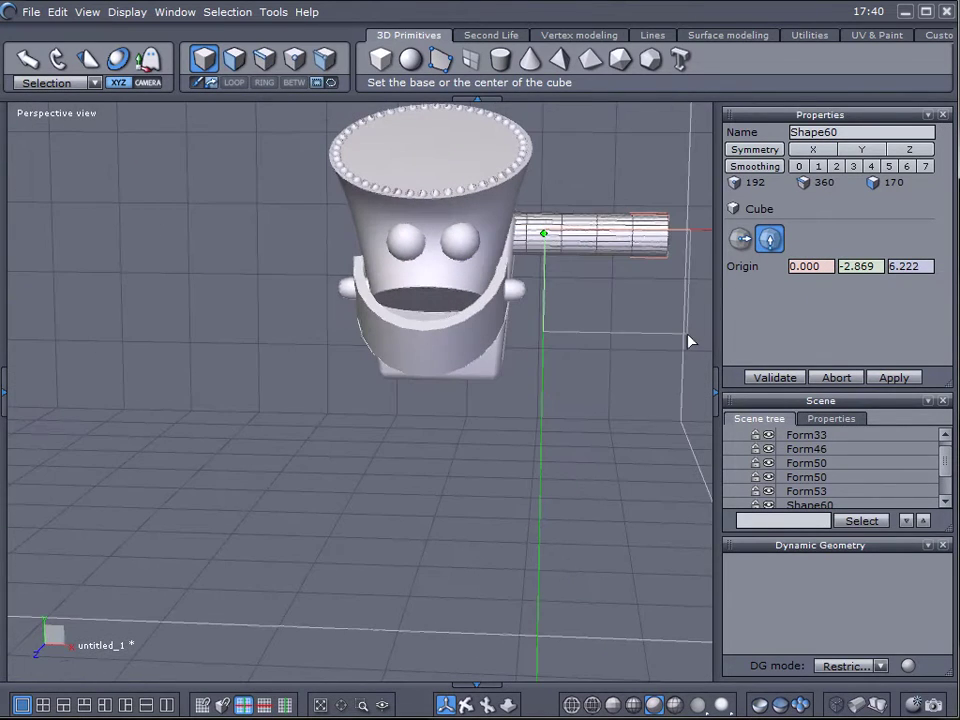
{"action": "key", "text": "Escape"}
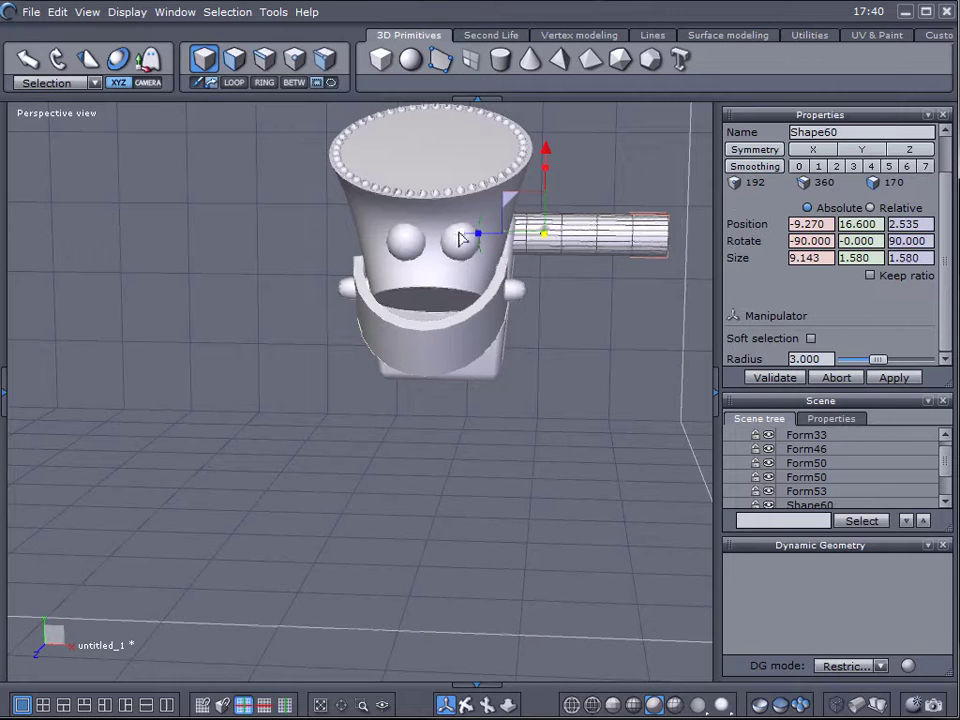
Centre the cylinder through the upper body at about X -13.29, Y 16.02 and shorten it to about 7.89.
{"action": "left_click_drag", "start_coordinate": [462, 238], "coordinate": [311, 346]}
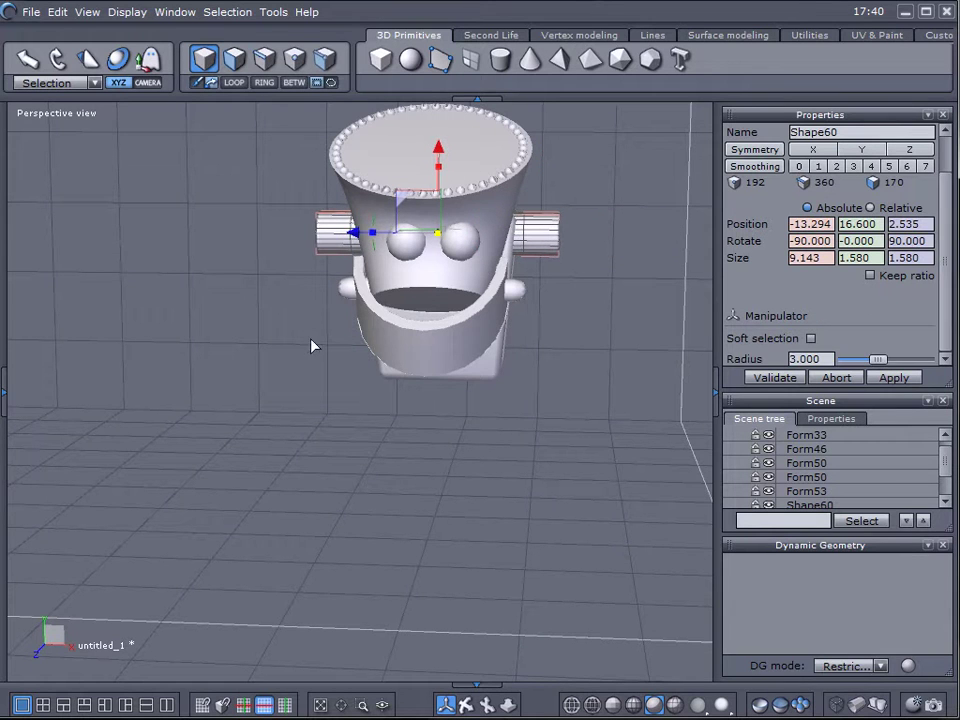
{"action": "middle_click_drag", "start_coordinate": [311, 346], "coordinate": [310, 193]}
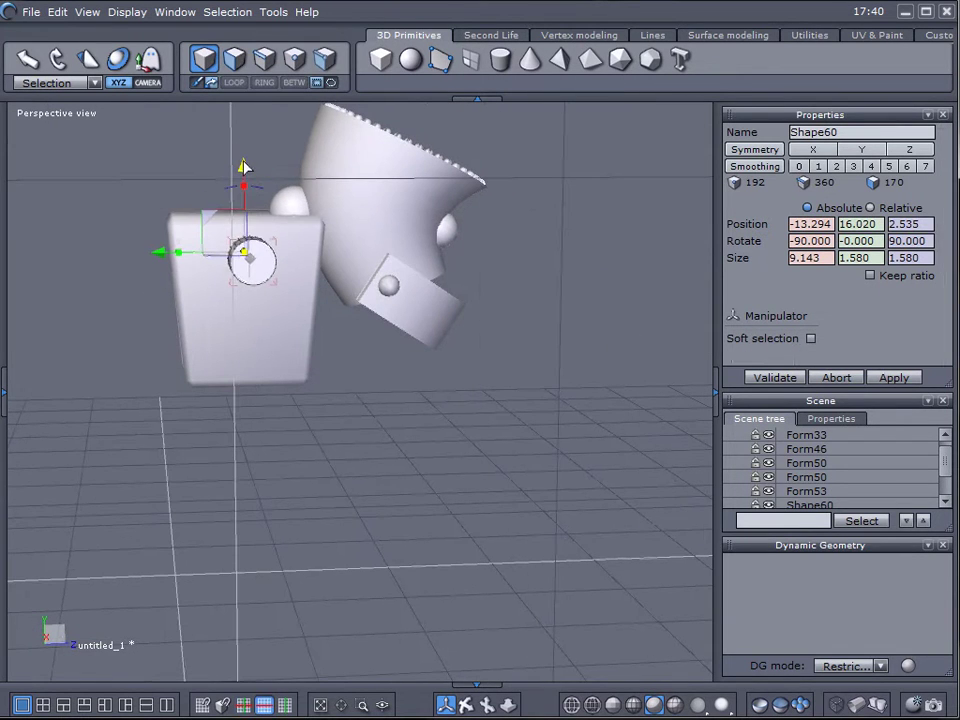
{"action": "middle_click_drag", "start_coordinate": [214, 332], "coordinate": [409, 251]}
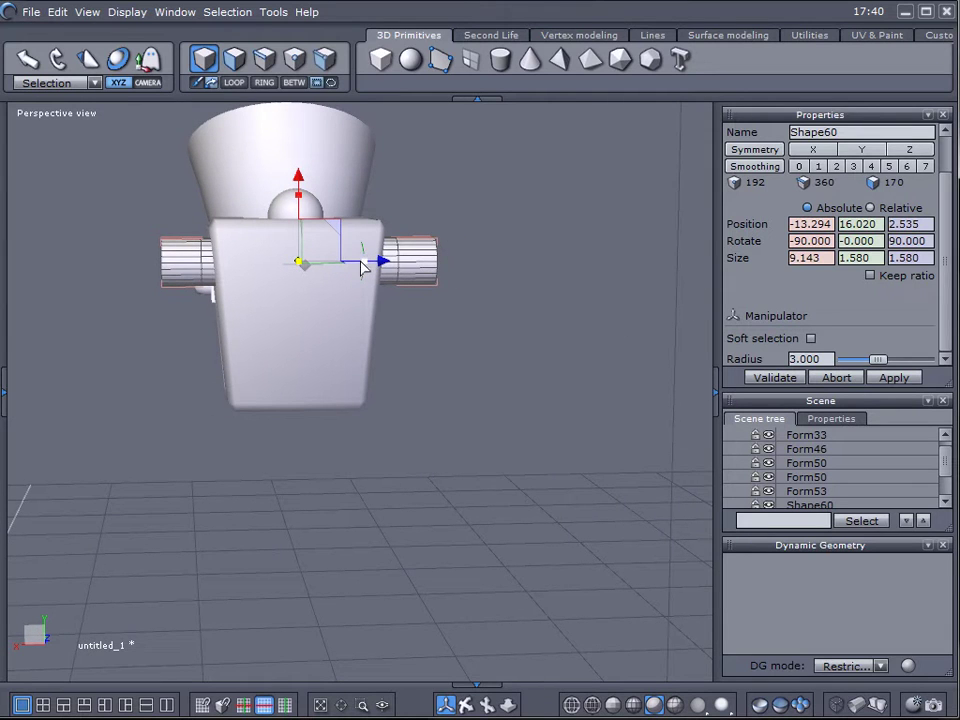
{"action": "left_click_drag", "start_coordinate": [362, 267], "coordinate": [352, 269]}
{"action": "scroll", "coordinate": [361, 283], "scroll_direction": "up", "scroll_amount": 3}
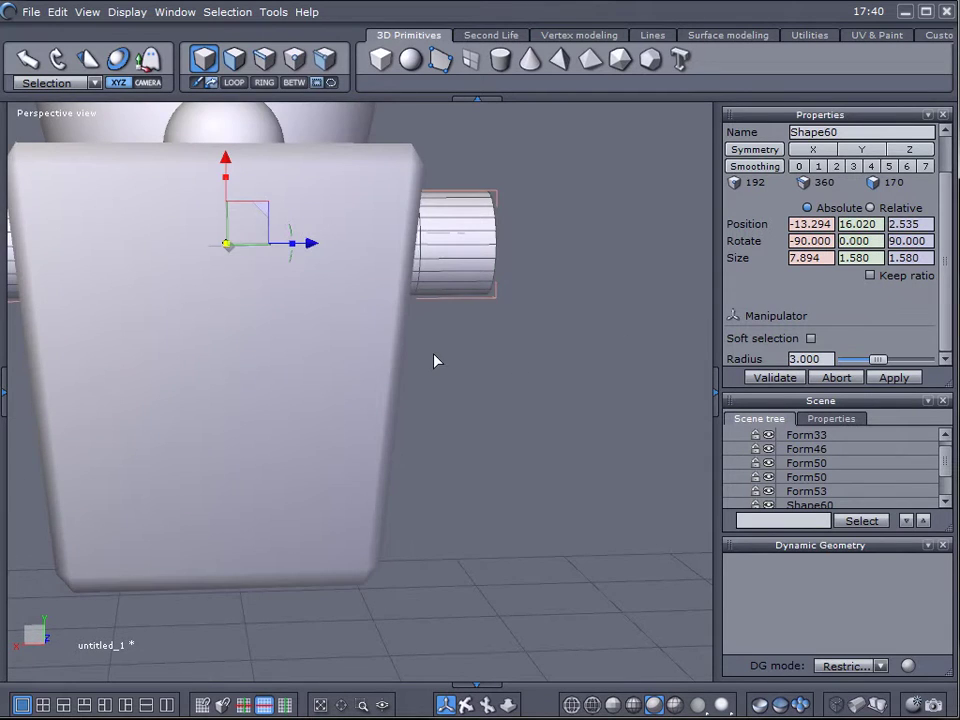
Copy the cylinder straight down to the lower part of the body at about Y 12.38.
{"action": "scroll", "coordinate": [434, 360], "scroll_direction": "down", "scroll_amount": 3}
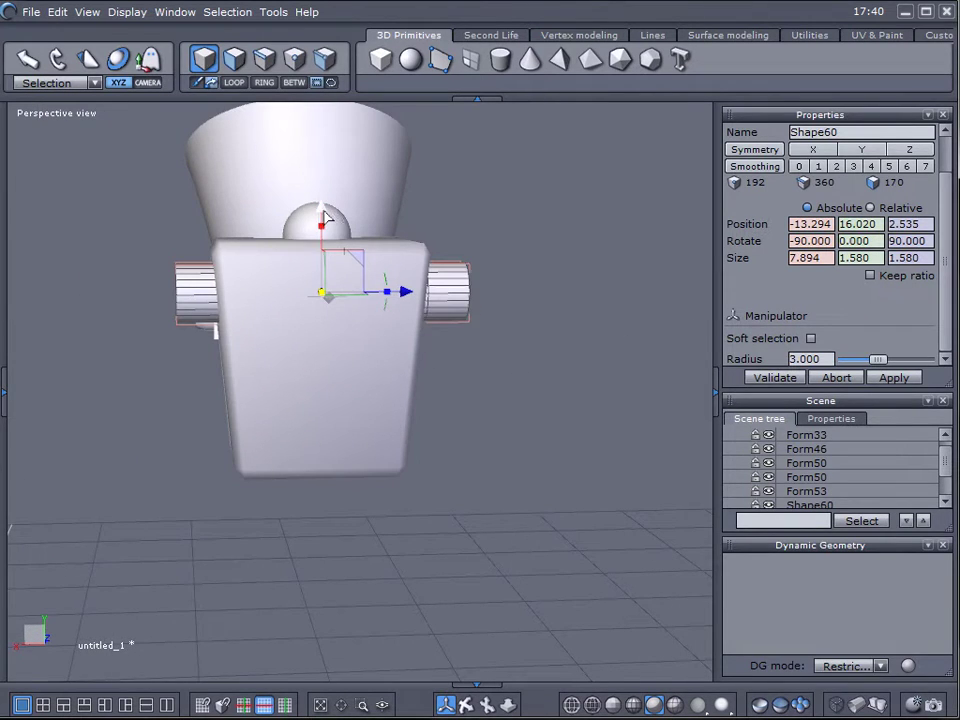
{"action": "left_click_drag", "start_coordinate": [325, 215], "coordinate": [326, 354]}
{"action": "right_click_drag", "start_coordinate": [183, 430], "coordinate": [558, 434]}
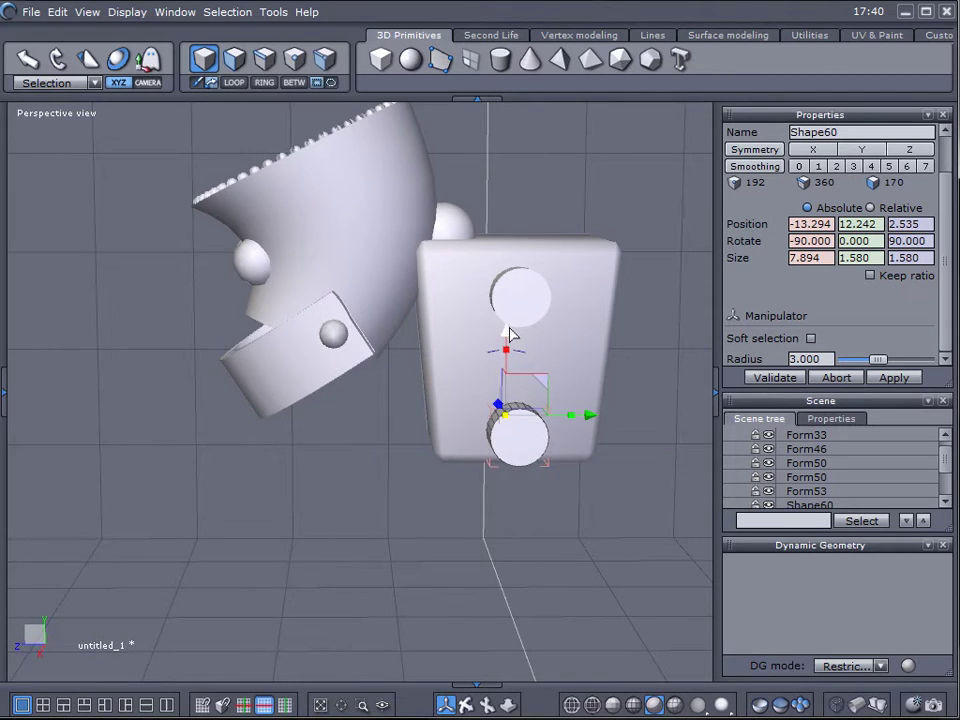
{"action": "left_click_drag", "start_coordinate": [509, 333], "coordinate": [508, 329]}
{"action": "right_click_drag", "start_coordinate": [264, 403], "coordinate": [533, 403]}
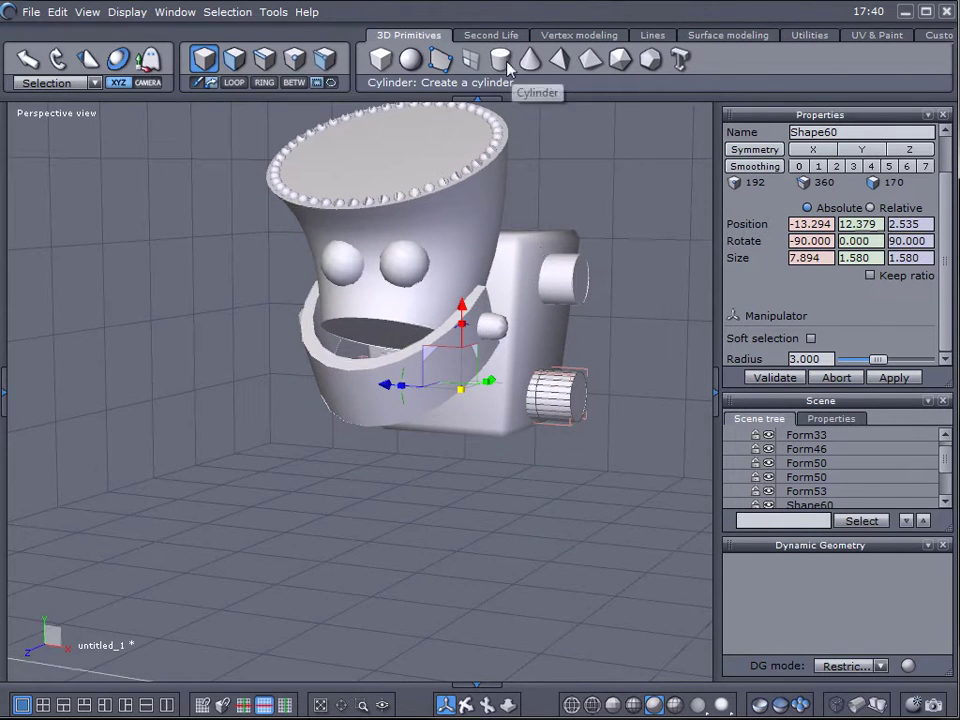
Copy the upper cylinder outward to about X -18.72, shorten it, and scale it to about 2.12 x 1.93 x 1.93.
{"action": "left_click", "coordinate": [569, 290]}
{"action": "right_click_drag", "start_coordinate": [414, 429], "coordinate": [523, 456]}
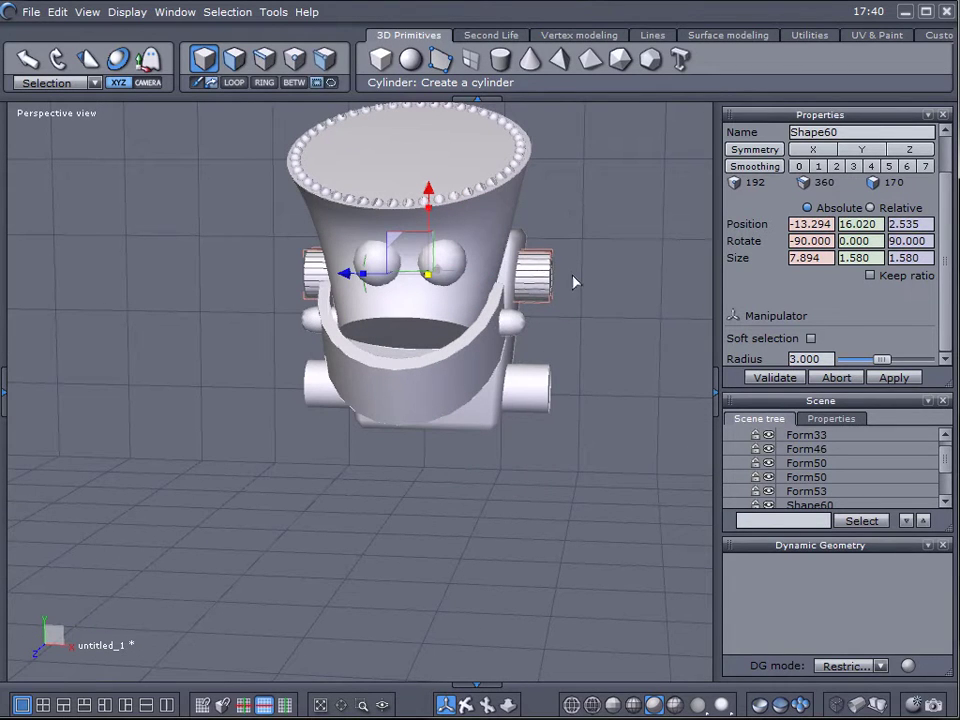
{"action": "scroll", "coordinate": [570, 283], "scroll_direction": "up", "scroll_amount": 2}
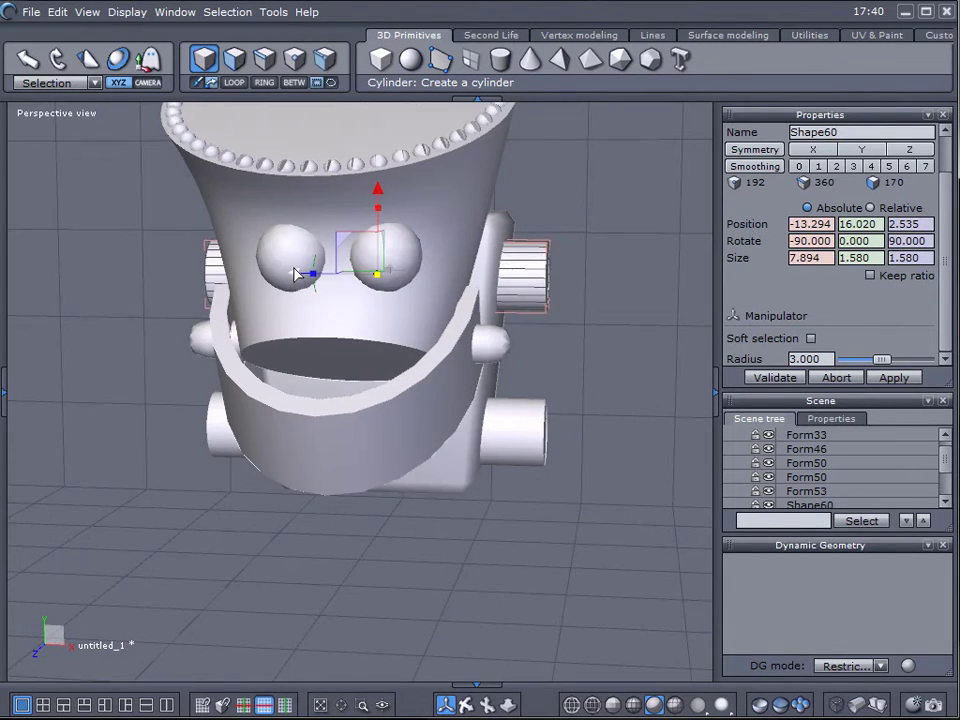
{"action": "left_click_drag", "start_coordinate": [296, 278], "coordinate": [214, 266]}
{"action": "left_click_drag", "start_coordinate": [138, 273], "coordinate": [62, 269]}
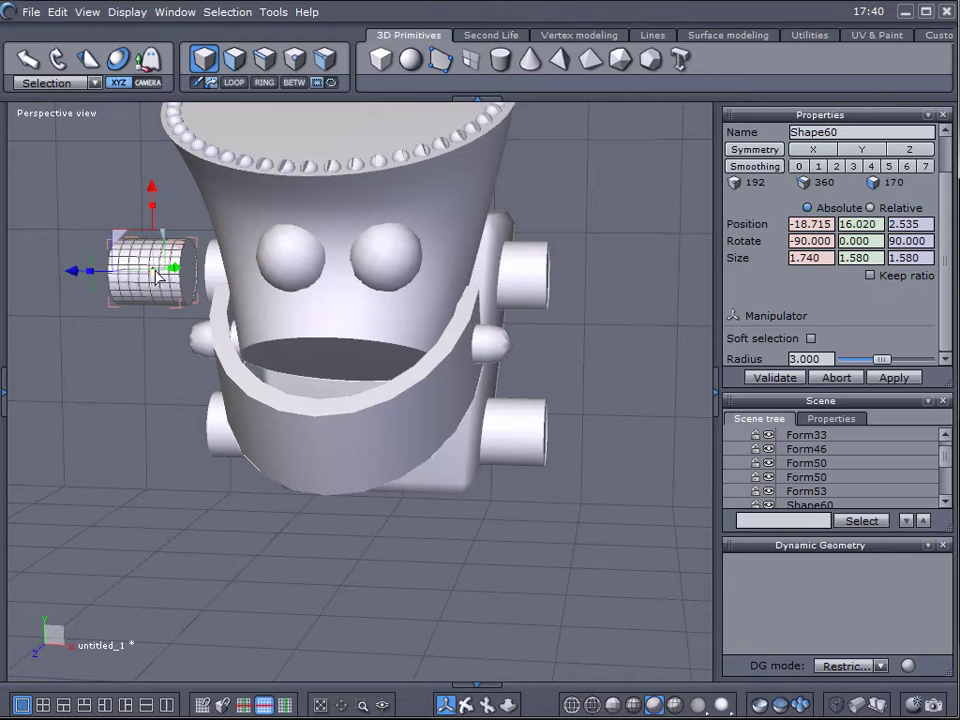
{"action": "left_click_drag", "start_coordinate": [157, 277], "coordinate": [116, 223]}
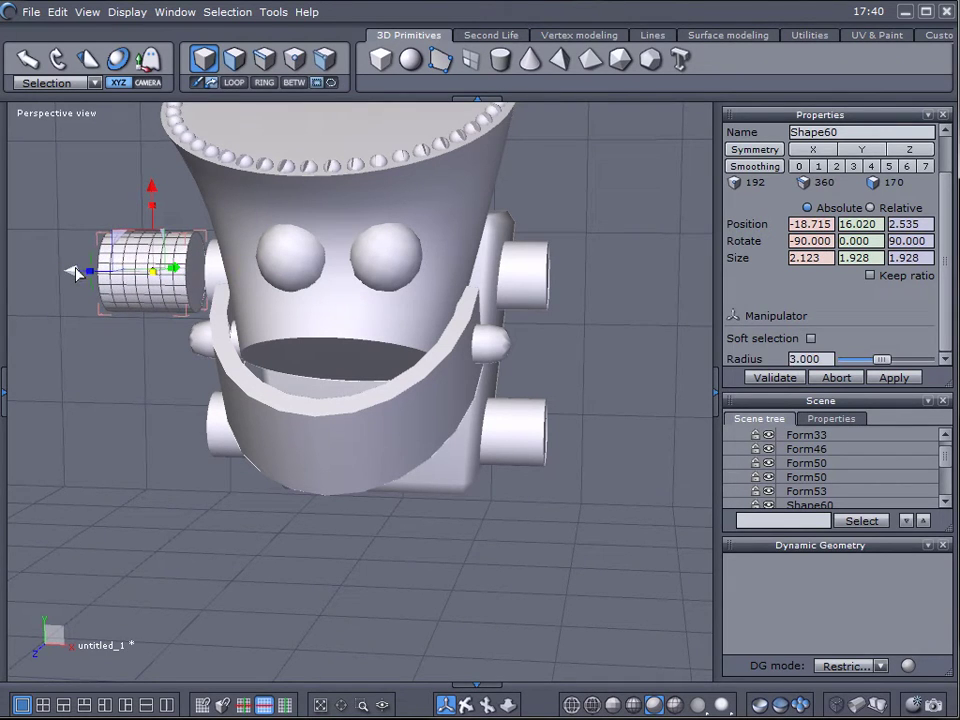
Shorten the thicker cylinder copy to about 1.05 and slide it onto the upper axle's end at about X -16.80.
{"action": "mouse_move", "coordinate": [89, 274]}
{"action": "left_mouse_down"}
{"action": "mouse_move", "coordinate": [126, 276]}
{"action": "mouse_move", "coordinate": [105, 276]}
{"action": "left_mouse_up"}
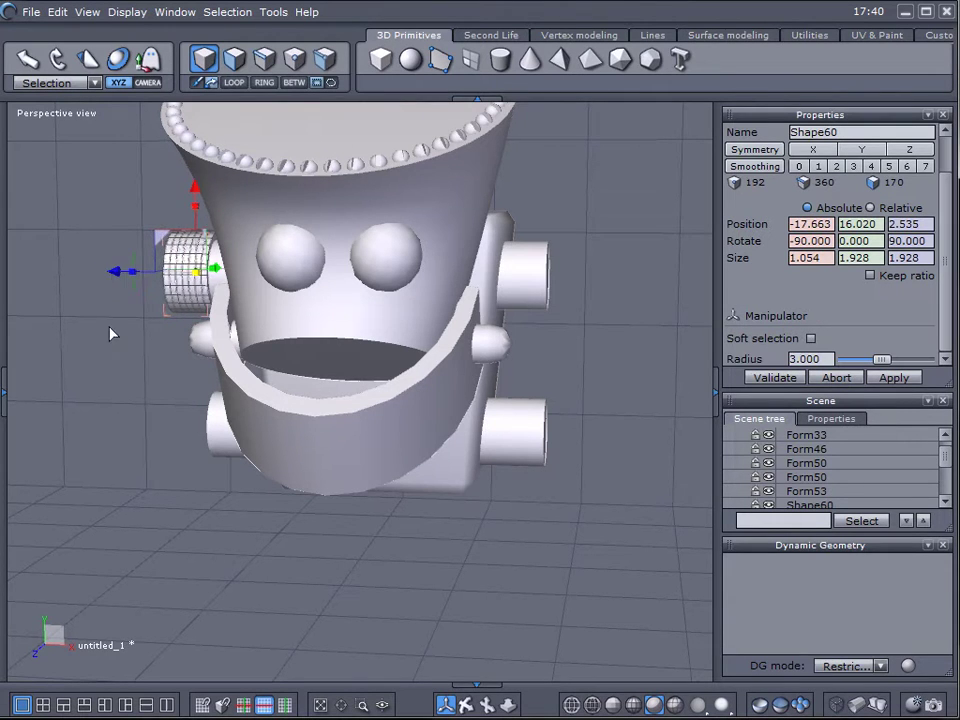
{"action": "middle_click_drag", "start_coordinate": [111, 332], "coordinate": [196, 370]}
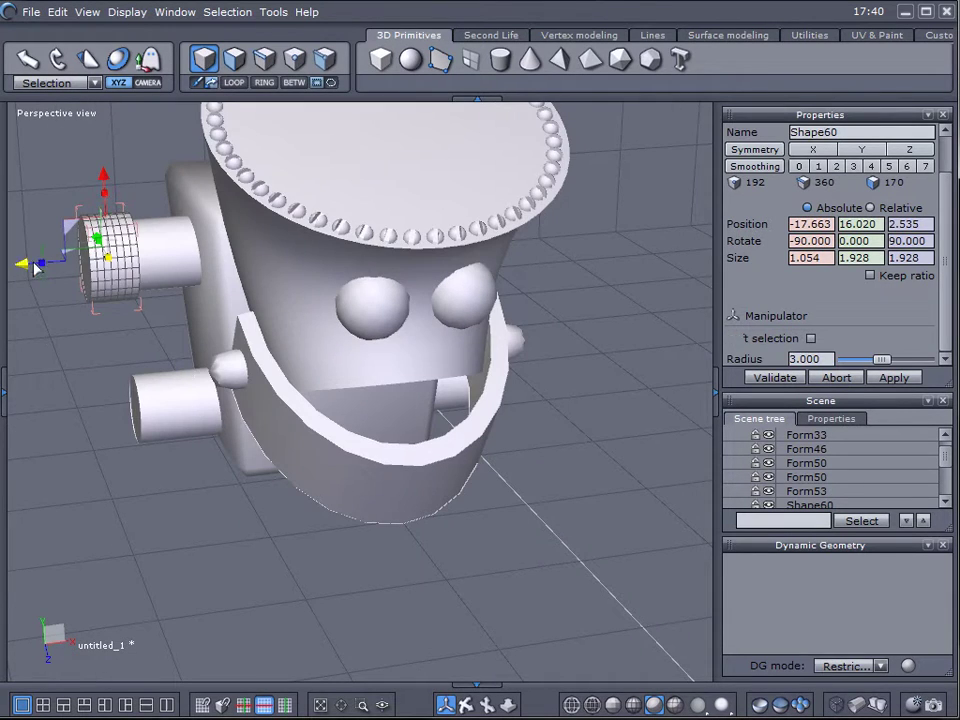
{"action": "left_click_drag", "start_coordinate": [35, 267], "coordinate": [75, 270]}
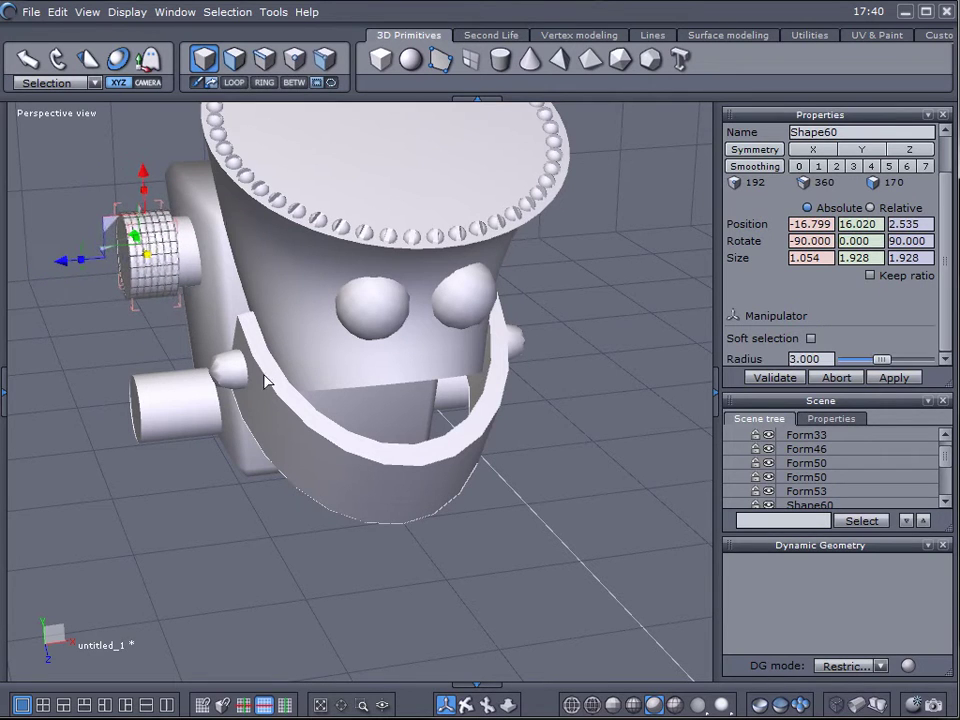
Copy the thick end cylinder to the opposite end of the upper axle at about X -9.47.
{"action": "middle_click_drag", "start_coordinate": [265, 380], "coordinate": [492, 453]}
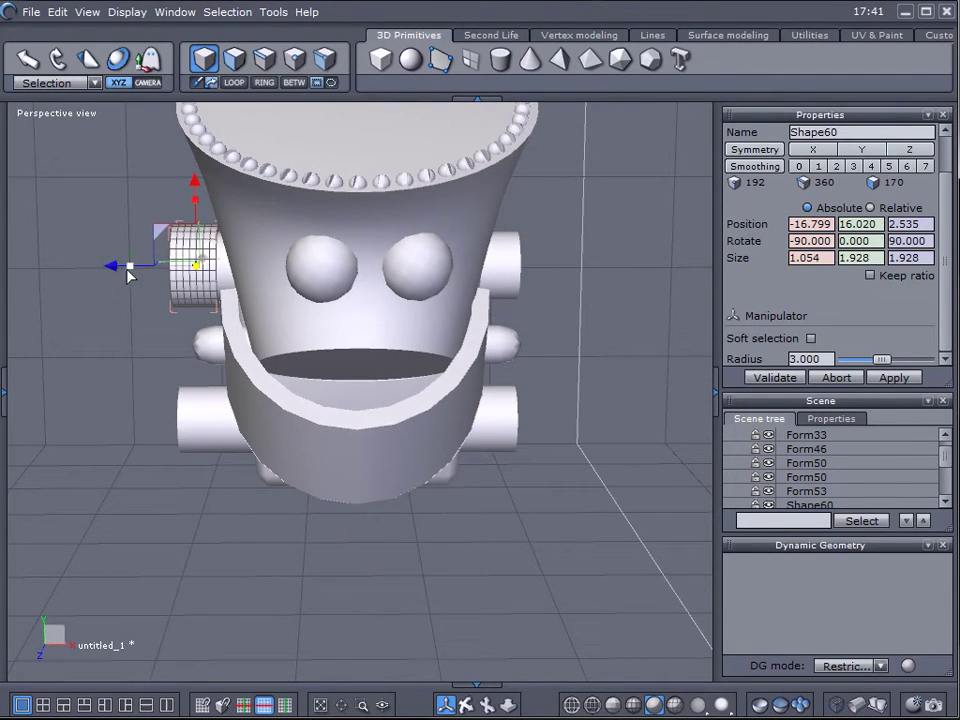
{"action": "left_click_drag", "start_coordinate": [150, 273], "coordinate": [439, 272]}
{"action": "middle_click_drag", "start_coordinate": [652, 403], "coordinate": [619, 596]}
{"action": "left_click_drag", "start_coordinate": [490, 186], "coordinate": [478, 193]}
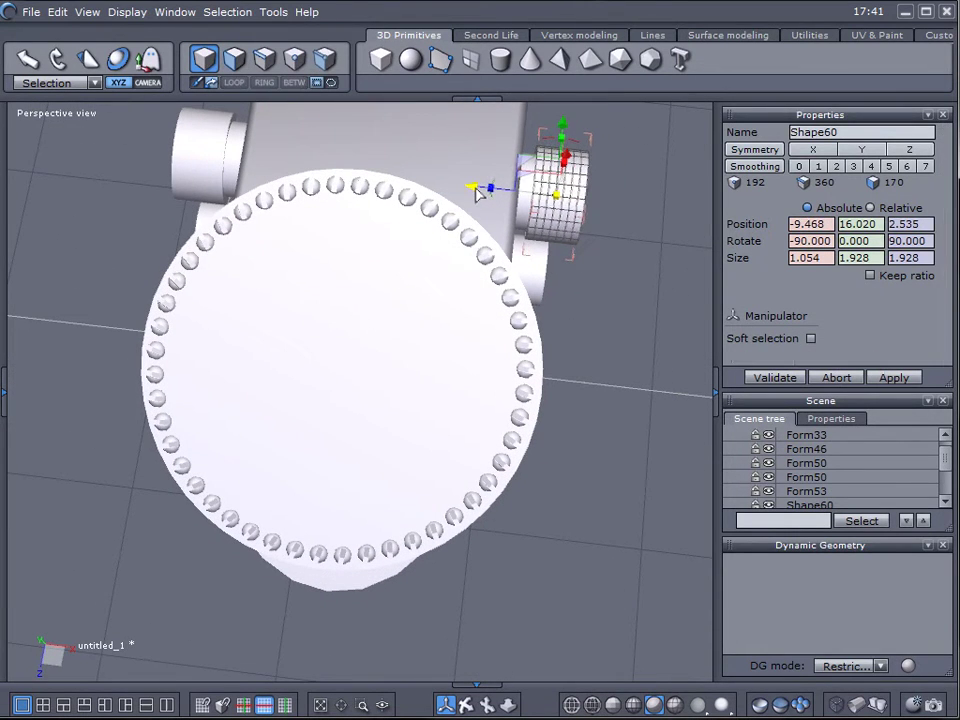
Select both thick end cylinders and copy them down onto the ends of the lower axle.
{"action": "left_click", "coordinate": [211, 159], "text": "shift"}
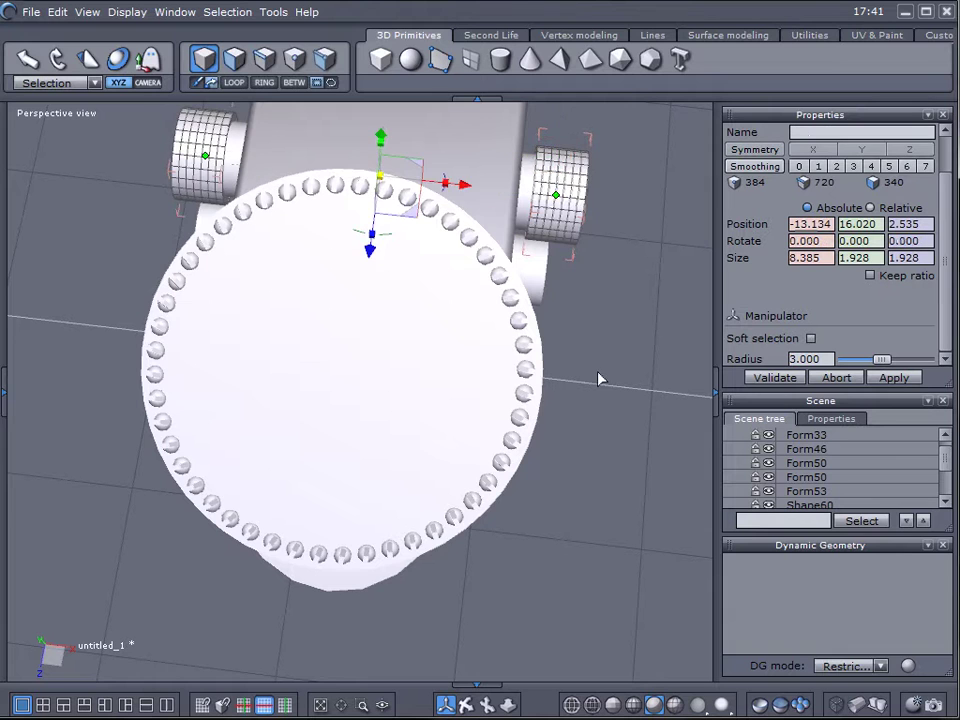
{"action": "middle_click_drag", "start_coordinate": [599, 377], "coordinate": [622, 150]}
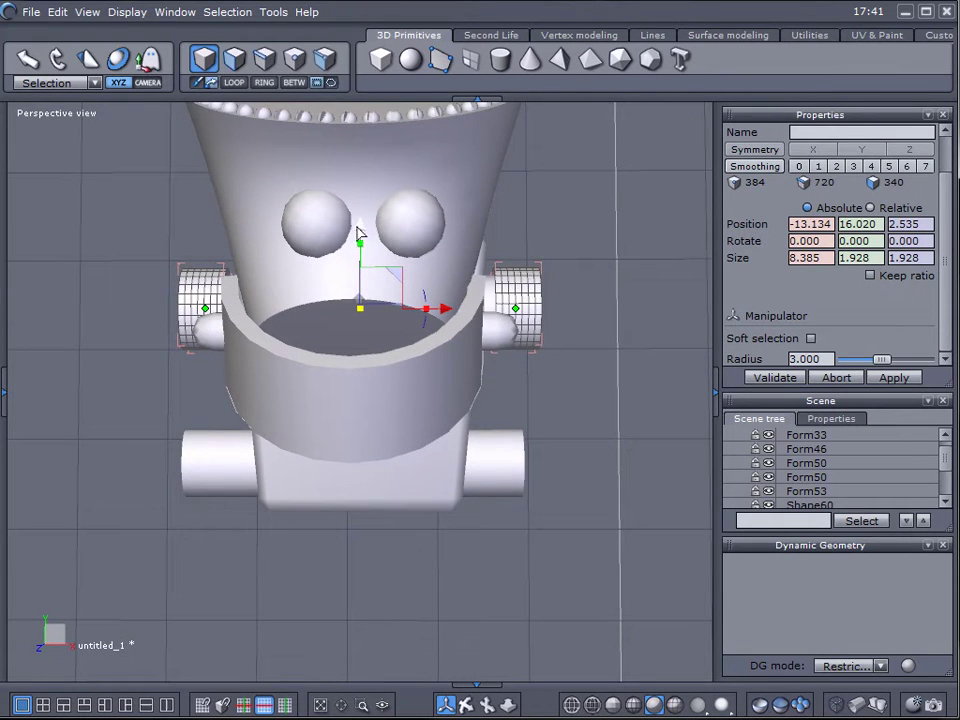
{"action": "left_click_drag", "start_coordinate": [365, 240], "coordinate": [365, 385]}
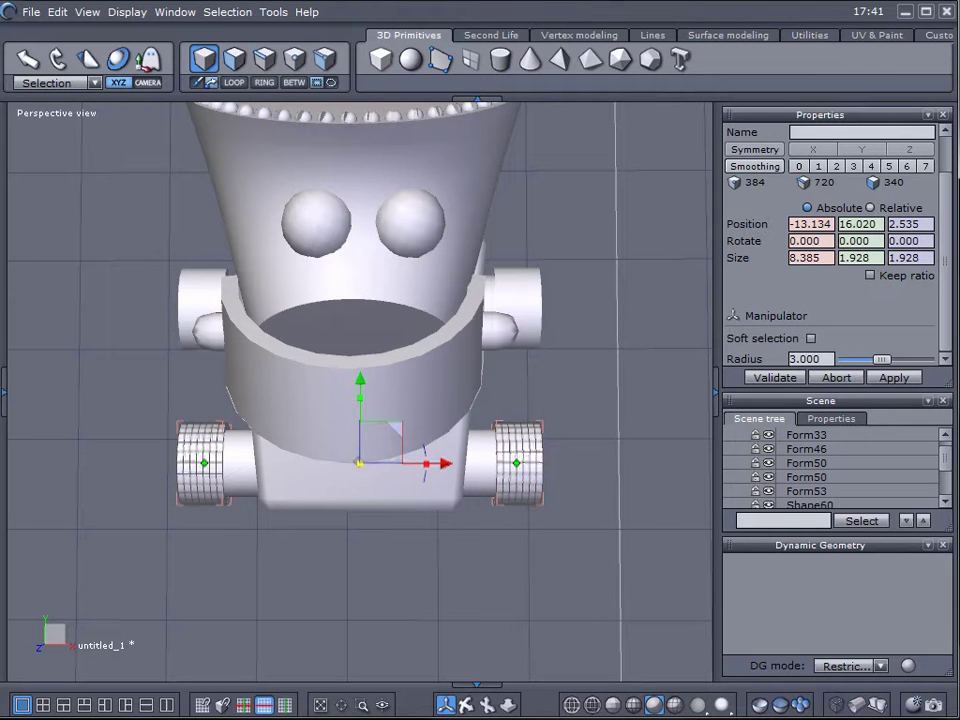
Move the slotted sphere screw over beside the lower axle's end and rotate it -90° about Z so its slot faces outward.
{"action": "middle_click_drag", "start_coordinate": [540, 470], "coordinate": [91, 240]}
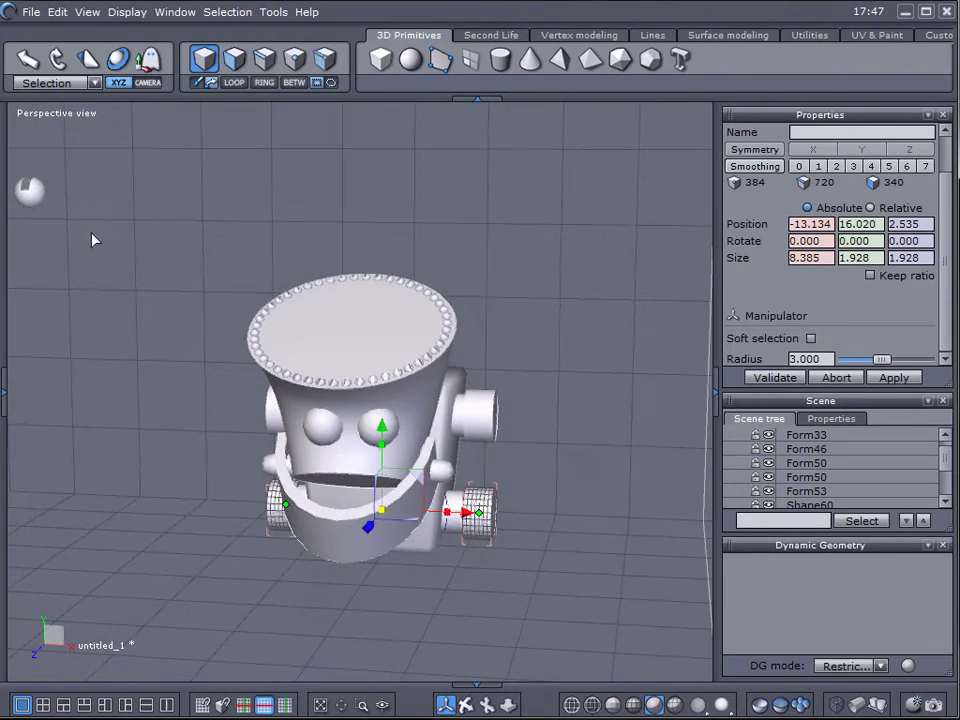
{"action": "left_click", "coordinate": [28, 190]}
{"action": "left_click_drag", "start_coordinate": [107, 197], "coordinate": [666, 197]}
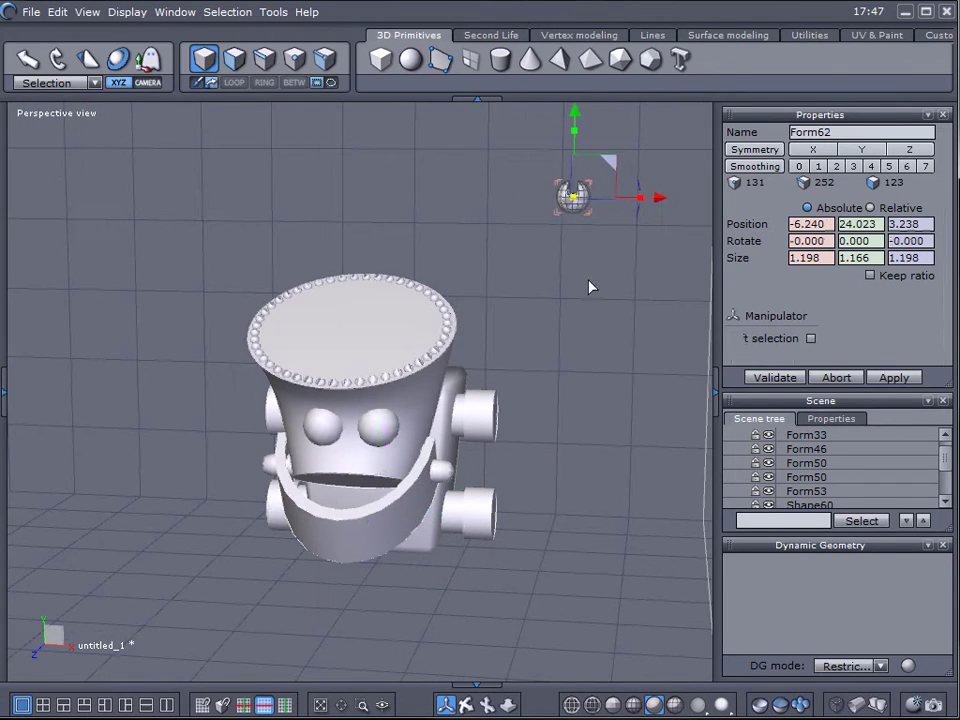
{"action": "left_click_drag", "start_coordinate": [575, 115], "coordinate": [561, 574]}
{"action": "left_click_drag", "start_coordinate": [655, 505], "coordinate": [596, 506]}
{"action": "middle_click_drag", "start_coordinate": [611, 572], "coordinate": [350, 560]}
{"action": "scroll", "coordinate": [350, 560], "scroll_direction": "up", "scroll_amount": 5}
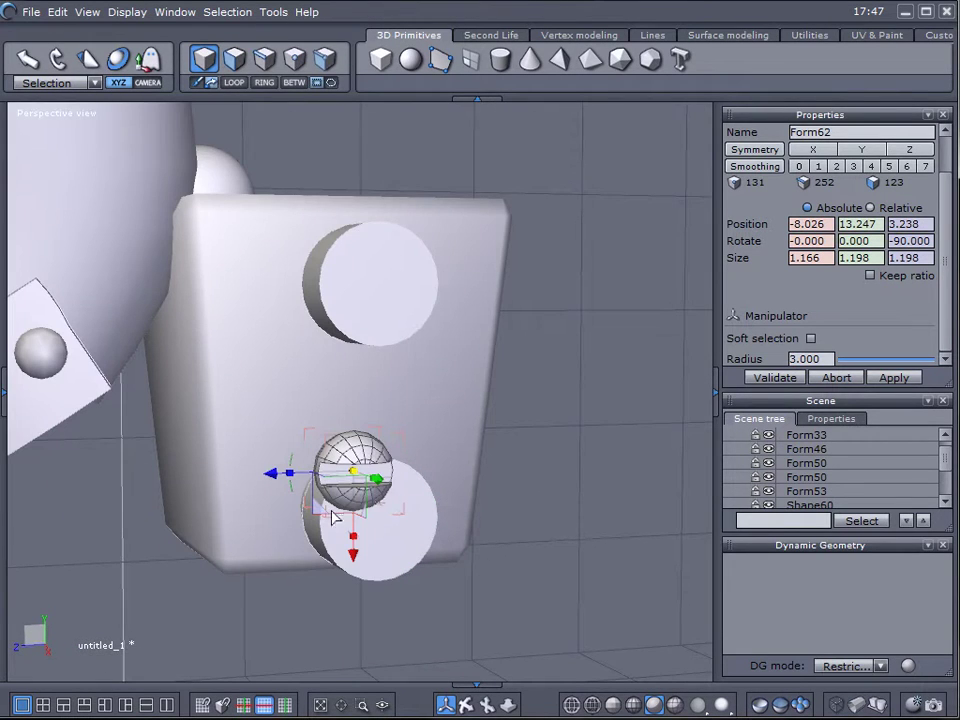
Seat the screw on the lower axle's end at about X -8.91, Y 12.34, and copy it up to the upper axle's end at about Y 15.98.
{"action": "left_click_drag", "start_coordinate": [316, 510], "coordinate": [349, 561]}
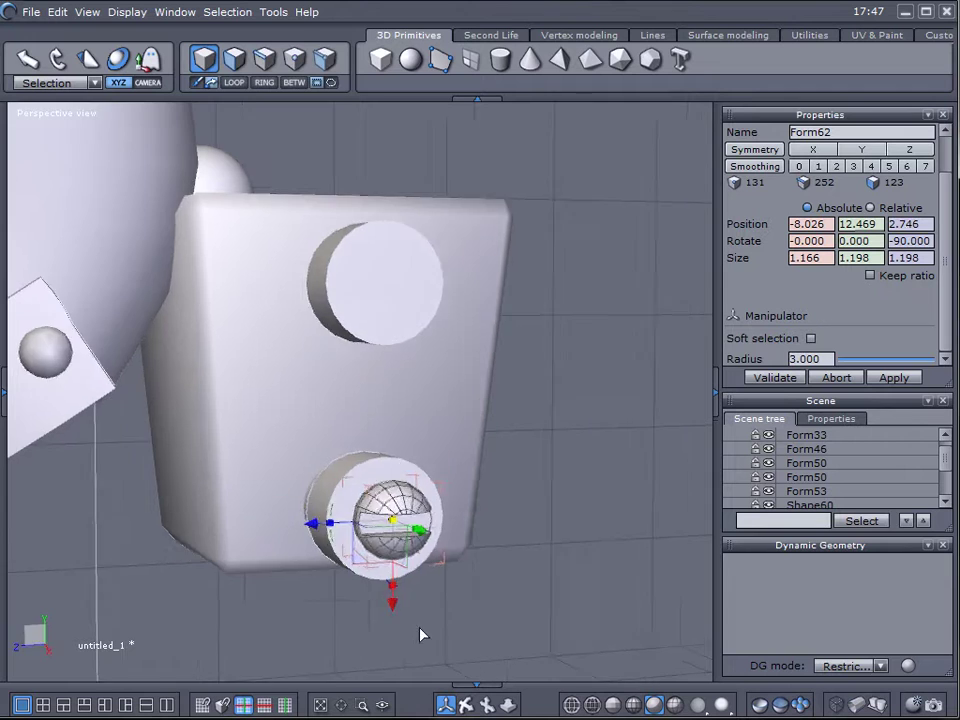
{"action": "middle_click_drag", "start_coordinate": [422, 634], "coordinate": [708, 603]}
{"action": "left_click_drag", "start_coordinate": [694, 485], "coordinate": [638, 486]}
{"action": "left_click_drag", "start_coordinate": [556, 574], "coordinate": [557, 583]}
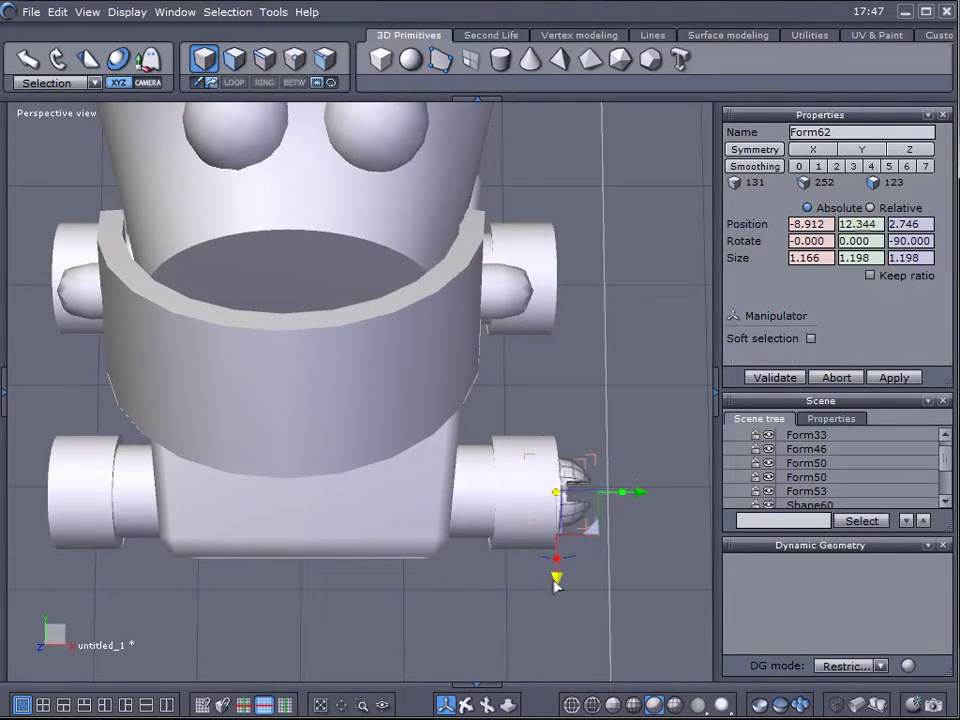
{"action": "middle_click_drag", "start_coordinate": [617, 590], "coordinate": [574, 594]}
{"action": "left_click_drag", "start_coordinate": [549, 583], "coordinate": [572, 376]}
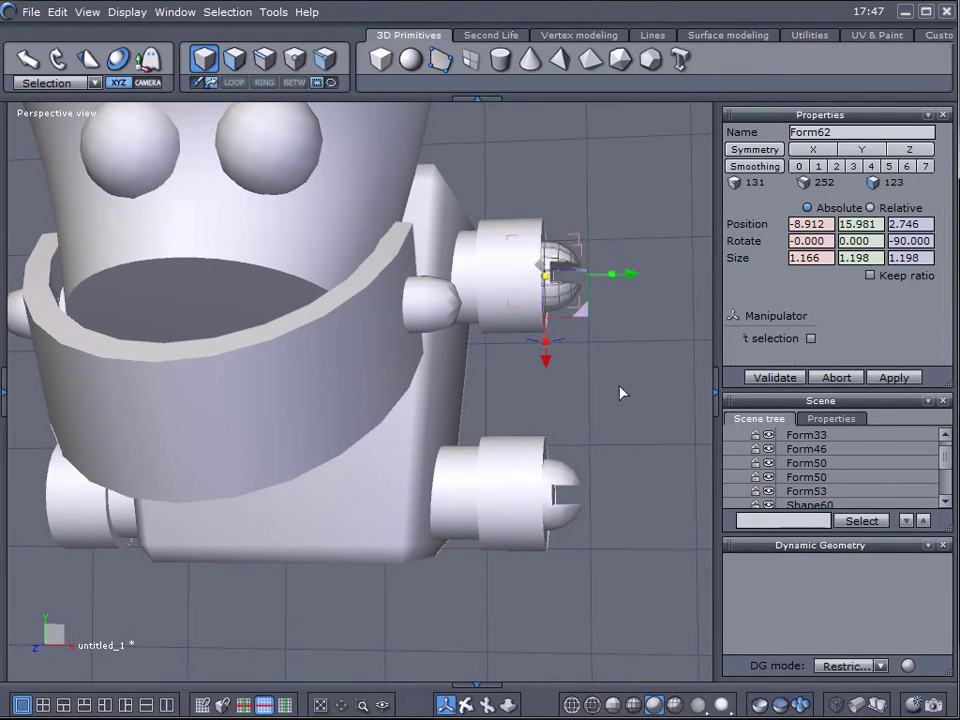
Center the lower screw at about Z 2.50 and the upper at 2.49, turning the upper about -28.4° on Y and the lower the opposite way.
{"action": "middle_click_drag", "start_coordinate": [621, 392], "coordinate": [305, 418]}
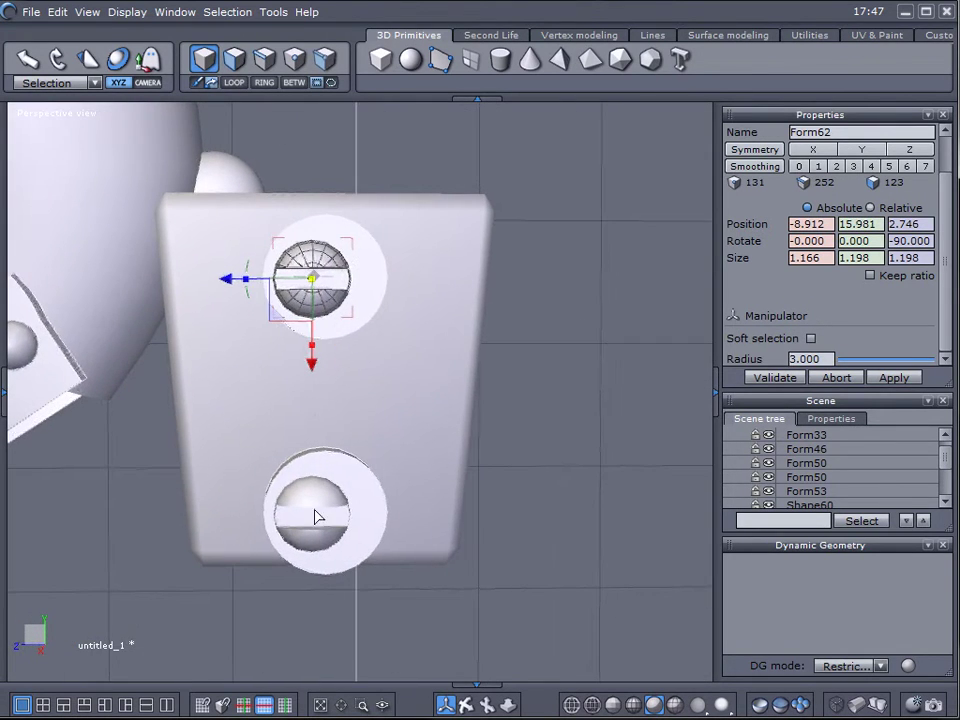
{"action": "key", "text": "ctrl+z"}
{"action": "left_click_drag", "start_coordinate": [236, 521], "coordinate": [250, 517]}
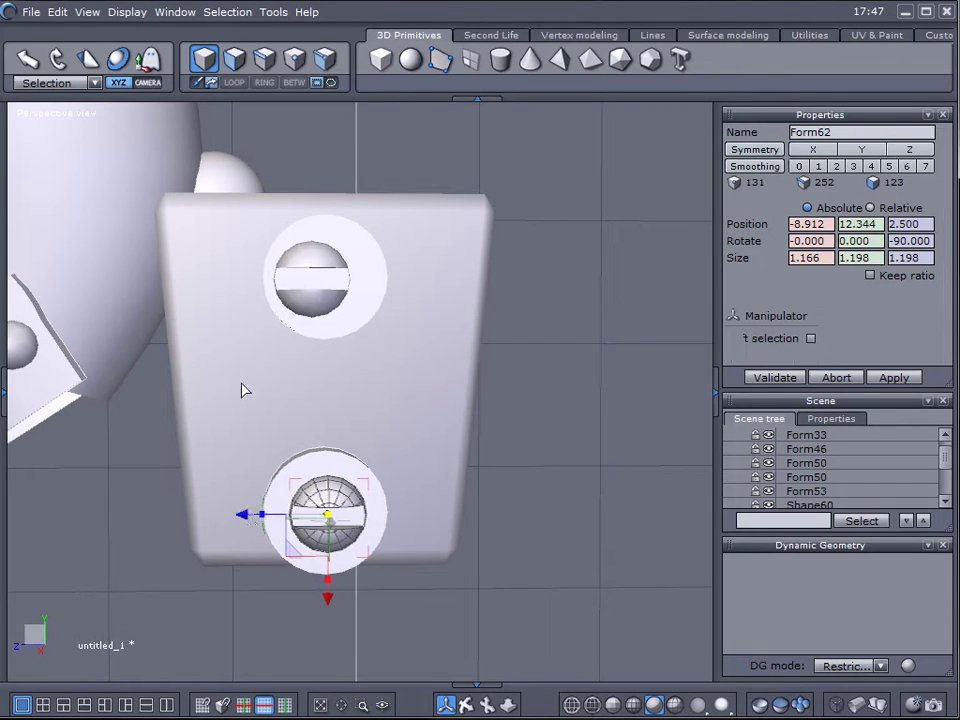
{"action": "key", "text": "ctrl+z"}
{"action": "left_click_drag", "start_coordinate": [233, 285], "coordinate": [268, 270]}
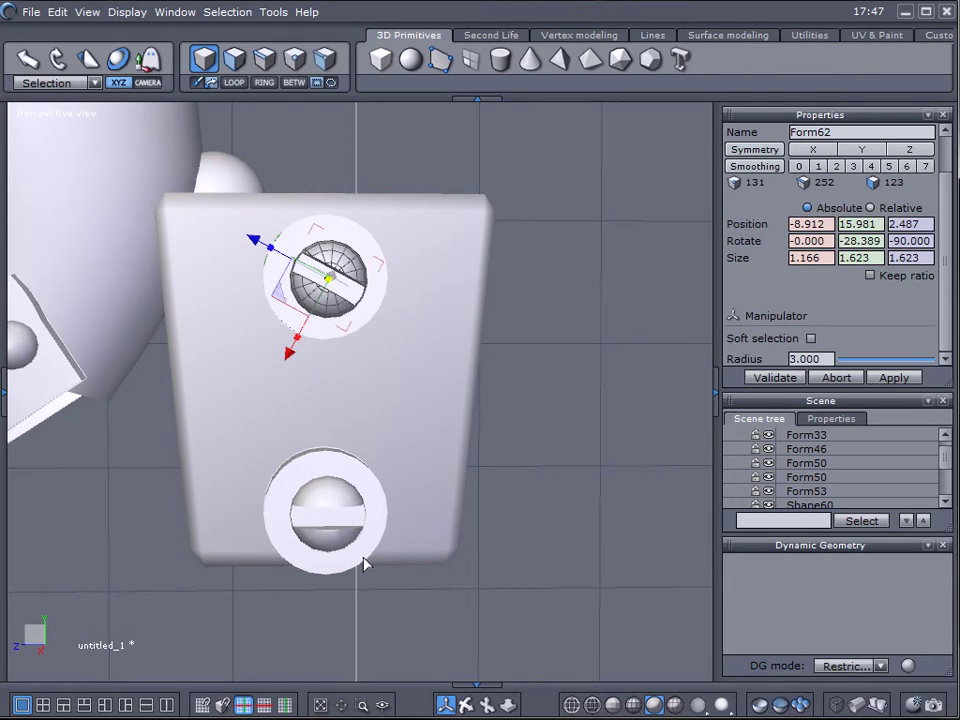
{"action": "key", "text": "ctrl+z"}
{"action": "left_click_drag", "start_coordinate": [268, 538], "coordinate": [281, 566]}
Copy both axle screws to the opposite ends of the axles, turn their slots outward, and sink them into the thick end cylinders.
{"action": "left_click", "coordinate": [333, 298], "text": "shift"}
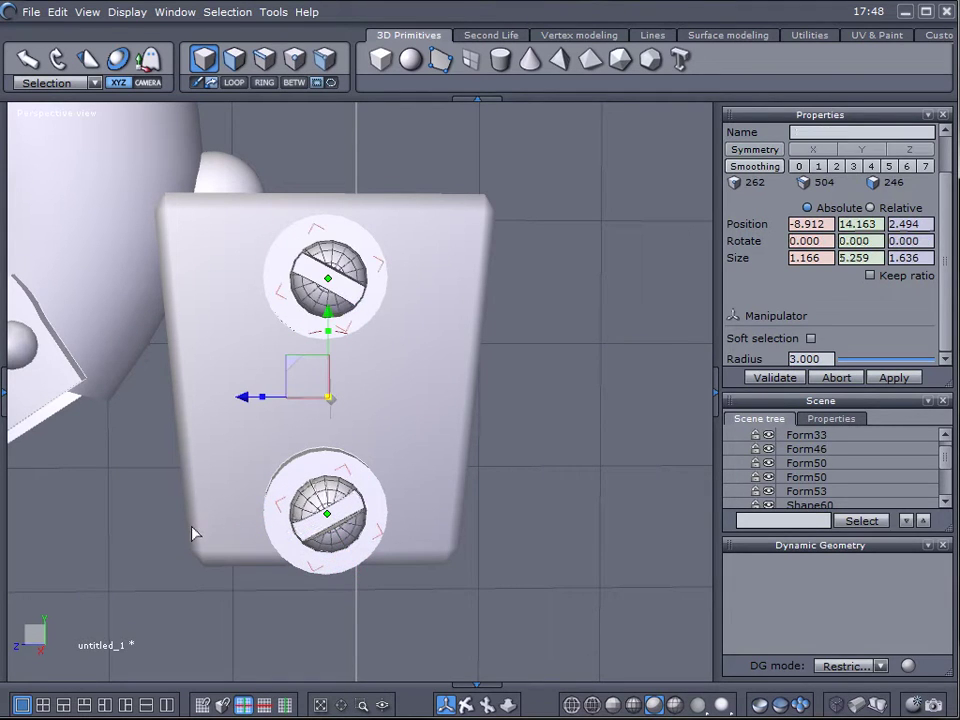
{"action": "middle_click_drag", "start_coordinate": [191, 549], "coordinate": [566, 547]}
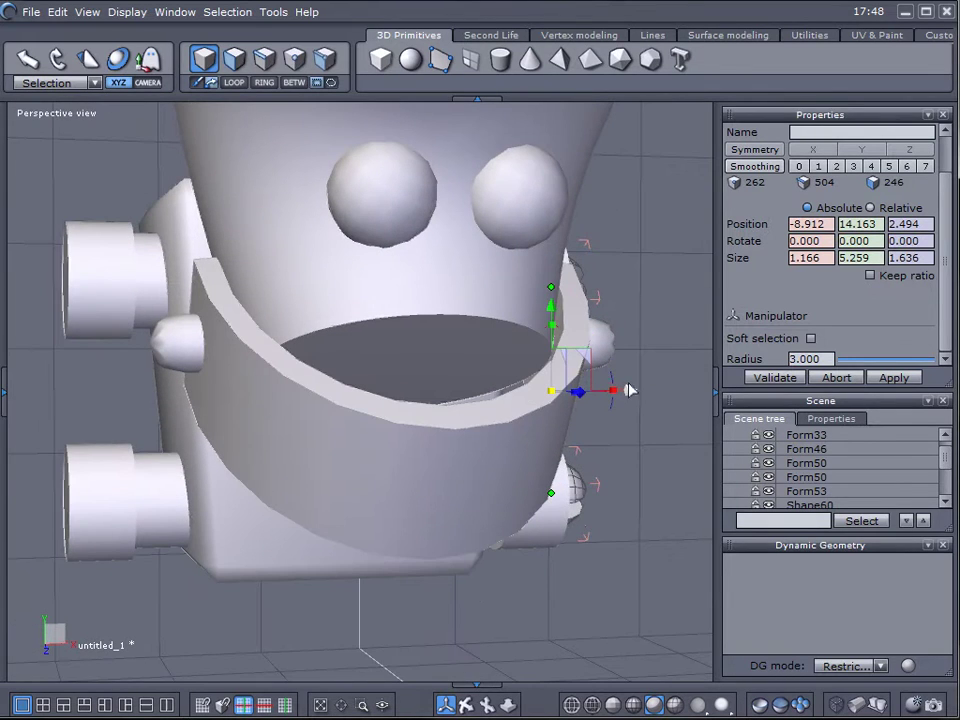
{"action": "middle_click_drag", "start_coordinate": [636, 395], "coordinate": [260, 486]}
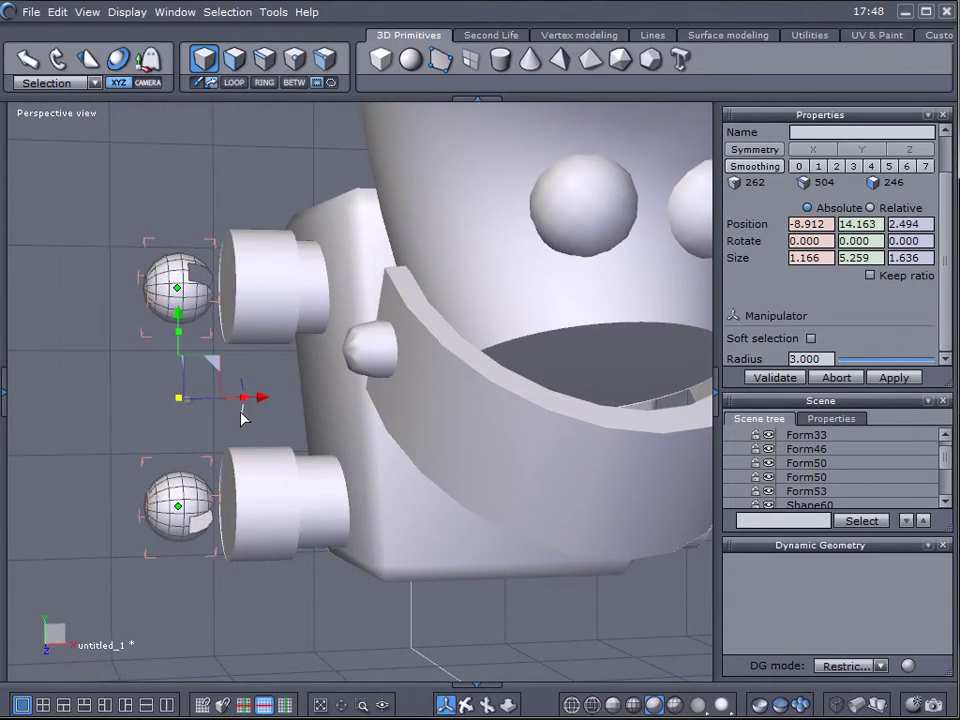
{"action": "left_click_drag", "start_coordinate": [242, 418], "coordinate": [47, 390]}
{"action": "left_click_drag", "start_coordinate": [249, 400], "coordinate": [312, 400]}
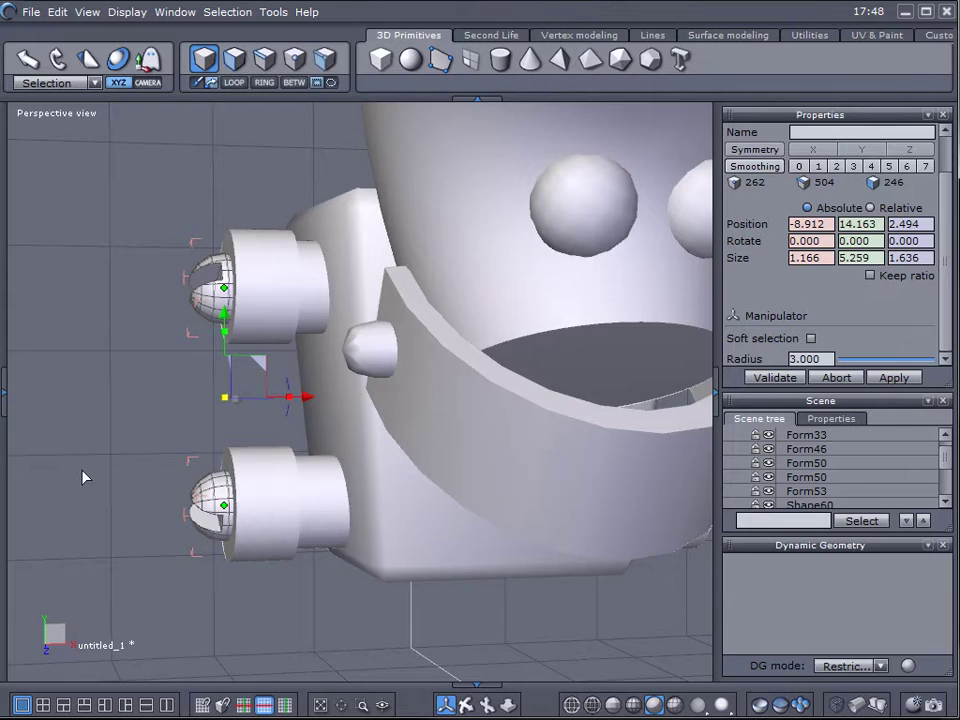
{"action": "middle_click_drag", "start_coordinate": [86, 476], "coordinate": [510, 497]}
{"action": "left_click", "coordinate": [594, 514]}
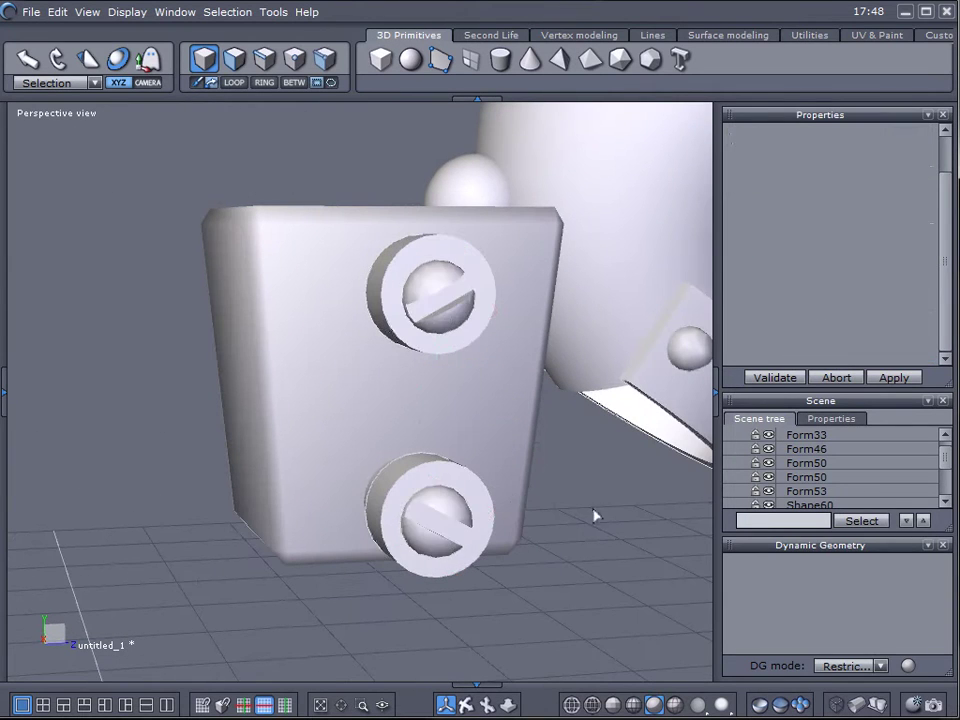
Create a thin upright cylinder about 0.25 across and 3.64 high in the empty space beside the tapered box.
{"action": "middle_click_drag", "start_coordinate": [594, 514], "coordinate": [408, 484]}
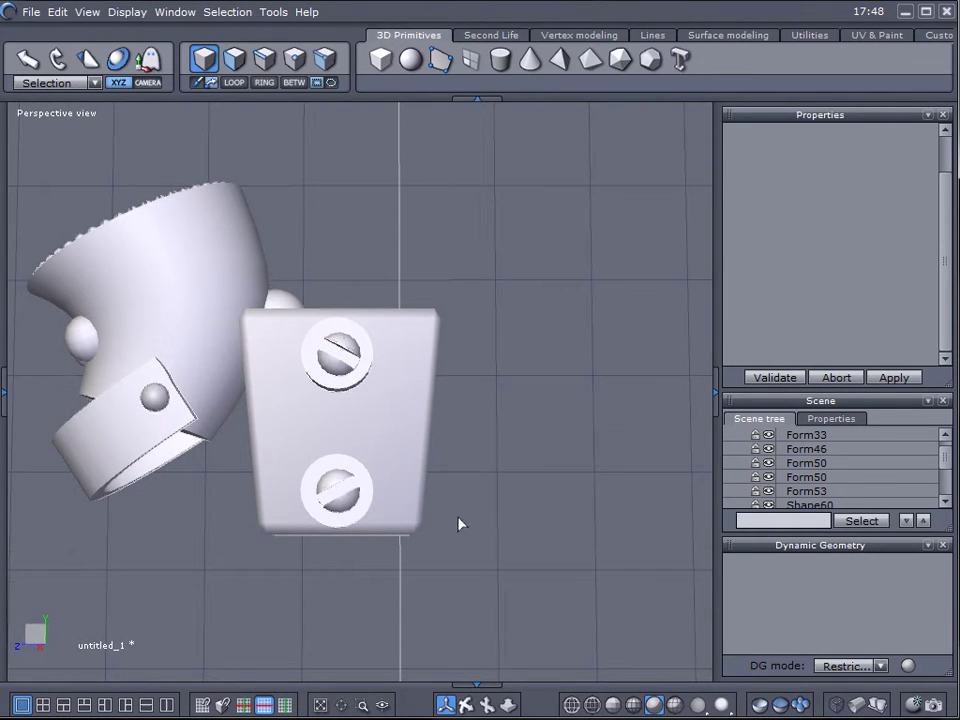
{"action": "middle_click_drag", "start_coordinate": [498, 521], "coordinate": [467, 497]}
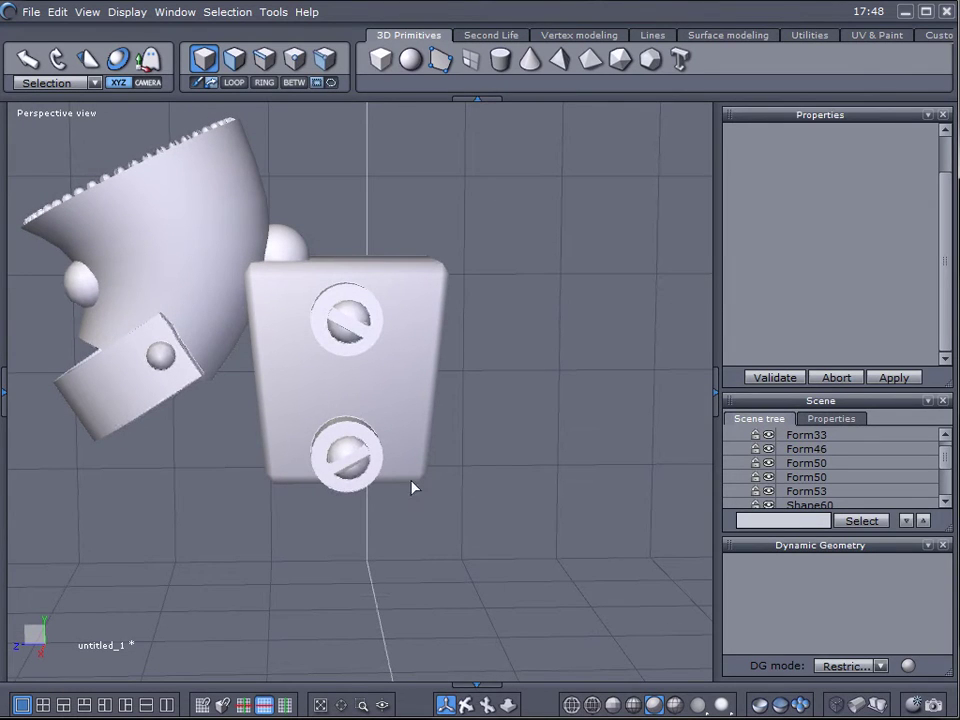
{"action": "middle_click_drag", "start_coordinate": [546, 461], "coordinate": [365, 437]}
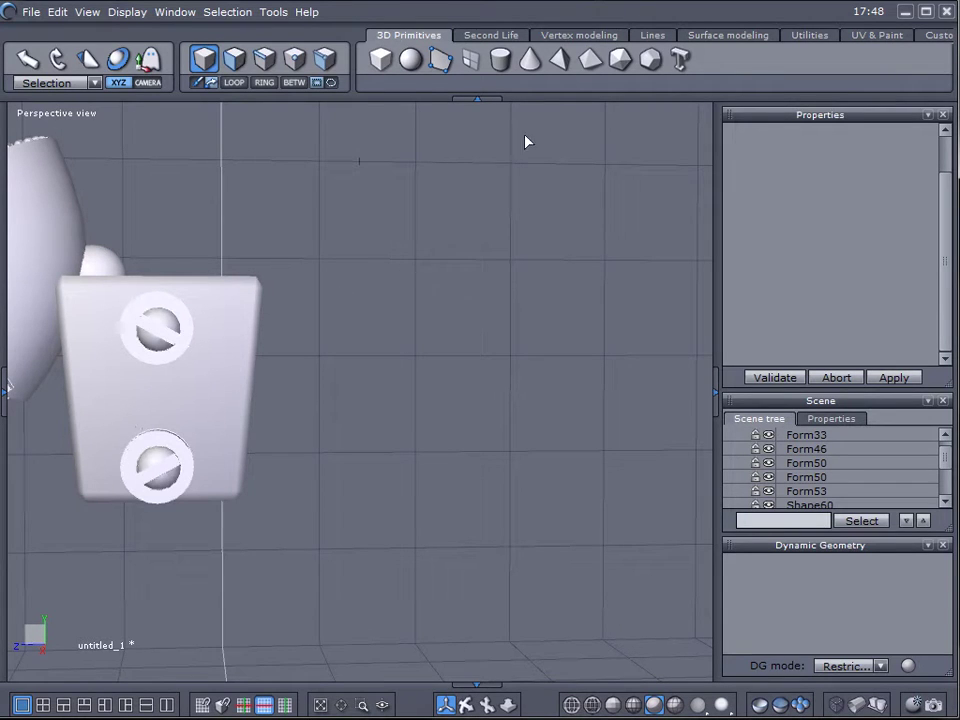
{"action": "left_click", "coordinate": [502, 62]}
{"action": "left_click", "coordinate": [430, 211]}
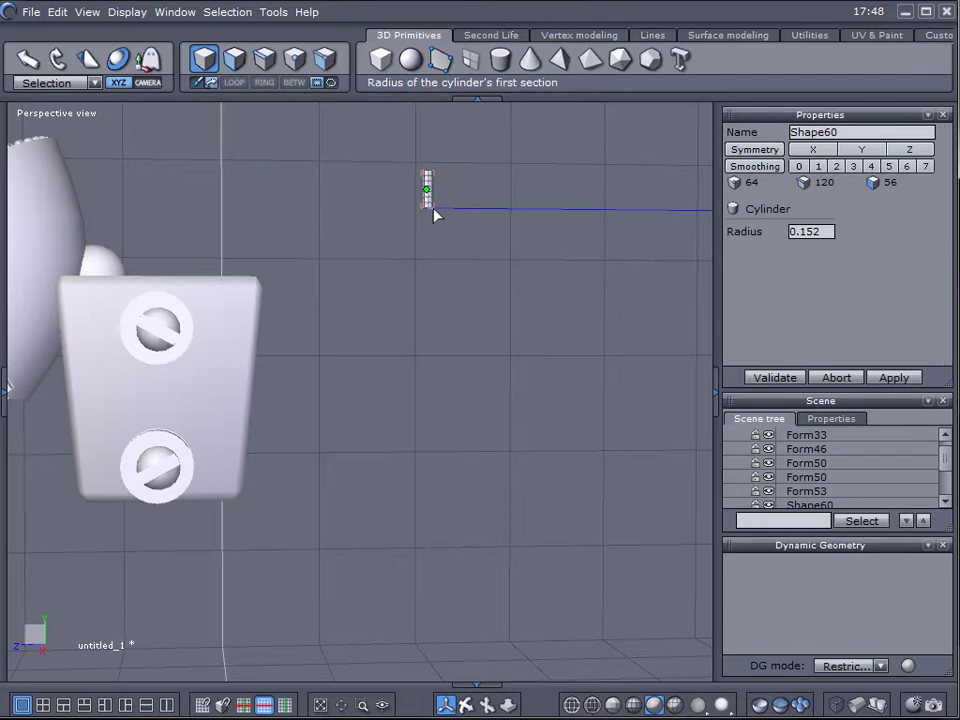
{"action": "left_click", "coordinate": [434, 215]}
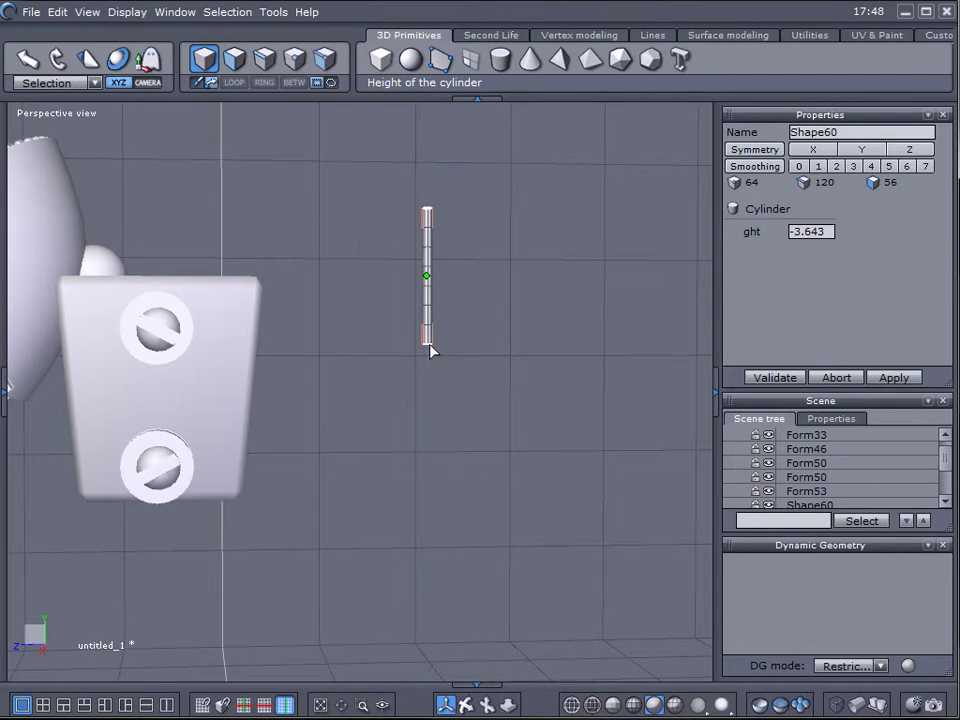
{"action": "left_click", "coordinate": [431, 349]}
{"action": "right_click_drag", "start_coordinate": [489, 372], "coordinate": [446, 272]}
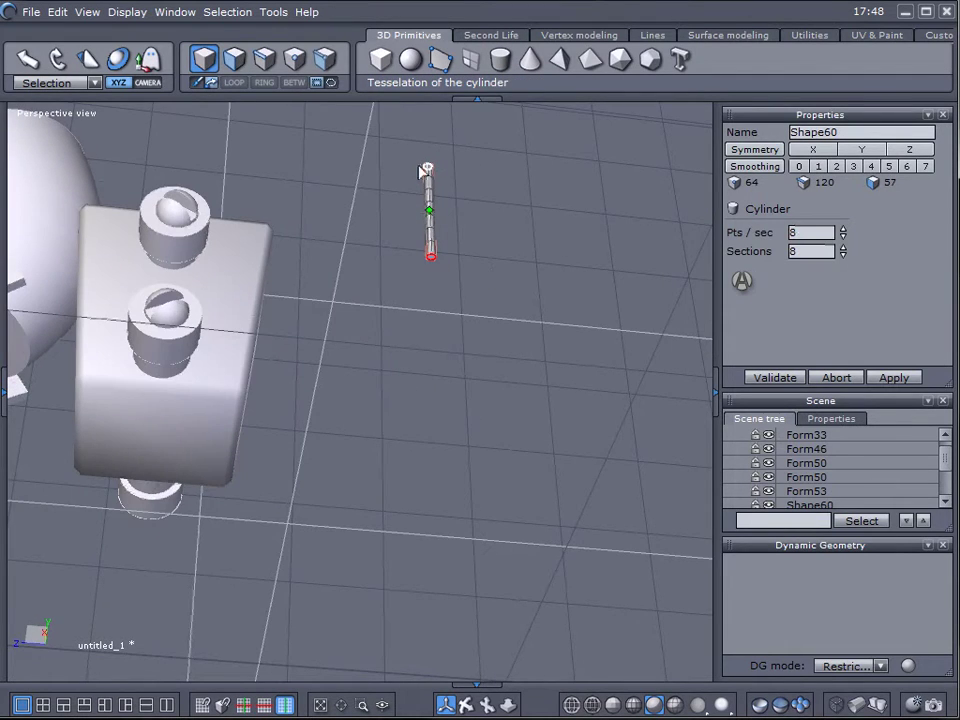
{"action": "mouse_move", "coordinate": [520, 240]}
{"action": "right_mouse_down"}
{"action": "mouse_move", "coordinate": [520, 334]}
{"action": "mouse_move", "coordinate": [488, 334]}
{"action": "mouse_move", "coordinate": [516, 258]}
{"action": "right_mouse_up"}
{"action": "left_click", "coordinate": [520, 334]}
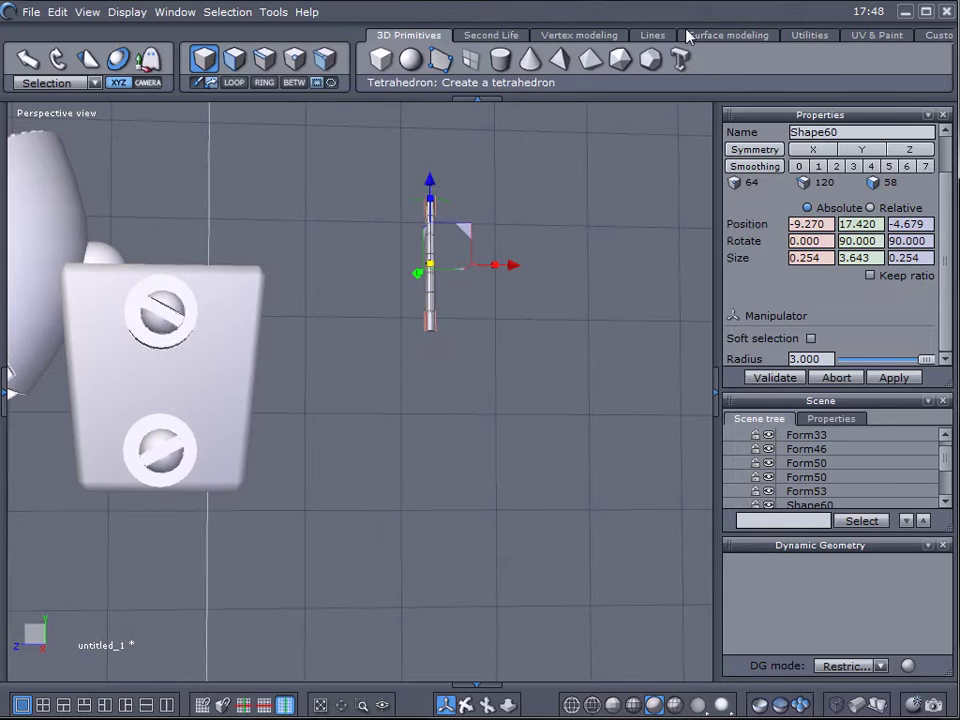
Draw a 12-point circle with a radius of about 2.25 and place it directly below the thin cylinder.
{"action": "left_click", "coordinate": [652, 34]}
{"action": "mouse_move", "coordinate": [564, 62]}
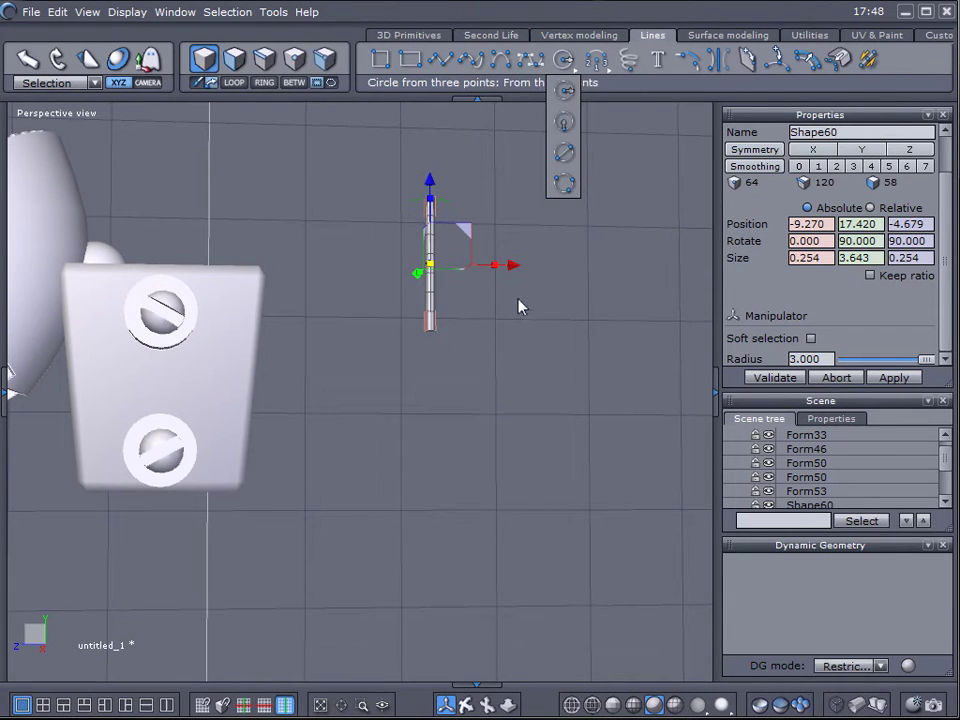
{"action": "left_click", "coordinate": [565, 92]}
{"action": "left_click", "coordinate": [295, 437]}
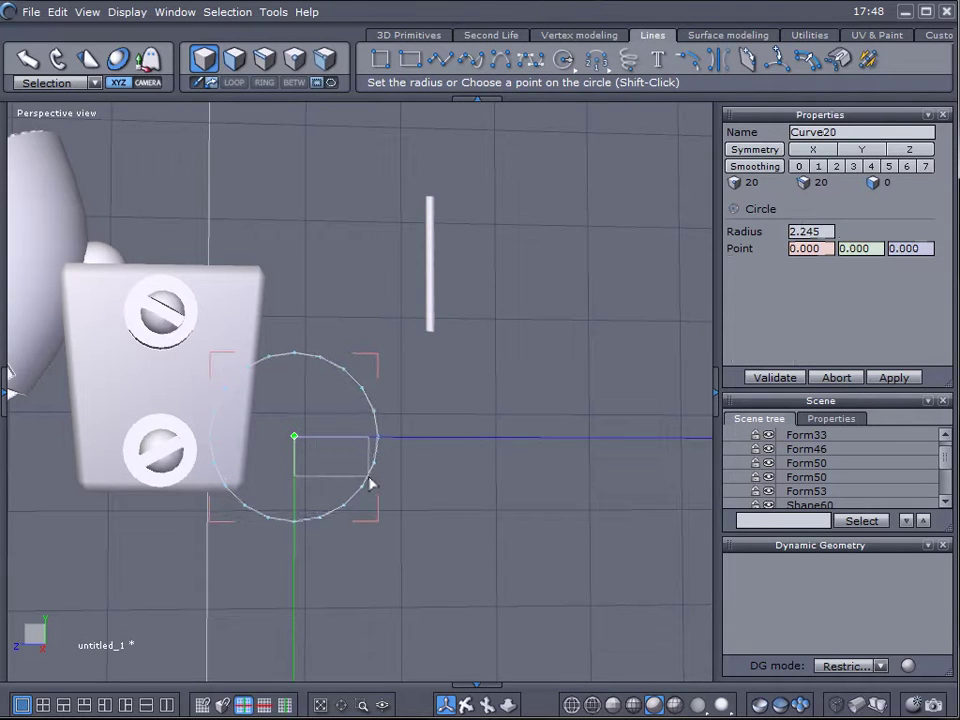
{"action": "left_click", "coordinate": [374, 487]}
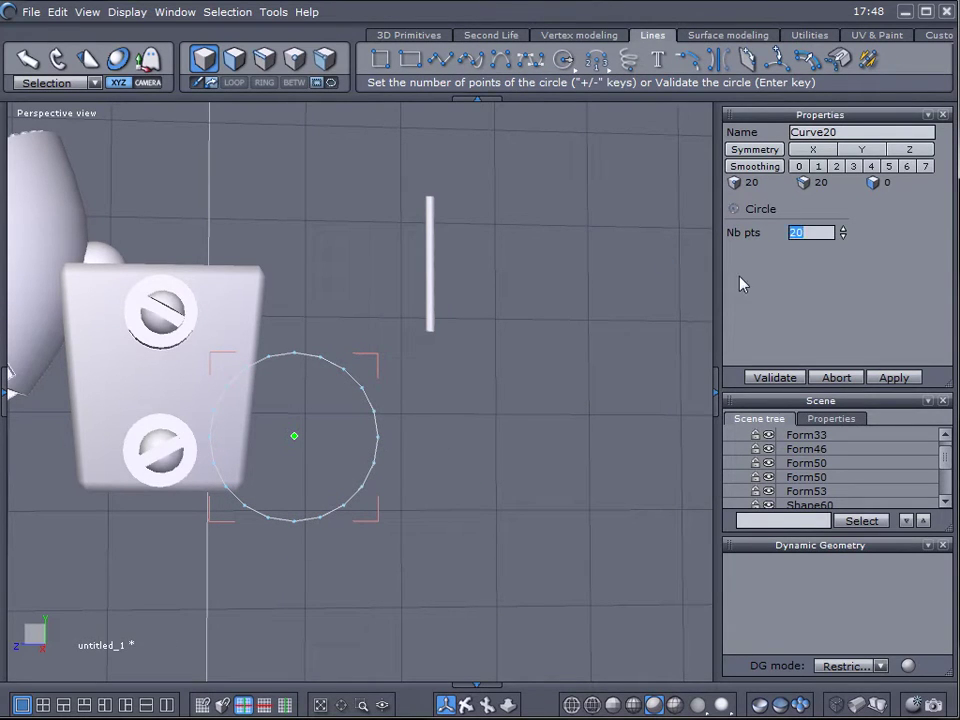
{"action": "type", "text": "12"}
{"action": "key", "text": "Return"}
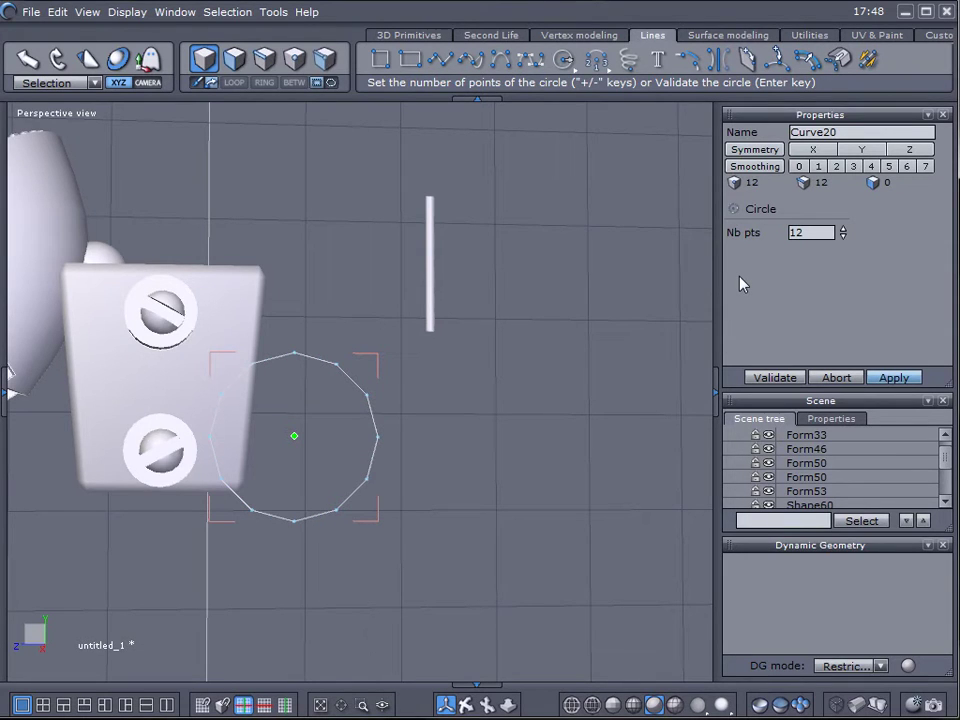
{"action": "key", "text": "Return"}
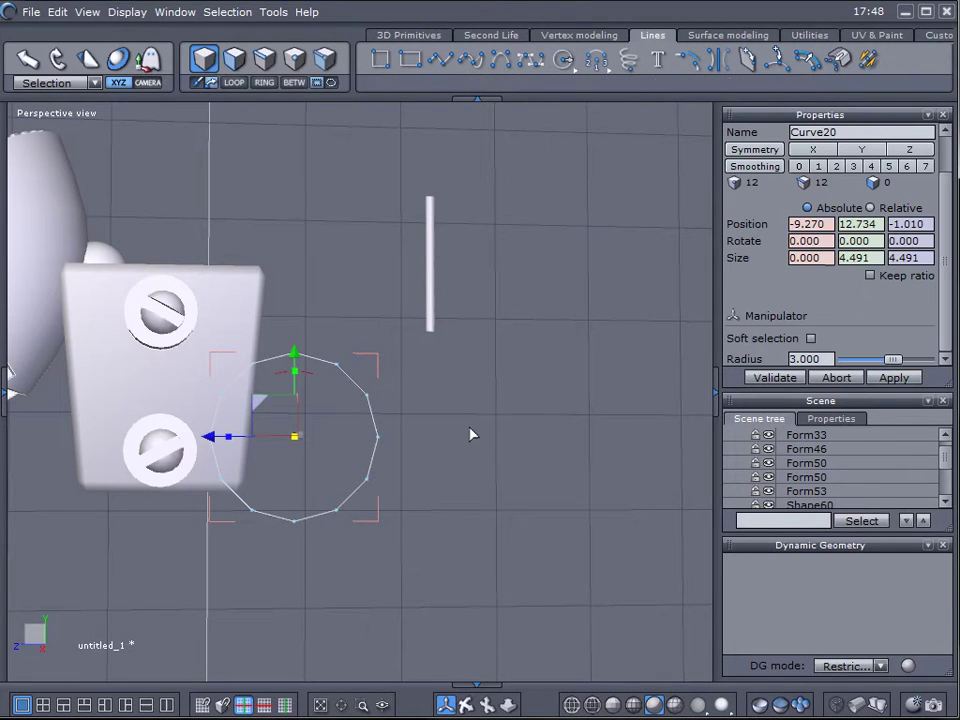
{"action": "left_click_drag", "start_coordinate": [218, 444], "coordinate": [368, 444]}
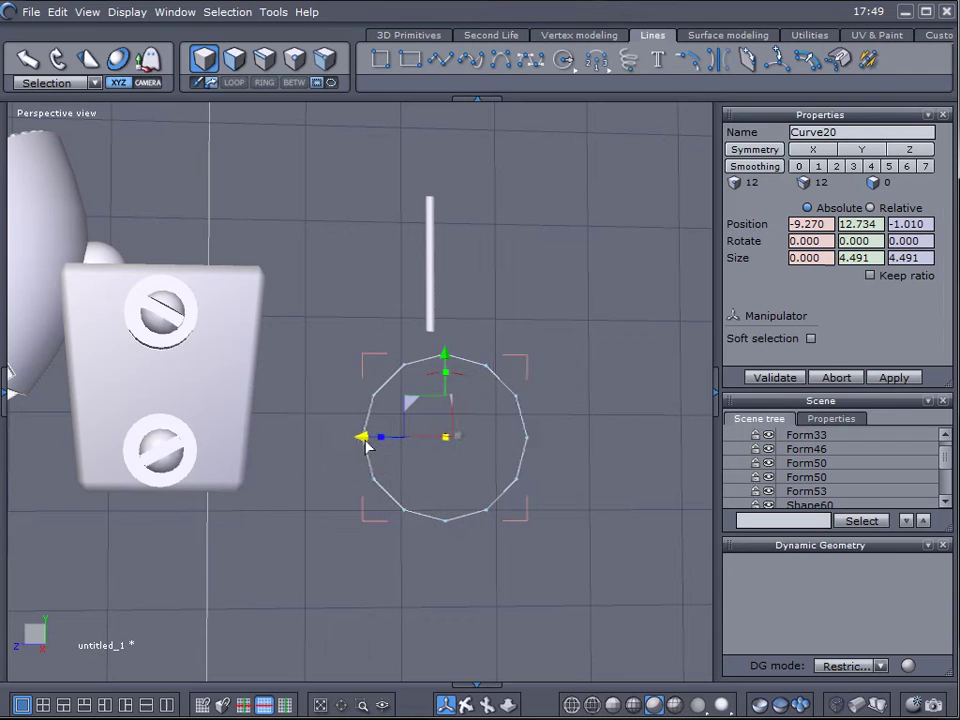
Shrink the thin cylinder to about 2.57 long and repeat it around the 12-point circle.
{"action": "left_click", "coordinate": [429, 300]}
{"action": "left_click_drag", "start_coordinate": [428, 266], "coordinate": [381, 261]}
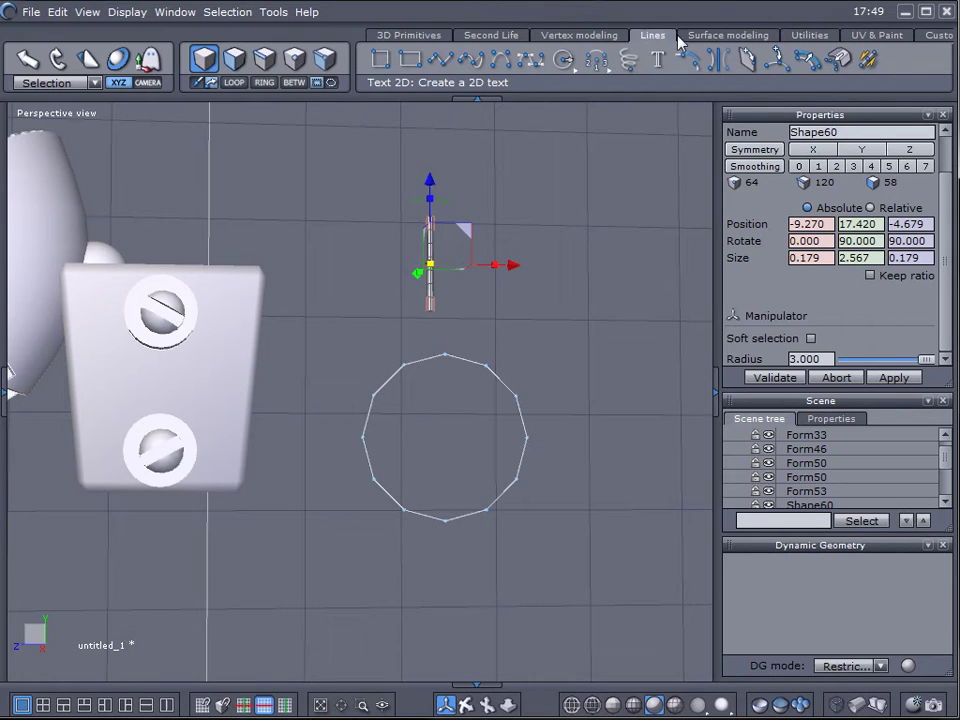
{"action": "left_click", "coordinate": [795, 37]}
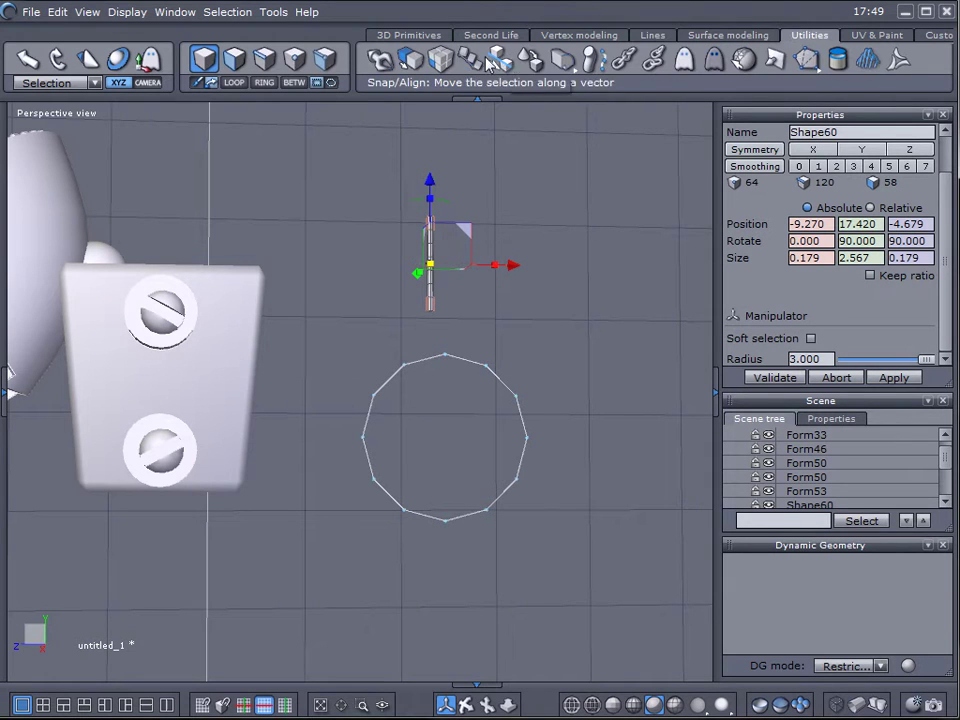
{"action": "left_click", "coordinate": [470, 60]}
{"action": "left_click", "coordinate": [500, 379]}
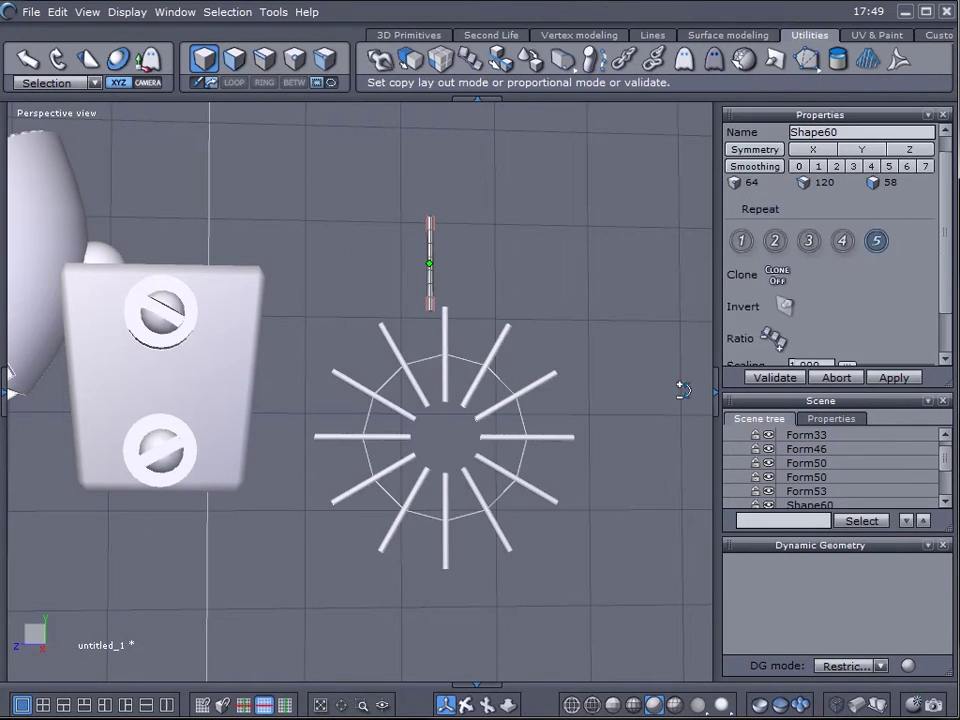
Compare the layout modes for the repeated cylinders and finish the copies with radial mode 5.
{"action": "middle_click_drag", "start_coordinate": [481, 510], "coordinate": [405, 527]}
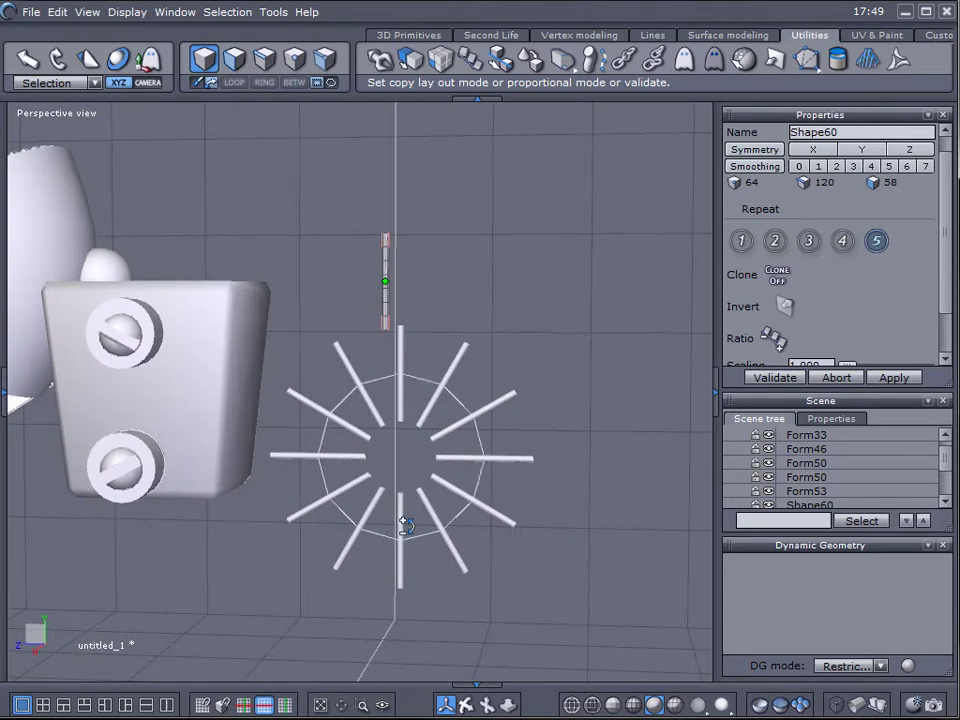
{"action": "left_click", "coordinate": [842, 240]}
{"action": "left_click", "coordinate": [809, 244]}
{"action": "left_click", "coordinate": [745, 242]}
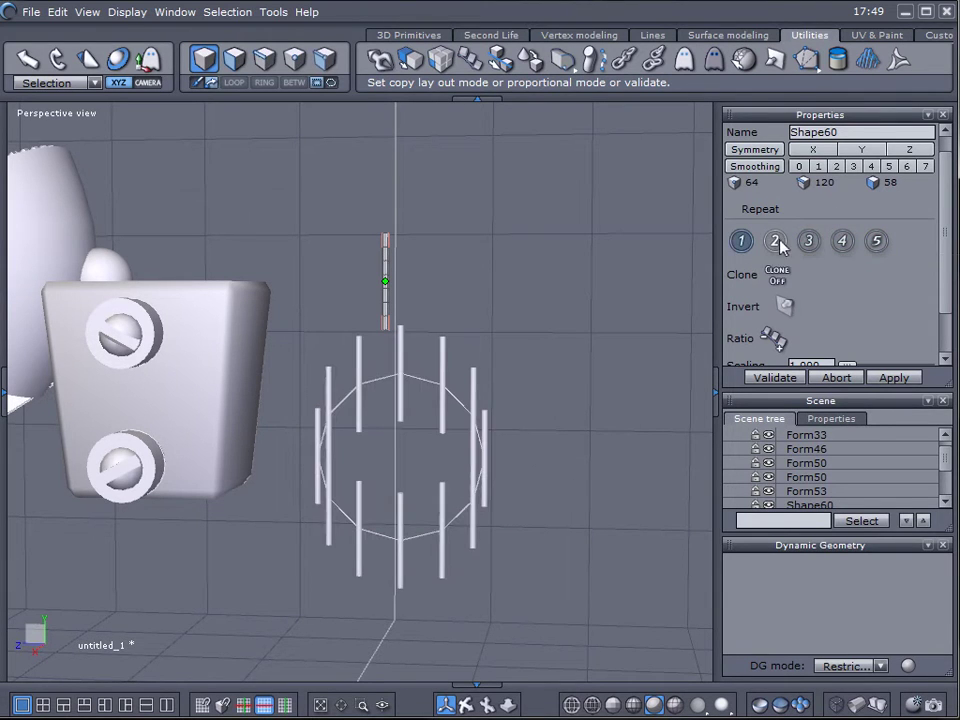
{"action": "left_click", "coordinate": [776, 242]}
{"action": "left_click", "coordinate": [877, 242]}
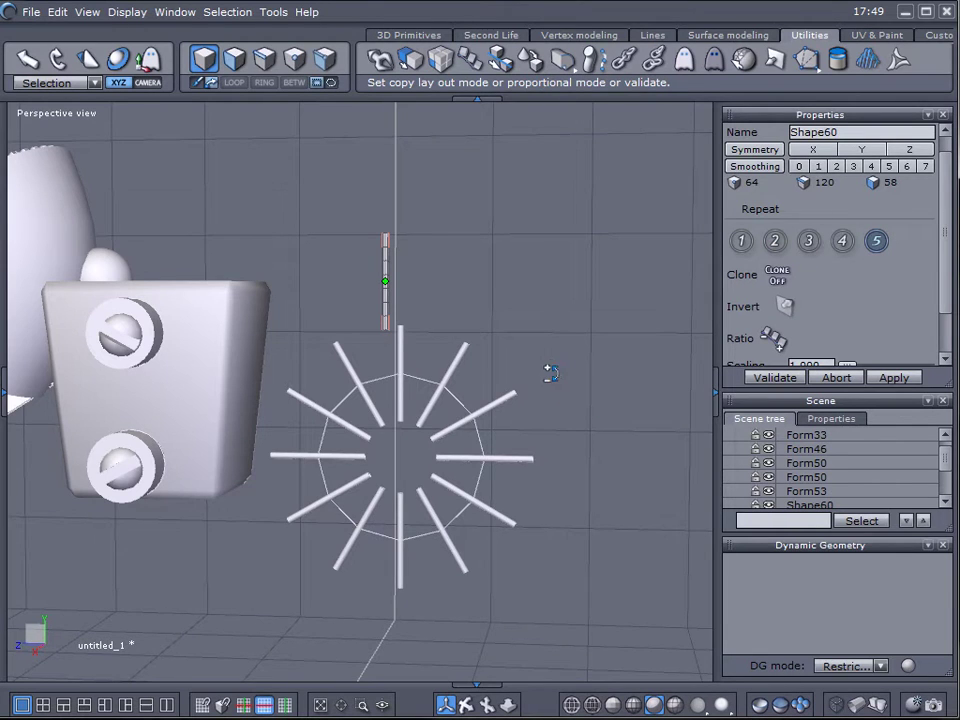
{"action": "middle_click_drag", "start_coordinate": [550, 372], "coordinate": [607, 370]}
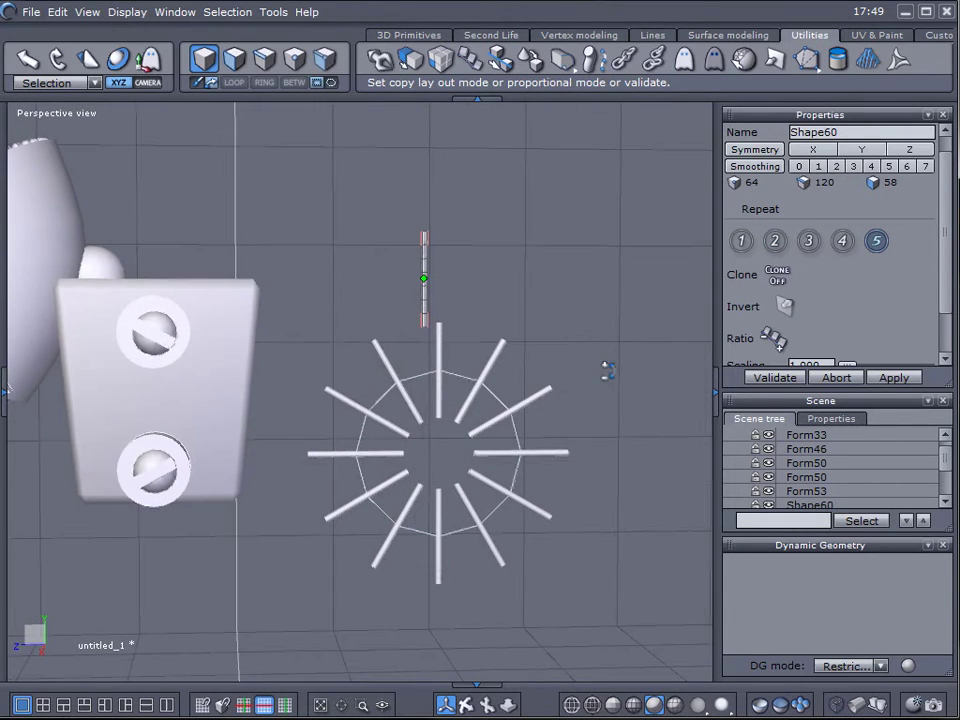
{"action": "key", "text": "space"}
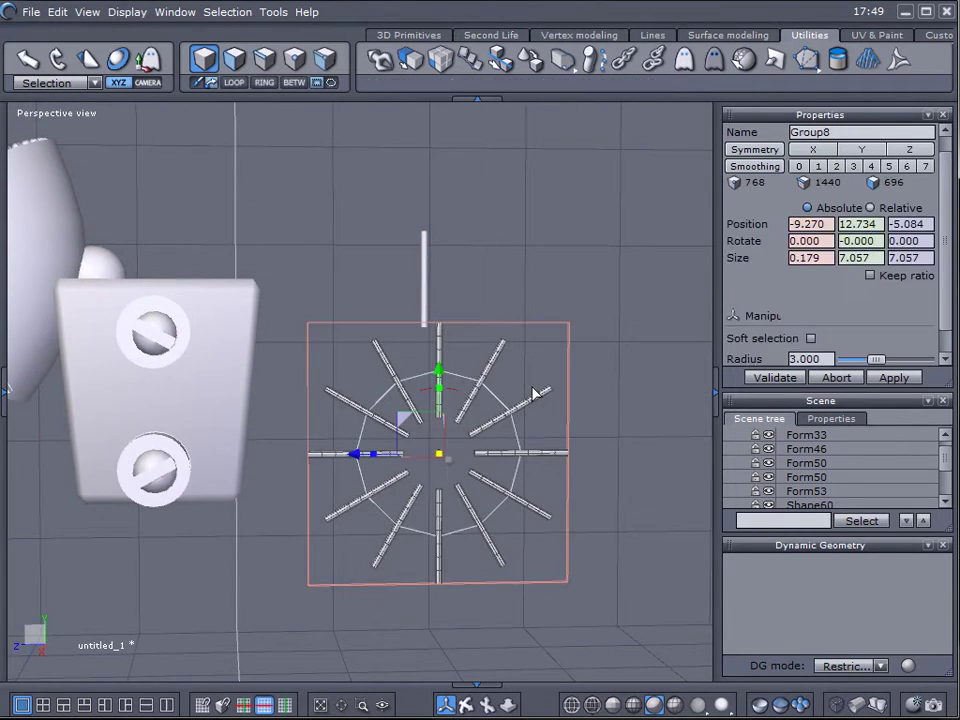
Scale the spoke ring to about 4.3 across and centre it around the lower slotted hub on the box's side.
{"action": "left_click_drag", "start_coordinate": [440, 456], "coordinate": [90, 452]}
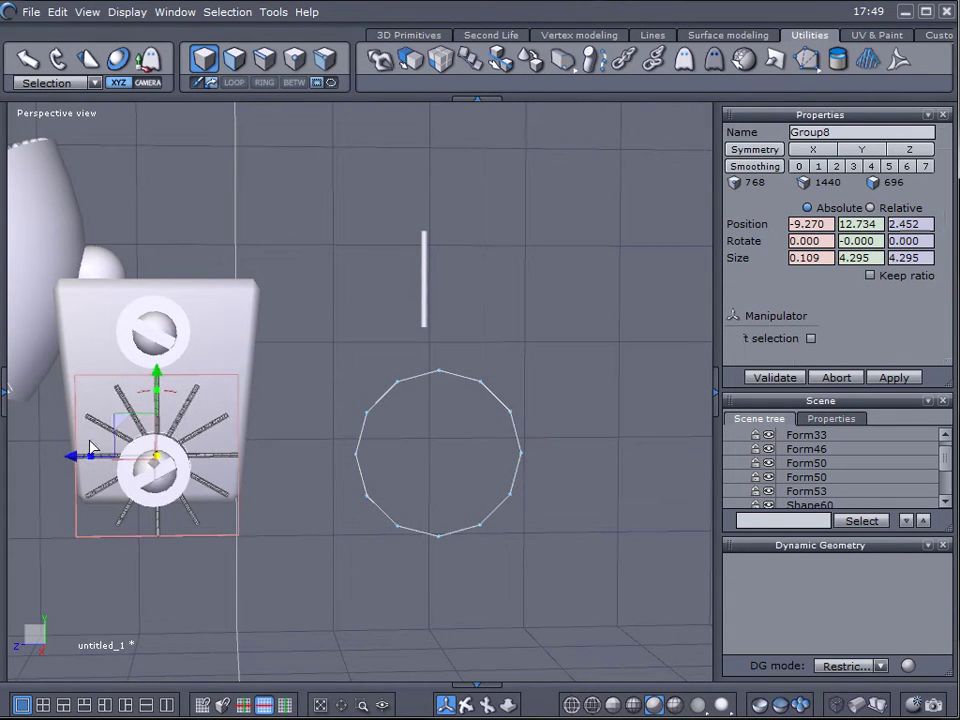
{"action": "middle_click_drag", "start_coordinate": [225, 456], "coordinate": [257, 424]}
{"action": "left_click_drag", "start_coordinate": [183, 343], "coordinate": [180, 360]}
{"action": "middle_click_drag", "start_coordinate": [214, 396], "coordinate": [503, 447]}
{"action": "left_click_drag", "start_coordinate": [575, 447], "coordinate": [564, 446]}
{"action": "middle_click_drag", "start_coordinate": [564, 446], "coordinate": [369, 446]}
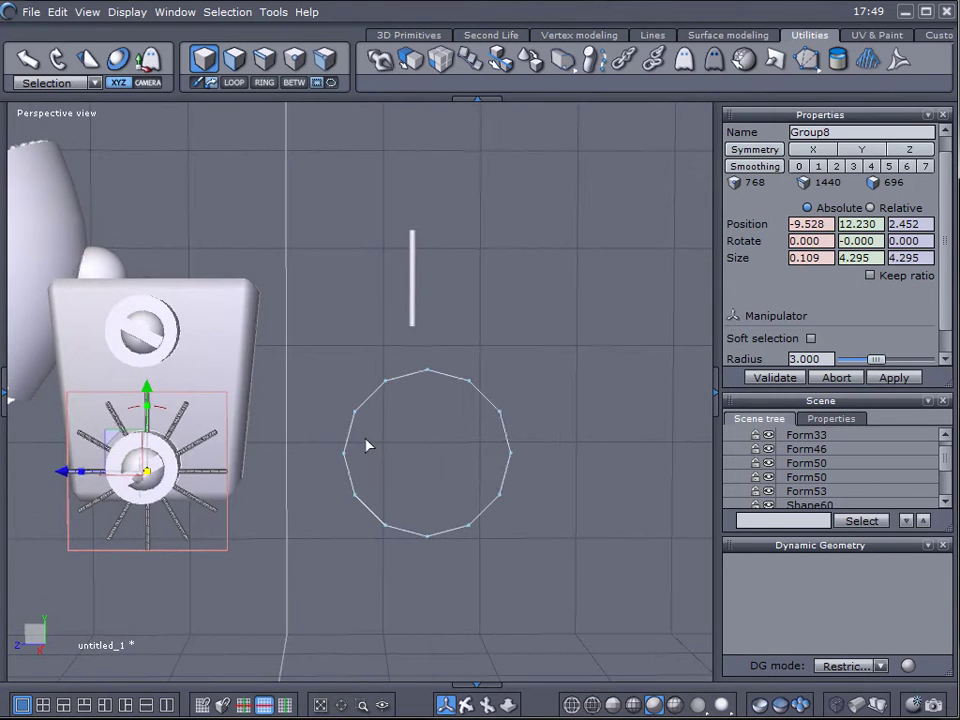
Delete the guide circle and stretch the leftover cylinder into a thin rod about 11.35 long.
{"action": "left_click", "coordinate": [454, 381]}
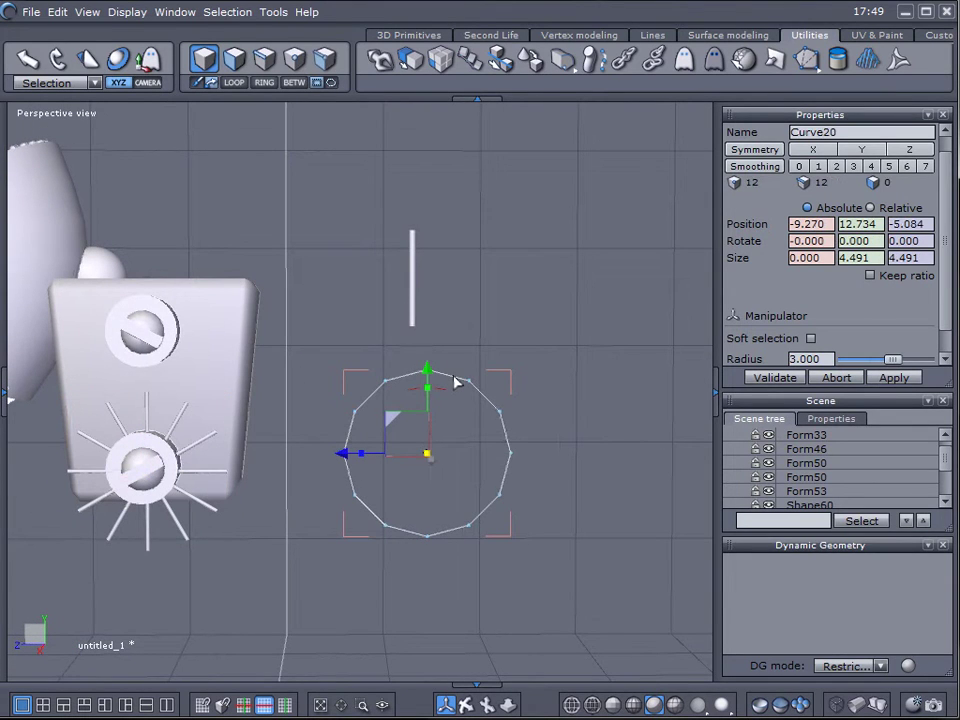
{"action": "key", "text": "Delete"}
{"action": "left_click", "coordinate": [414, 280]}
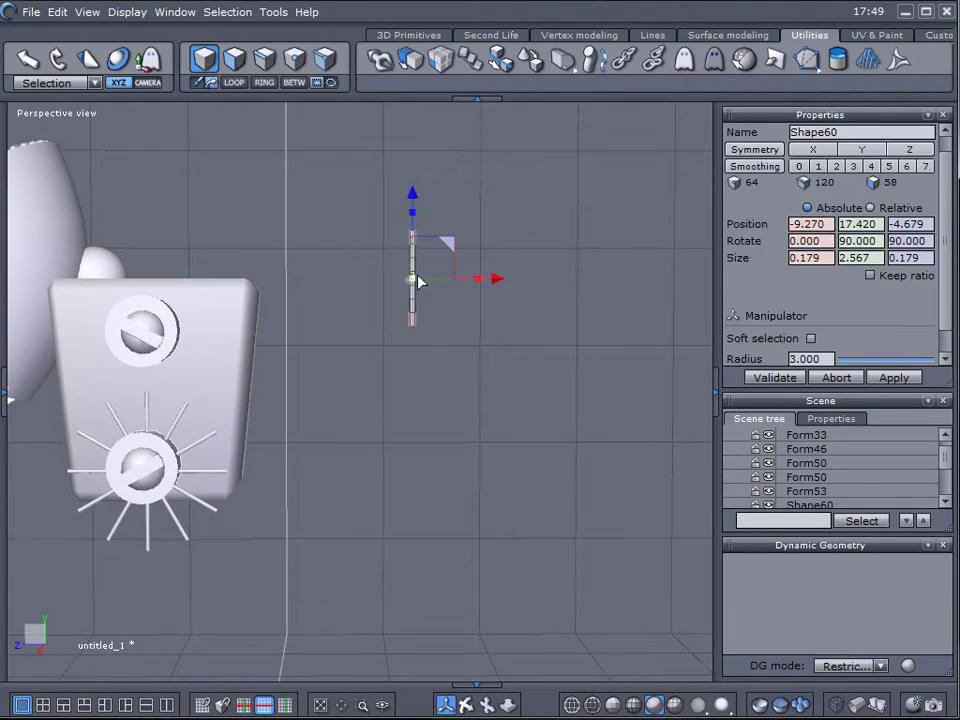
{"action": "middle_click_drag", "start_coordinate": [418, 282], "coordinate": [445, 363]}
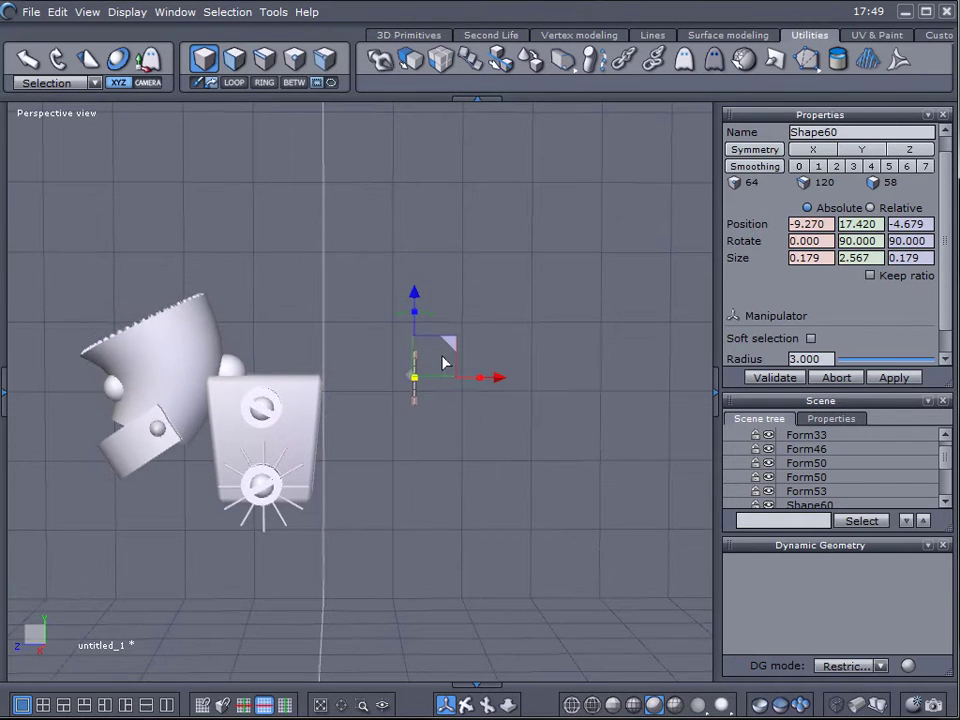
{"action": "left_click_drag", "start_coordinate": [414, 316], "coordinate": [364, 388]}
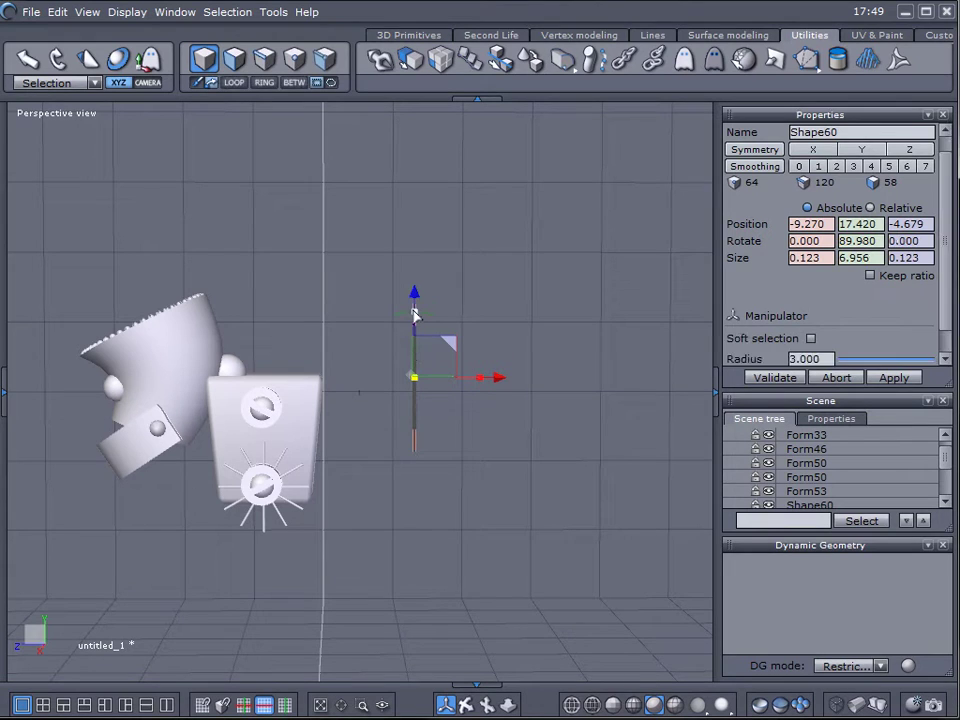
{"action": "left_click_drag", "start_coordinate": [414, 315], "coordinate": [408, 256]}
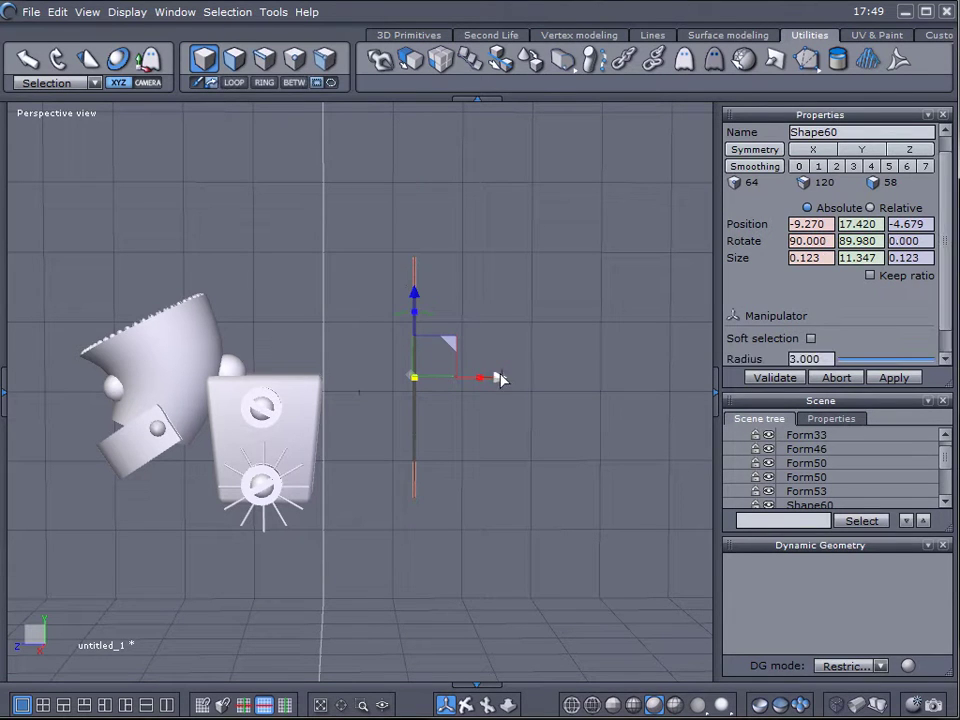
Move the long rod over the box and raise it so it stands on the top face like an antenna.
{"action": "left_click_drag", "start_coordinate": [499, 379], "coordinate": [369, 377]}
{"action": "middle_click_drag", "start_coordinate": [369, 377], "coordinate": [395, 358]}
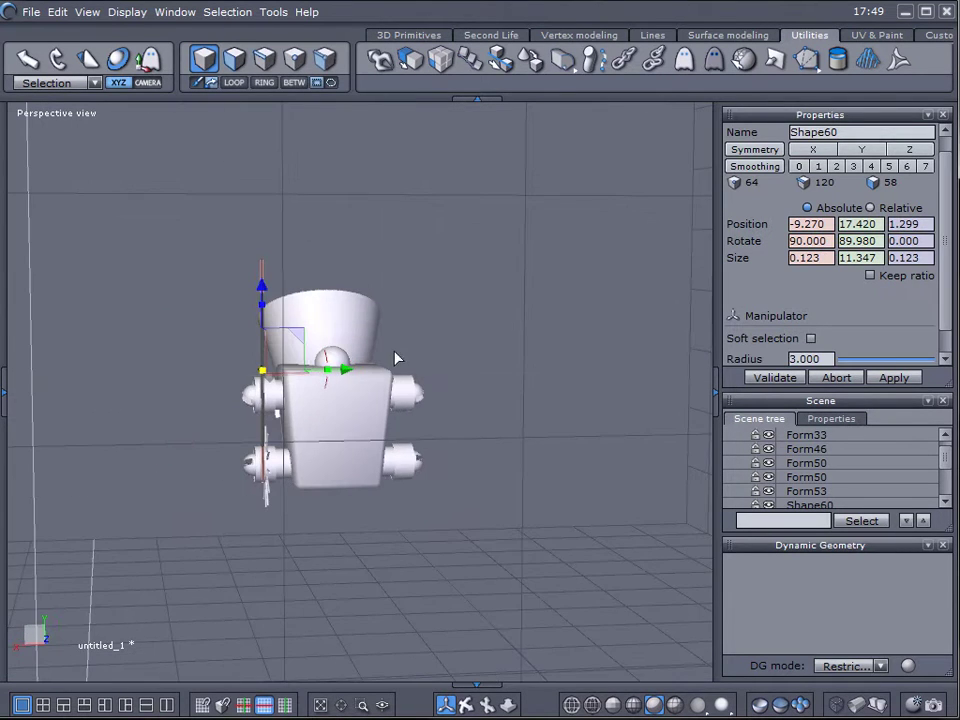
{"action": "left_click_drag", "start_coordinate": [343, 373], "coordinate": [420, 369]}
{"action": "middle_click_drag", "start_coordinate": [420, 369], "coordinate": [283, 310]}
{"action": "left_click_drag", "start_coordinate": [291, 295], "coordinate": [296, 202]}
Copy the neck ball to the base of the antenna rod and scale the copy to about 1.6 across.
{"action": "left_click", "coordinate": [243, 373]}
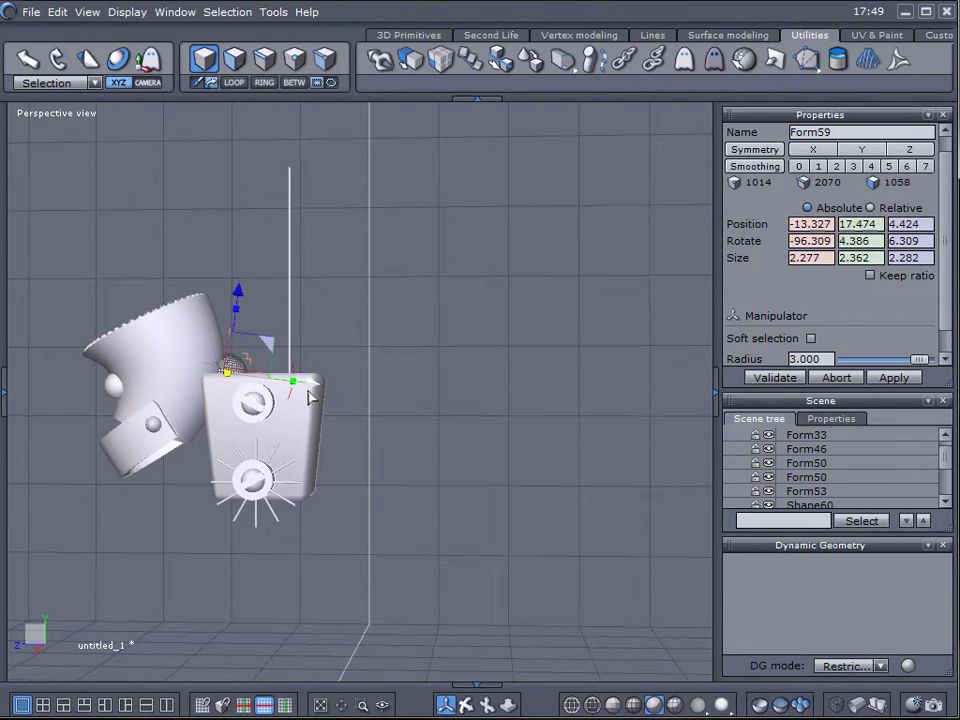
{"action": "left_click_drag", "start_coordinate": [378, 396], "coordinate": [369, 390]}
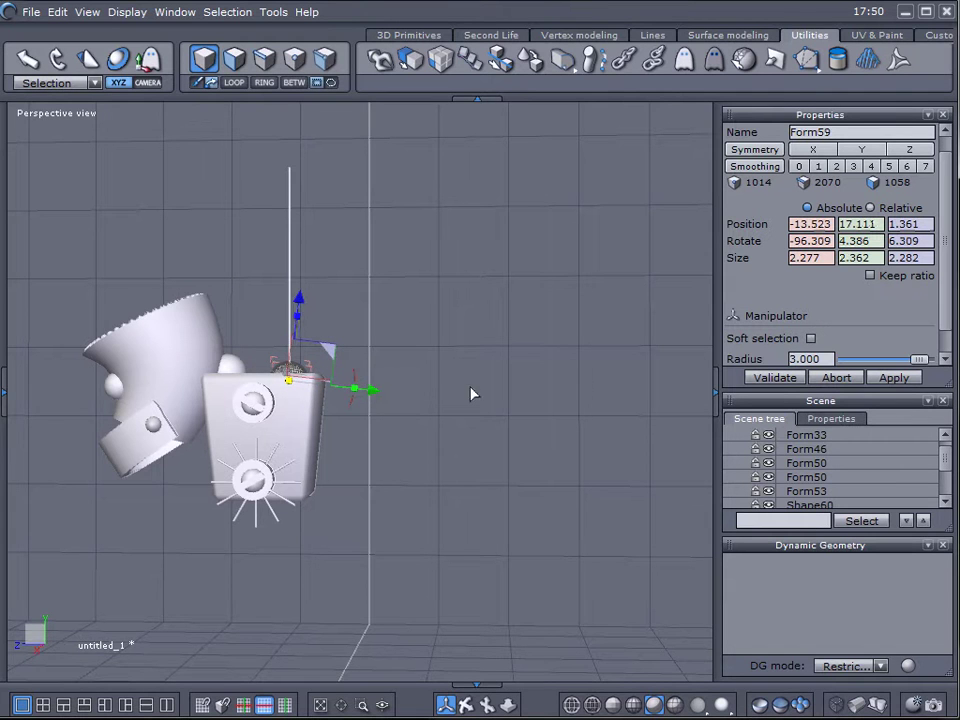
{"action": "middle_click_drag", "start_coordinate": [369, 390], "coordinate": [511, 379]}
{"action": "scroll", "coordinate": [463, 376], "scroll_direction": "up", "scroll_amount": 5}
{"action": "left_click_drag", "start_coordinate": [230, 306], "coordinate": [205, 293]}
{"action": "left_click_drag", "start_coordinate": [271, 291], "coordinate": [217, 293]}
{"action": "mouse_move", "coordinate": [281, 226]}
{"action": "left_mouse_down"}
{"action": "mouse_move", "coordinate": [284, 213]}
{"action": "mouse_move", "coordinate": [274, 218]}
{"action": "left_mouse_up"}
Create an open cylinder beside the box, about 5.6 across and 1.6 high, with 48 points per section and 8 sections.
{"action": "middle_click_drag", "start_coordinate": [290, 221], "coordinate": [411, 296]}
{"action": "scroll", "coordinate": [380, 283], "scroll_direction": "down", "scroll_amount": 5}
{"action": "scroll", "coordinate": [424, 443], "scroll_direction": "up", "scroll_amount": 3}
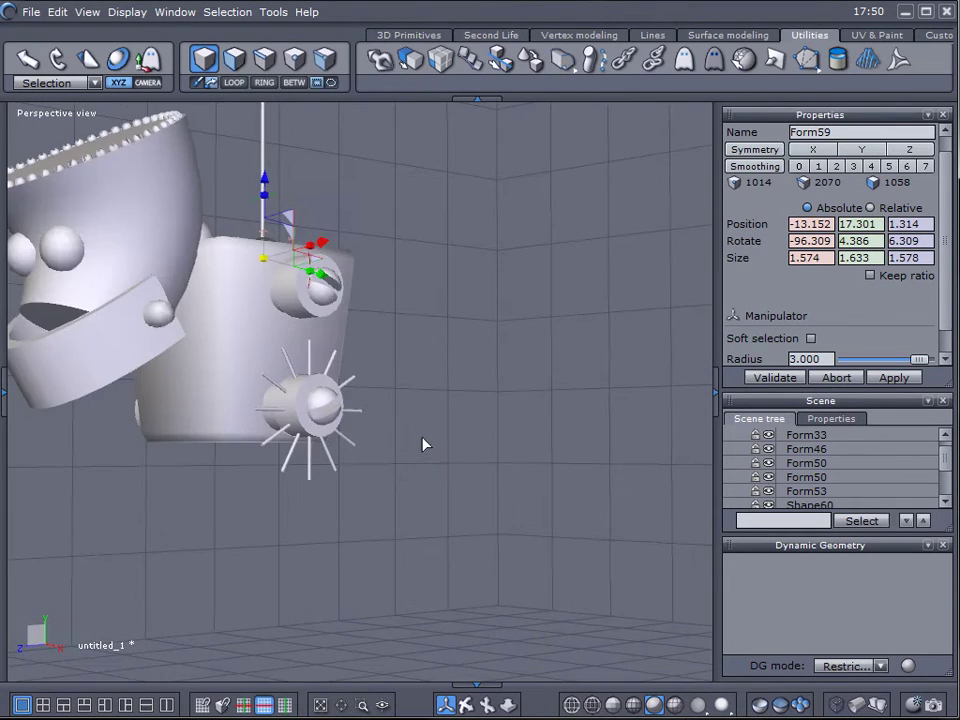
{"action": "middle_click_drag", "start_coordinate": [424, 443], "coordinate": [296, 464]}
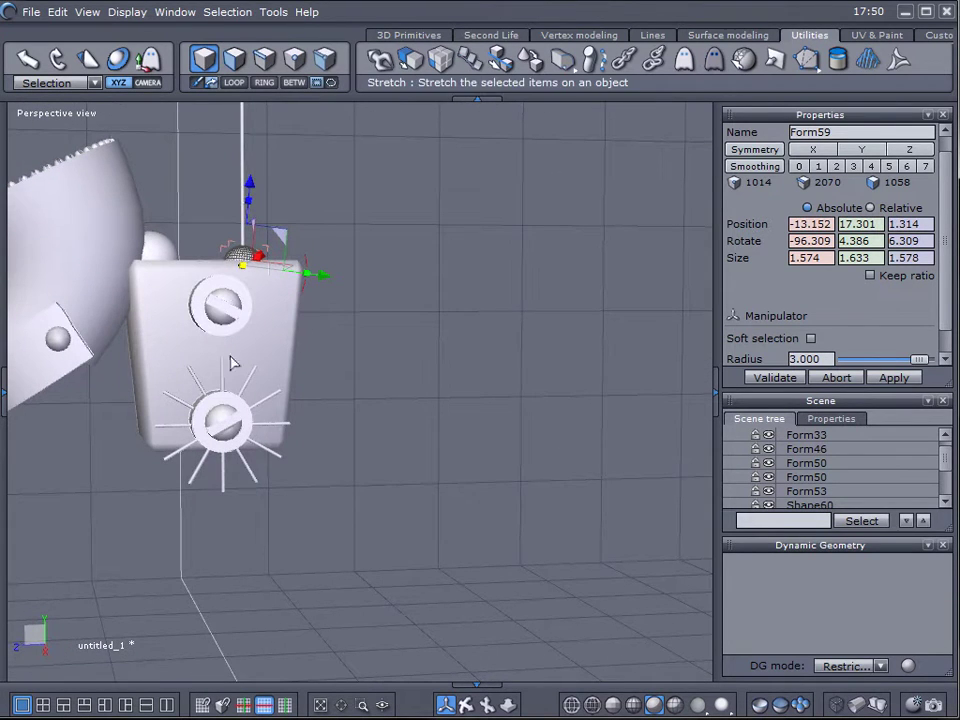
{"action": "left_click", "coordinate": [409, 35]}
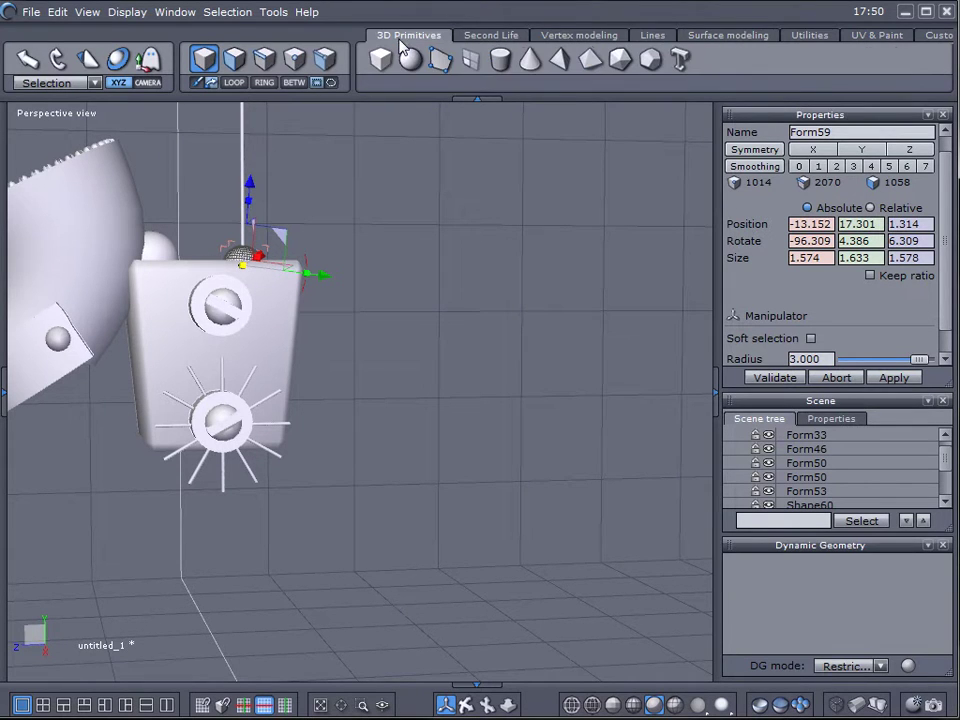
{"action": "left_click", "coordinate": [440, 59]}
{"action": "left_click_drag", "start_coordinate": [332, 405], "coordinate": [457, 271]}
{"action": "left_click", "coordinate": [457, 271]}
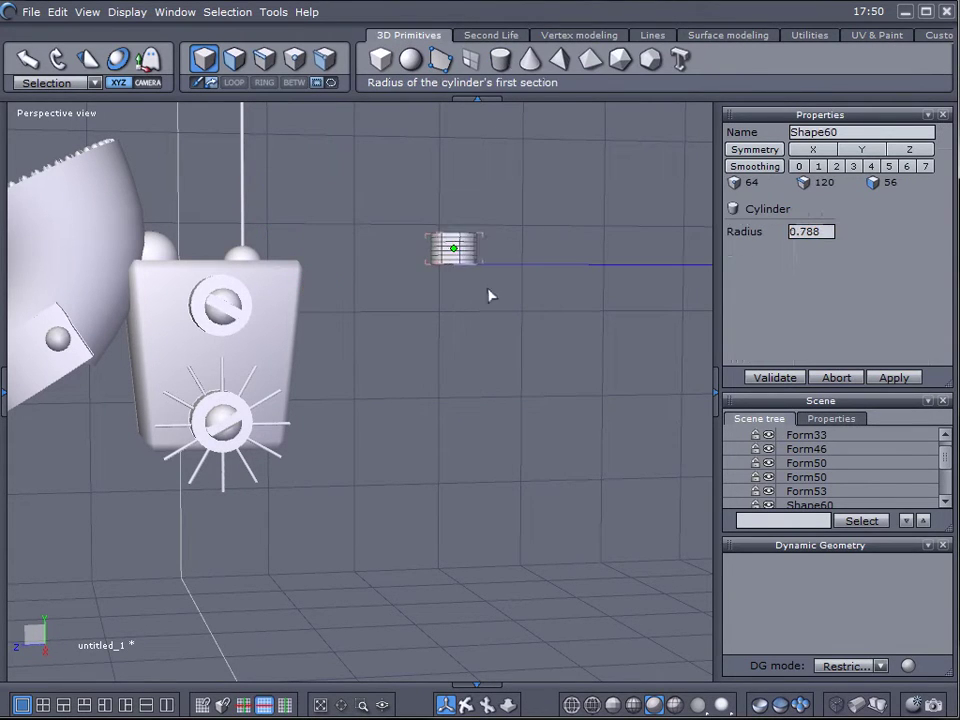
{"action": "left_click", "coordinate": [541, 275]}
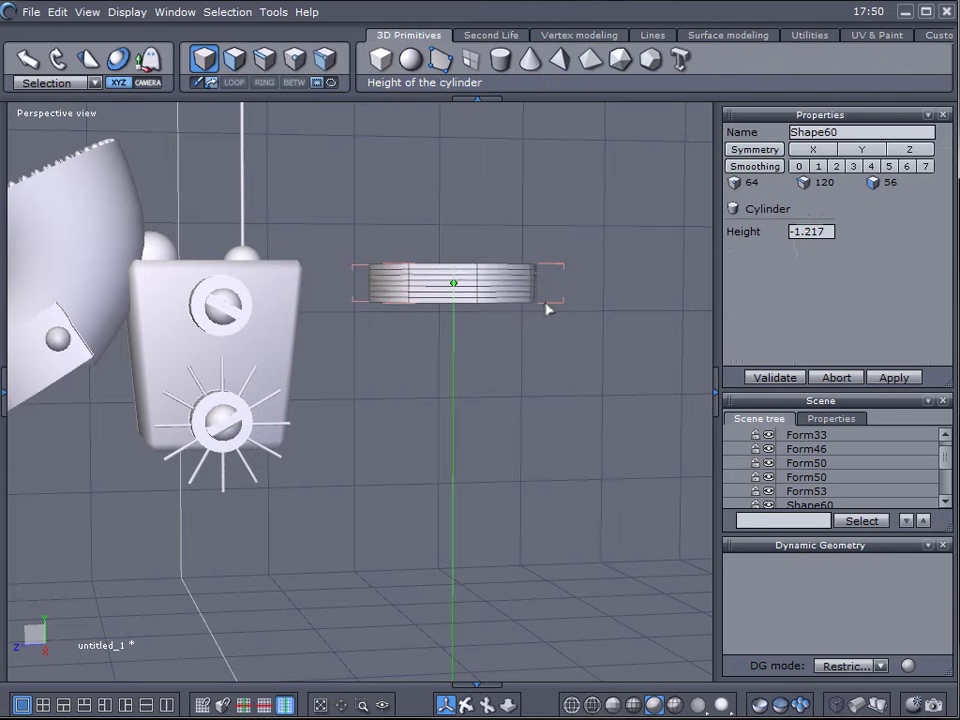
{"action": "left_click", "coordinate": [546, 320]}
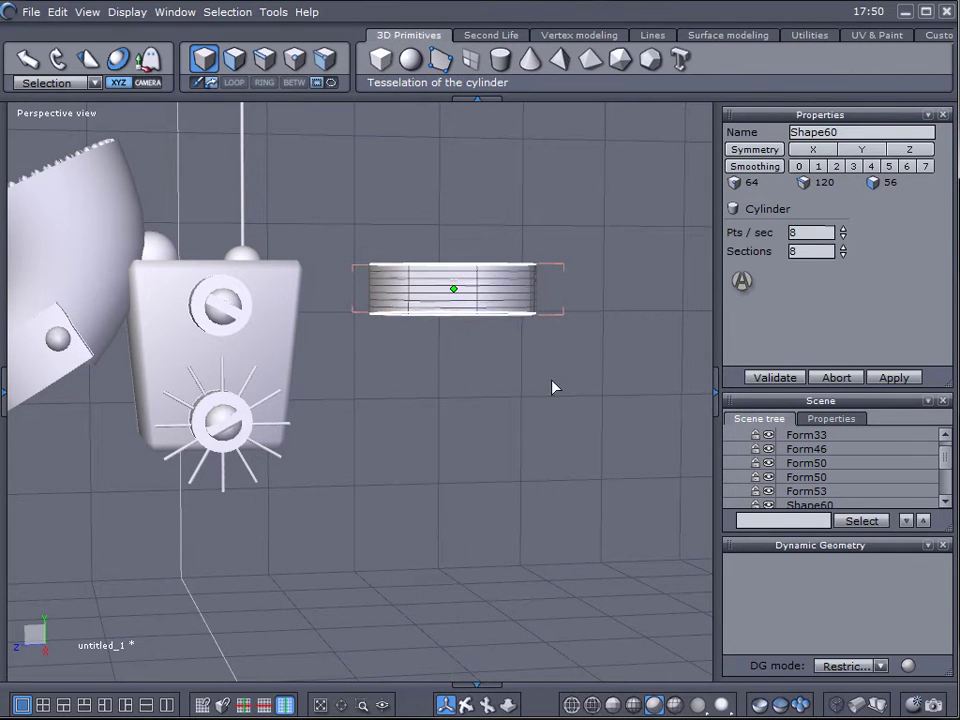
{"action": "right_click_drag", "start_coordinate": [553, 388], "coordinate": [546, 511]}
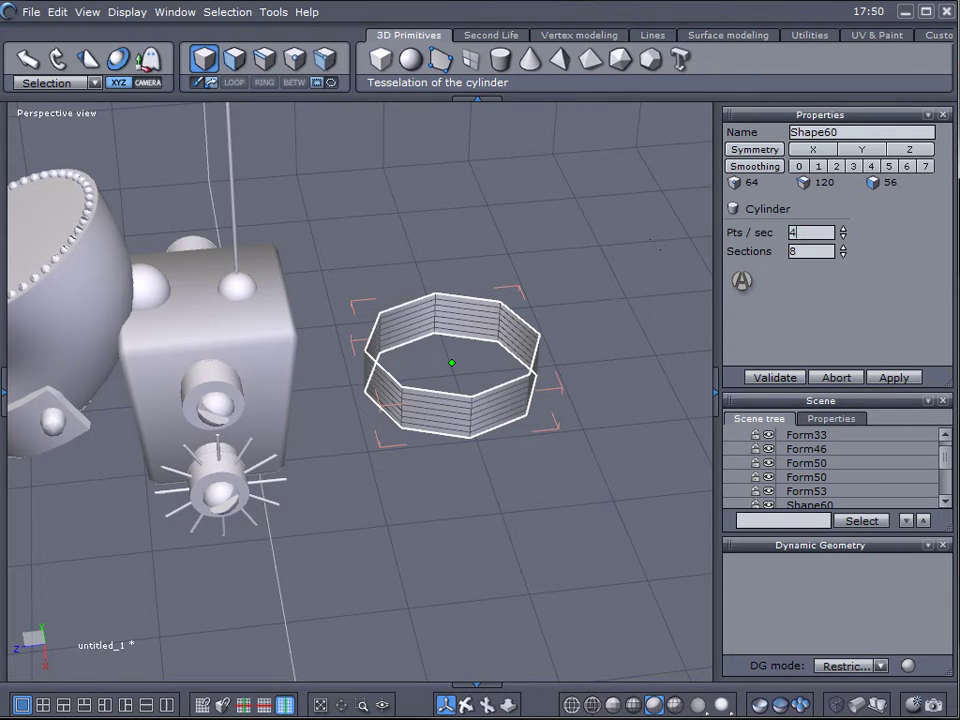
{"action": "key", "text": "Return"}
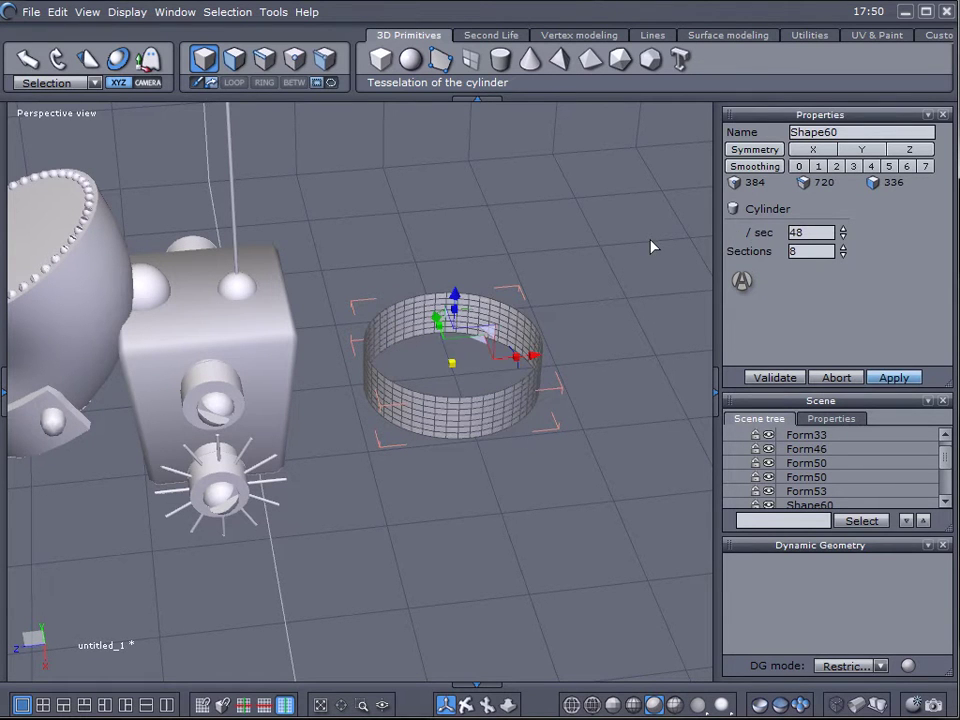
Turn the open cylinder 90 degrees so it stands upright facing sideways, and move it around the lower spoked hub.
{"action": "right_click_drag", "start_coordinate": [367, 474], "coordinate": [645, 429]}
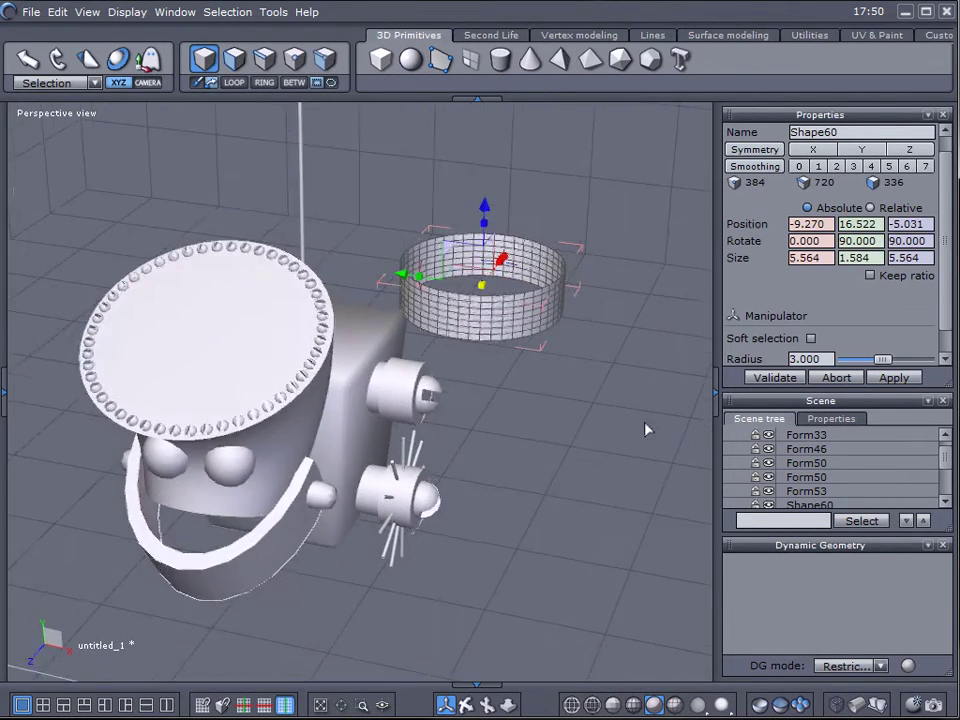
{"action": "left_click_drag", "start_coordinate": [410, 270], "coordinate": [551, 260]}
{"action": "key", "text": "ctrl+z"}
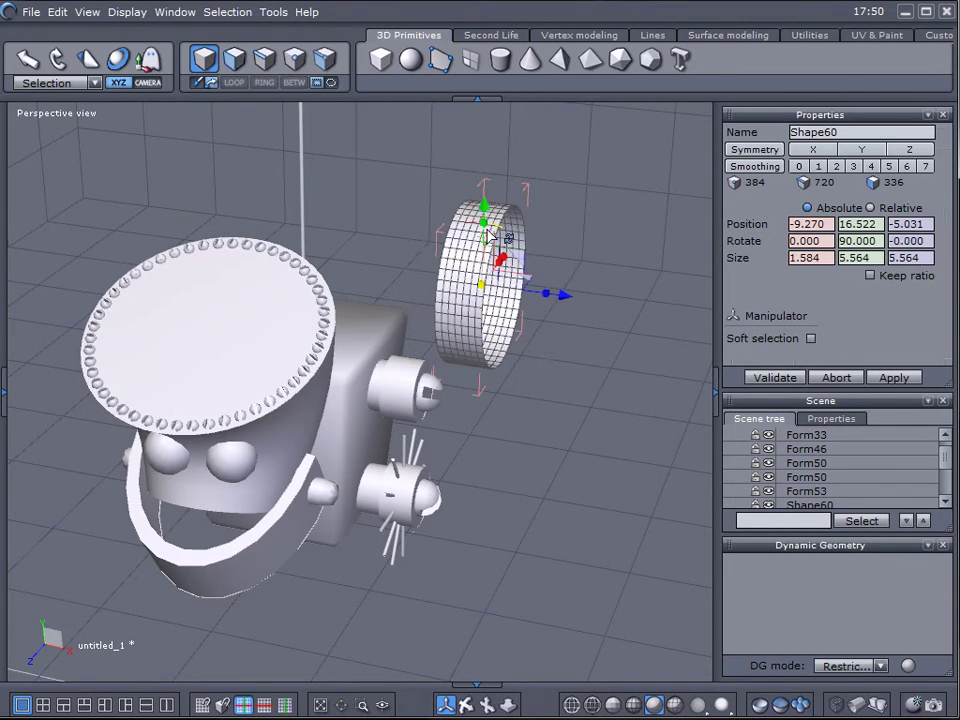
{"action": "right_click_drag", "start_coordinate": [615, 377], "coordinate": [332, 378]}
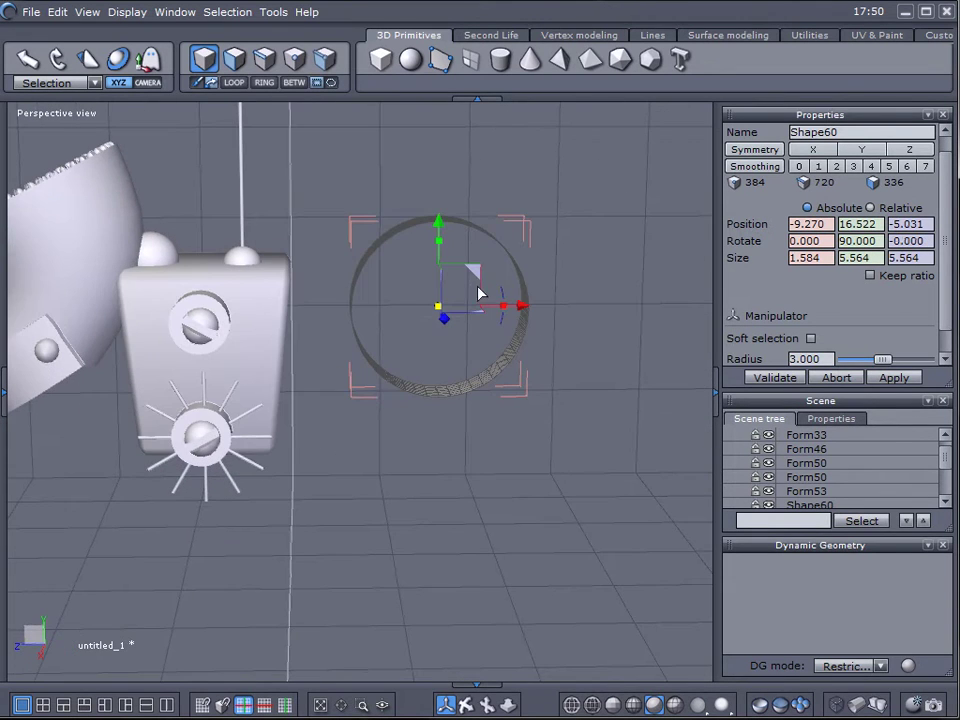
{"action": "left_click_drag", "start_coordinate": [478, 290], "coordinate": [248, 418]}
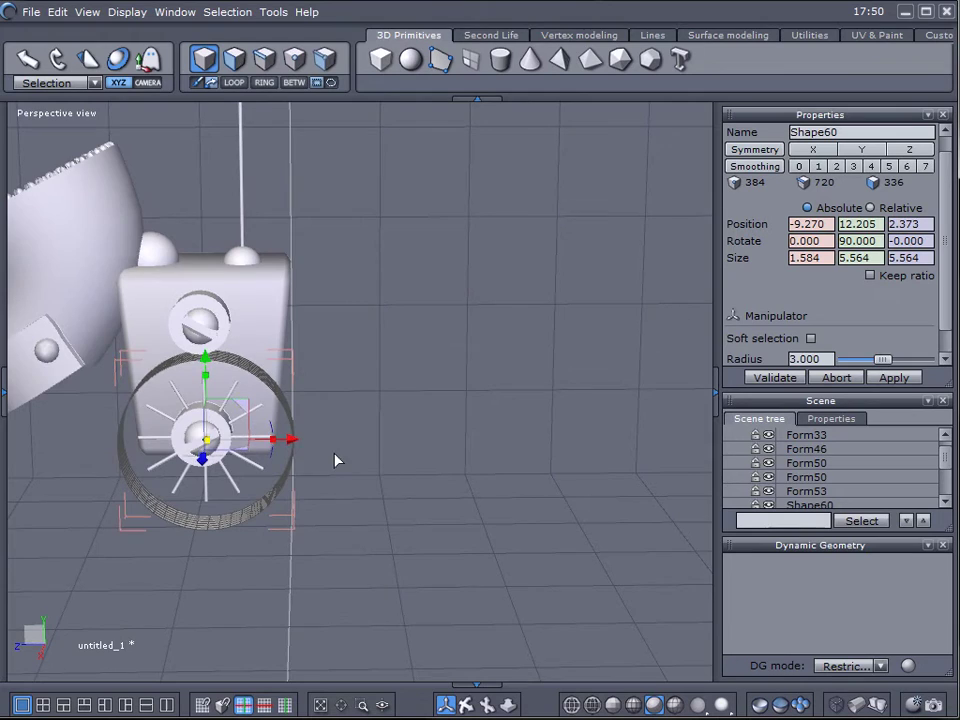
Scale the upright ring to about 4.87 across and centre it around the spokes of the lower hub.
{"action": "right_click_drag", "start_coordinate": [336, 460], "coordinate": [447, 424]}
{"action": "left_click_drag", "start_coordinate": [479, 398], "coordinate": [470, 397]}
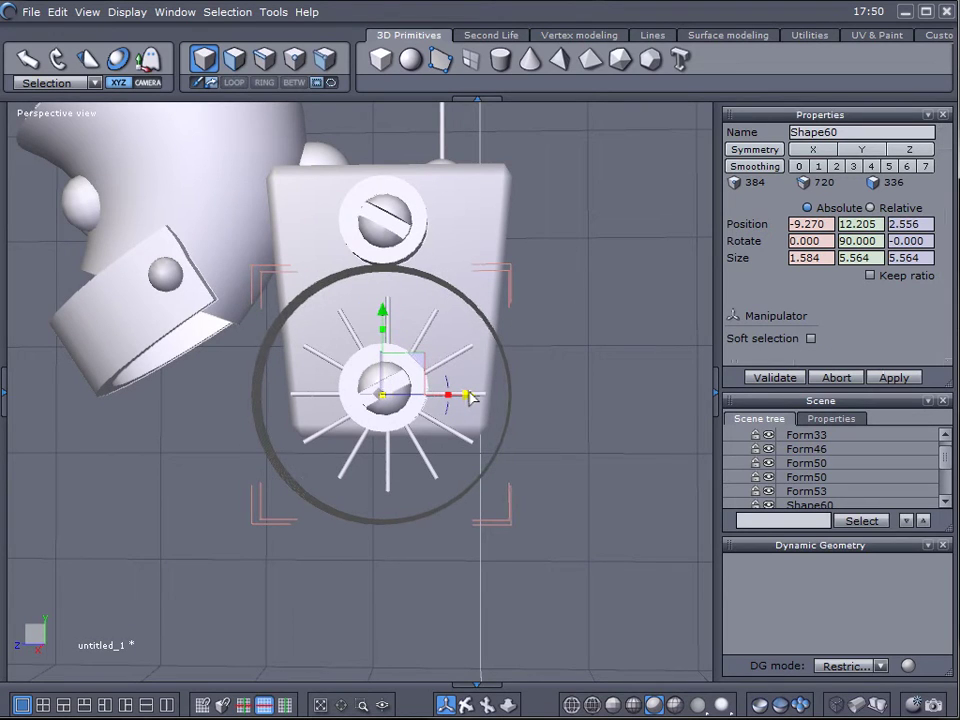
{"action": "left_click_drag", "start_coordinate": [382, 318], "coordinate": [390, 402]}
{"action": "middle_click_drag", "start_coordinate": [441, 485], "coordinate": [469, 474]}
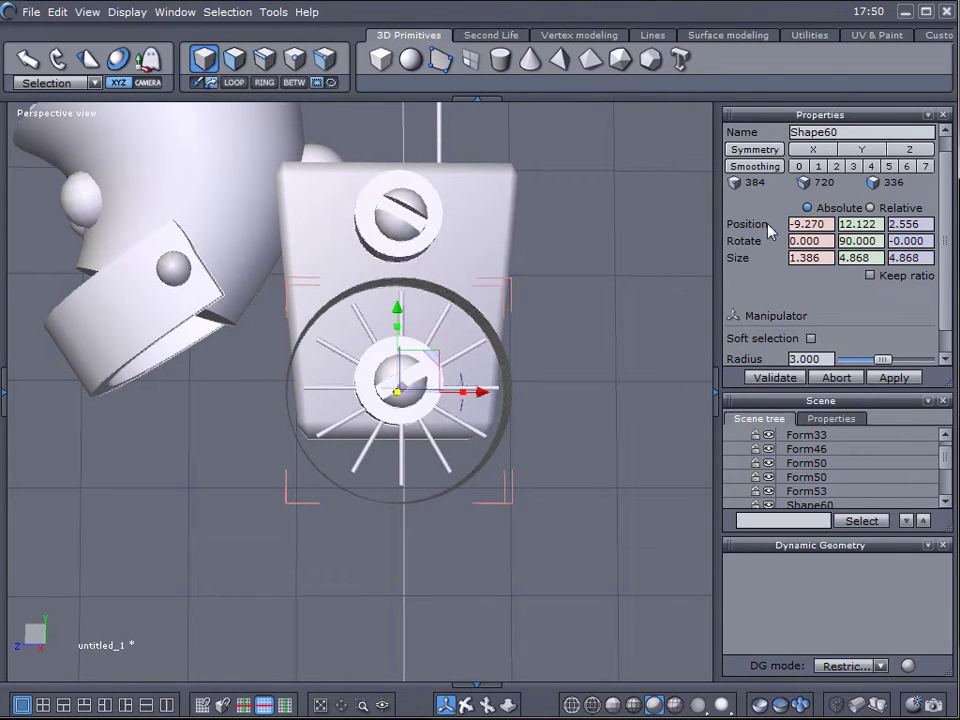
{"action": "left_click_drag", "start_coordinate": [430, 354], "coordinate": [436, 350]}
{"action": "mouse_move", "coordinate": [532, 418]}
{"action": "middle_mouse_down"}
{"action": "mouse_move", "coordinate": [510, 431]}
{"action": "mouse_move", "coordinate": [532, 424]}
{"action": "middle_mouse_up"}
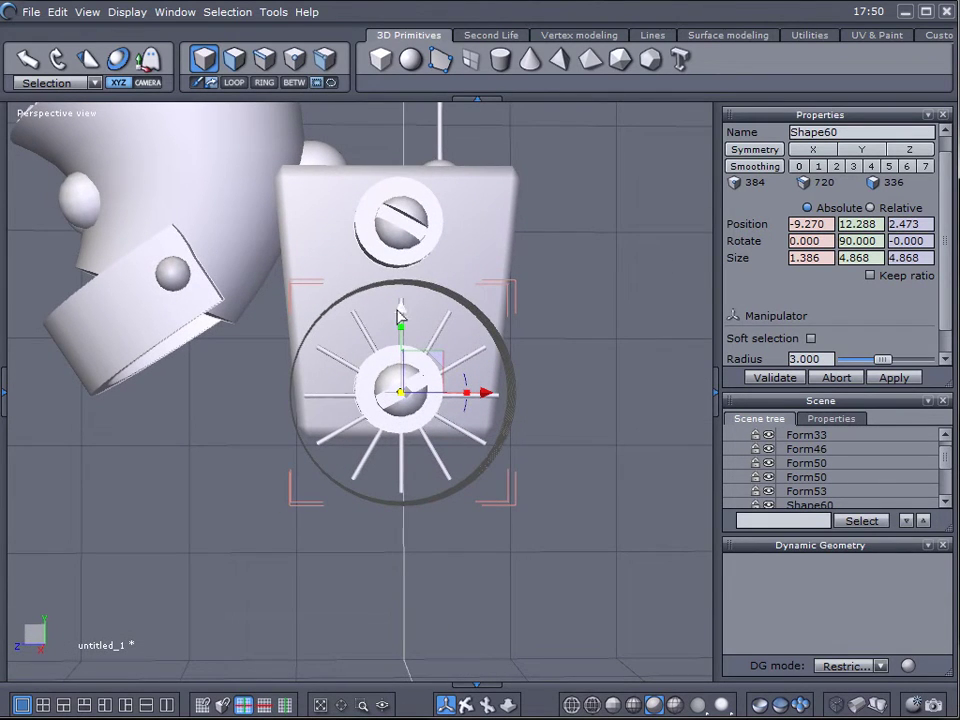
{"action": "left_click_drag", "start_coordinate": [400, 312], "coordinate": [400, 316]}
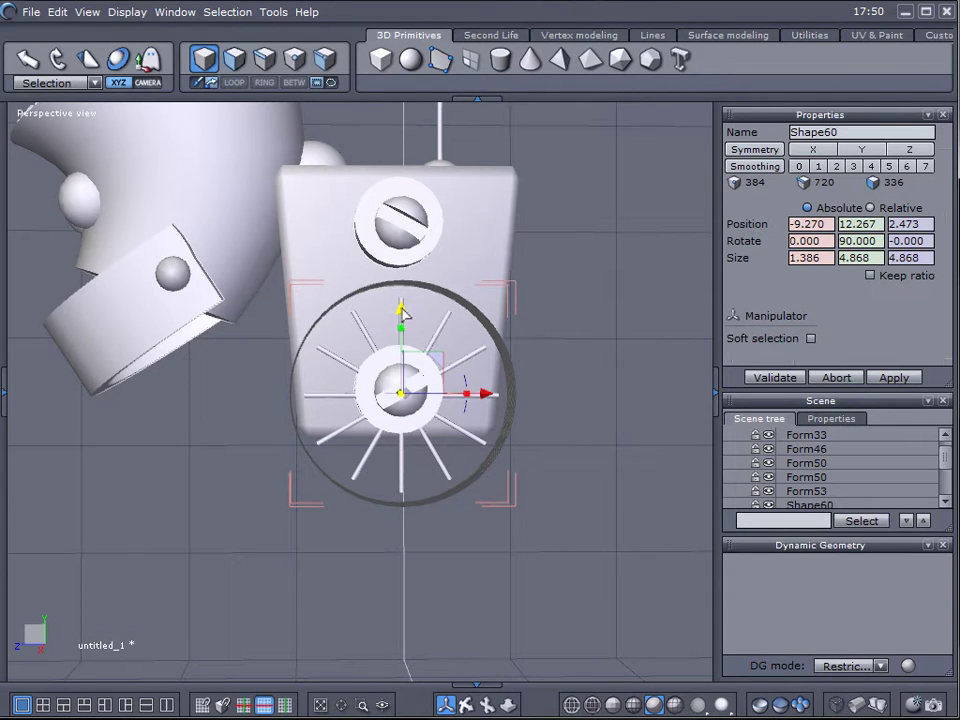
{"action": "middle_click_drag", "start_coordinate": [660, 461], "coordinate": [637, 465]}
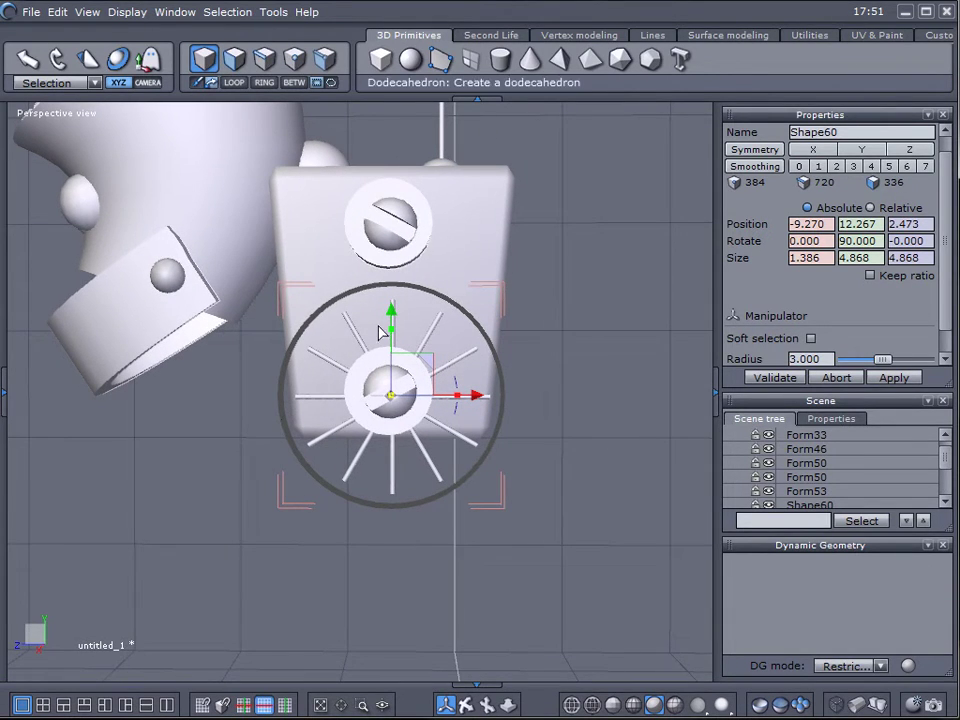
Give the ring an inward thickness of 0.639 so it overlaps the spoke ends like a tyre.
{"action": "left_click", "coordinate": [756, 36]}
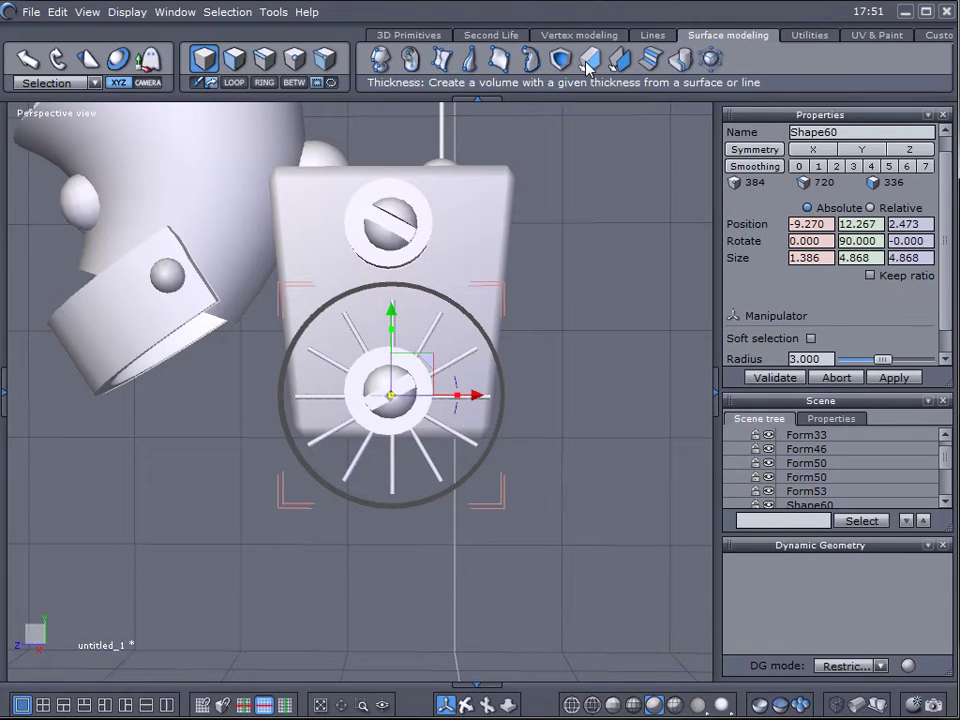
{"action": "left_click", "coordinate": [561, 59]}
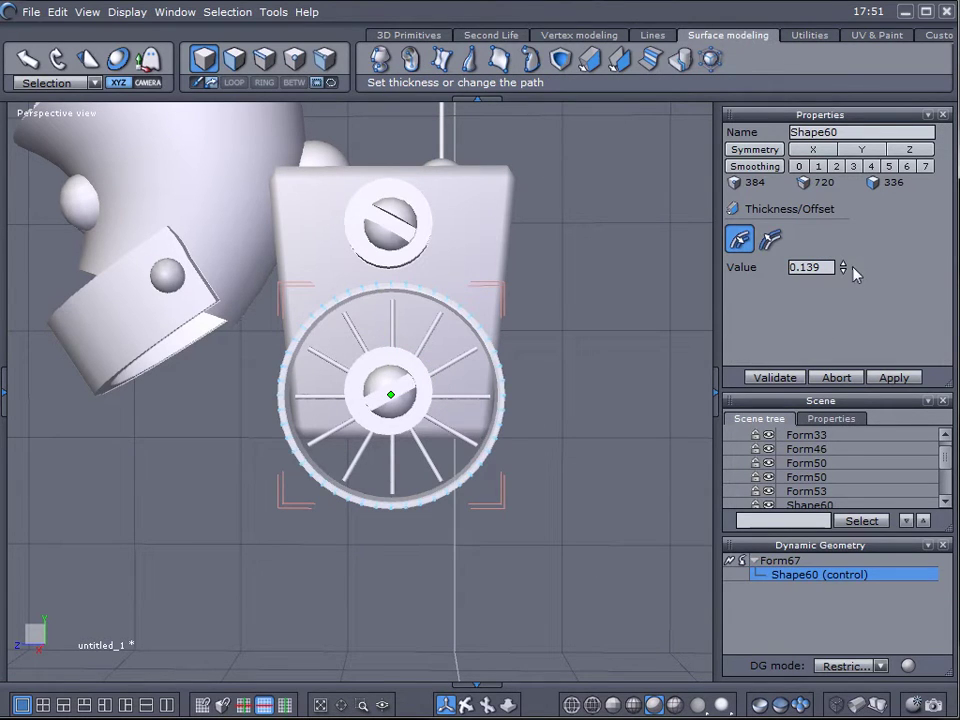
{"action": "mouse_move", "coordinate": [843, 268]}
{"action": "left_mouse_down"}
{"action": "mouse_move", "coordinate": [843, 238]}
{"action": "mouse_move", "coordinate": [847, 274]}
{"action": "left_mouse_up"}
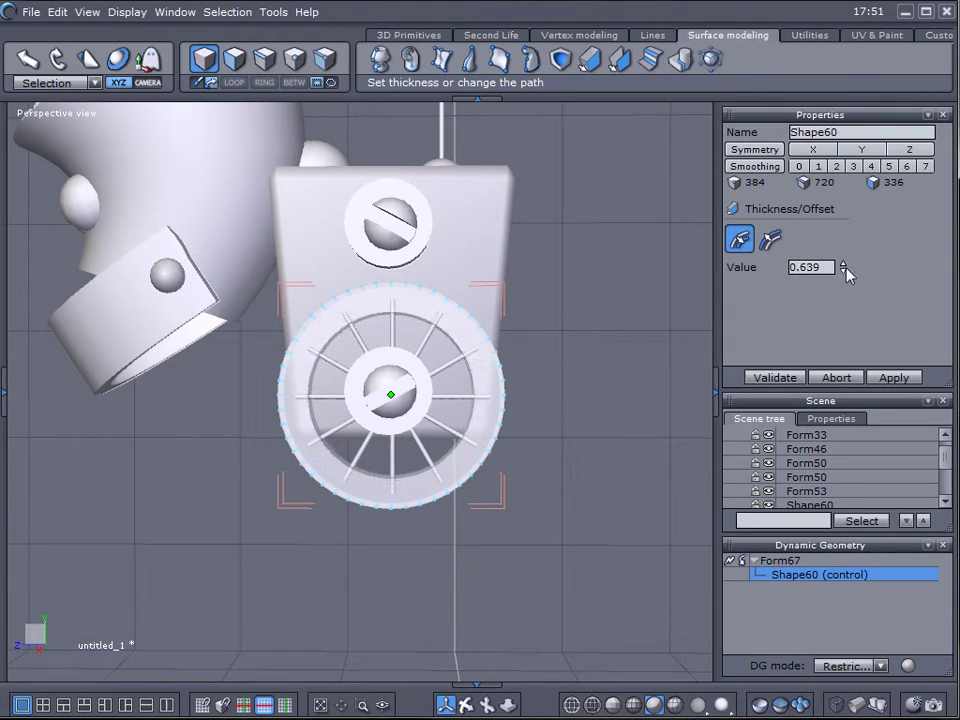
{"action": "right_click", "coordinate": [584, 318]}
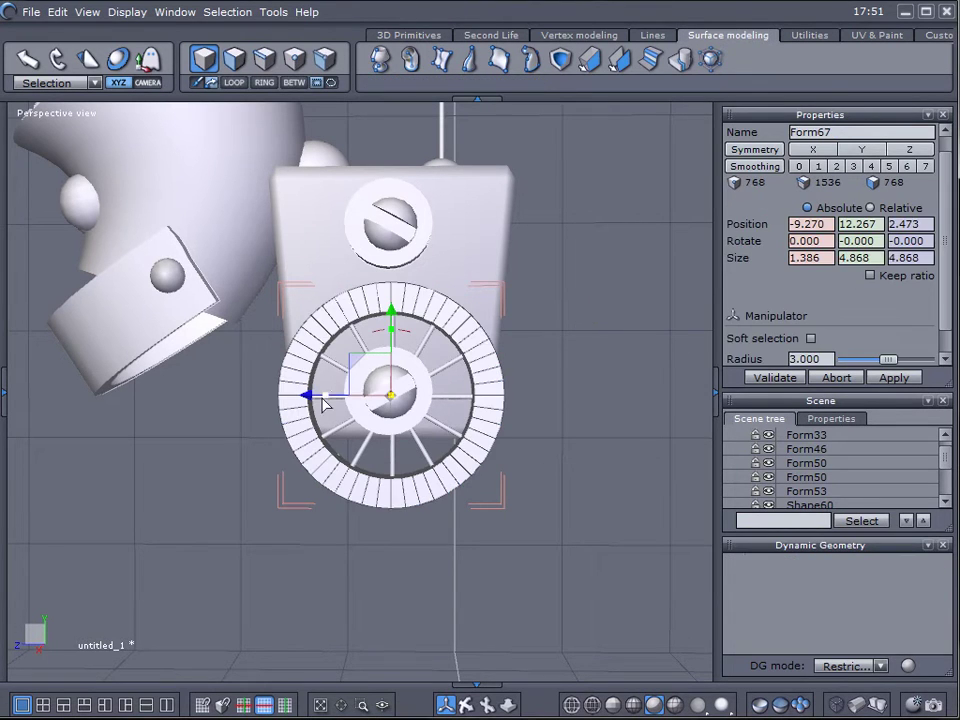
Shift the tyre along the X axis towards the box, to about -9.47, so it sits over the hub.
{"action": "middle_click_drag", "start_coordinate": [579, 317], "coordinate": [641, 446]}
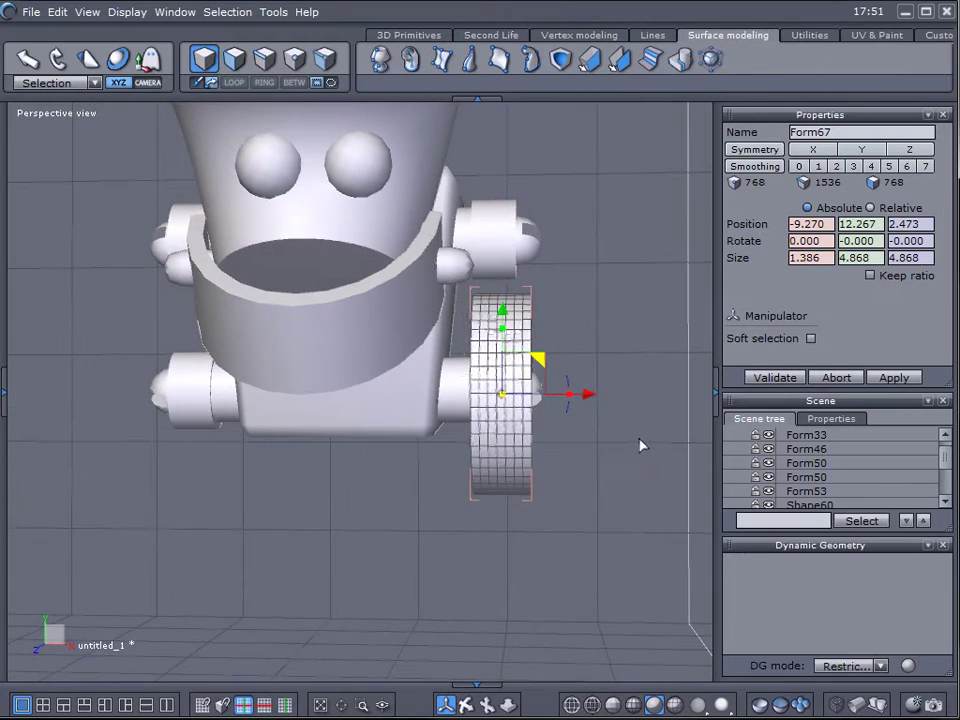
{"action": "left_click_drag", "start_coordinate": [602, 394], "coordinate": [611, 420]}
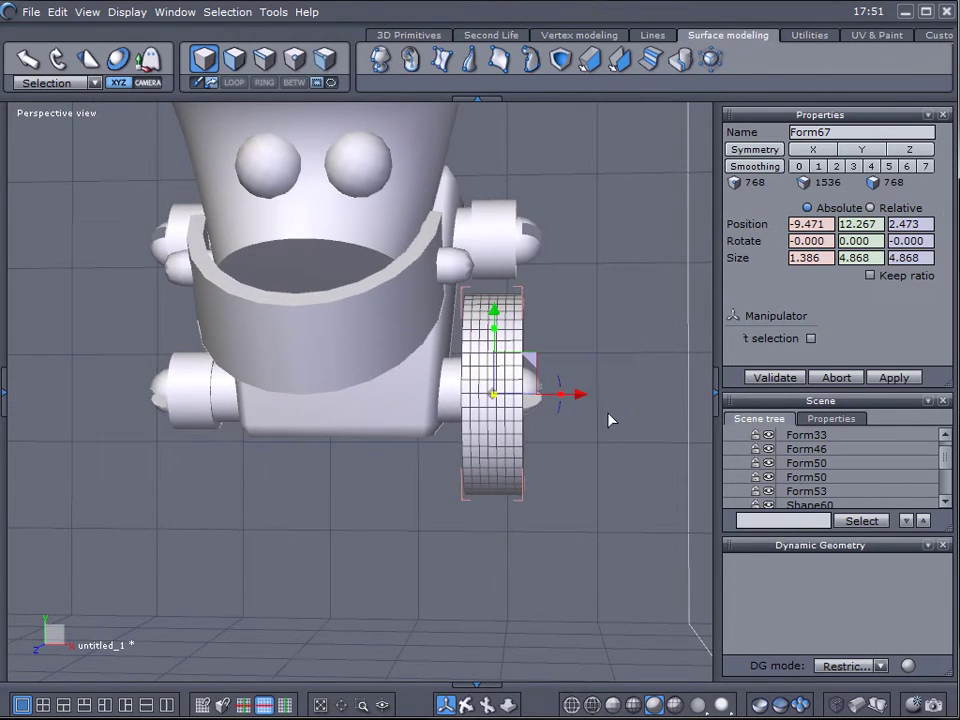
{"action": "middle_click_drag", "start_coordinate": [611, 420], "coordinate": [342, 478]}
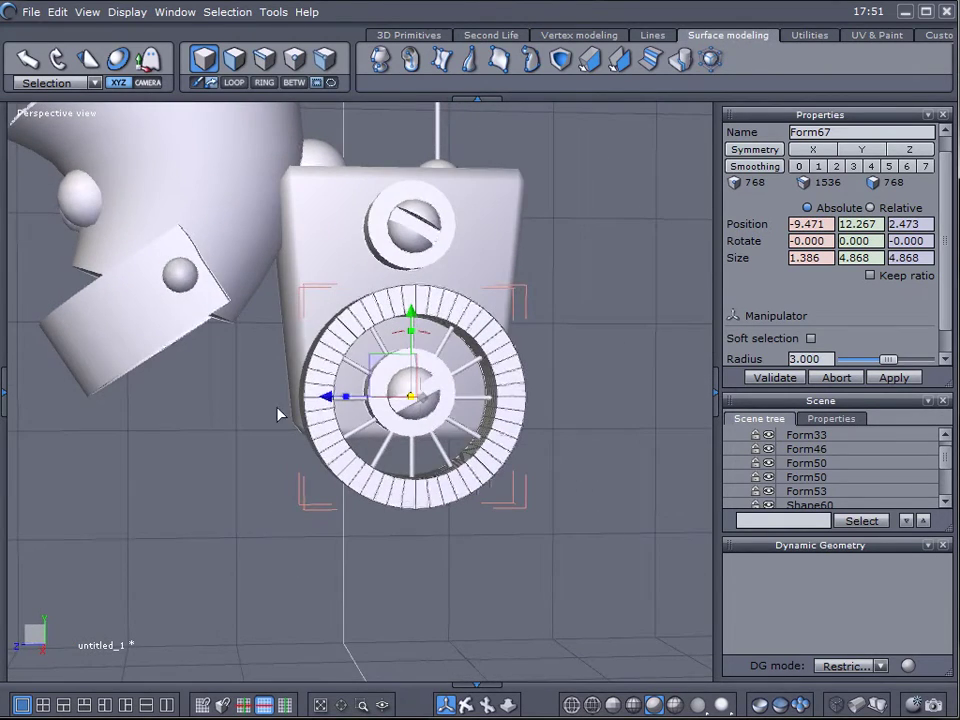
Smooth the tyre by one level and collapse its dynamic geometry to make the rounding permanent.
{"action": "left_click", "coordinate": [579, 35]}
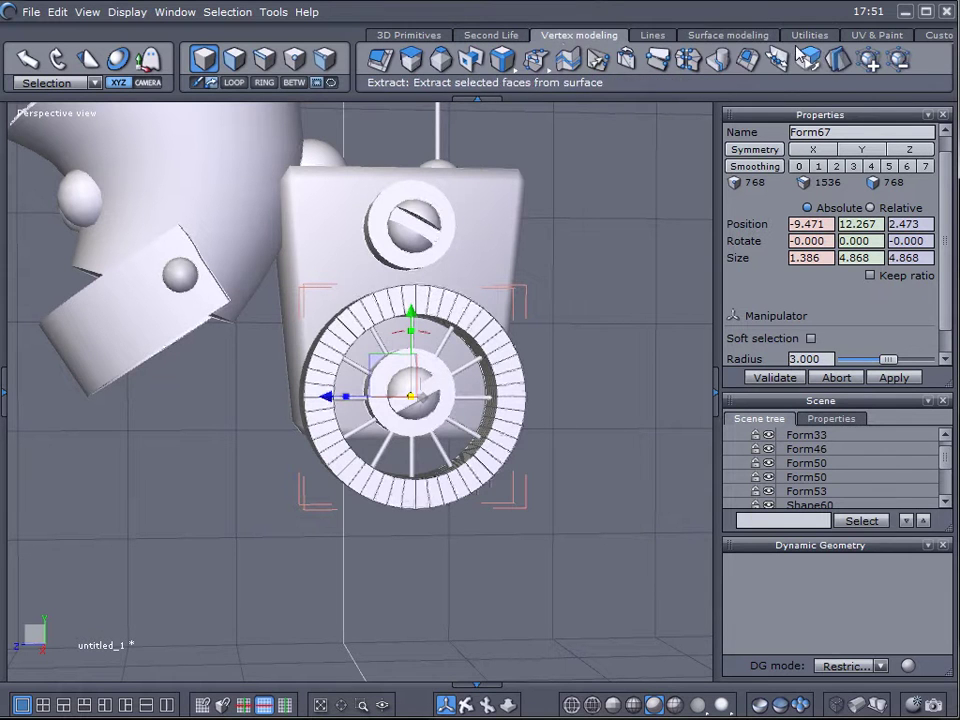
{"action": "left_click", "coordinate": [869, 60]}
{"action": "middle_click_drag", "start_coordinate": [484, 526], "coordinate": [675, 557]}
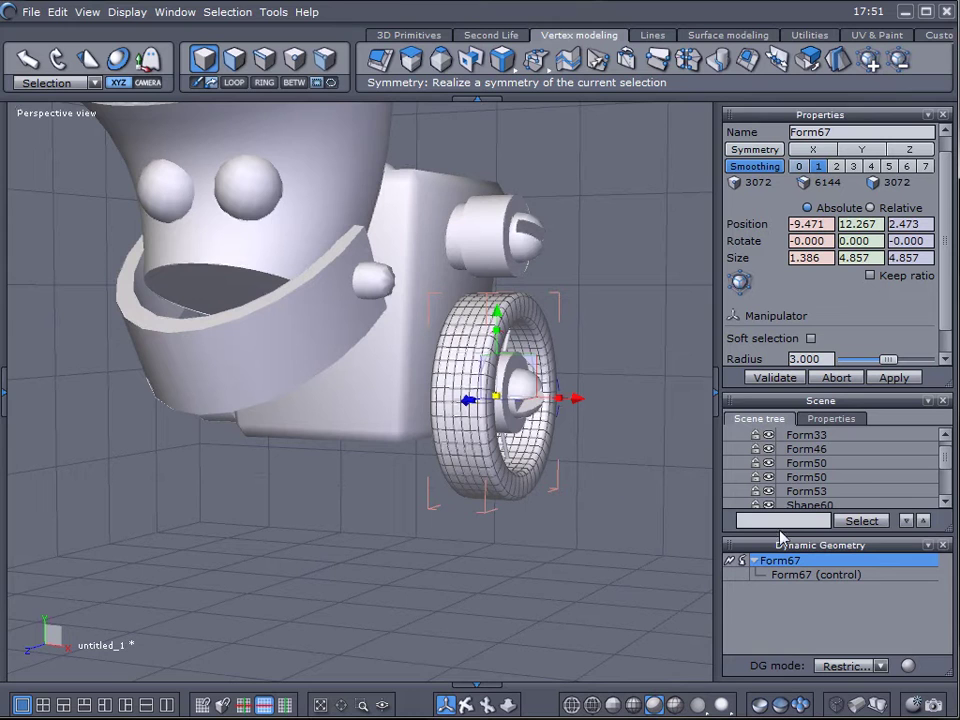
{"action": "left_click", "coordinate": [731, 562]}
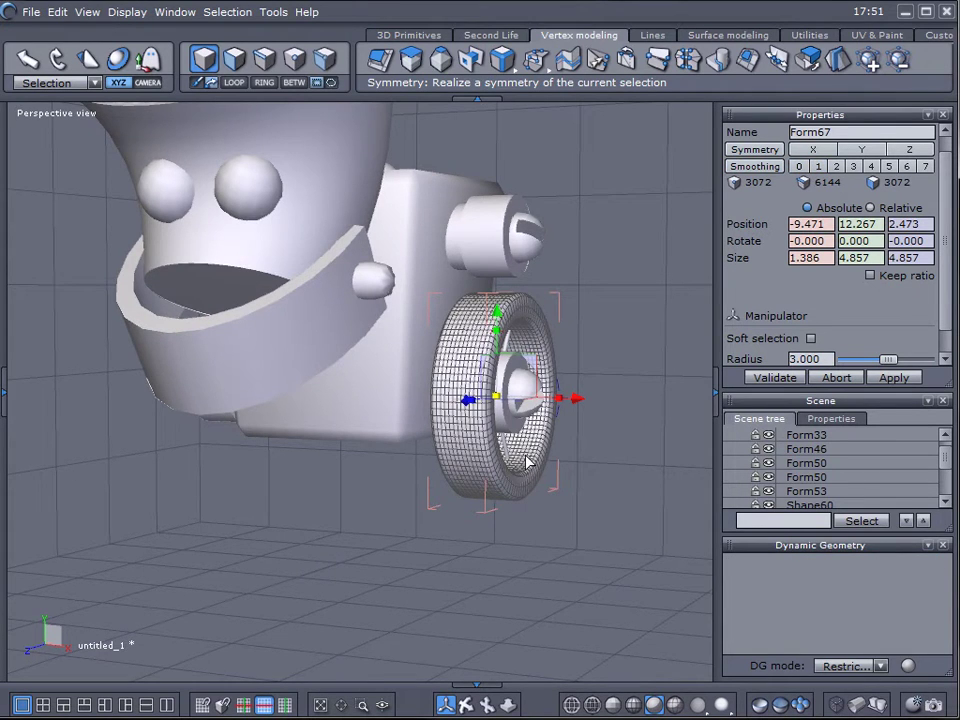
Copy the tyre together with its spoke ring onto the lower hub on the opposite side of the box.
{"action": "middle_click_drag", "start_coordinate": [528, 462], "coordinate": [436, 300]}
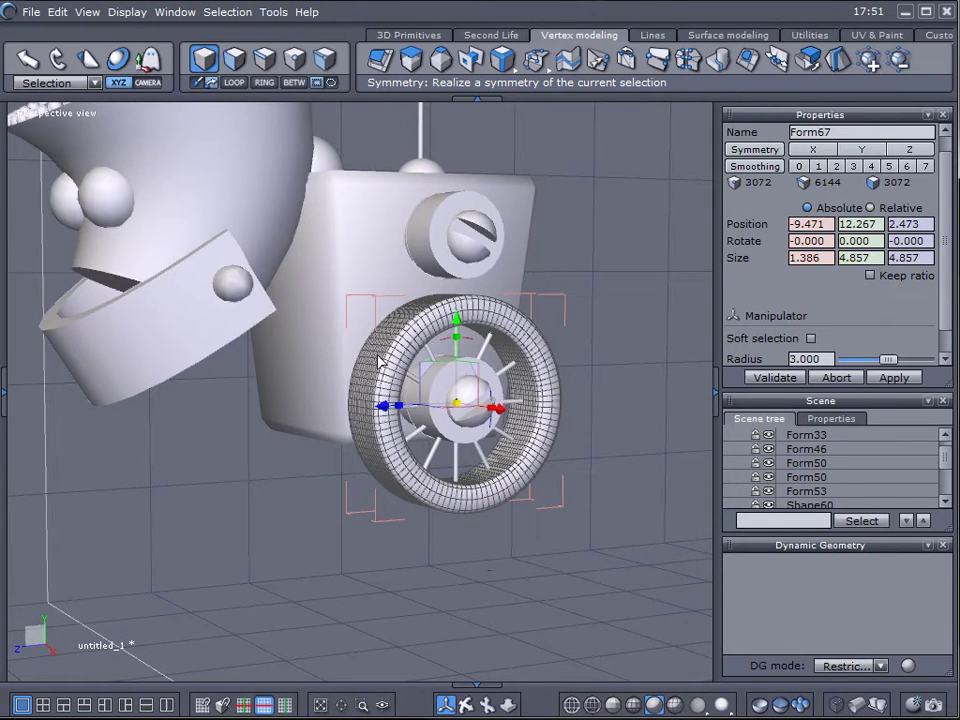
{"action": "middle_click_drag", "start_coordinate": [488, 505], "coordinate": [511, 406]}
{"action": "left_click", "coordinate": [425, 517]}
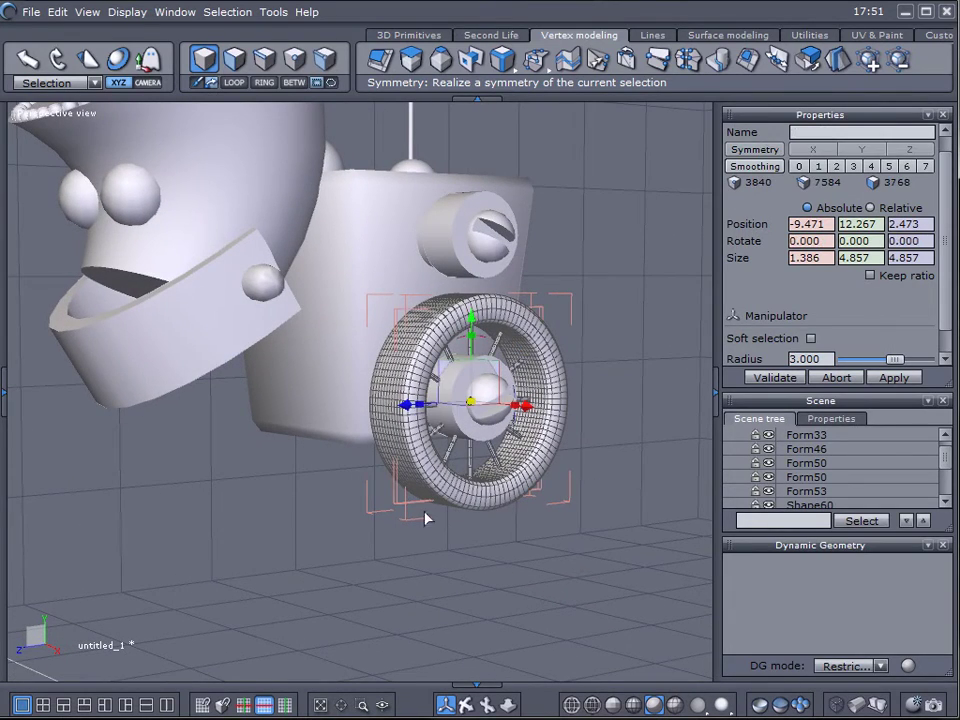
{"action": "middle_click_drag", "start_coordinate": [391, 549], "coordinate": [583, 467]}
{"action": "left_click_drag", "start_coordinate": [570, 394], "coordinate": [279, 395]}
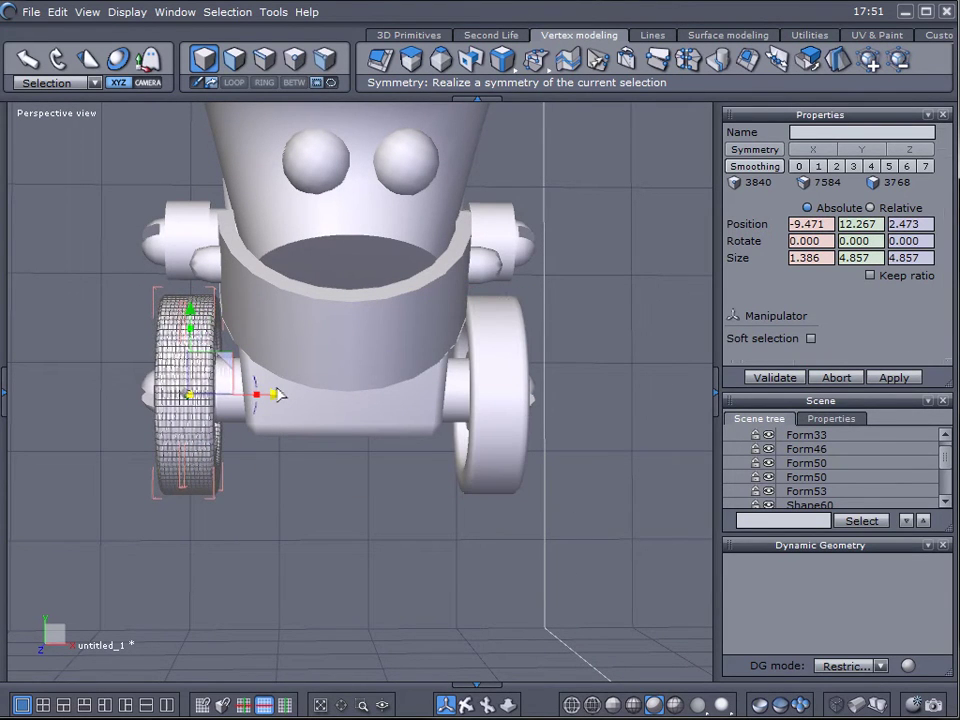
{"action": "middle_click_drag", "start_coordinate": [285, 536], "coordinate": [452, 540]}
{"action": "left_click", "coordinate": [468, 398]}
{"action": "middle_click_drag", "start_coordinate": [606, 529], "coordinate": [410, 549]}
{"action": "left_click", "coordinate": [461, 538]}
Create a cylinder about 4.17 wide and 4.78 high behind the robot's box, with both ends capped.
{"action": "scroll", "coordinate": [435, 531], "scroll_direction": "down", "scroll_amount": 3}
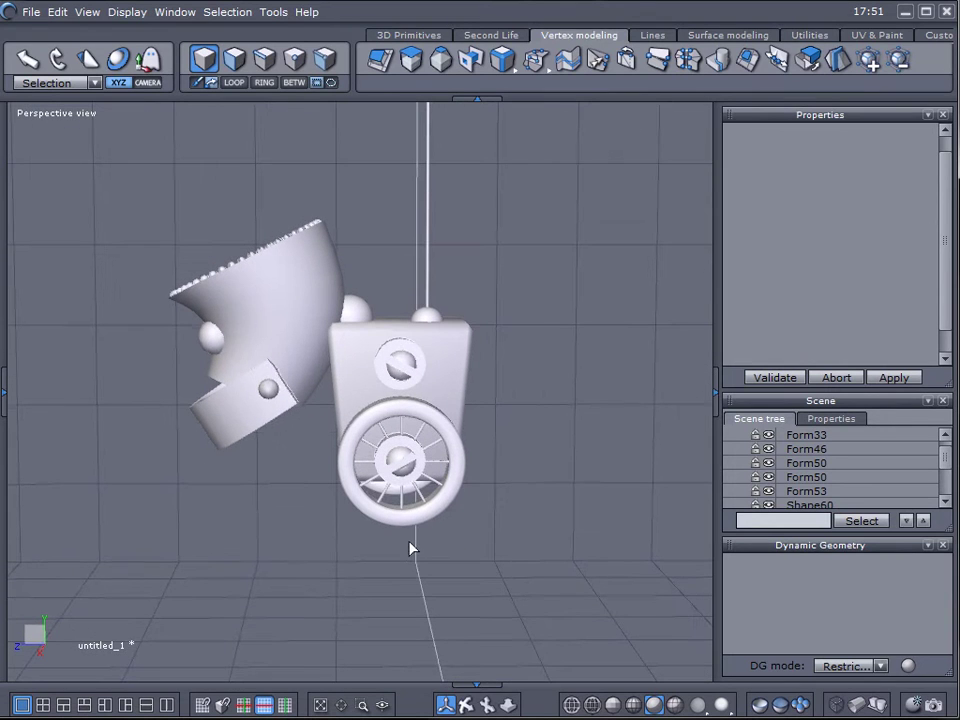
{"action": "middle_click_drag", "start_coordinate": [619, 397], "coordinate": [522, 374]}
{"action": "left_click", "coordinate": [409, 35]}
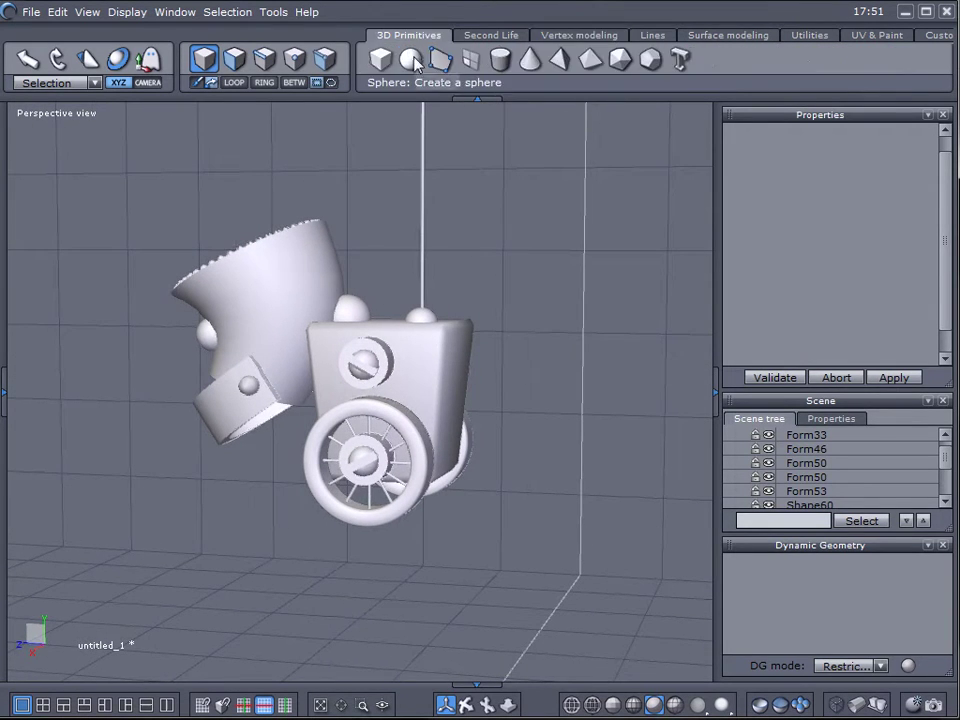
{"action": "left_click", "coordinate": [501, 62]}
{"action": "left_click", "coordinate": [576, 270]}
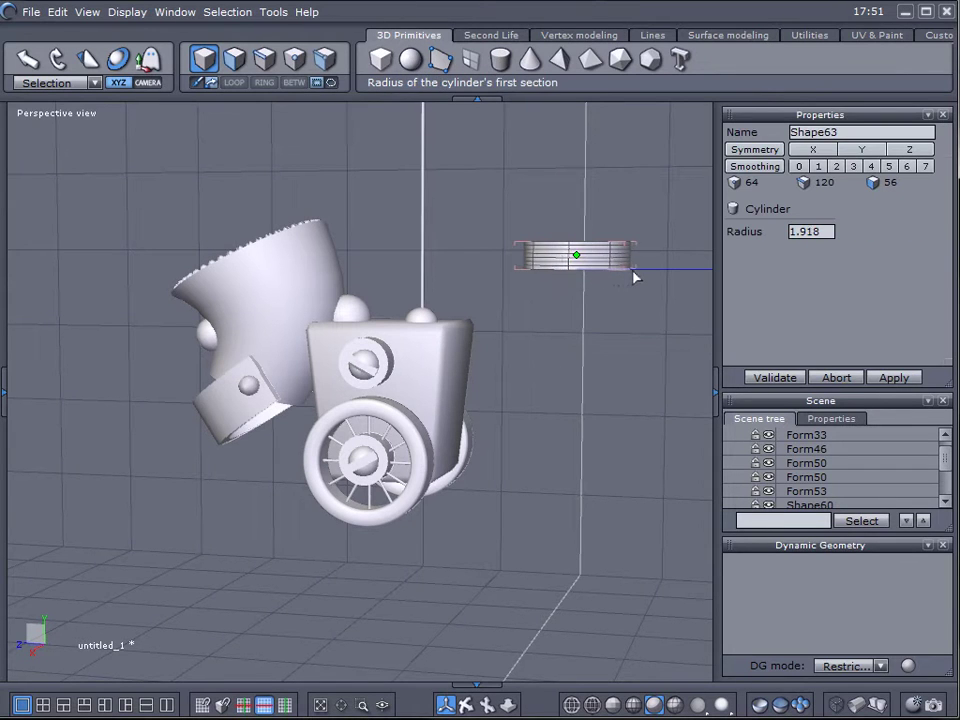
{"action": "left_click", "coordinate": [640, 272]}
{"action": "left_click", "coordinate": [670, 415]}
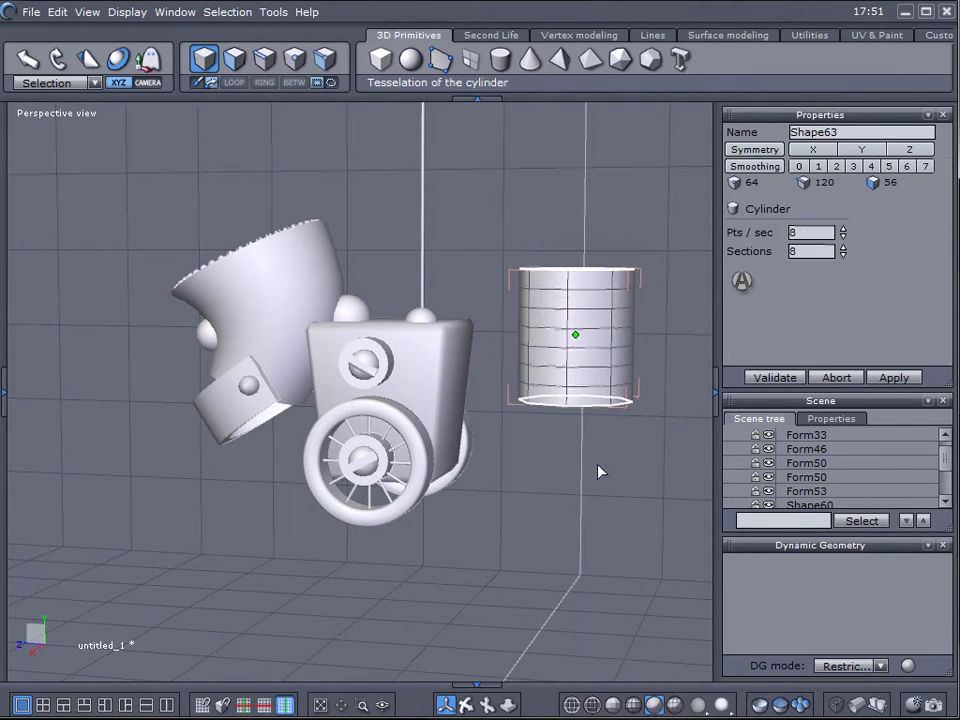
{"action": "middle_click_drag", "start_coordinate": [600, 471], "coordinate": [578, 352]}
{"action": "left_click", "coordinate": [586, 202], "text": "shift"}
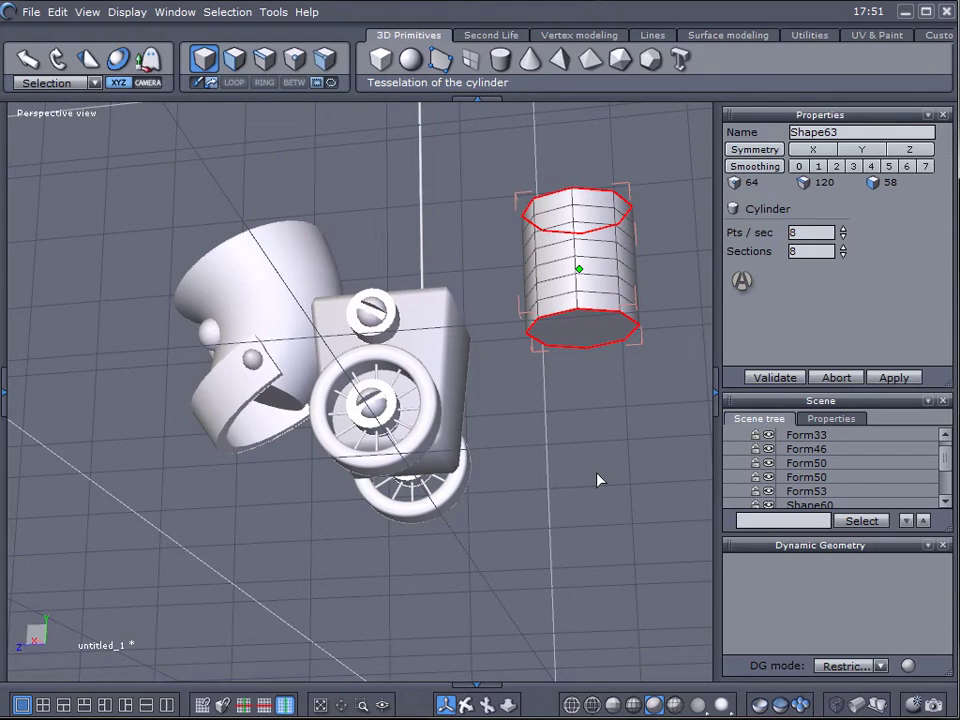
{"action": "key", "text": "Return"}
Smooth the large cylinder by one level and collapse its dynamic geometry to make the rounding permanent.
{"action": "middle_click_drag", "start_coordinate": [525, 444], "coordinate": [560, 200]}
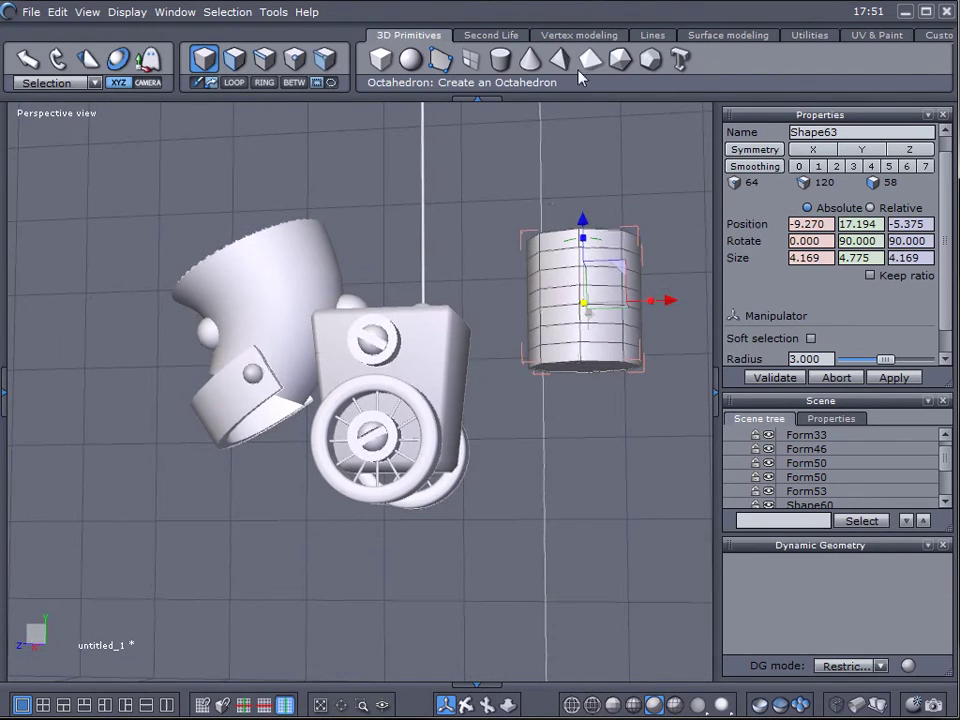
{"action": "left_click", "coordinate": [580, 36]}
{"action": "left_click", "coordinate": [870, 60]}
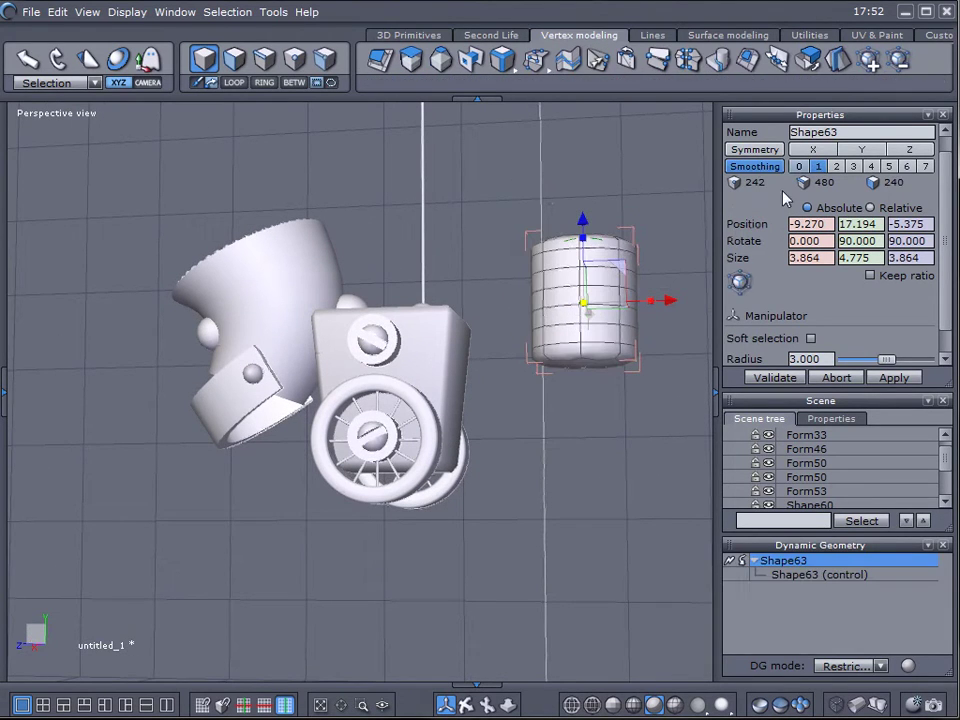
{"action": "left_click", "coordinate": [733, 565]}
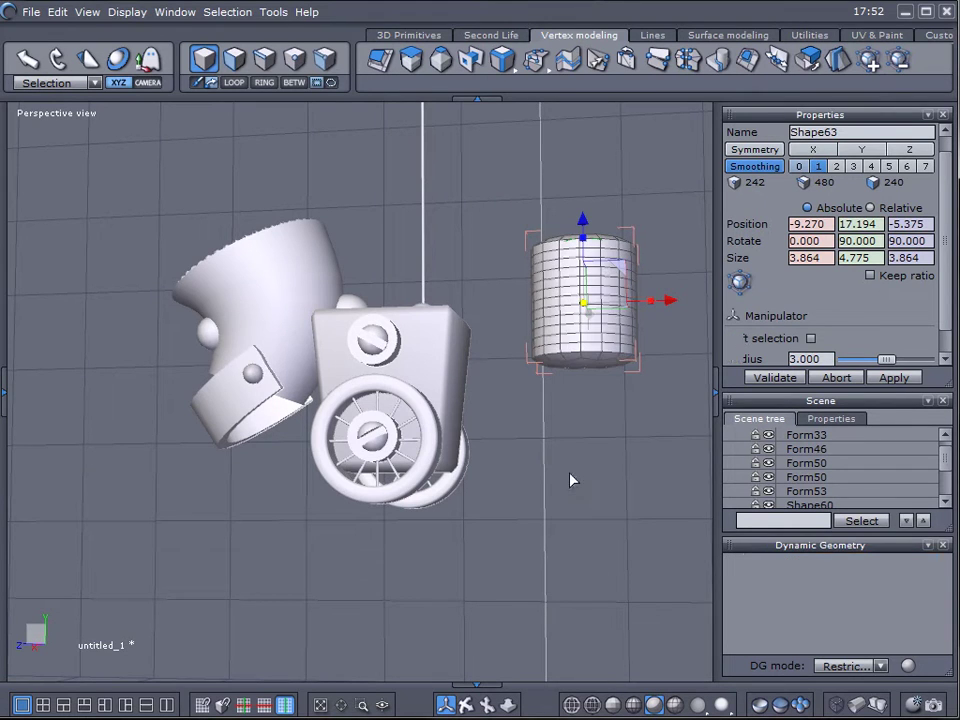
Move the large cylinder against the back of the box as a tank, at about X -13.14, Y 16.80, Z -1.16.
{"action": "middle_click_drag", "start_coordinate": [572, 480], "coordinate": [236, 531]}
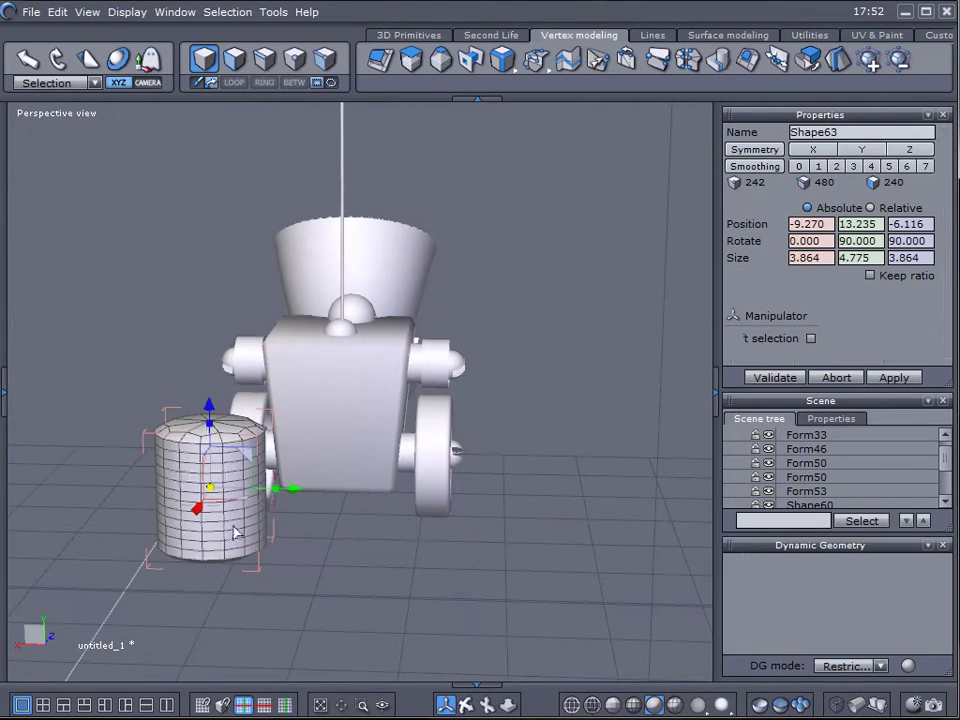
{"action": "left_click_drag", "start_coordinate": [302, 492], "coordinate": [416, 494]}
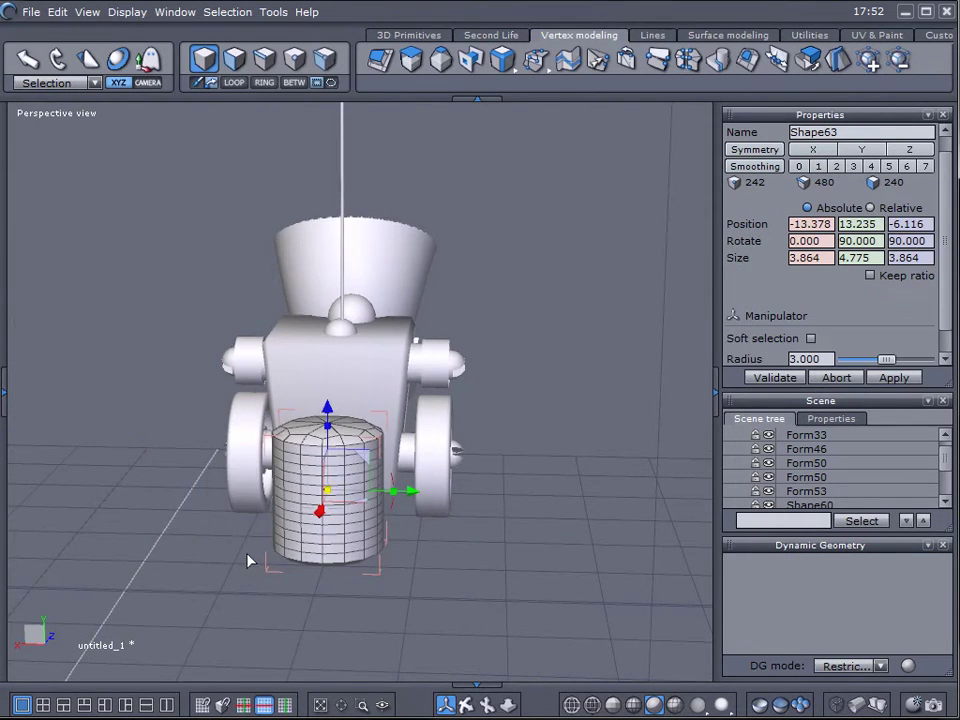
{"action": "middle_click_drag", "start_coordinate": [251, 561], "coordinate": [612, 553]}
{"action": "left_click_drag", "start_coordinate": [697, 455], "coordinate": [560, 440]}
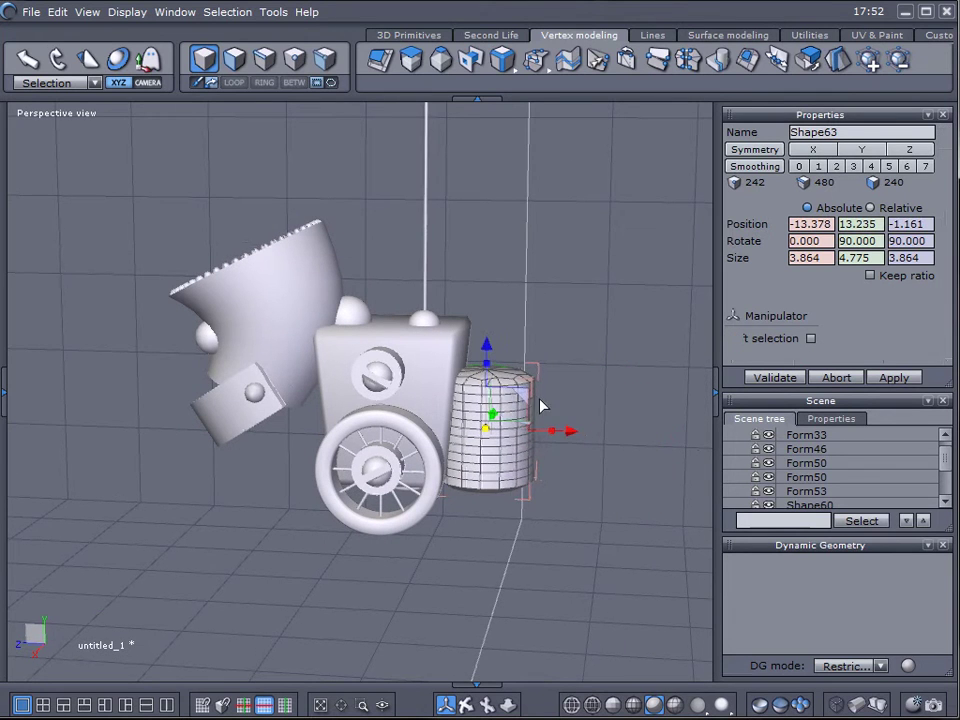
{"action": "left_click_drag", "start_coordinate": [485, 345], "coordinate": [487, 258]}
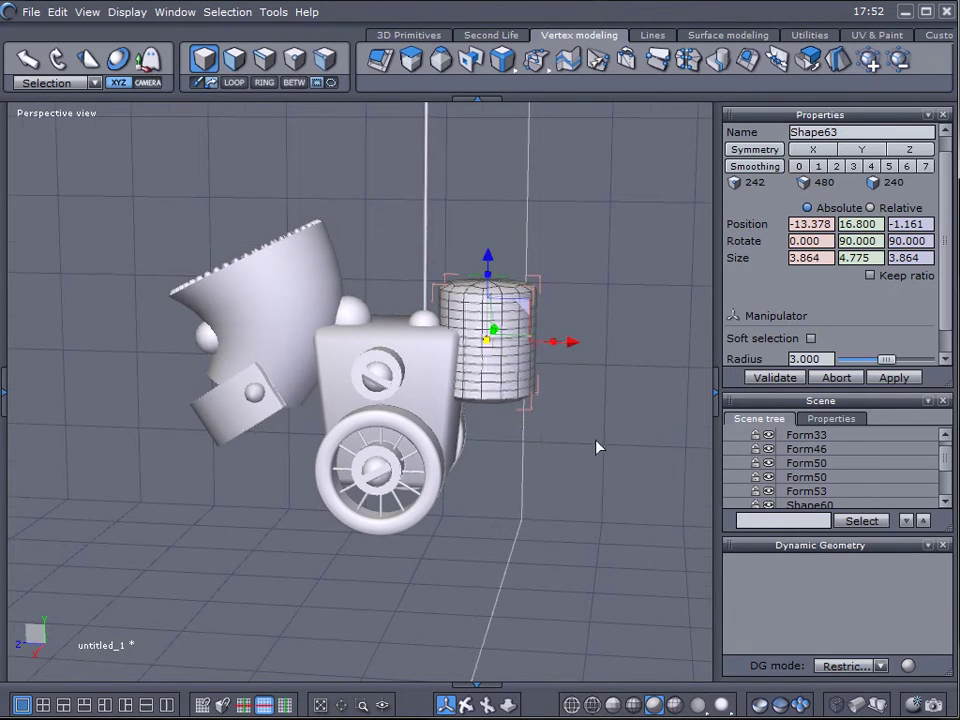
{"action": "middle_click_drag", "start_coordinate": [598, 448], "coordinate": [255, 470]}
{"action": "left_click_drag", "start_coordinate": [426, 374], "coordinate": [422, 376]}
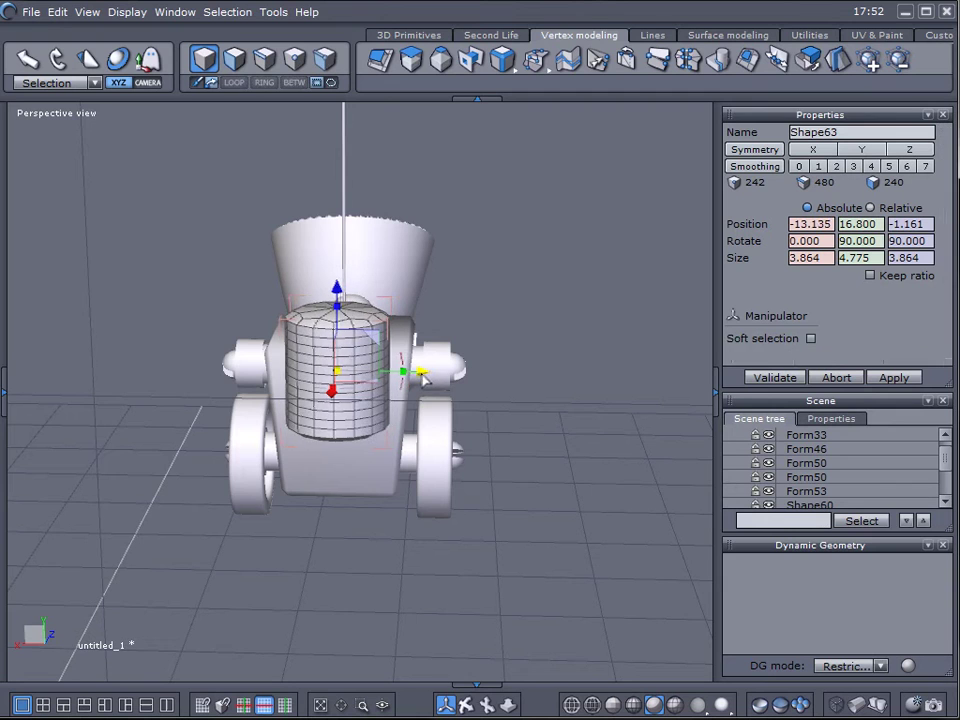
Create a small capped cylinder about 0.80 wide and 0.41 high in the free space behind the tank.
{"action": "middle_click_drag", "start_coordinate": [415, 418], "coordinate": [519, 433]}
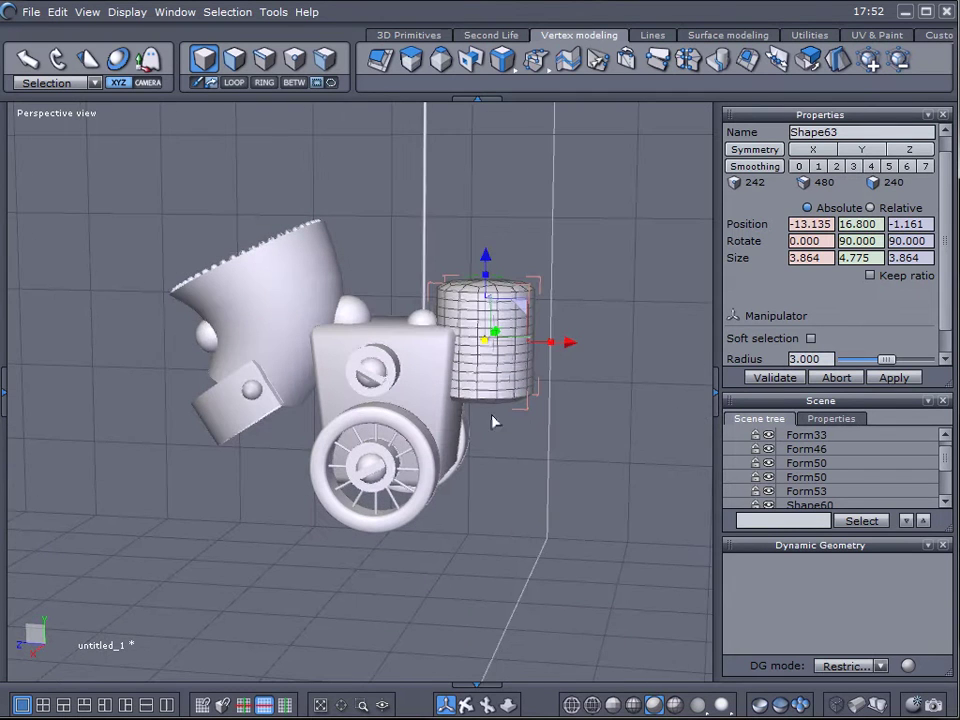
{"action": "middle_click_drag", "start_coordinate": [490, 393], "coordinate": [468, 452]}
{"action": "scroll", "coordinate": [432, 478], "scroll_direction": "up", "scroll_amount": 4}
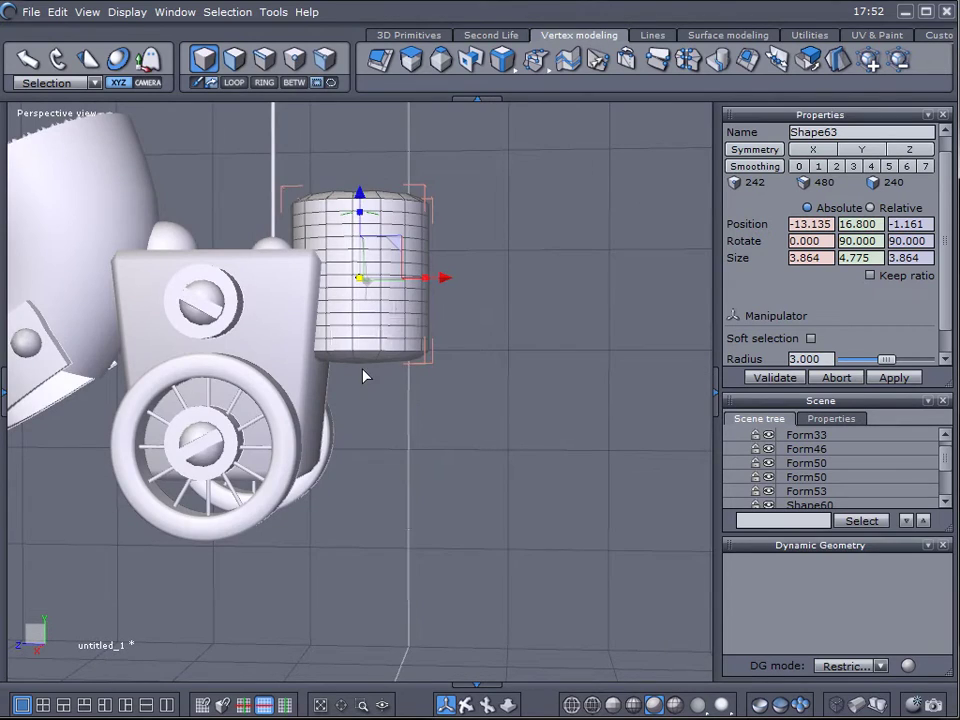
{"action": "middle_click_drag", "start_coordinate": [368, 427], "coordinate": [499, 535]}
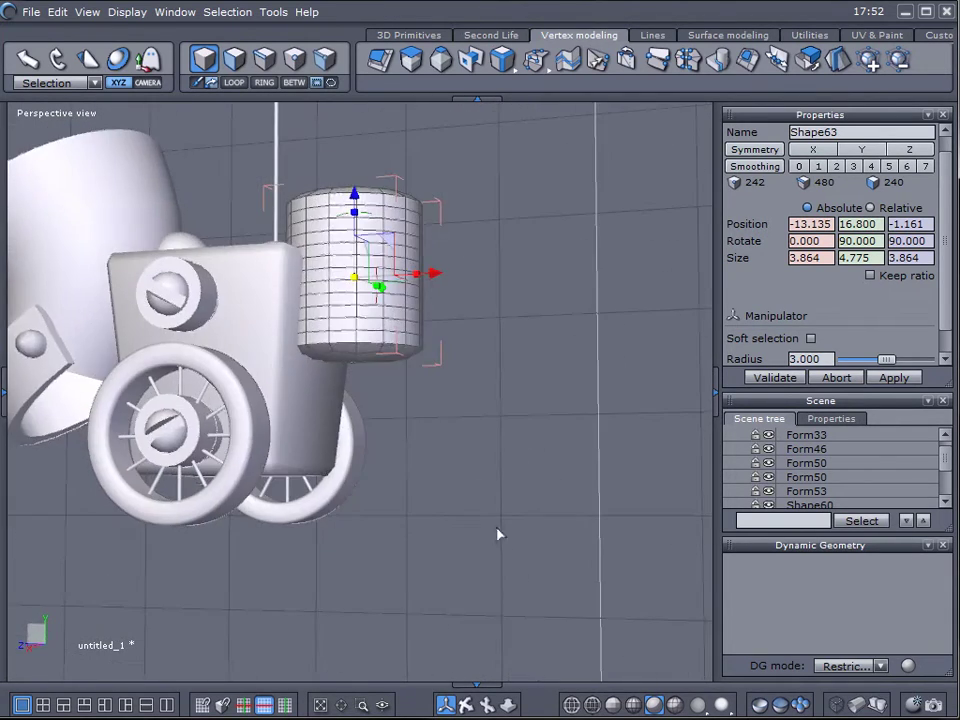
{"action": "left_click", "coordinate": [408, 35]}
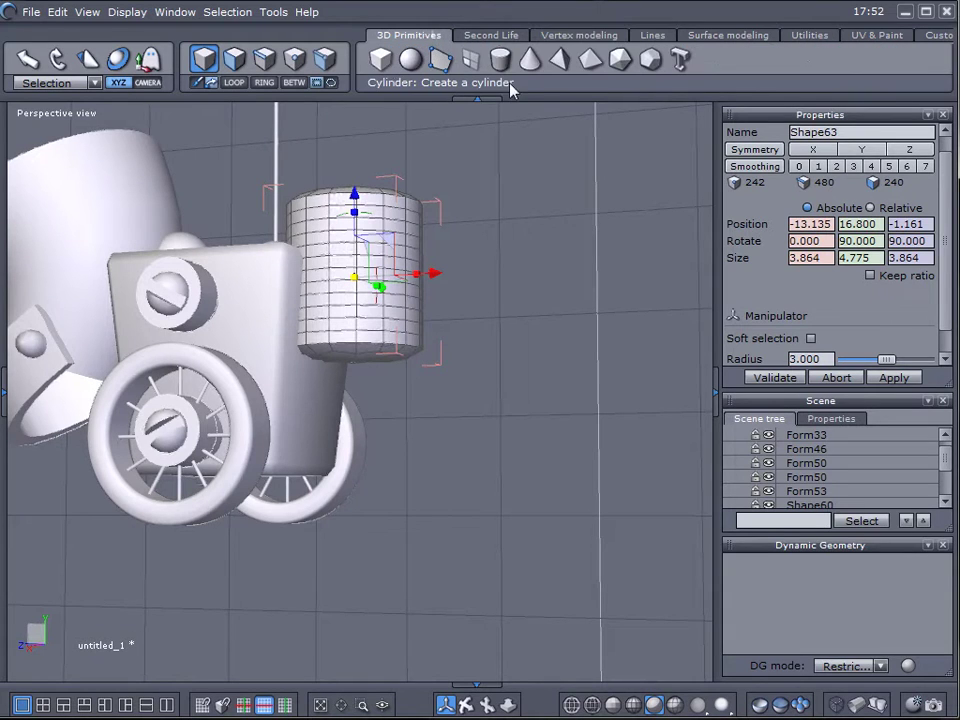
{"action": "left_click", "coordinate": [502, 66]}
{"action": "left_click", "coordinate": [532, 355]}
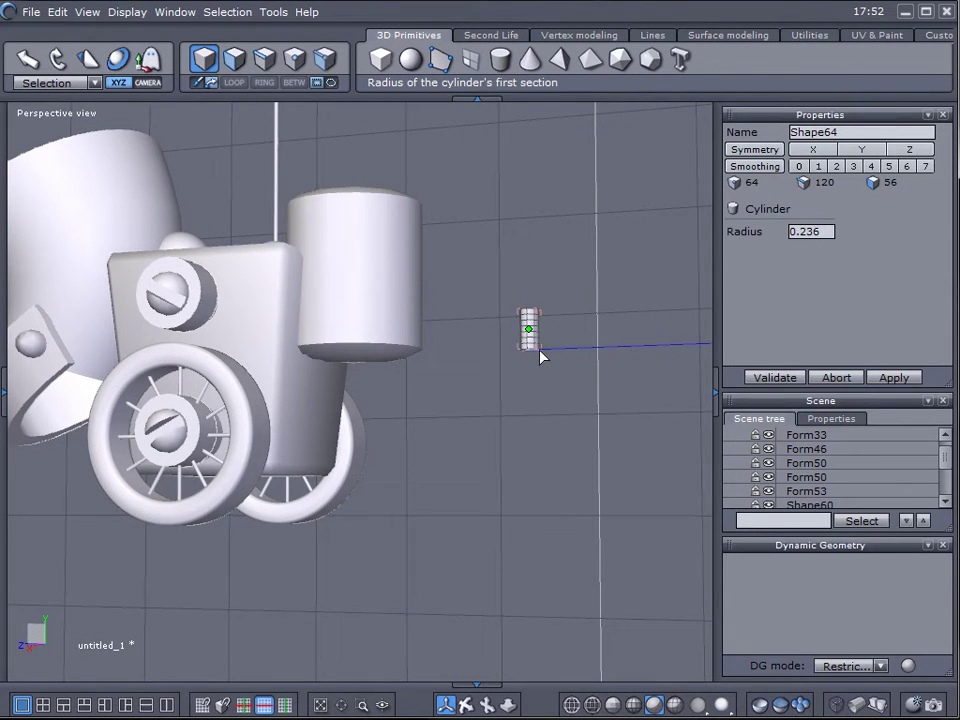
{"action": "left_click", "coordinate": [549, 362]}
{"action": "left_click", "coordinate": [553, 386]}
{"action": "middle_click_drag", "start_coordinate": [553, 388], "coordinate": [548, 492]}
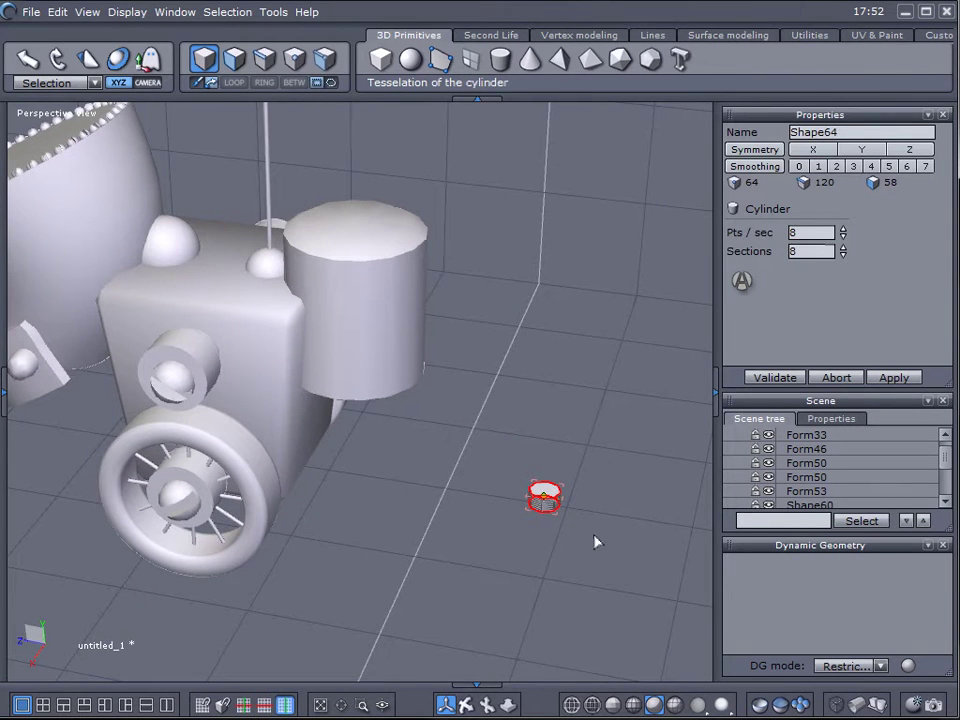
{"action": "key", "text": "space"}
Sweep the small cylinder's bottom face downward and around a 90-degree bend towards the robot to form an elbow pipe.
{"action": "middle_click_drag", "start_coordinate": [585, 542], "coordinate": [622, 345]}
{"action": "left_click", "coordinate": [588, 38]}
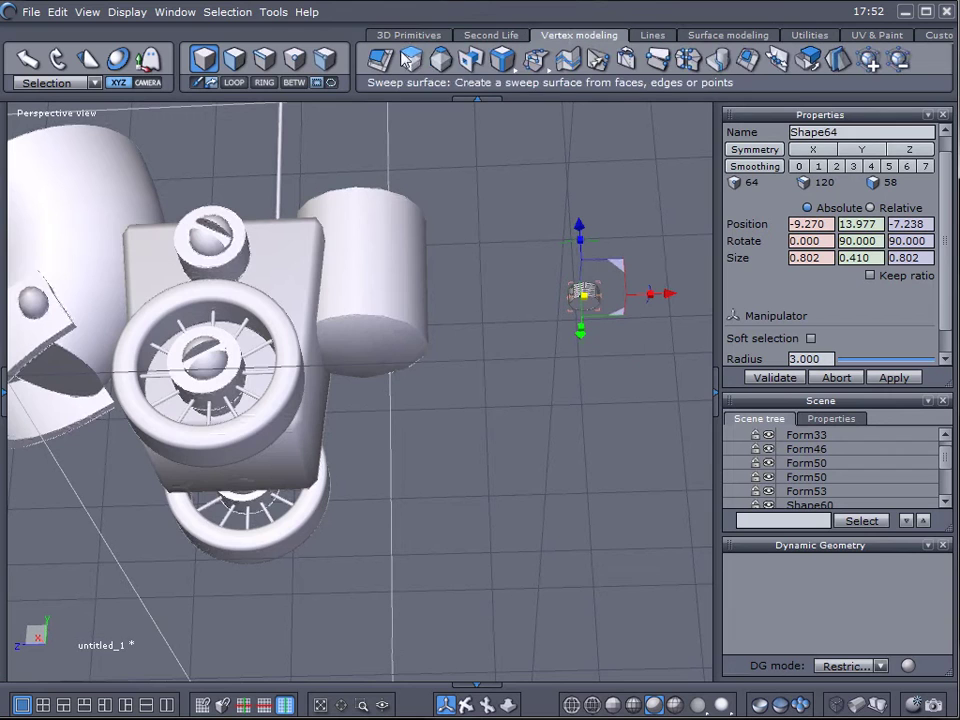
{"action": "left_click", "coordinate": [234, 58]}
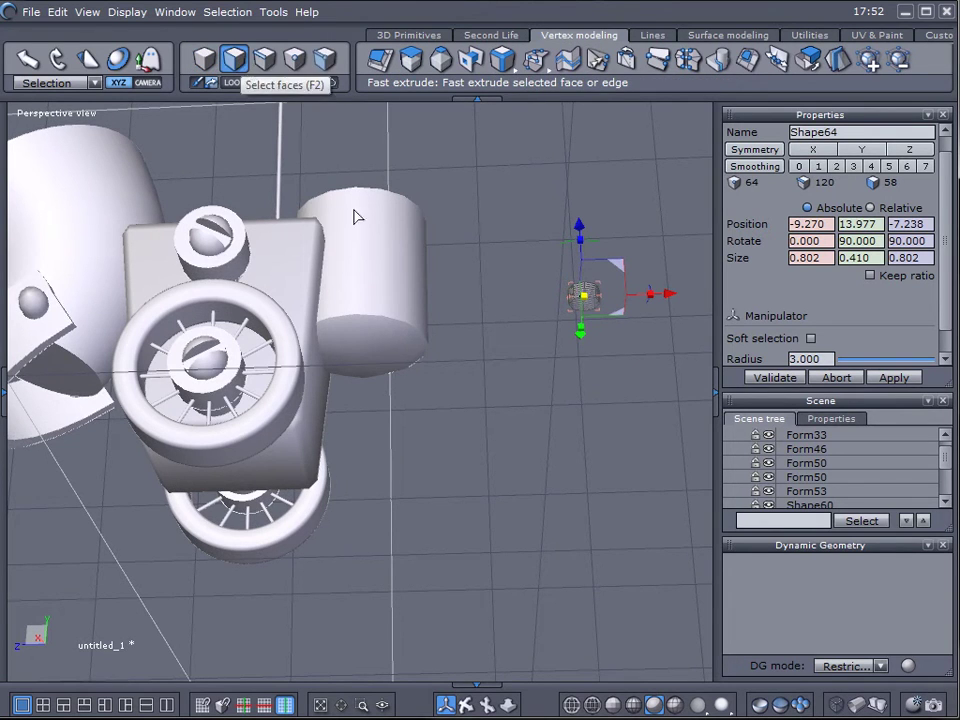
{"action": "left_click", "coordinate": [590, 311]}
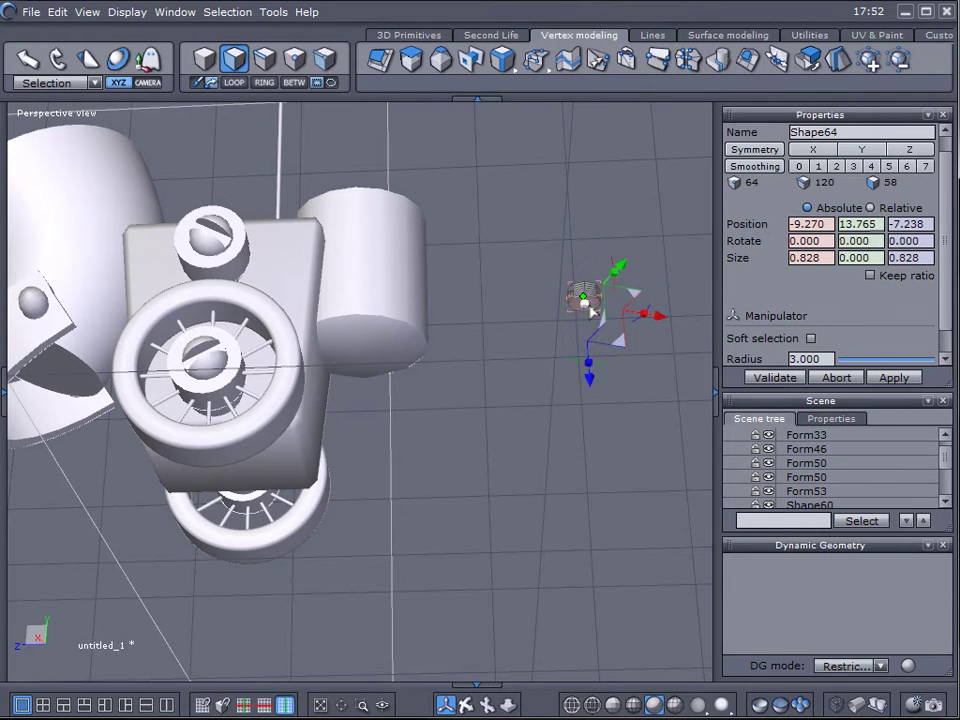
{"action": "middle_click_drag", "start_coordinate": [590, 393], "coordinate": [592, 487]}
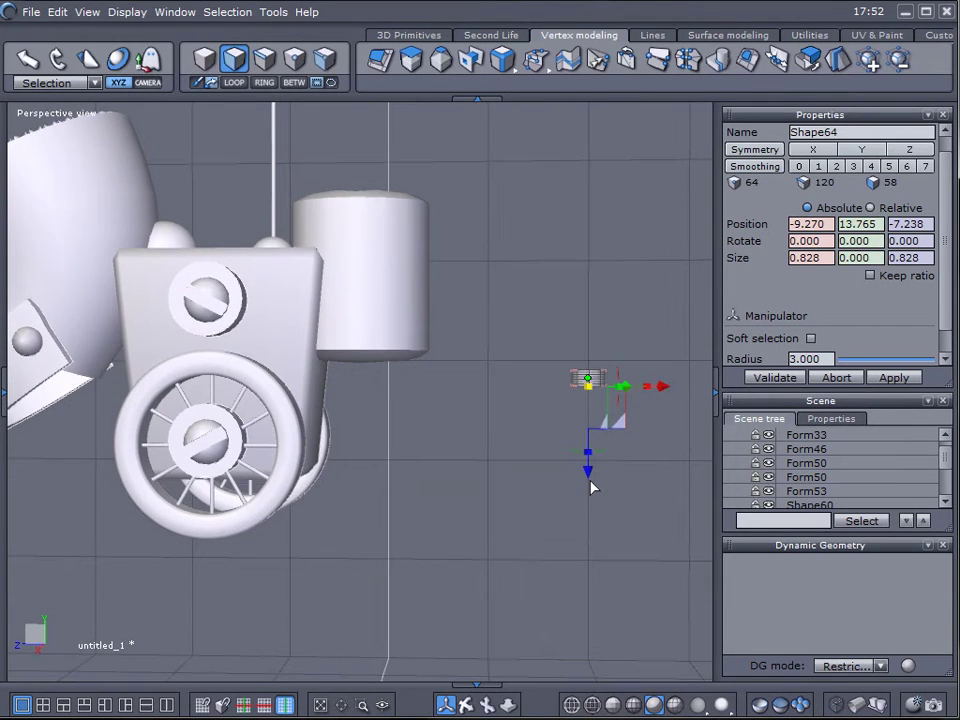
{"action": "left_click", "coordinate": [411, 60]}
{"action": "mouse_move", "coordinate": [591, 414]}
{"action": "left_mouse_down"}
{"action": "mouse_move", "coordinate": [589, 400]}
{"action": "mouse_move", "coordinate": [577, 430]}
{"action": "left_mouse_up"}
{"action": "left_click_drag", "start_coordinate": [581, 407], "coordinate": [489, 437]}
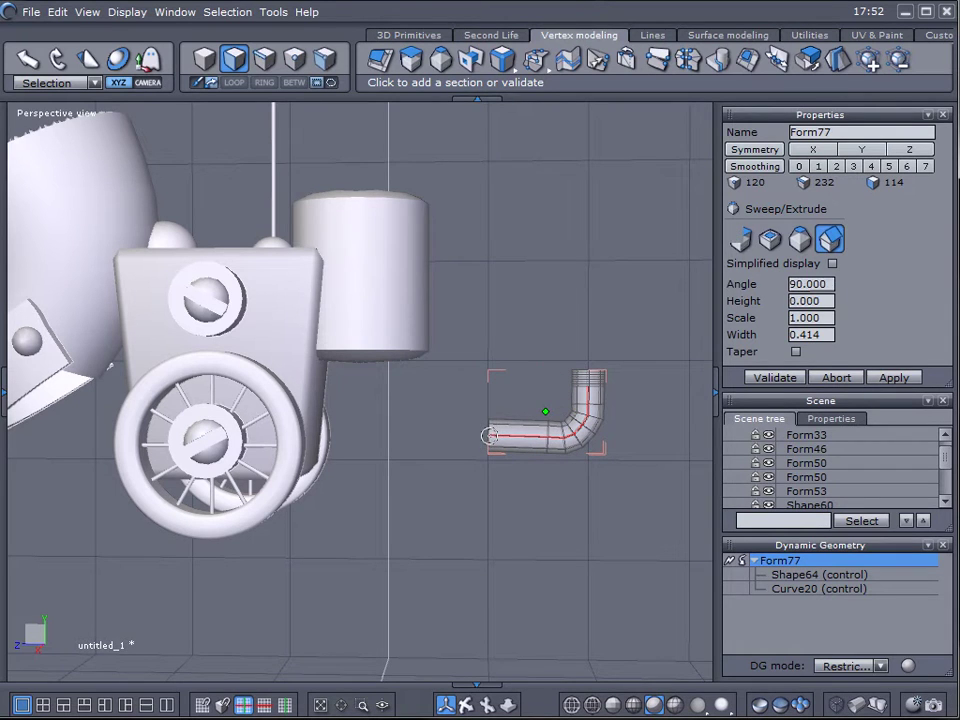
{"action": "left_click", "coordinate": [679, 547]}
Shift the whole elbow pipe along the X axis to about -11.92 and along the Z axis towards the box.
{"action": "right_click_drag", "start_coordinate": [643, 525], "coordinate": [332, 564]}
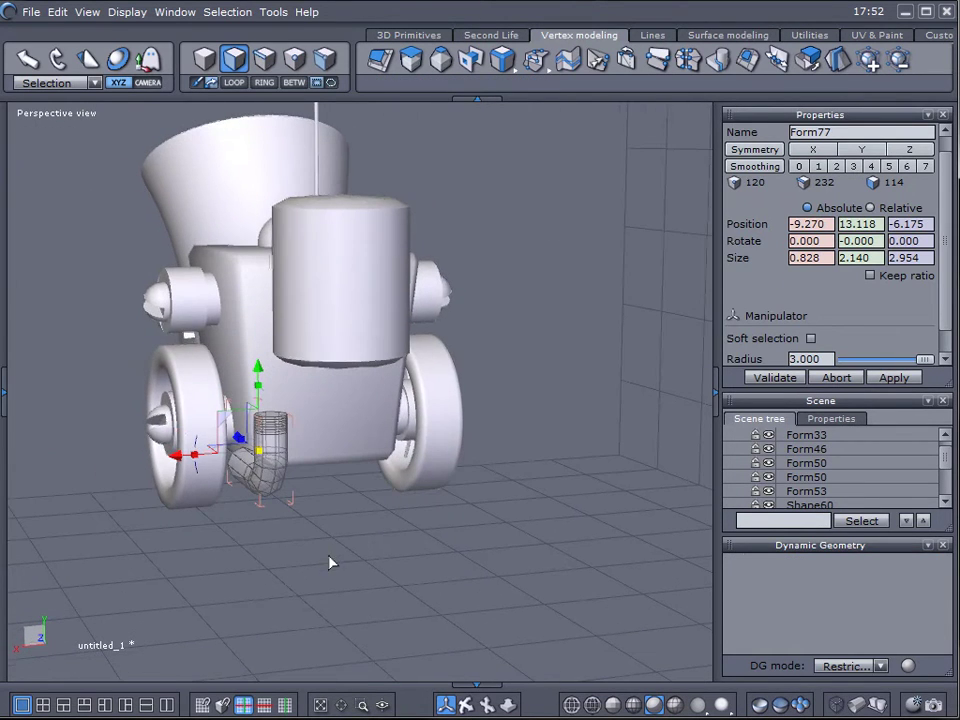
{"action": "left_click", "coordinate": [204, 58]}
{"action": "left_click_drag", "start_coordinate": [174, 458], "coordinate": [268, 465]}
{"action": "right_click_drag", "start_coordinate": [268, 465], "coordinate": [647, 553]}
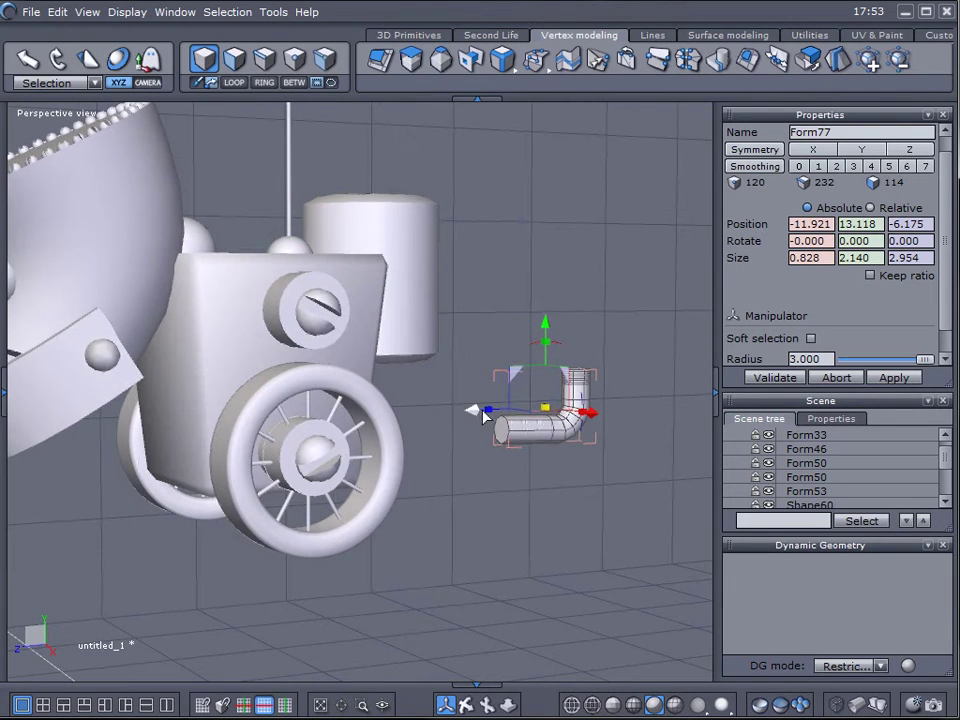
{"action": "left_click_drag", "start_coordinate": [484, 415], "coordinate": [285, 416]}
Adjust the elbow pipe to about X -13.27, Y 13.71, Z -0.07 so it joins the tank's underside to the box, and deselect it.
{"action": "right_click_drag", "start_coordinate": [480, 446], "coordinate": [318, 321]}
{"action": "left_click_drag", "start_coordinate": [326, 330], "coordinate": [324, 305]}
{"action": "right_click_drag", "start_coordinate": [324, 305], "coordinate": [209, 399]}
{"action": "left_click_drag", "start_coordinate": [206, 394], "coordinate": [249, 435]}
{"action": "right_click_drag", "start_coordinate": [249, 435], "coordinate": [603, 549]}
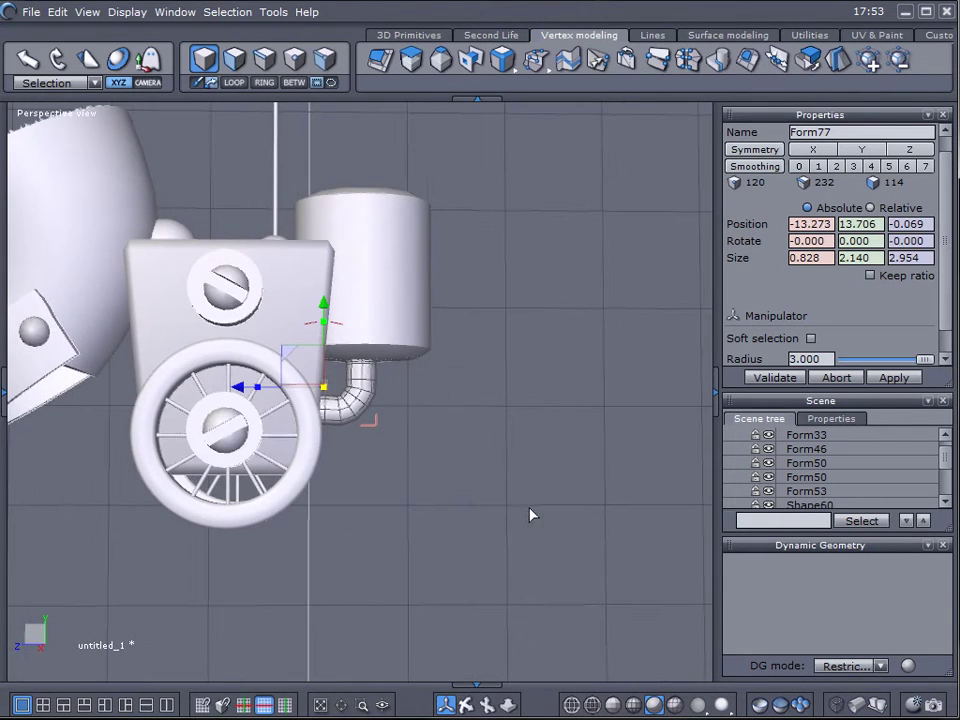
{"action": "scroll", "coordinate": [450, 456], "scroll_direction": "down", "scroll_amount": 3}
{"action": "right_click_drag", "start_coordinate": [450, 456], "coordinate": [397, 484]}
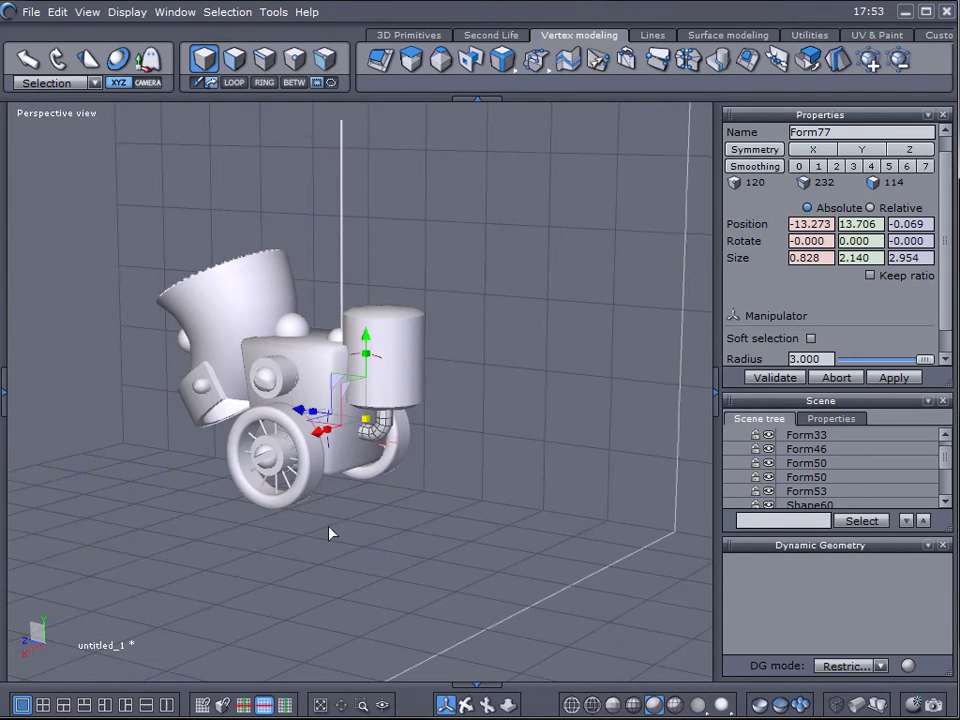
{"action": "right_click_drag", "start_coordinate": [332, 534], "coordinate": [535, 526]}
{"action": "left_click", "coordinate": [535, 526]}
Create a thin capped cylinder with a radius of about 0.35 and a height of about 7.2 behind the robot.
{"action": "right_click_drag", "start_coordinate": [414, 544], "coordinate": [354, 542]}
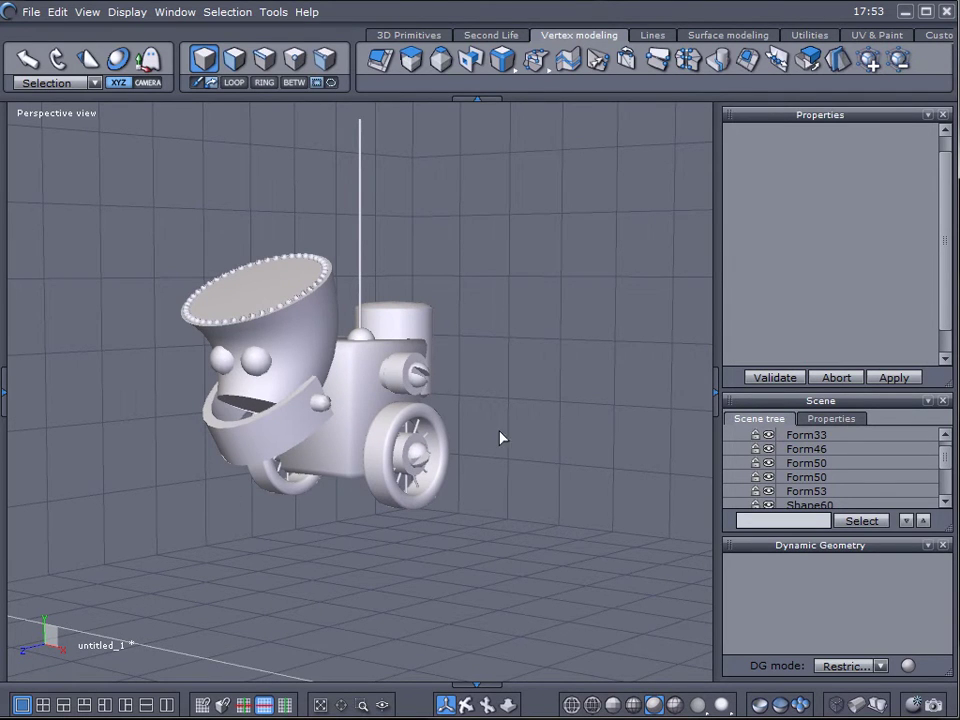
{"action": "right_click_drag", "start_coordinate": [502, 438], "coordinate": [101, 508]}
{"action": "left_click", "coordinate": [432, 35]}
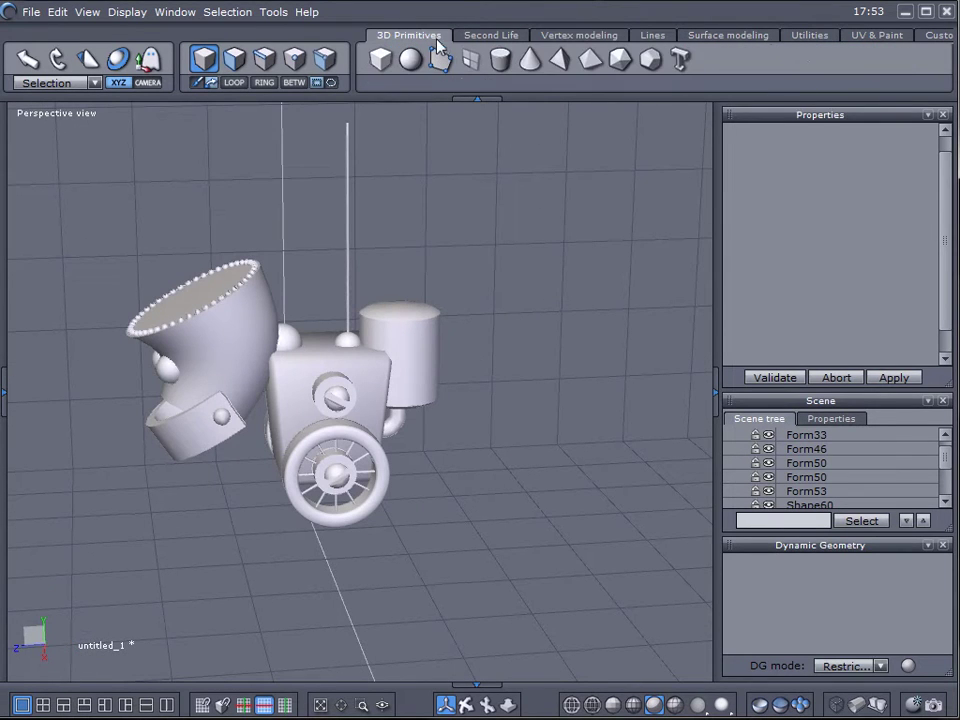
{"action": "left_click", "coordinate": [498, 62]}
{"action": "left_click", "coordinate": [548, 264]}
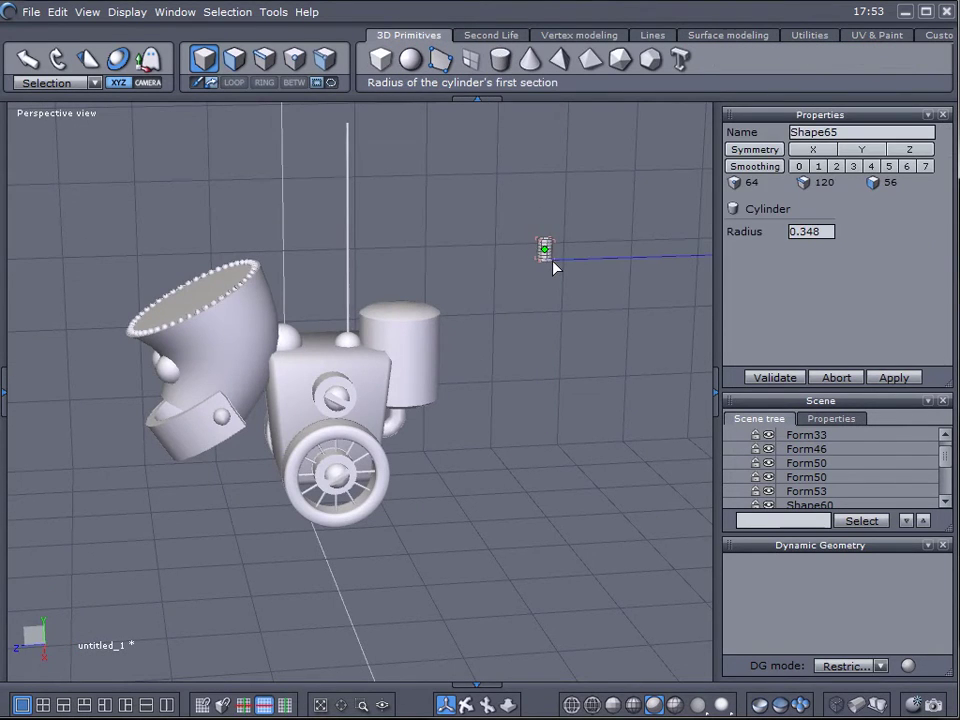
{"action": "left_click", "coordinate": [555, 266]}
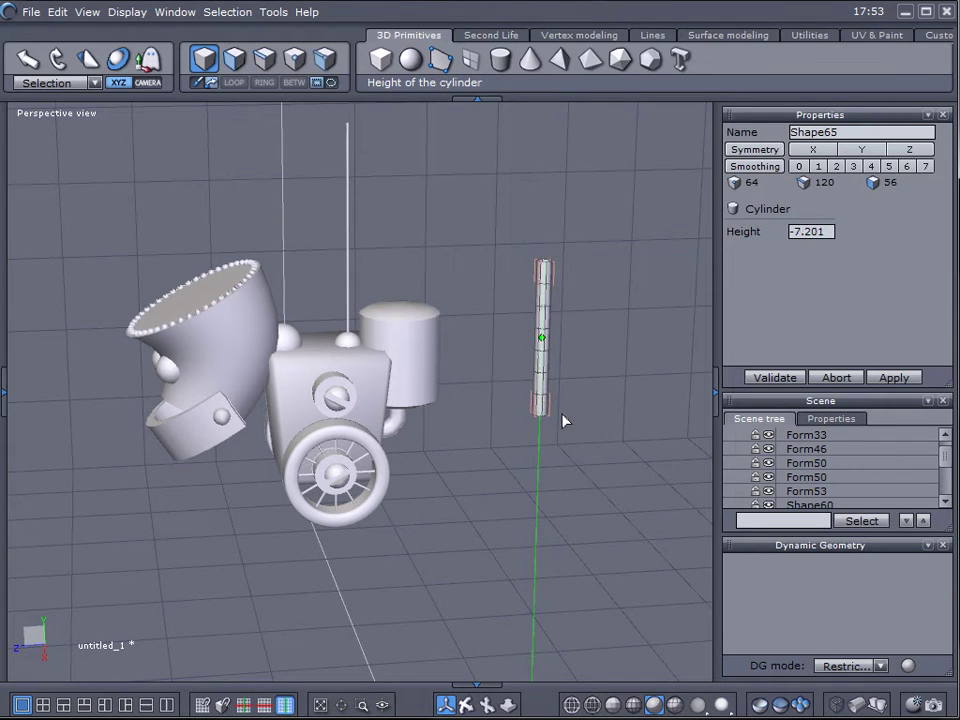
{"action": "left_click", "coordinate": [563, 421]}
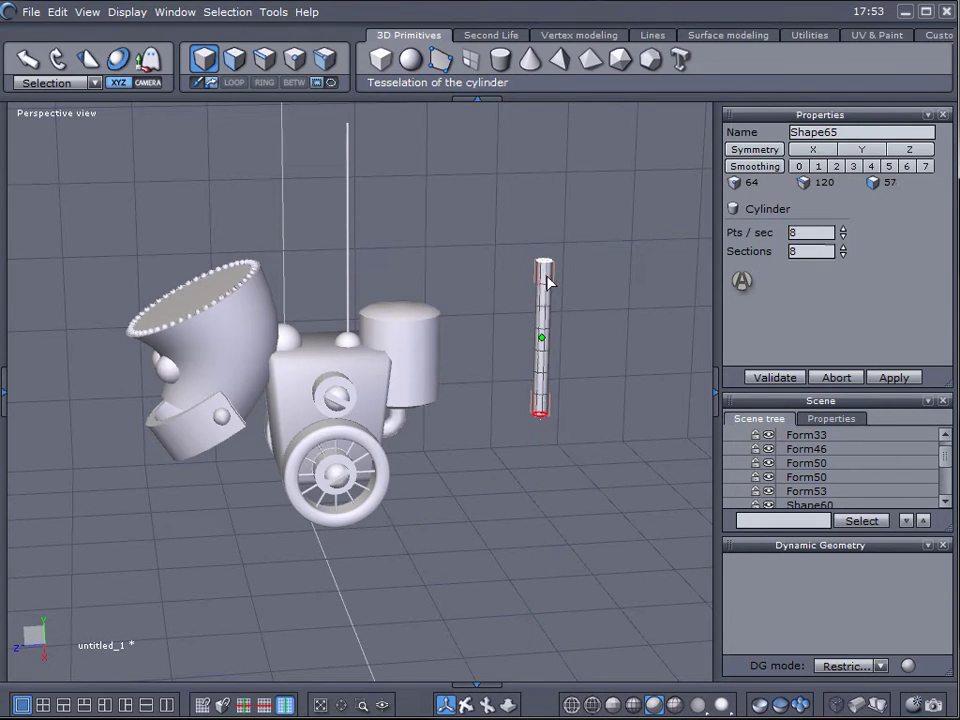
{"action": "left_click", "coordinate": [629, 463]}
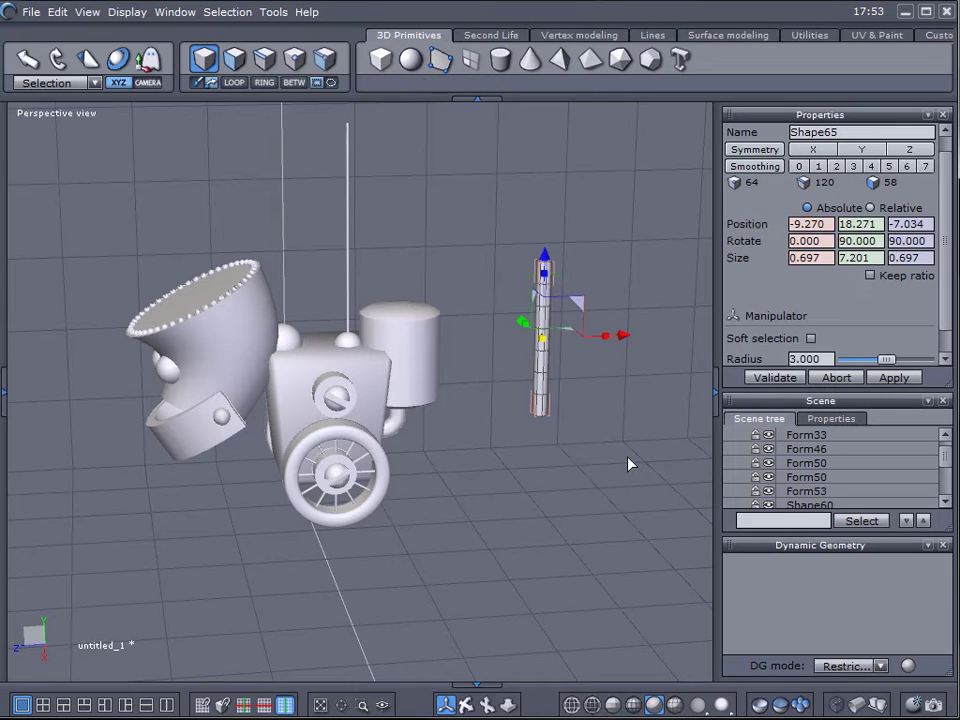
Rotate the thin cylinder by 90 degrees so it lies horizontally along the Z axis.
{"action": "left_click_drag", "start_coordinate": [562, 281], "coordinate": [426, 339]}
{"action": "middle_click_drag", "start_coordinate": [463, 403], "coordinate": [556, 322]}
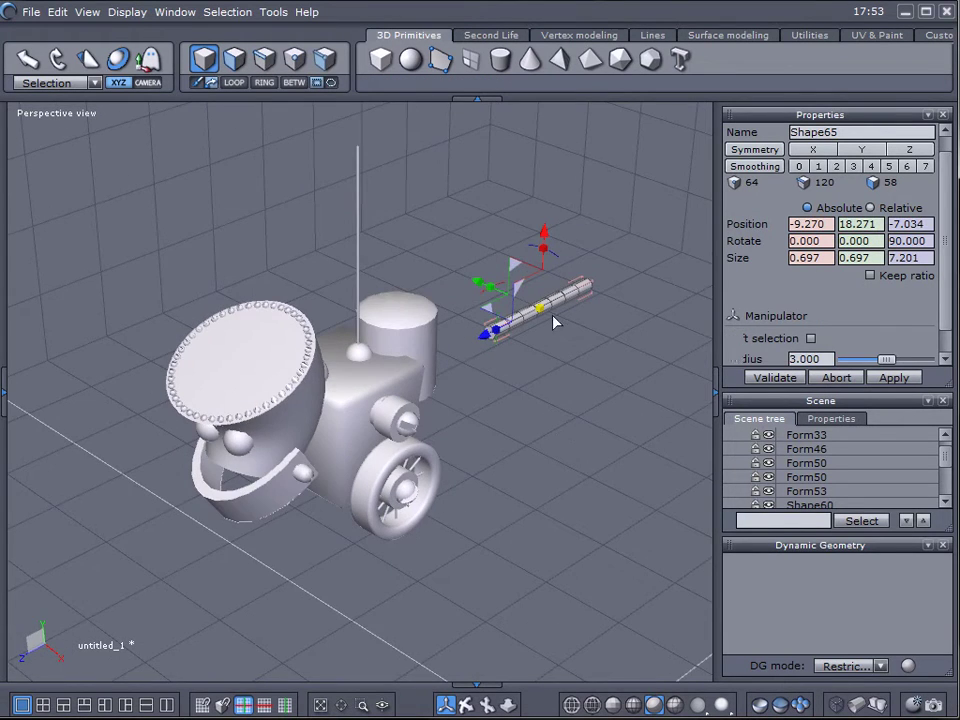
Thin the horizontal rod to about 0.335 and move it beside the robot's side hub at about Y 16.02, Z 4.65.
{"action": "left_click_drag", "start_coordinate": [545, 316], "coordinate": [294, 418]}
{"action": "left_click_drag", "start_coordinate": [371, 321], "coordinate": [370, 363]}
{"action": "middle_click_drag", "start_coordinate": [540, 460], "coordinate": [470, 445]}
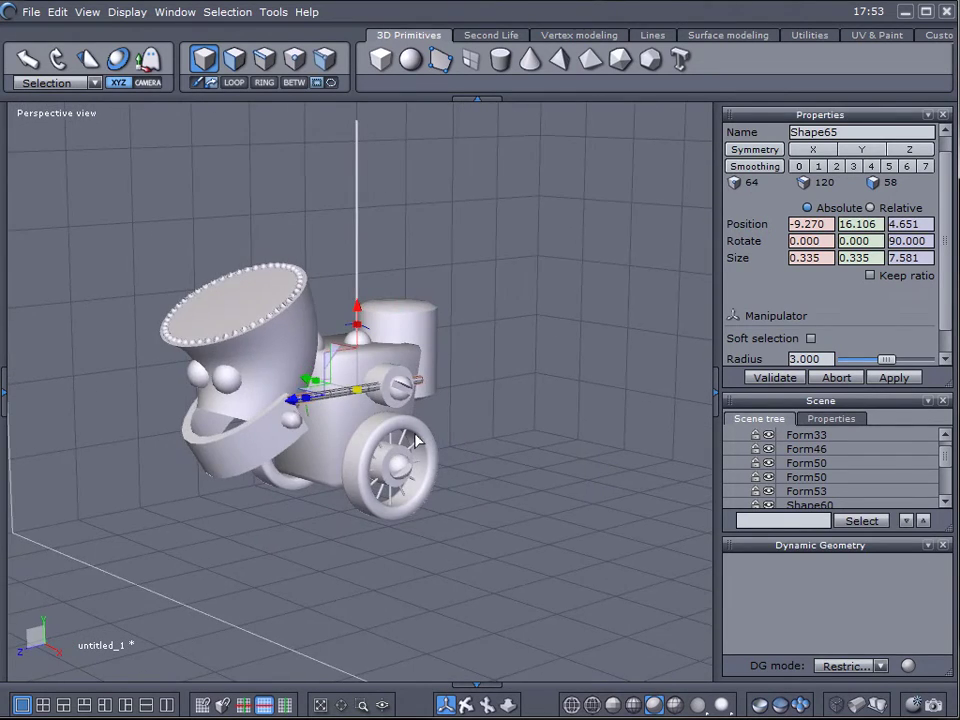
{"action": "scroll", "coordinate": [418, 441], "scroll_direction": "up", "scroll_amount": 5}
{"action": "left_click_drag", "start_coordinate": [287, 279], "coordinate": [288, 286]}
Try to shift the side hub and its ball outward along X to about -9.16, and undo it.
{"action": "middle_click_drag", "start_coordinate": [288, 286], "coordinate": [502, 399]}
{"action": "left_click", "coordinate": [549, 335]}
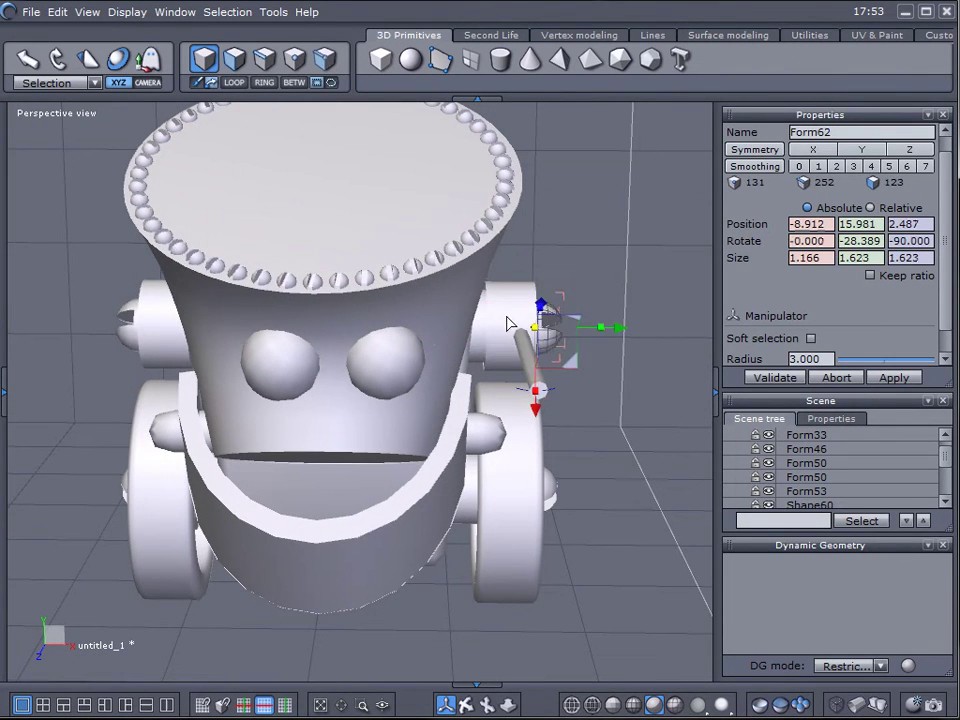
{"action": "left_click", "coordinate": [504, 314], "text": "shift"}
{"action": "left_click_drag", "start_coordinate": [607, 330], "coordinate": [643, 360]}
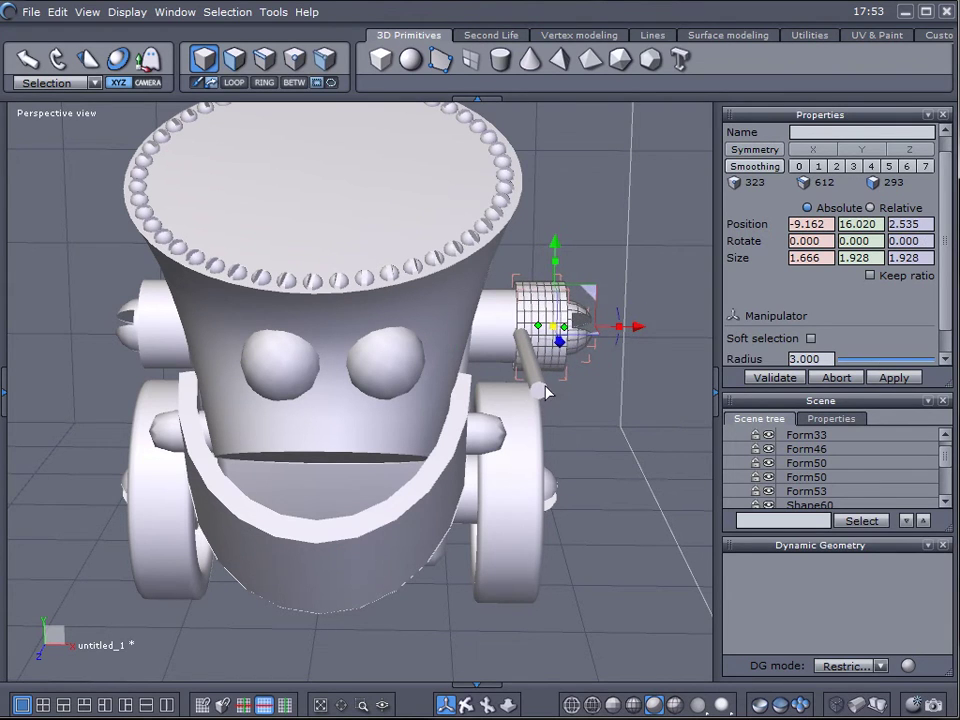
{"action": "key", "text": "ctrl+z"}
{"action": "key", "text": "ctrl+z"}
{"action": "key", "text": "ctrl+z"}
Move the rod outward along X to about -8.79, and shift the opposite hub with its ball out to about X -17.11.
{"action": "left_click_drag", "start_coordinate": [446, 350], "coordinate": [470, 352]}
{"action": "middle_click_drag", "start_coordinate": [425, 457], "coordinate": [642, 457]}
{"action": "left_click", "coordinate": [178, 331]}
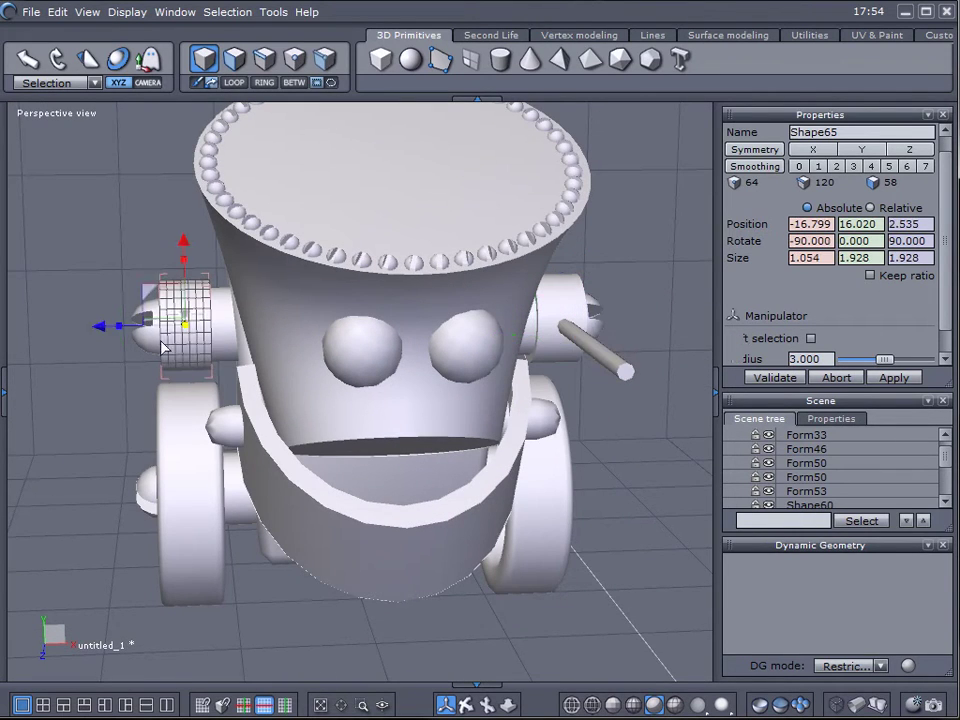
{"action": "left_click", "coordinate": [149, 331], "text": "shift"}
{"action": "left_click_drag", "start_coordinate": [248, 323], "coordinate": [213, 330]}
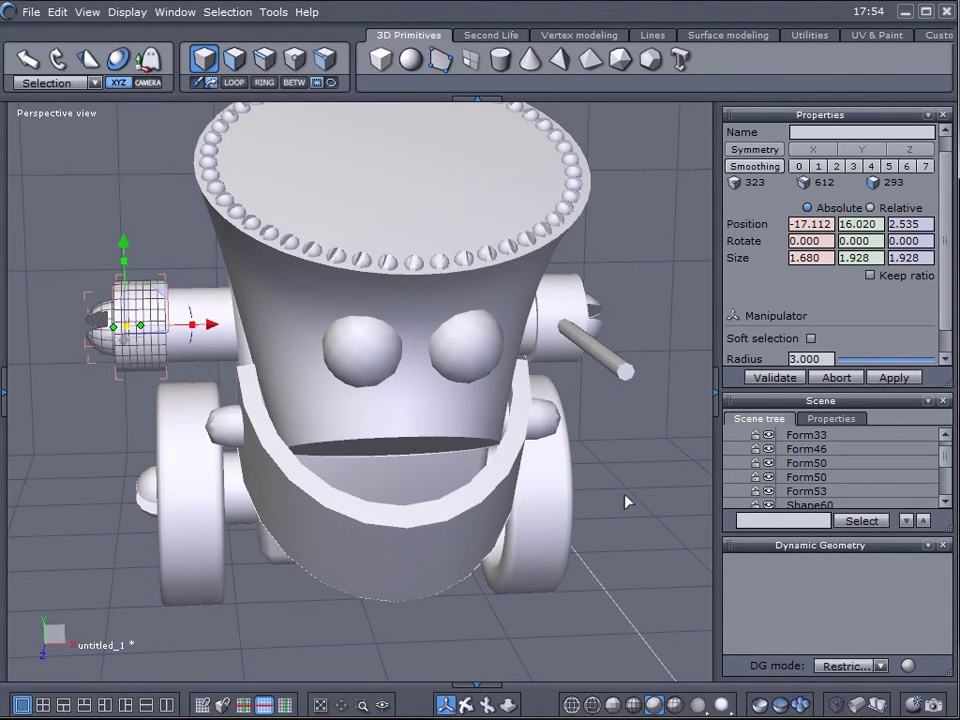
Copy the thin rod along the X axis to the hub on the robot's other side and deselect it.
{"action": "left_click", "coordinate": [621, 372]}
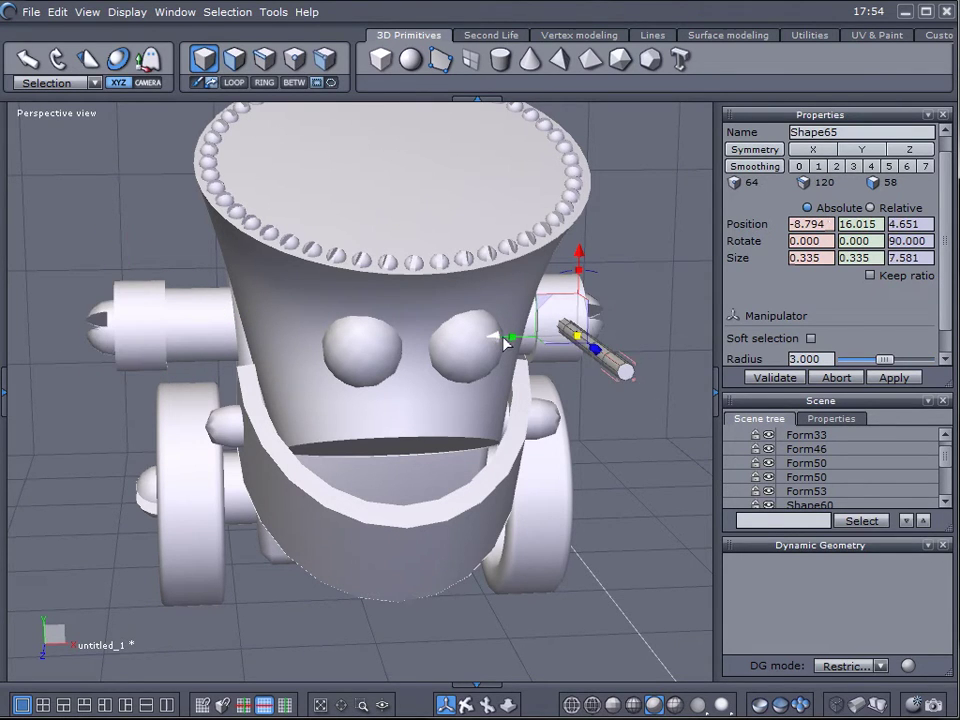
{"action": "left_click_drag", "start_coordinate": [486, 344], "coordinate": [52, 348]}
{"action": "middle_click_drag", "start_coordinate": [497, 446], "coordinate": [440, 330]}
{"action": "scroll", "coordinate": [221, 444], "scroll_direction": "up", "scroll_amount": 5}
{"action": "left_click", "coordinate": [591, 508]}
{"action": "scroll", "coordinate": [596, 510], "scroll_direction": "down", "scroll_amount": 3}
{"action": "scroll", "coordinate": [564, 527], "scroll_direction": "up", "scroll_amount": 4}
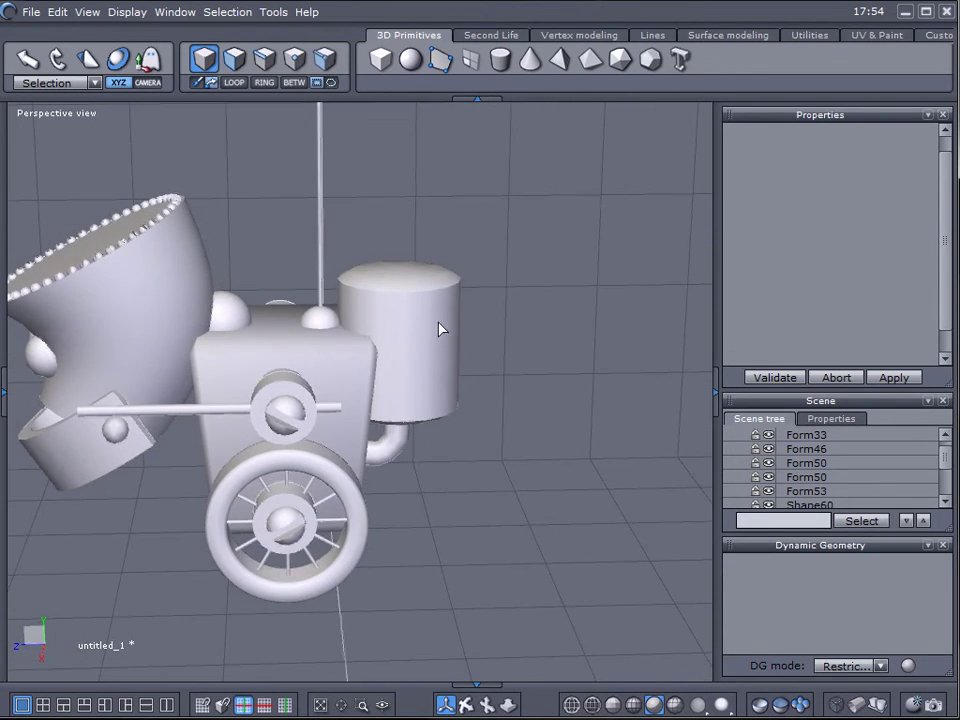
Draw a spiral-ended S-shaped interpolated curve with 12 control points behind the tank, about 8.8 high and 4.5 wide, and collapse its dynamic geometry.
{"action": "left_click", "coordinate": [661, 37]}
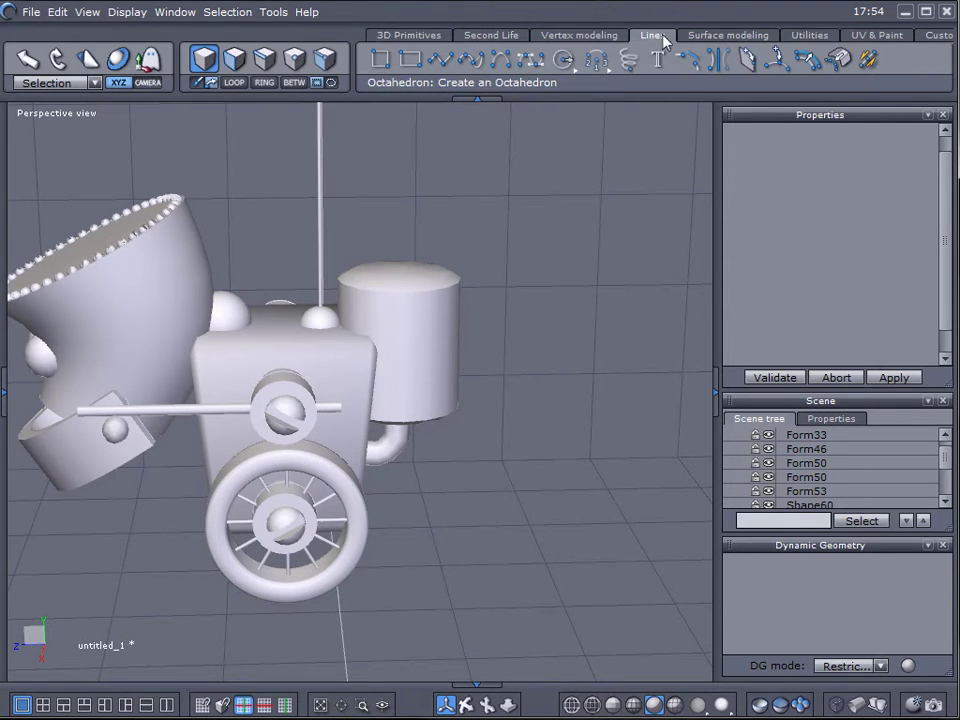
{"action": "left_click", "coordinate": [463, 62]}
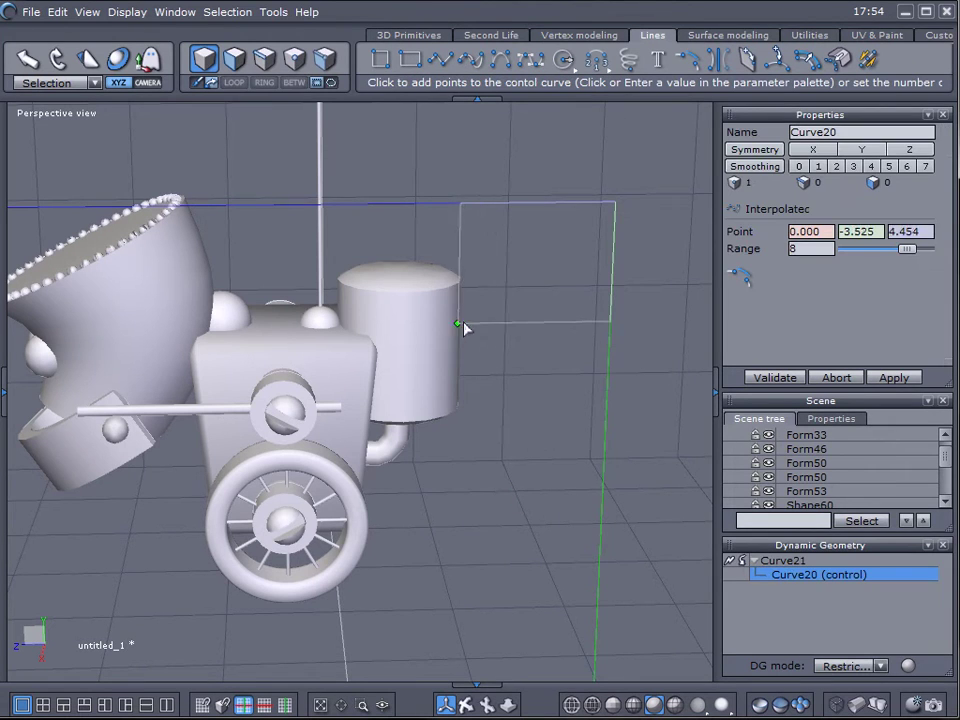
{"action": "left_click", "coordinate": [481, 500]}
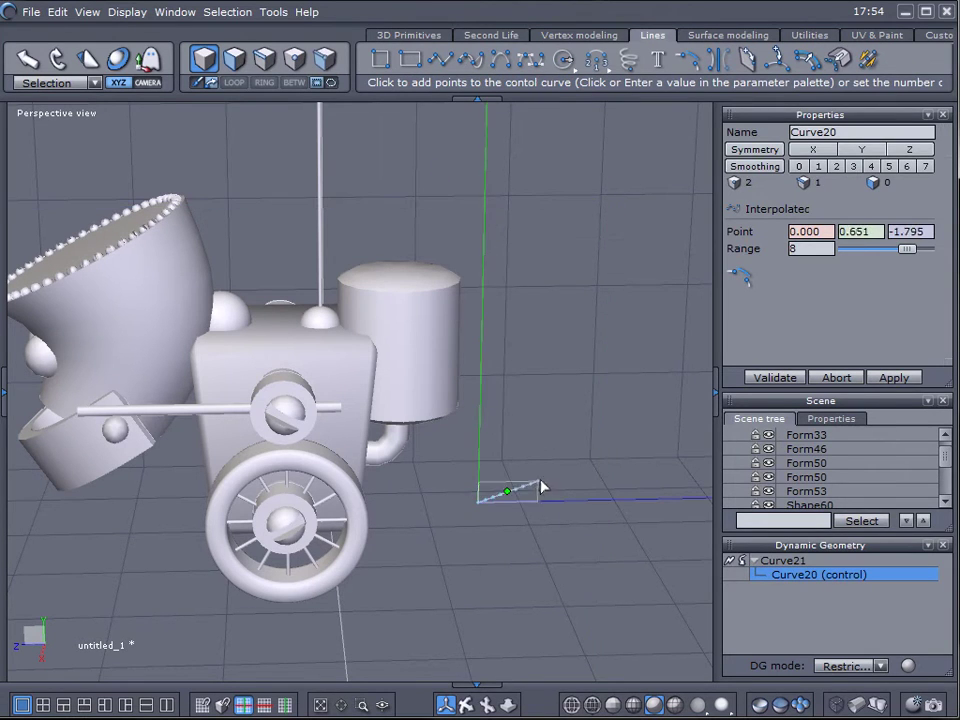
{"action": "left_click", "coordinate": [557, 468]}
{"action": "left_click", "coordinate": [551, 381]}
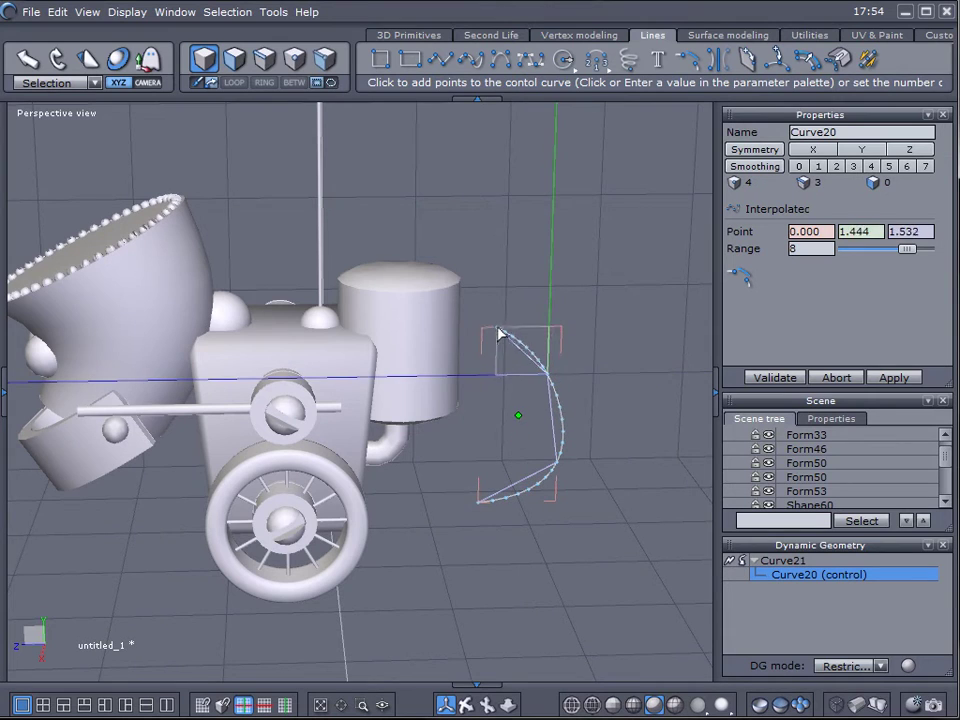
{"action": "left_click", "coordinate": [476, 262]}
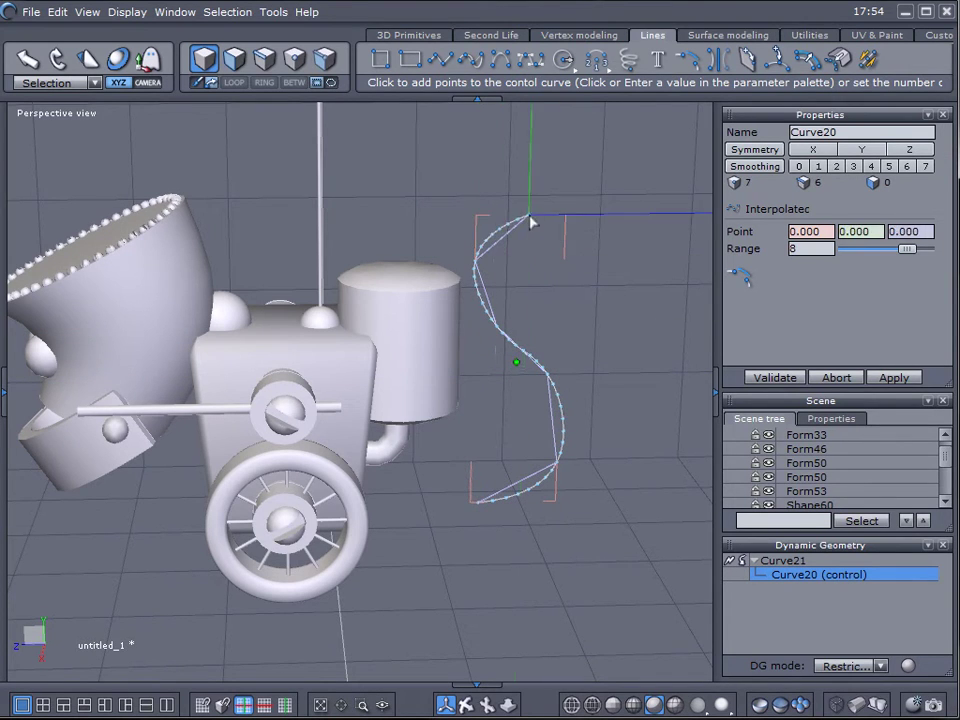
{"action": "left_click", "coordinate": [529, 214]}
{"action": "left_click", "coordinate": [624, 242]}
{"action": "left_click", "coordinate": [611, 313]}
{"action": "left_click", "coordinate": [519, 313]}
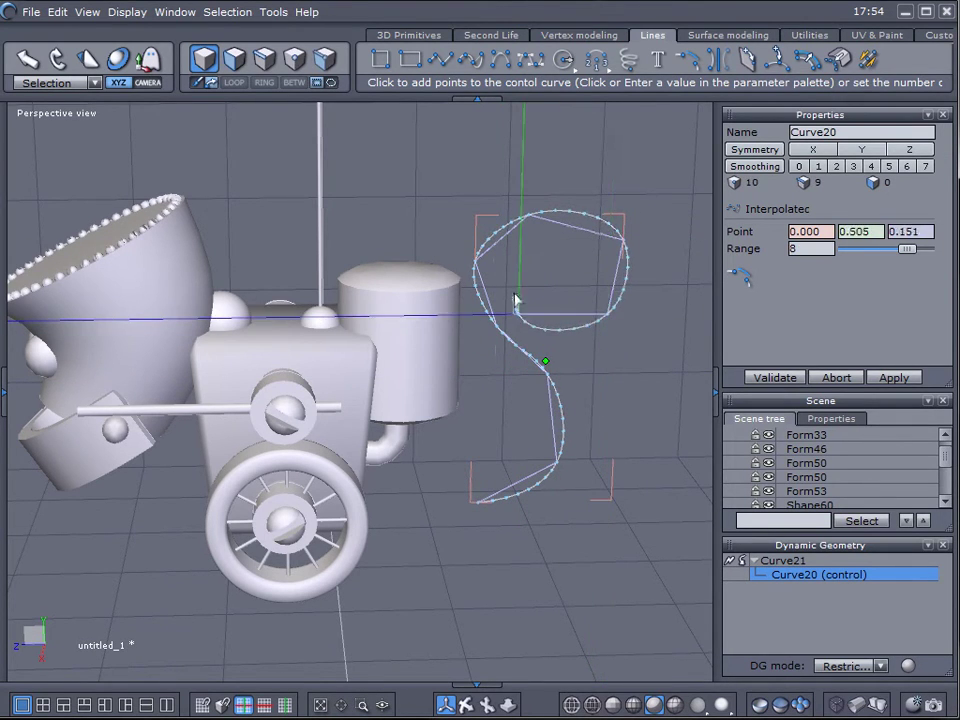
{"action": "left_click", "coordinate": [530, 258]}
{"action": "left_click", "coordinate": [568, 284]}
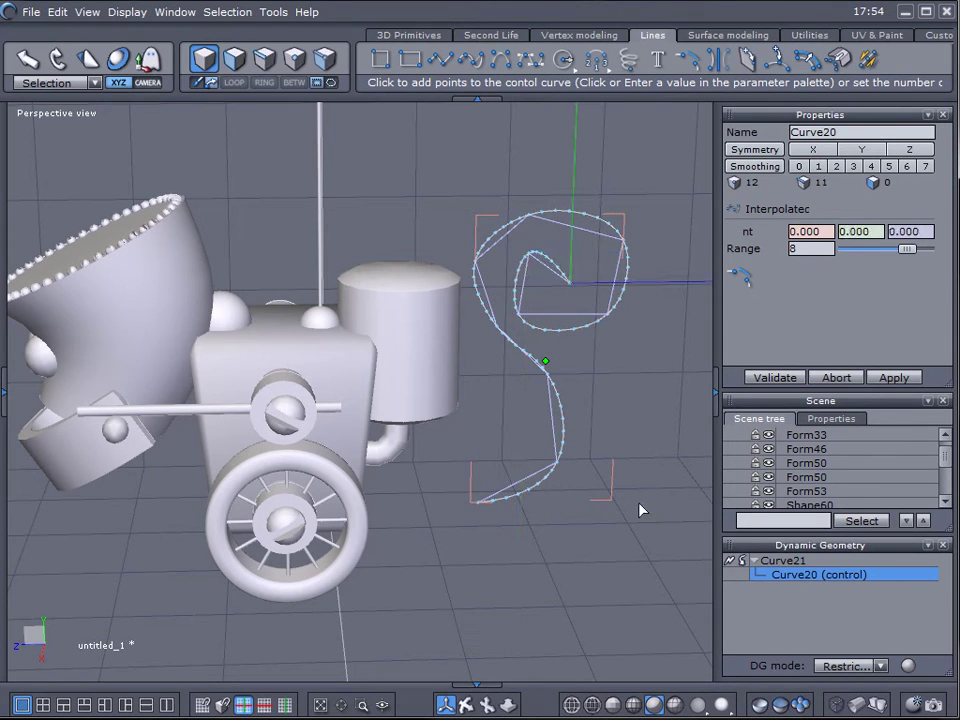
{"action": "key", "text": "space"}
{"action": "left_click", "coordinate": [731, 563]}
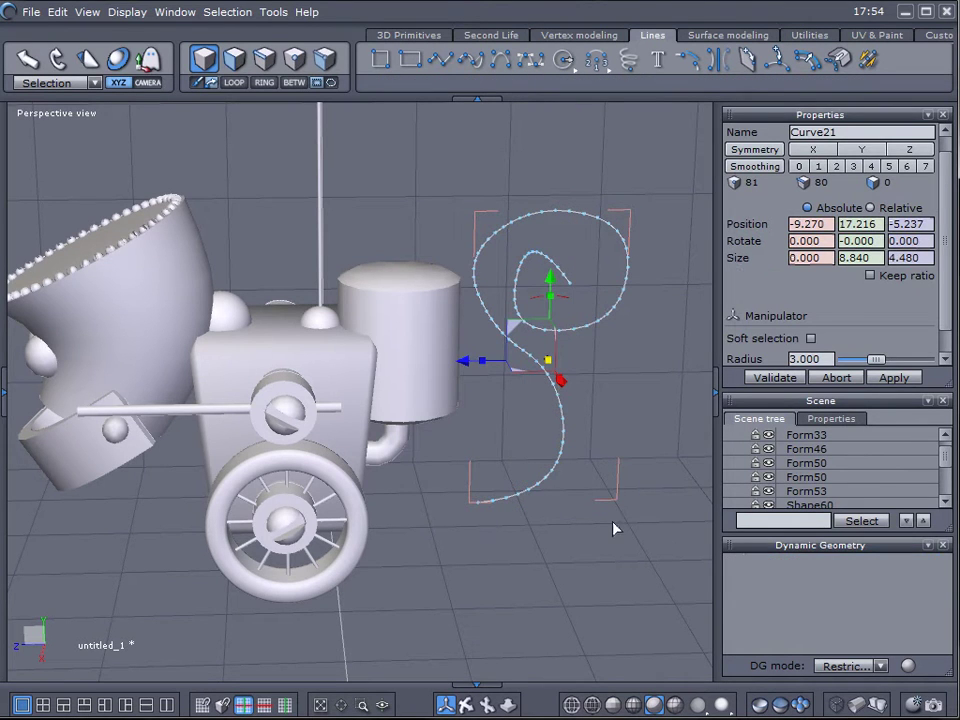
Create a sphere with a diameter of about 1.4 behind the spiral curve.
{"action": "middle_click_drag", "start_coordinate": [632, 525], "coordinate": [579, 489]}
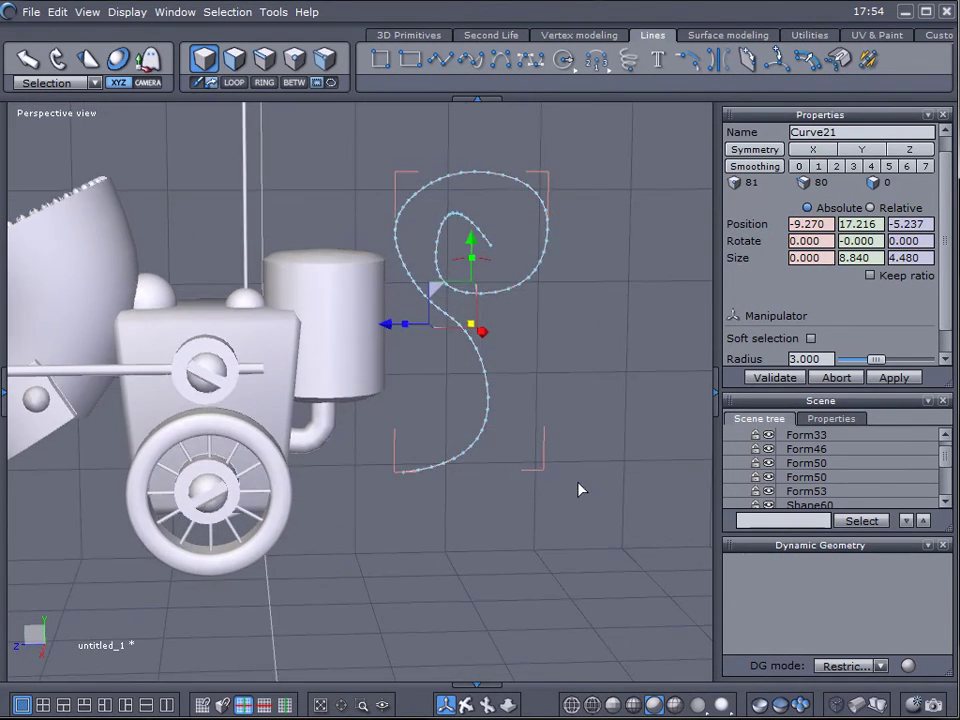
{"action": "left_click", "coordinate": [404, 36]}
{"action": "left_click", "coordinate": [410, 59]}
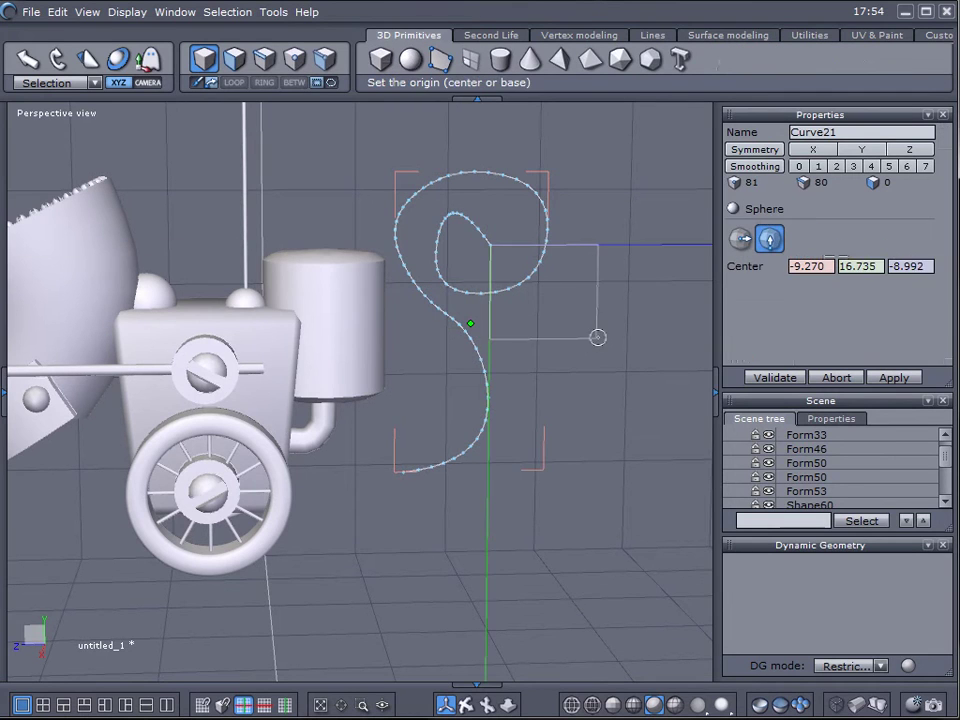
{"action": "left_click", "coordinate": [598, 357]}
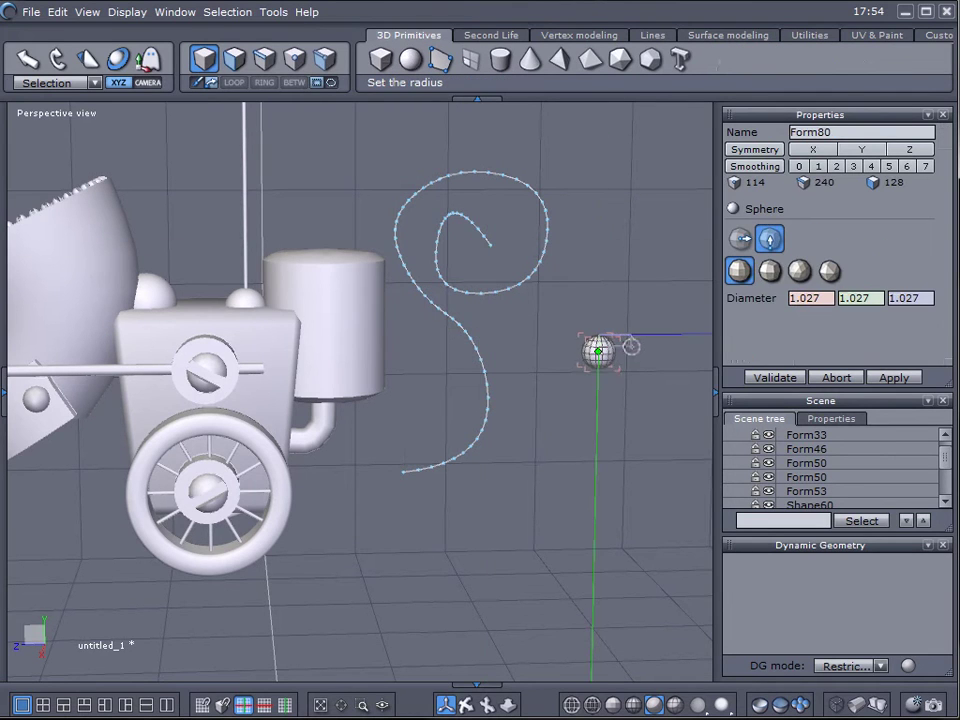
{"action": "left_click", "coordinate": [640, 356]}
{"action": "key", "text": "Return"}
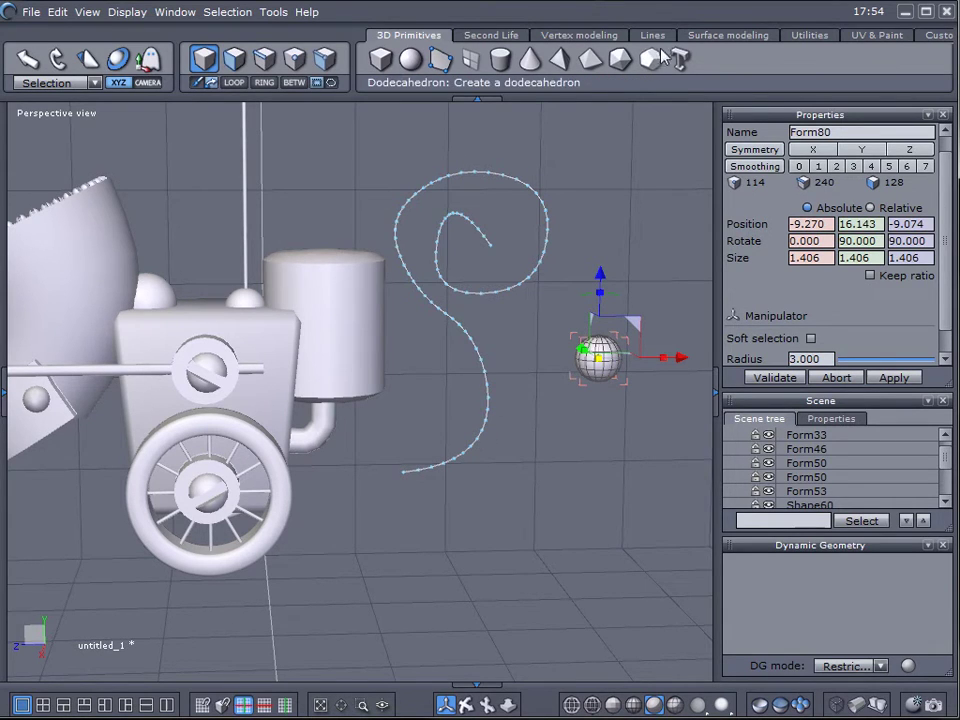
Try Copy on a support with the sphere along the spiral curve, using proportional resizing and a scaling of 0.100, and cancel it.
{"action": "left_click", "coordinate": [785, 36]}
{"action": "left_click", "coordinate": [497, 58]}
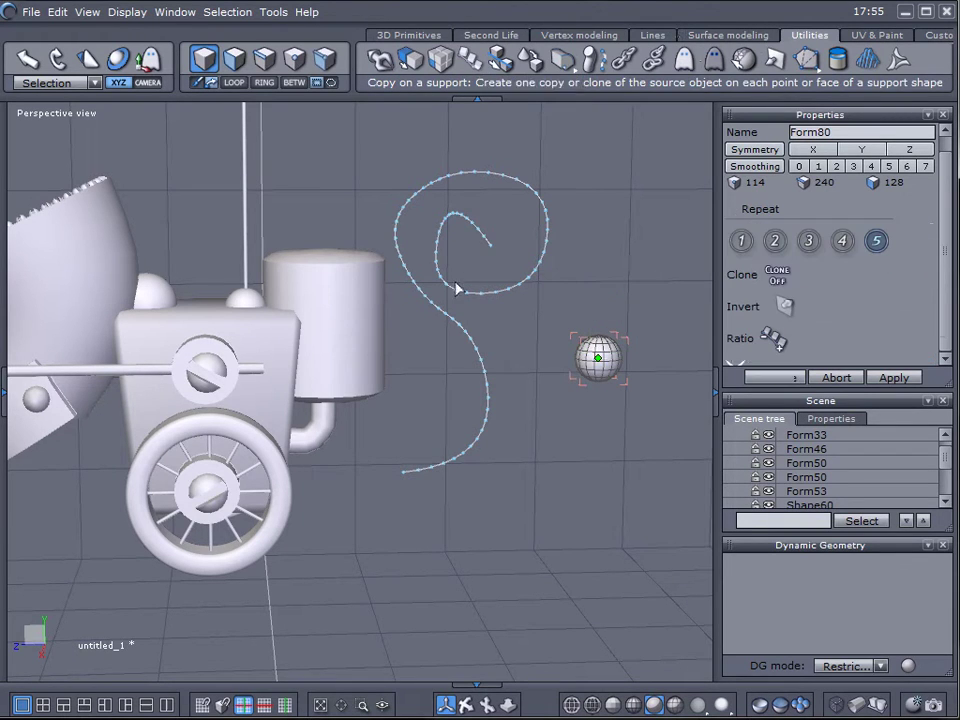
{"action": "left_click", "coordinate": [456, 289]}
{"action": "scroll", "coordinate": [949, 221], "scroll_direction": "down", "scroll_amount": 3}
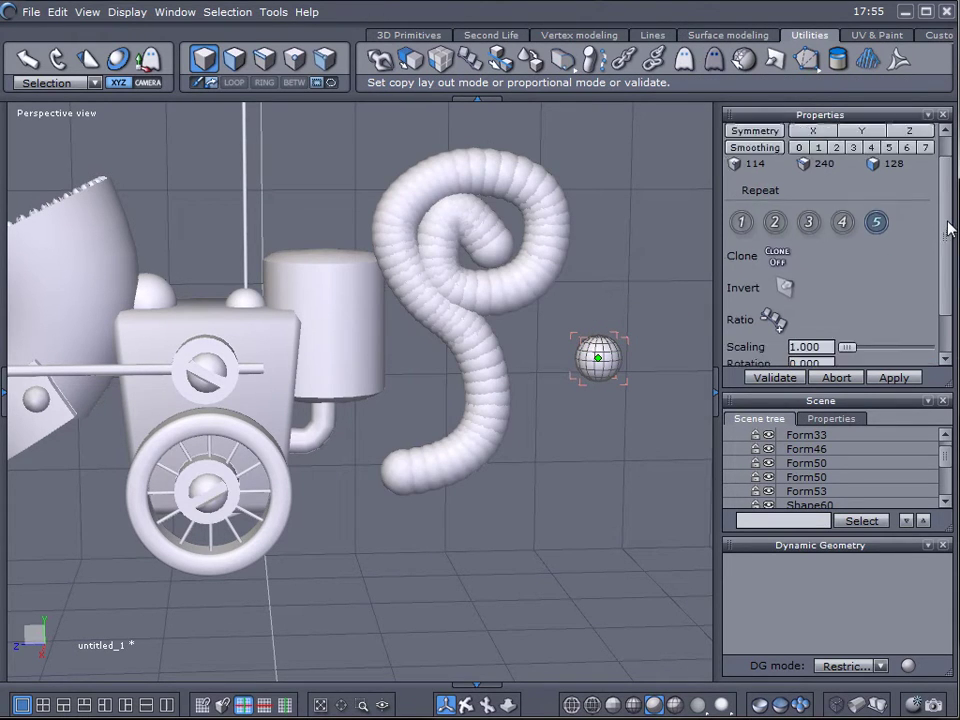
{"action": "left_click", "coordinate": [774, 288]}
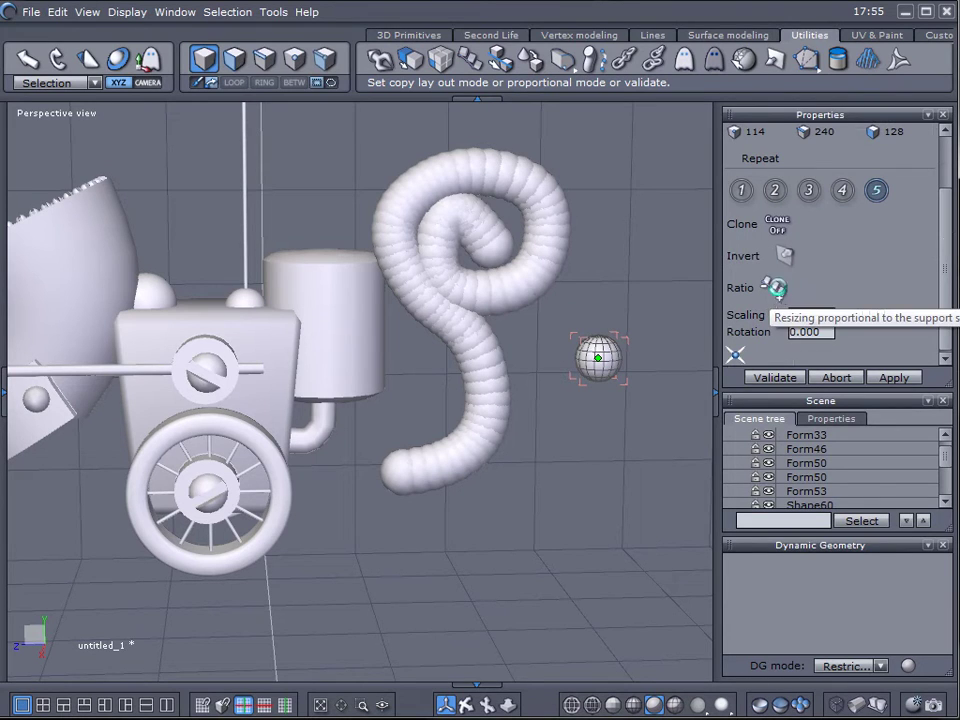
{"action": "left_click_drag", "start_coordinate": [848, 318], "coordinate": [838, 314]}
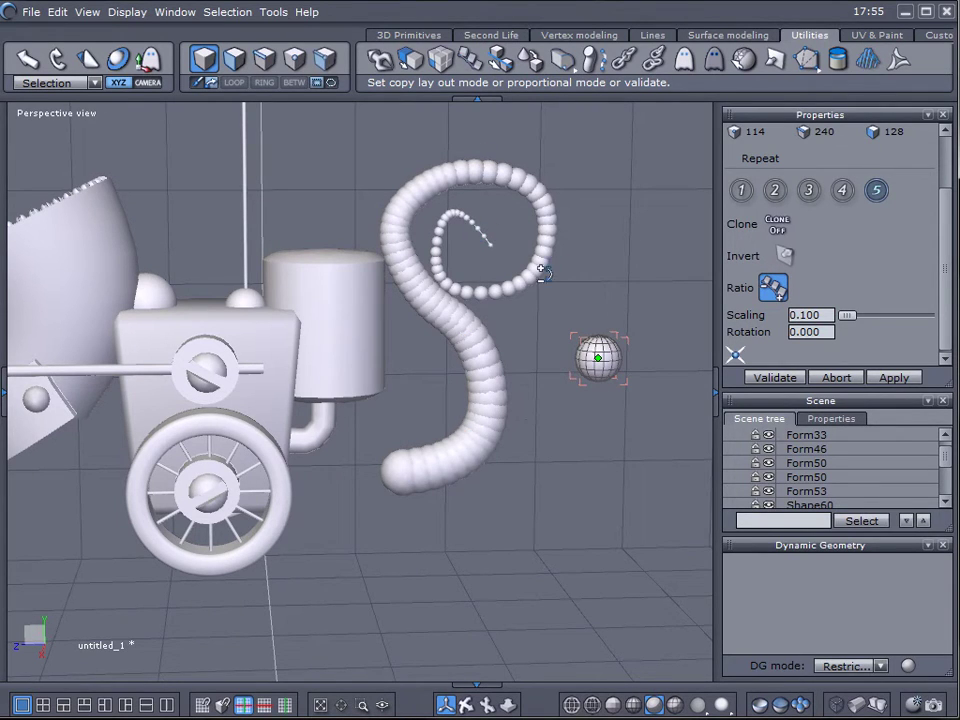
{"action": "key", "text": "Escape"}
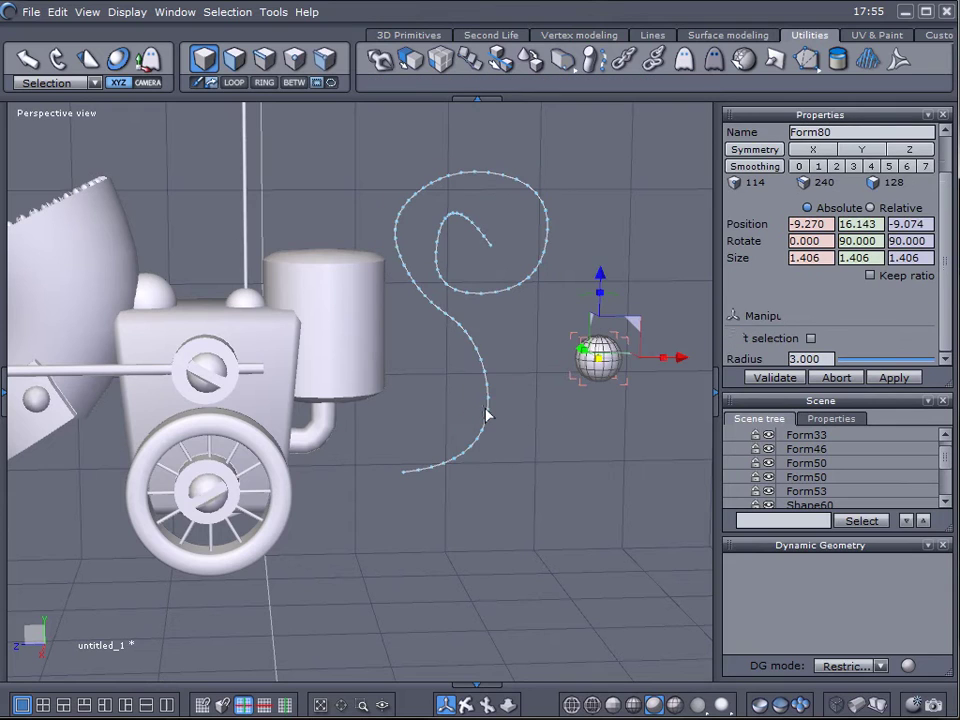
Reverse the direction of the spiral curve.
{"action": "left_click", "coordinate": [487, 415]}
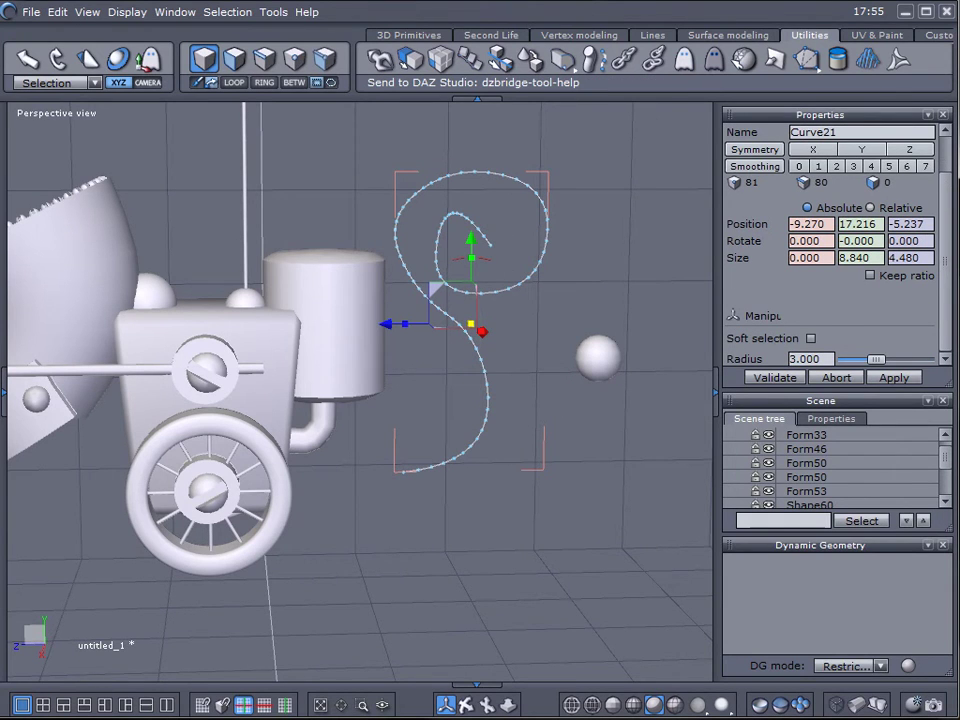
{"action": "left_click", "coordinate": [729, 36]}
{"action": "left_click", "coordinate": [645, 36]}
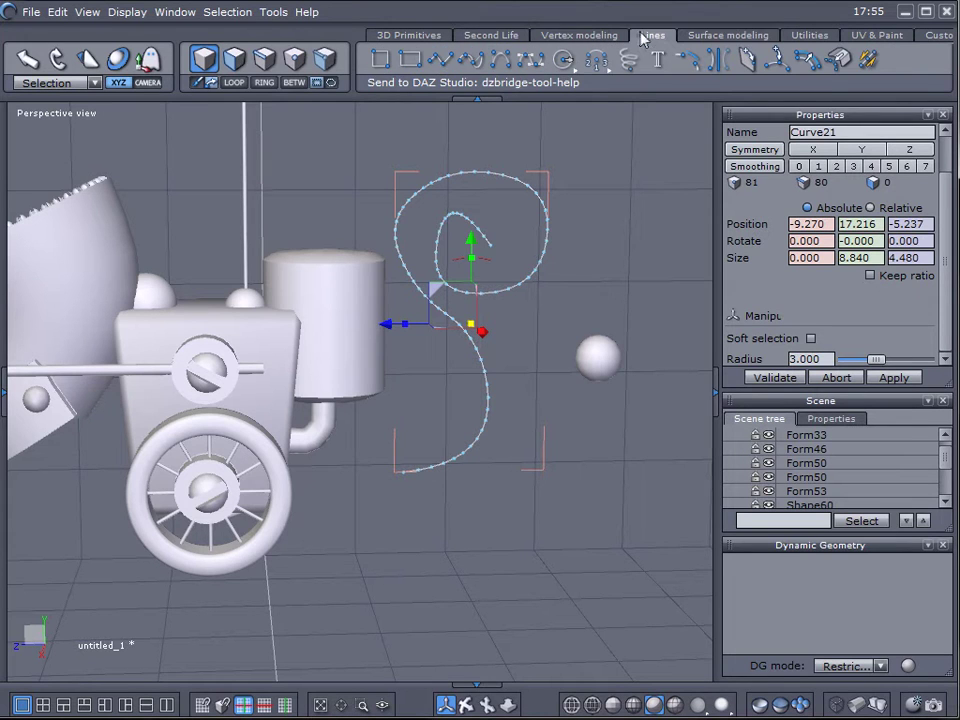
{"action": "left_click", "coordinate": [873, 60]}
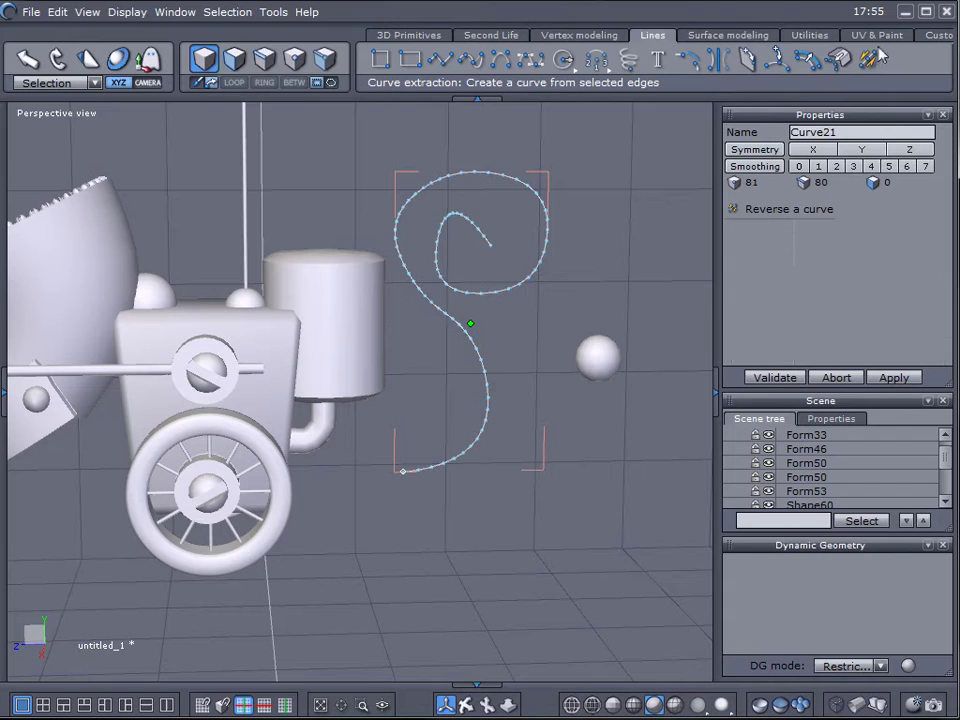
Try copying the sphere along the reversed spiral curve with proportional resizing and a scaling of 0.100, and cancel it.
{"action": "left_click", "coordinate": [604, 358]}
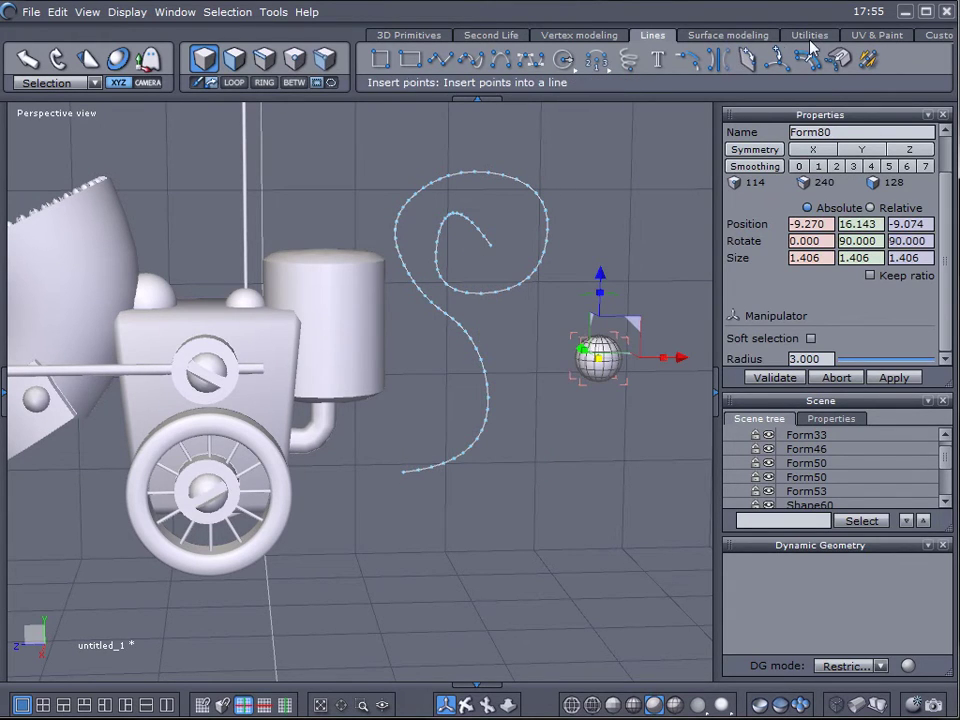
{"action": "left_click", "coordinate": [737, 37]}
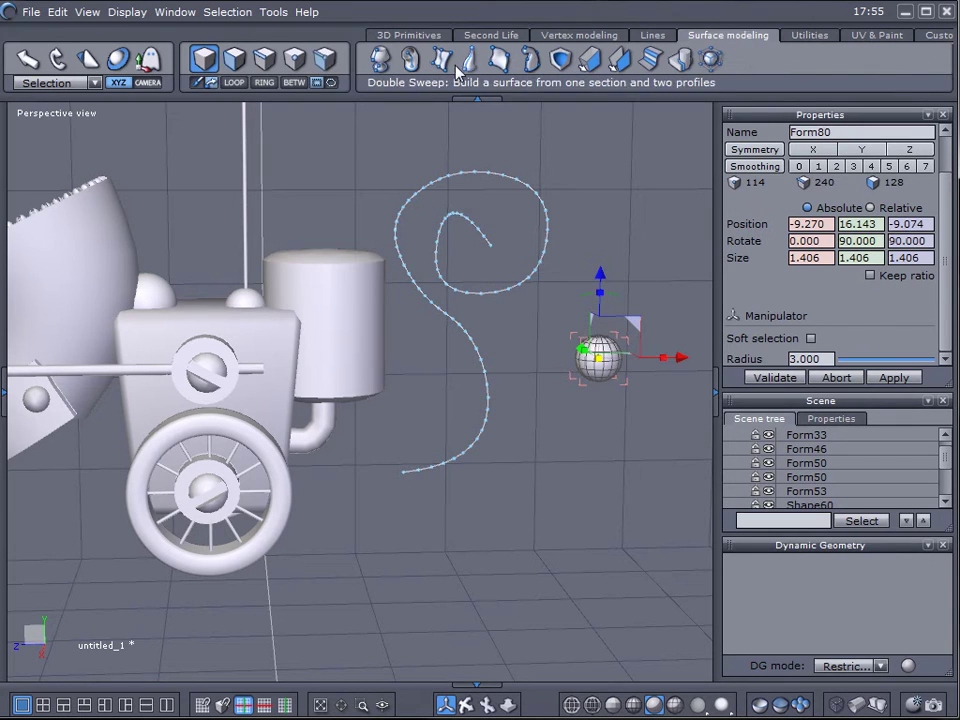
{"action": "left_click", "coordinate": [806, 36]}
{"action": "left_click", "coordinate": [500, 60]}
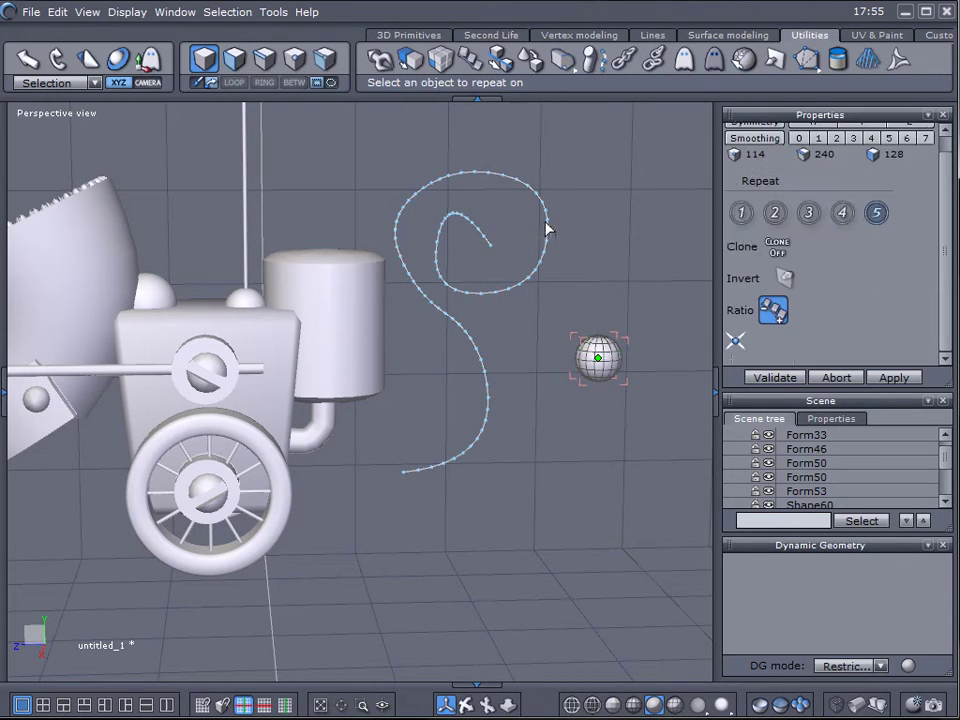
{"action": "left_click", "coordinate": [545, 224]}
{"action": "left_click", "coordinate": [943, 341]}
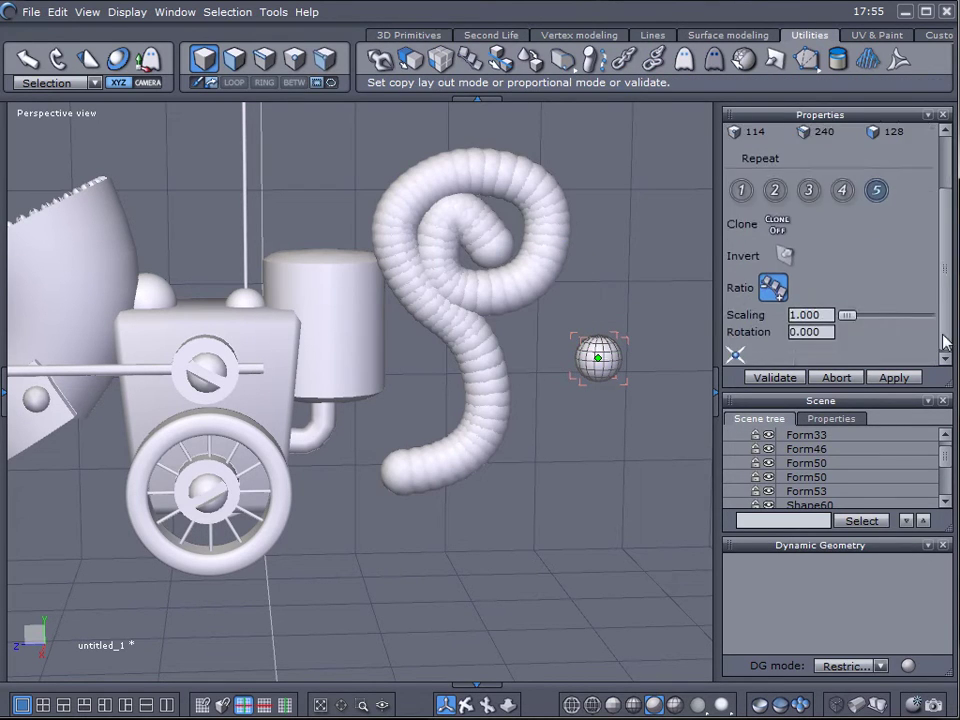
{"action": "left_click_drag", "start_coordinate": [857, 318], "coordinate": [851, 313]}
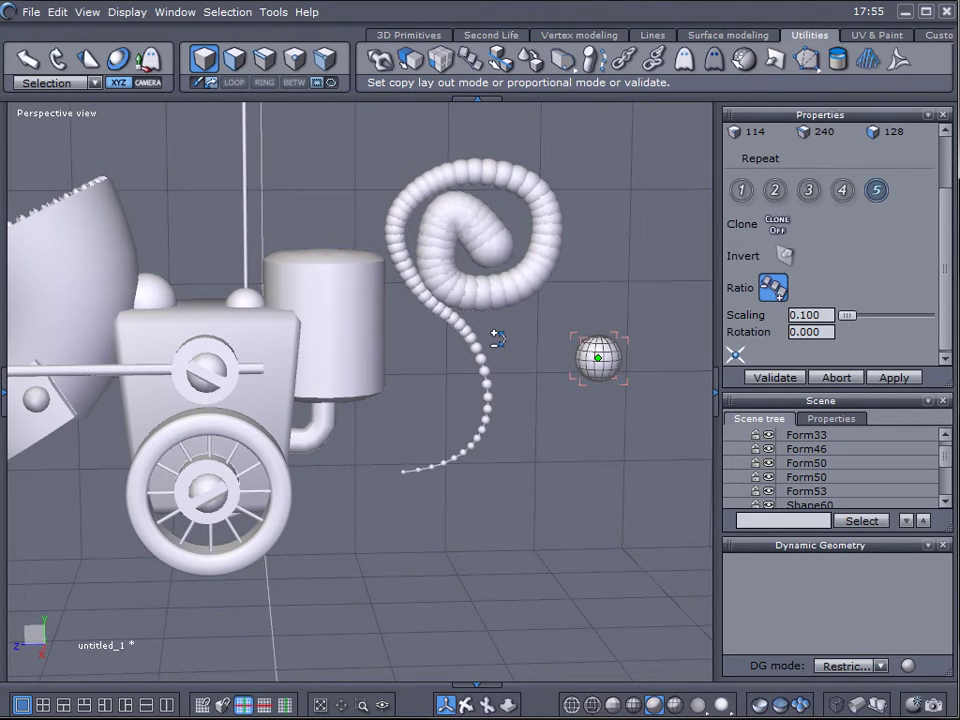
{"action": "key", "text": "Escape"}
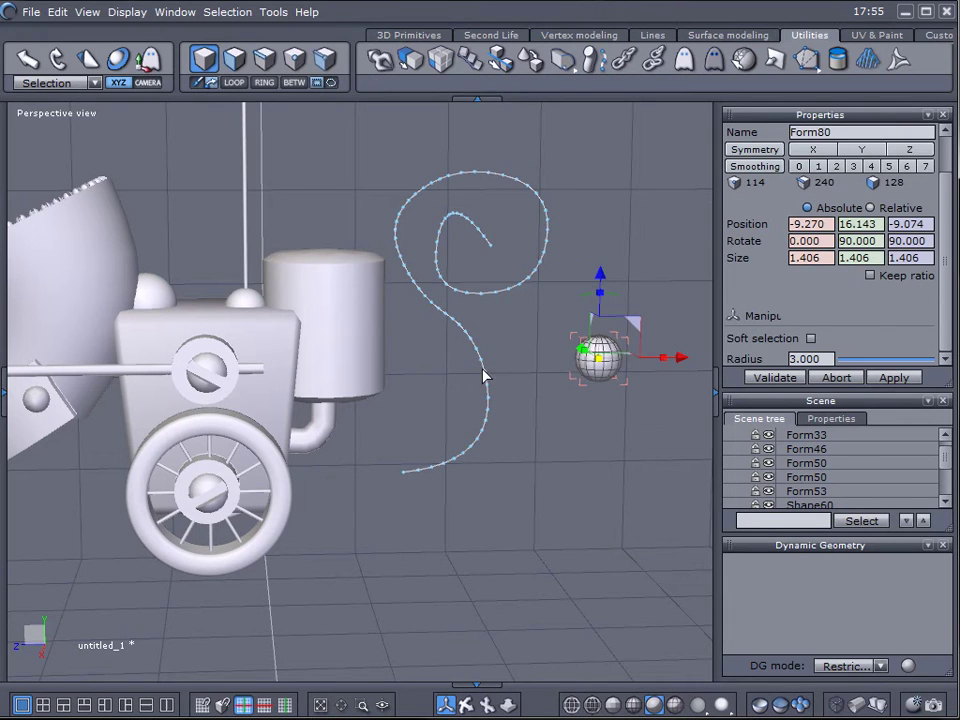
Delete the spiral curve behind the tank.
{"action": "left_click", "coordinate": [485, 375]}
{"action": "key", "text": "Delete"}
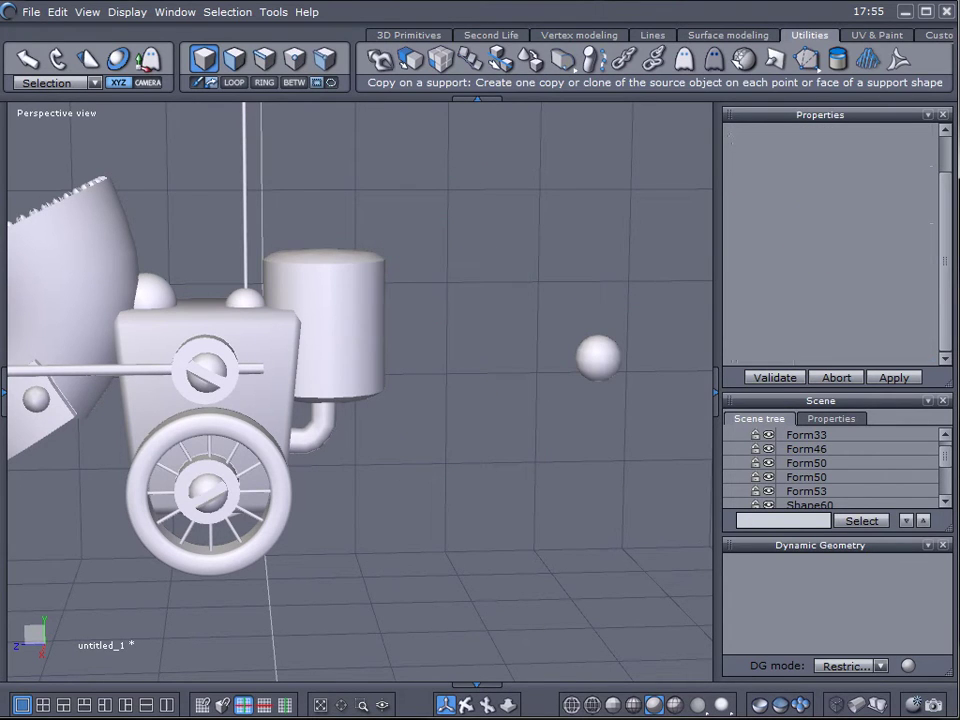
Draw an interpolated curve behind the tank, about 6.3 by 6.6, starting in a spiral hook and ending in an upward tail.
{"action": "left_click", "coordinate": [651, 35]}
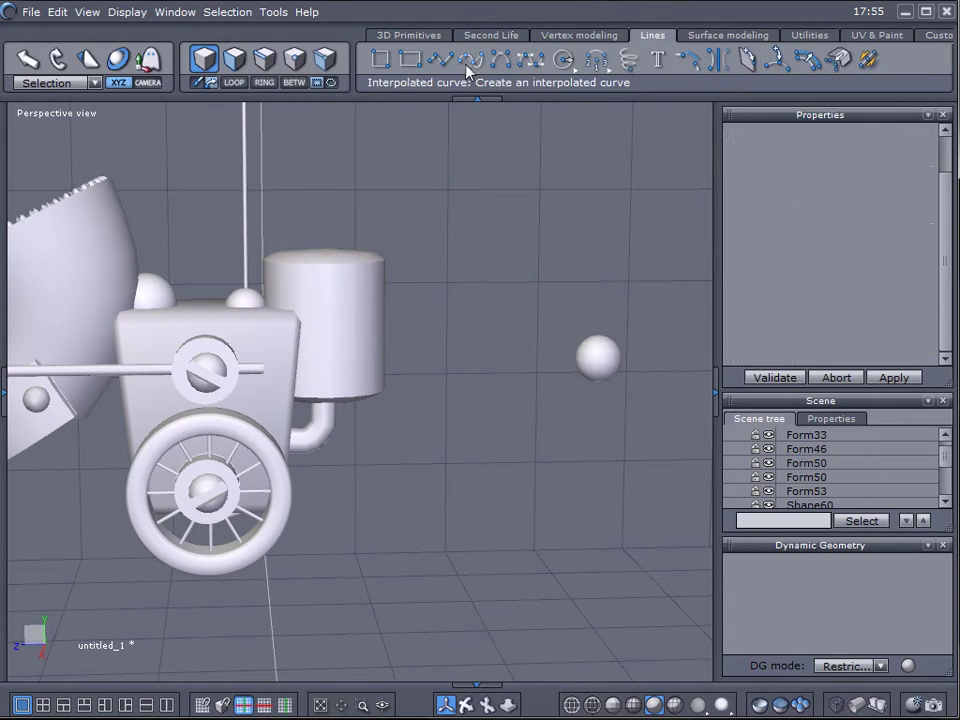
{"action": "left_click", "coordinate": [466, 58]}
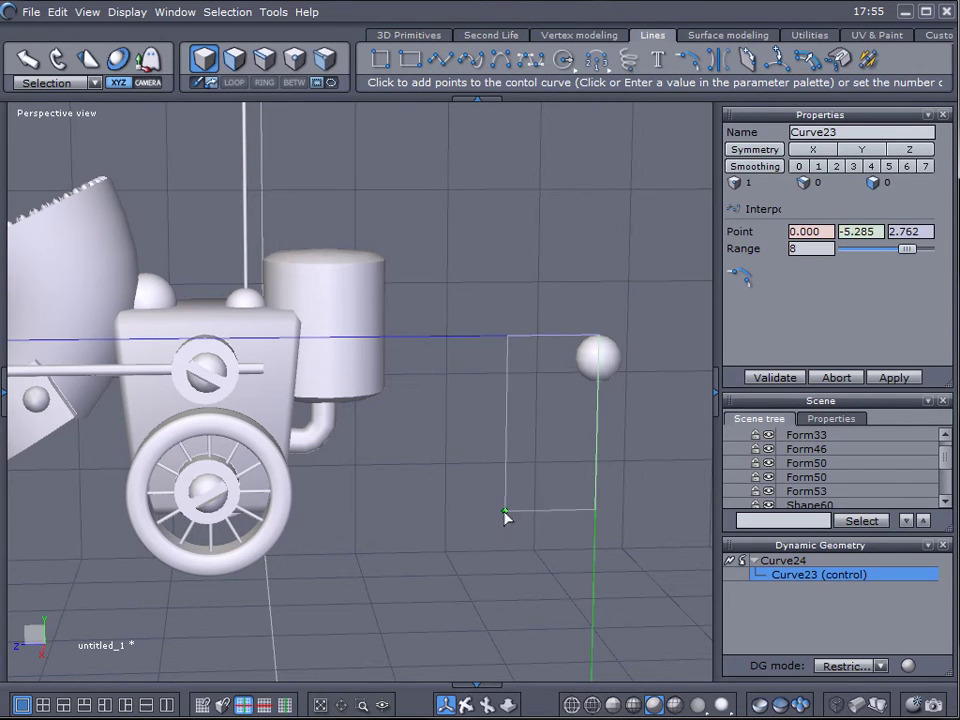
{"action": "left_click", "coordinate": [510, 474]}
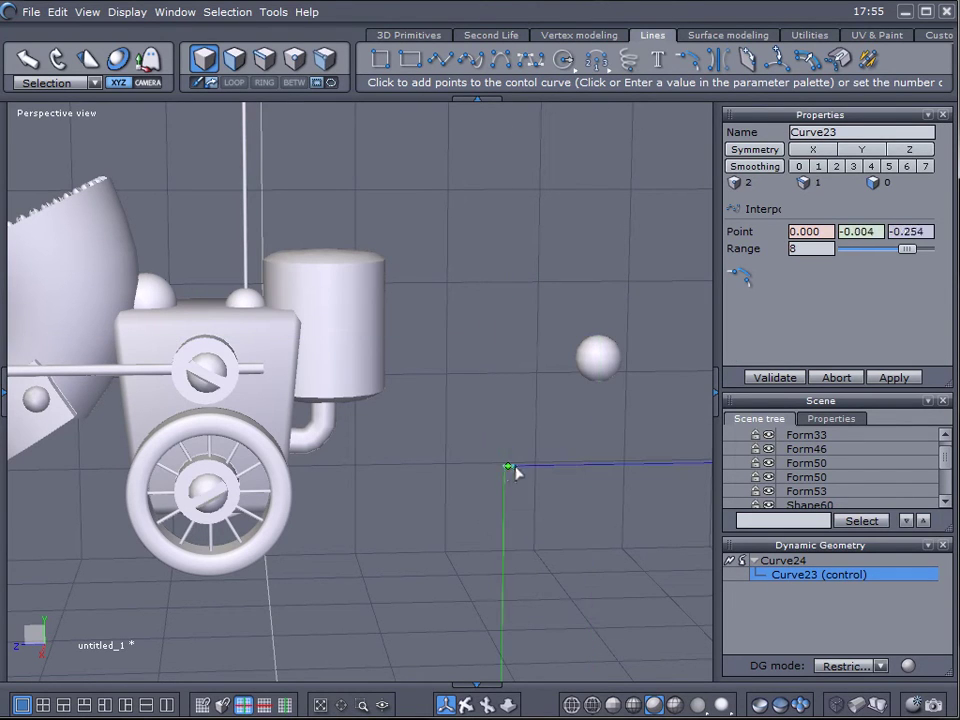
{"action": "left_click", "coordinate": [542, 467]}
{"action": "left_click", "coordinate": [549, 513]}
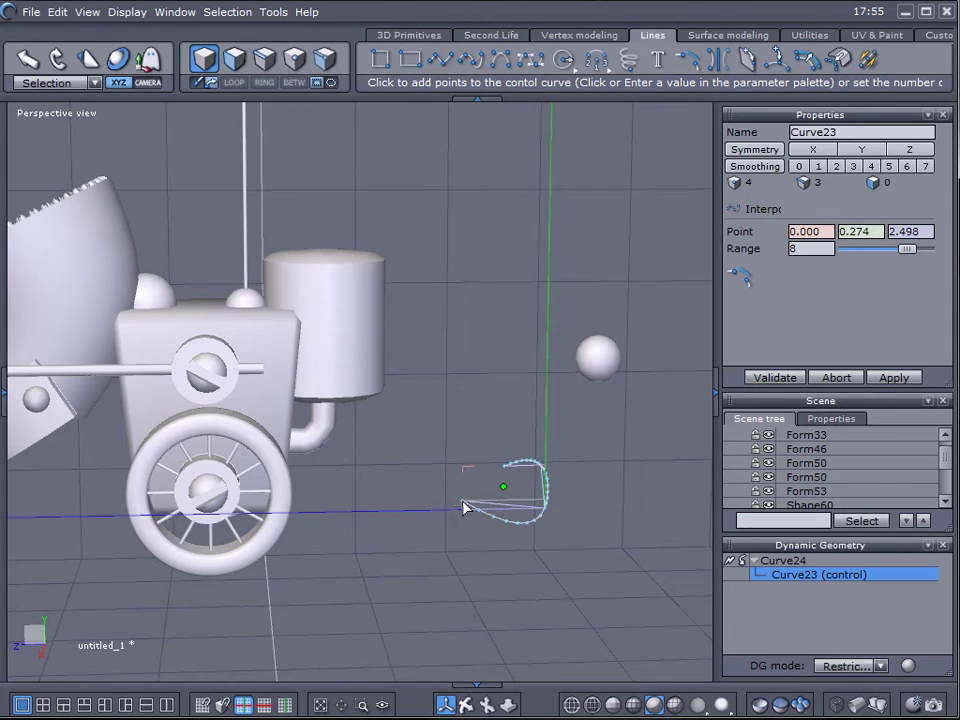
{"action": "left_click", "coordinate": [460, 507]}
{"action": "left_click", "coordinate": [457, 409]}
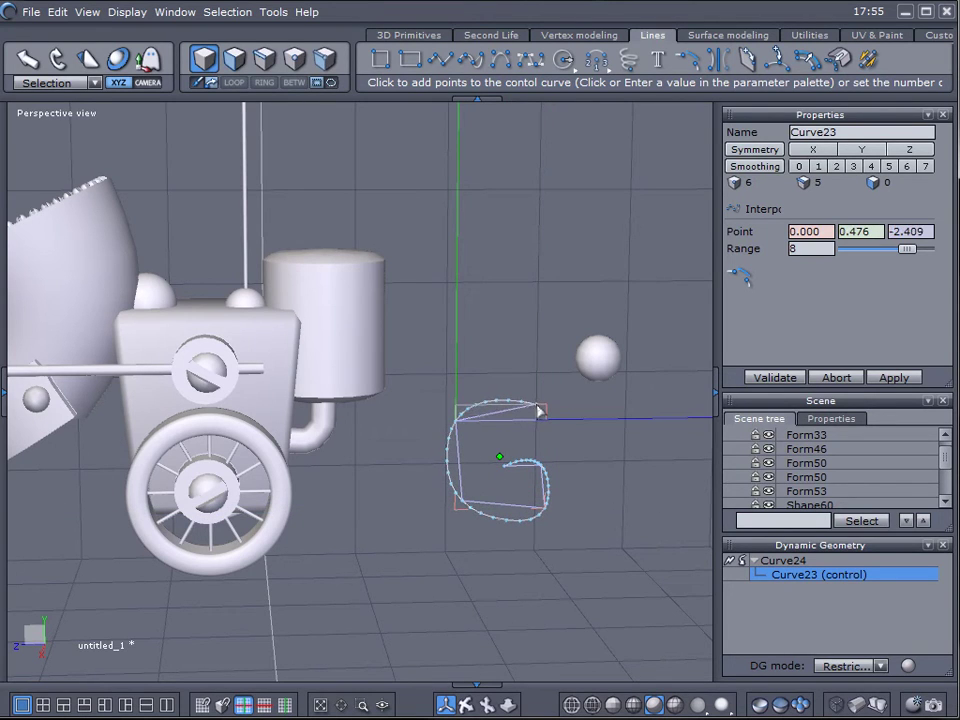
{"action": "left_click", "coordinate": [538, 408]}
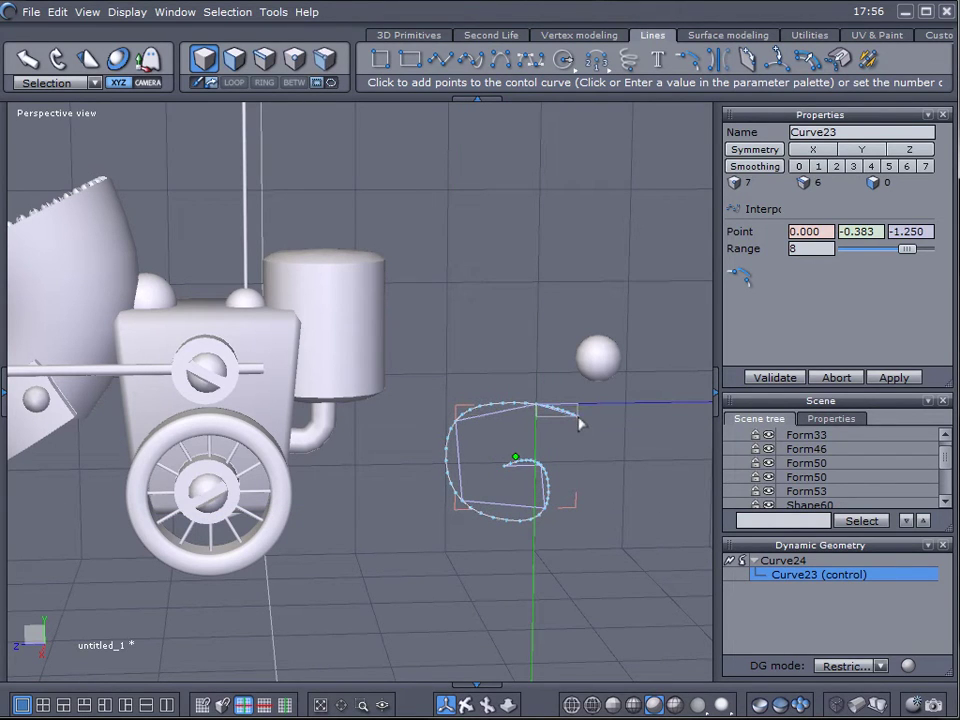
{"action": "left_click", "coordinate": [579, 420]}
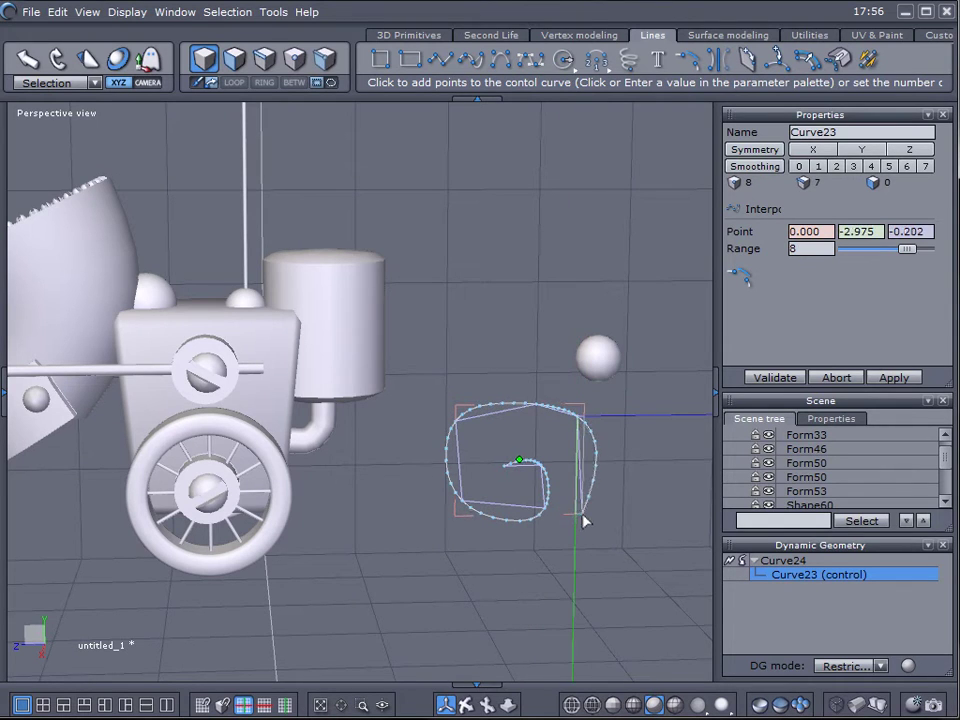
{"action": "left_click", "coordinate": [651, 407]}
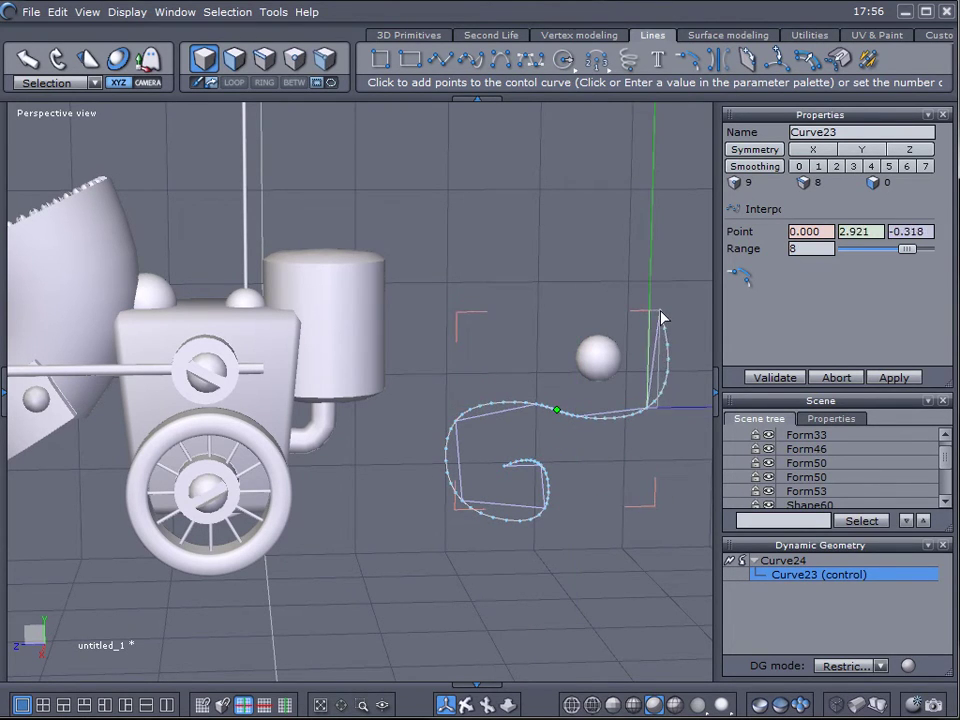
{"action": "left_click", "coordinate": [661, 318]}
{"action": "key", "text": "space"}
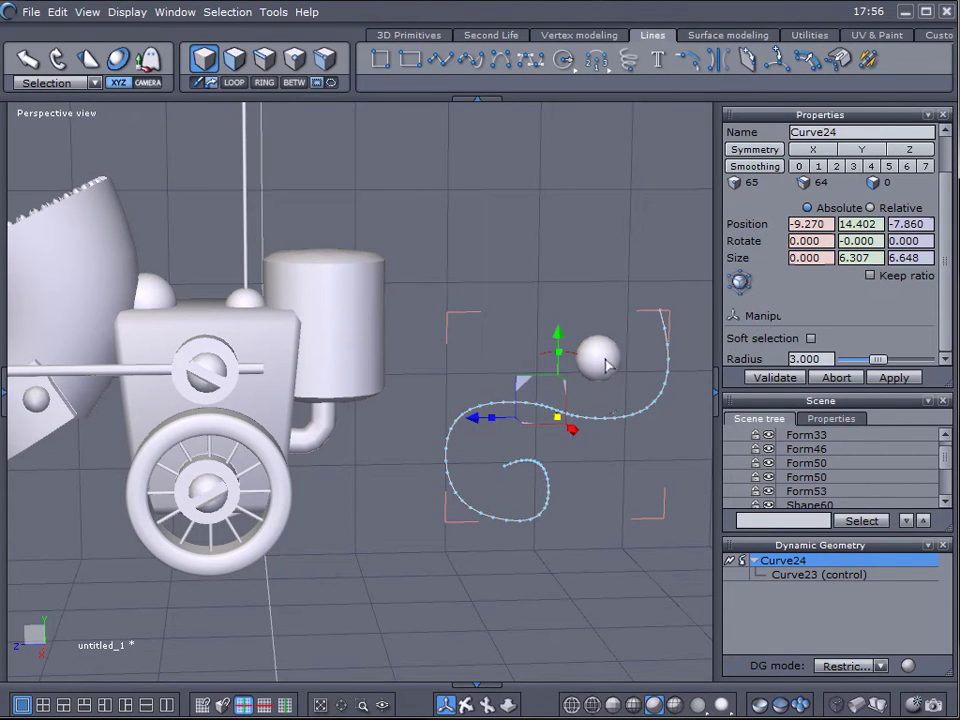
Copy the sphere along the new curve with Copy on a support, using proportional resizing and a scaling of 0.100.
{"action": "left_click", "coordinate": [606, 366]}
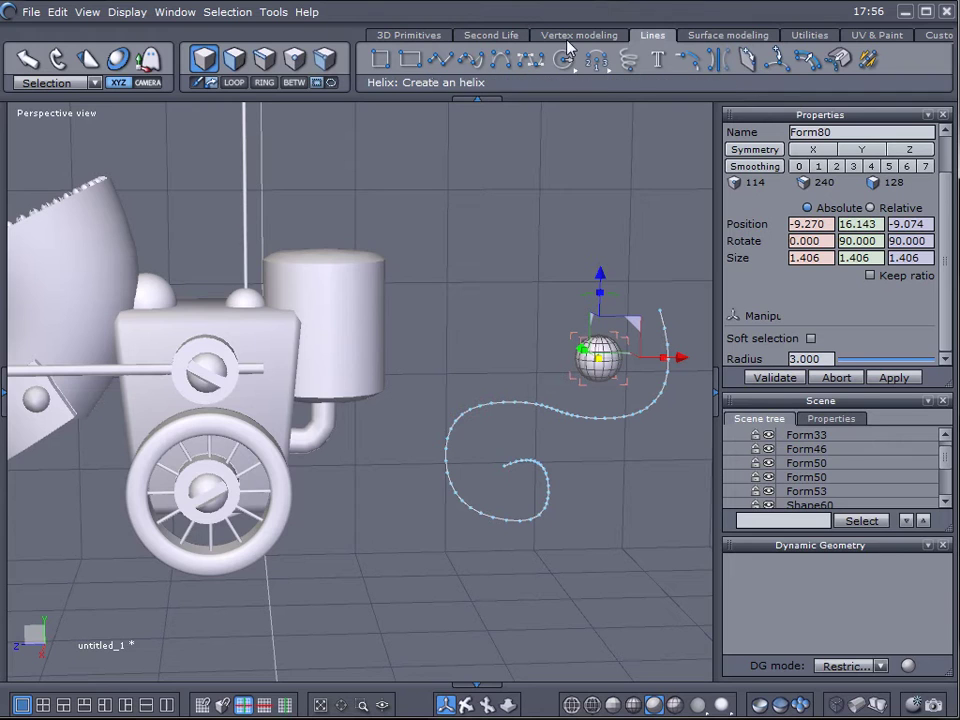
{"action": "left_click", "coordinate": [810, 36]}
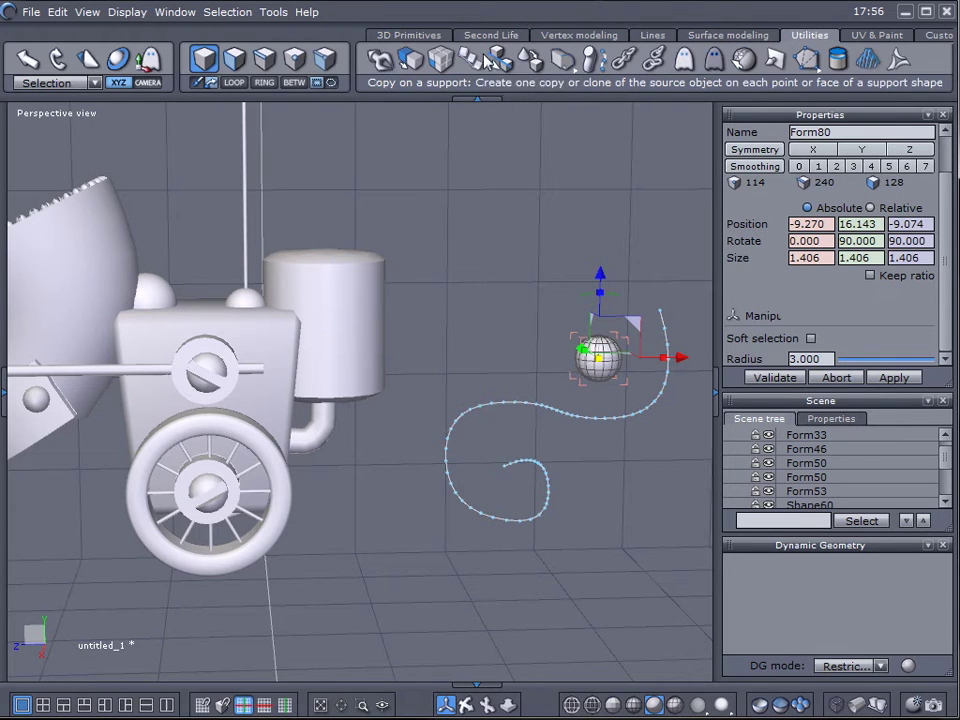
{"action": "left_click", "coordinate": [480, 60]}
{"action": "left_click", "coordinate": [589, 424]}
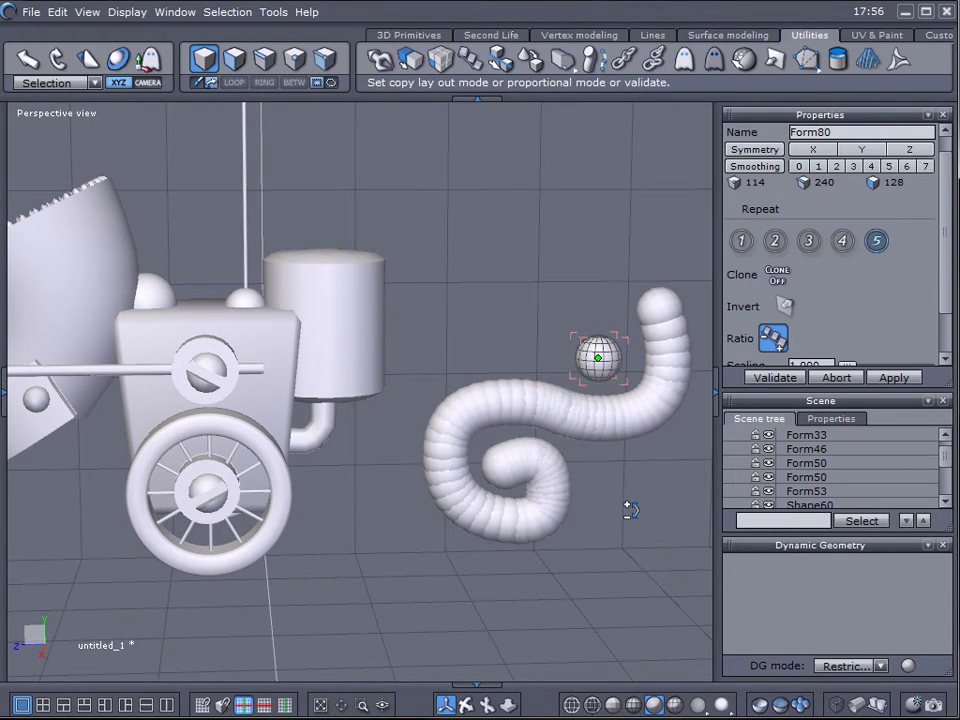
{"action": "scroll", "coordinate": [943, 290], "scroll_direction": "down", "scroll_amount": 2}
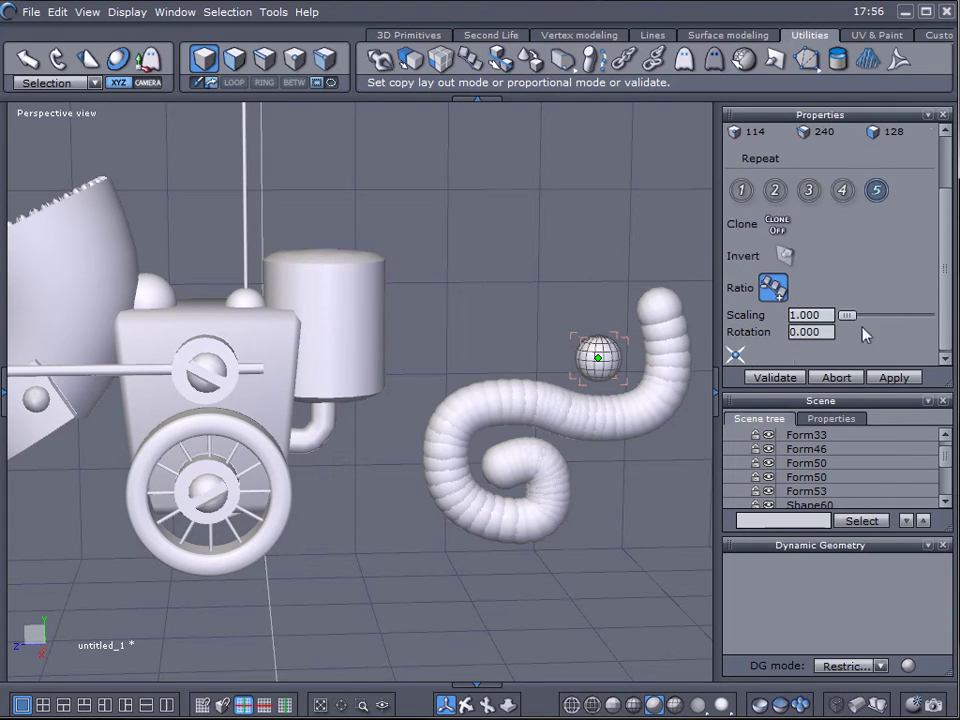
{"action": "left_click_drag", "start_coordinate": [851, 316], "coordinate": [845, 315]}
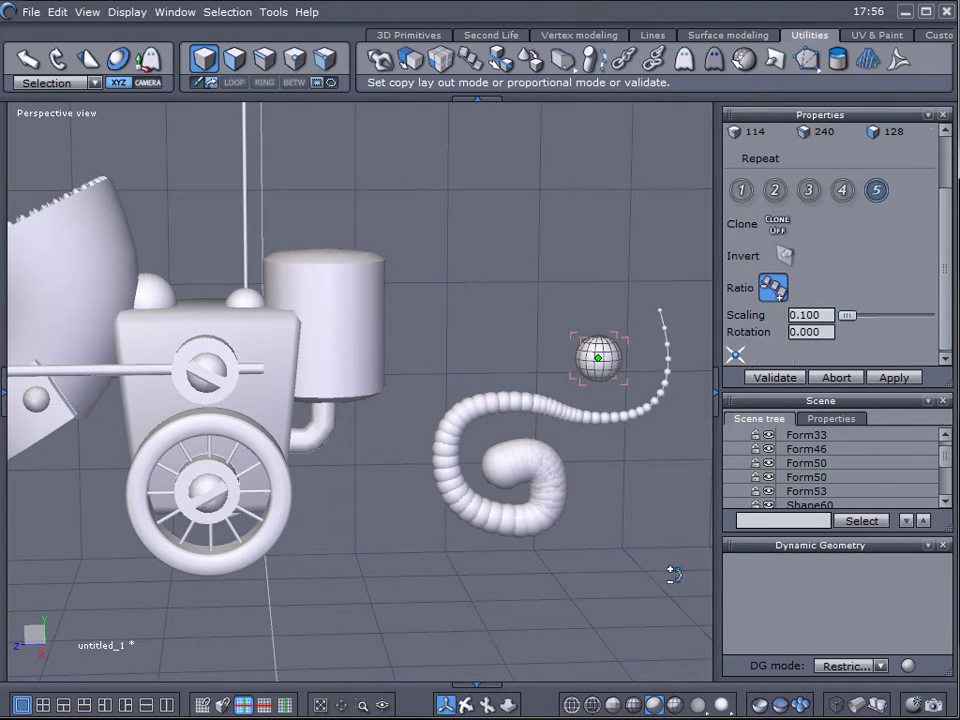
{"action": "key", "text": "Return"}
Move the copied tail to Z -2.973 and delete its support curve and the source sphere.
{"action": "left_click", "coordinate": [550, 505]}
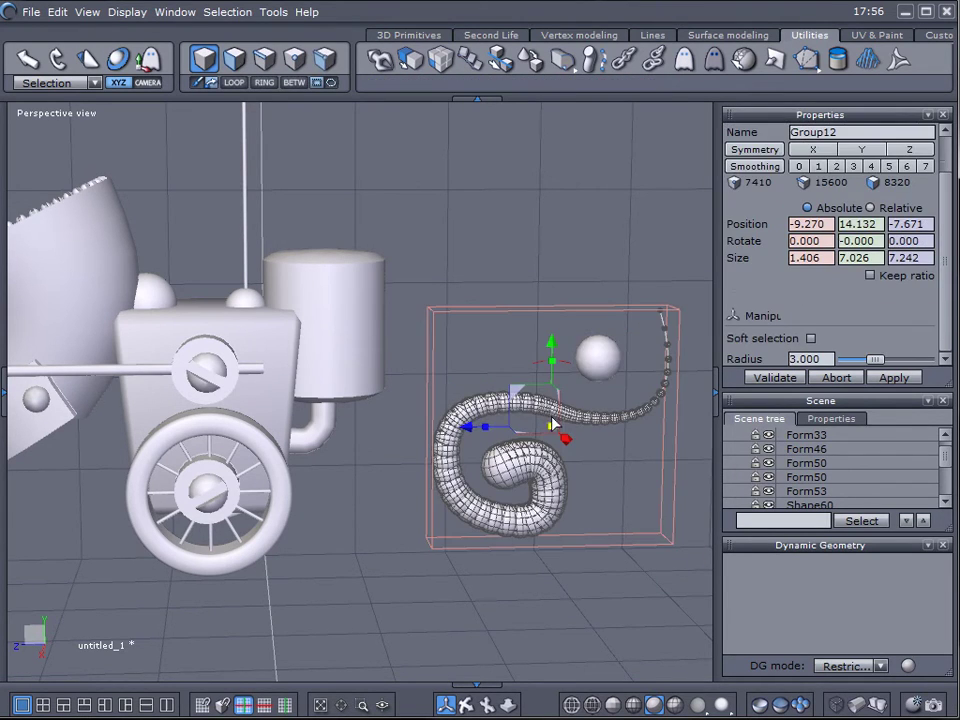
{"action": "left_click_drag", "start_coordinate": [468, 425], "coordinate": [647, 446]}
{"action": "left_click", "coordinate": [628, 424]}
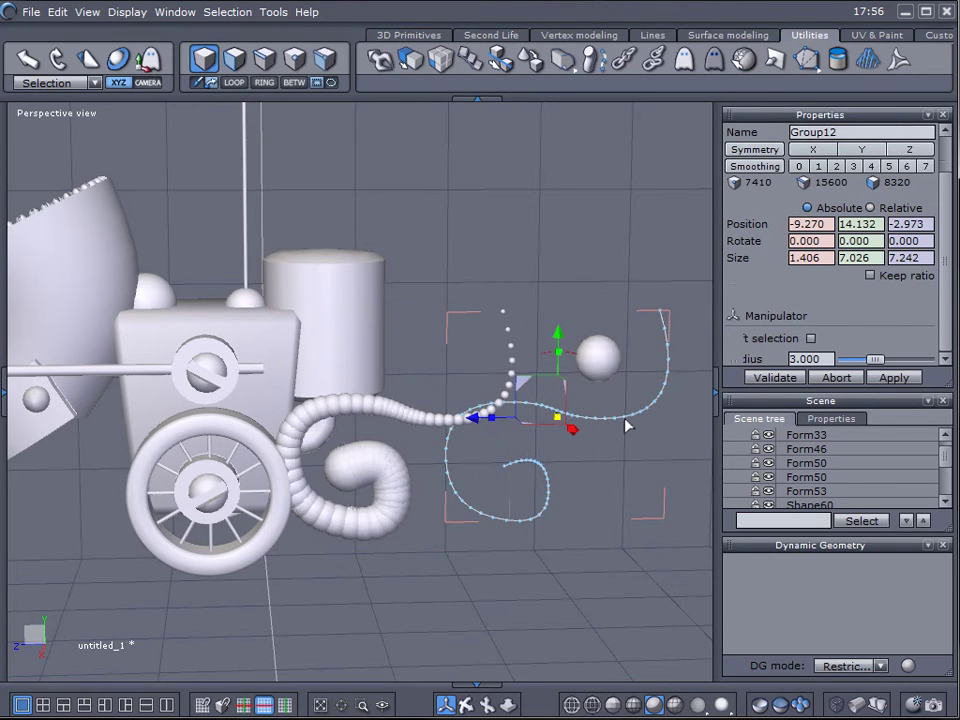
{"action": "key", "text": "Delete"}
{"action": "left_click", "coordinate": [603, 362]}
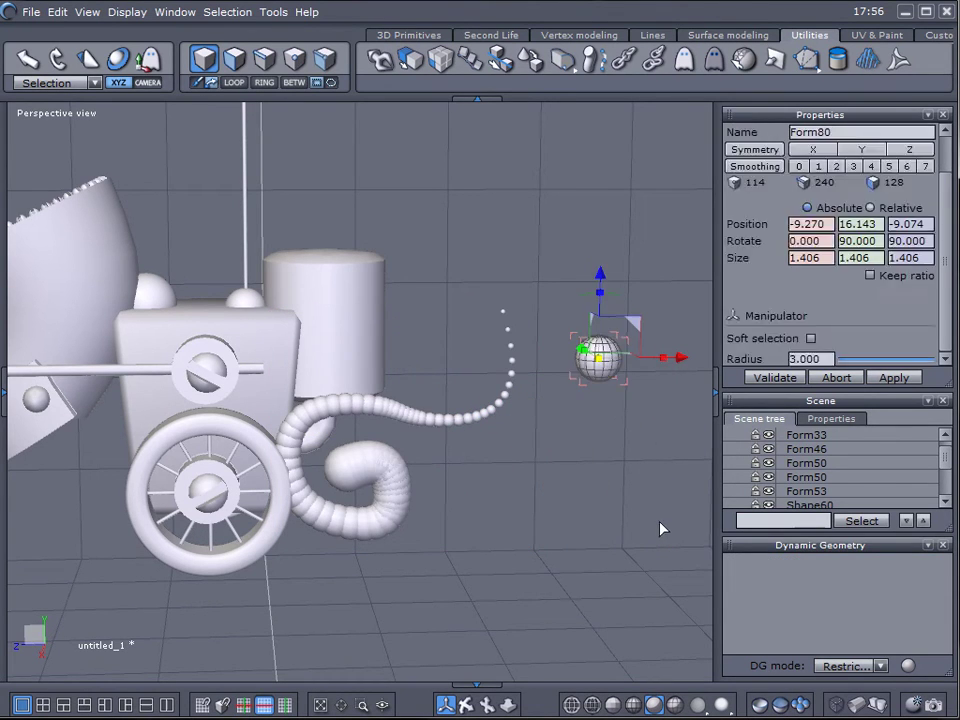
{"action": "key", "text": "Delete"}
Align the tail with the middle of the tank at X -13.437 and raise it to Y 22.210.
{"action": "middle_click_drag", "start_coordinate": [398, 562], "coordinate": [300, 538]}
{"action": "left_click", "coordinate": [291, 538]}
{"action": "middle_click_drag", "start_coordinate": [563, 557], "coordinate": [313, 536]}
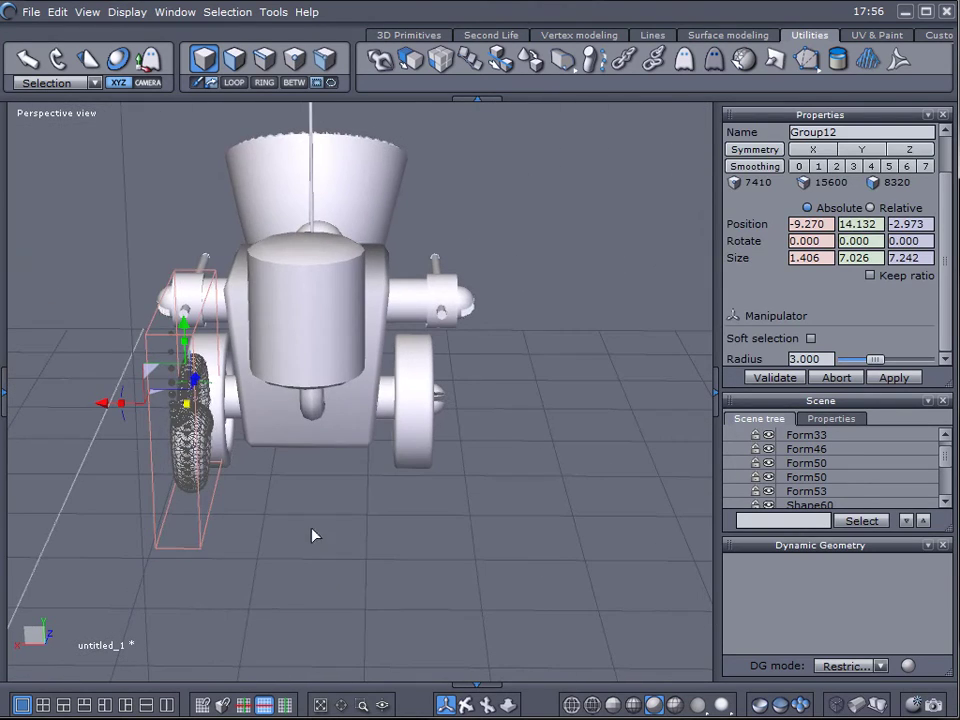
{"action": "left_click_drag", "start_coordinate": [100, 410], "coordinate": [222, 410]}
{"action": "middle_click_drag", "start_coordinate": [222, 410], "coordinate": [583, 497]}
{"action": "left_click_drag", "start_coordinate": [380, 322], "coordinate": [377, 68]}
{"action": "left_click", "coordinate": [377, 60]}
{"action": "scroll", "coordinate": [503, 439], "scroll_direction": "down", "scroll_amount": 6}
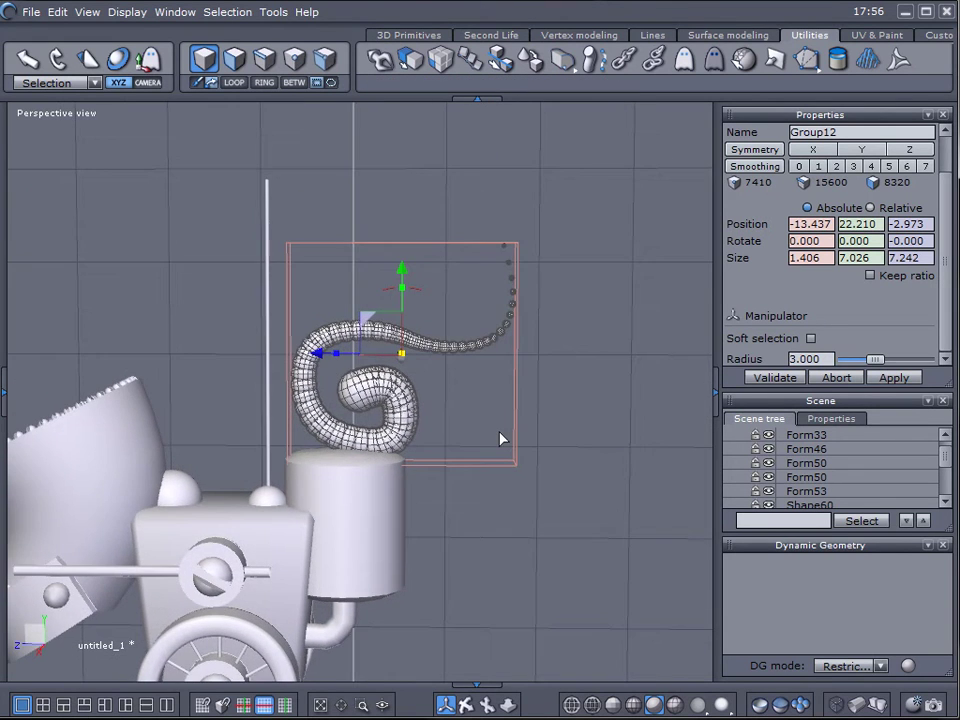
Lower the tail to Y 19.854 and shift it backward along Z so it attaches to the tank's top.
{"action": "middle_click_drag", "start_coordinate": [474, 476], "coordinate": [505, 460]}
{"action": "left_click_drag", "start_coordinate": [276, 298], "coordinate": [276, 340]}
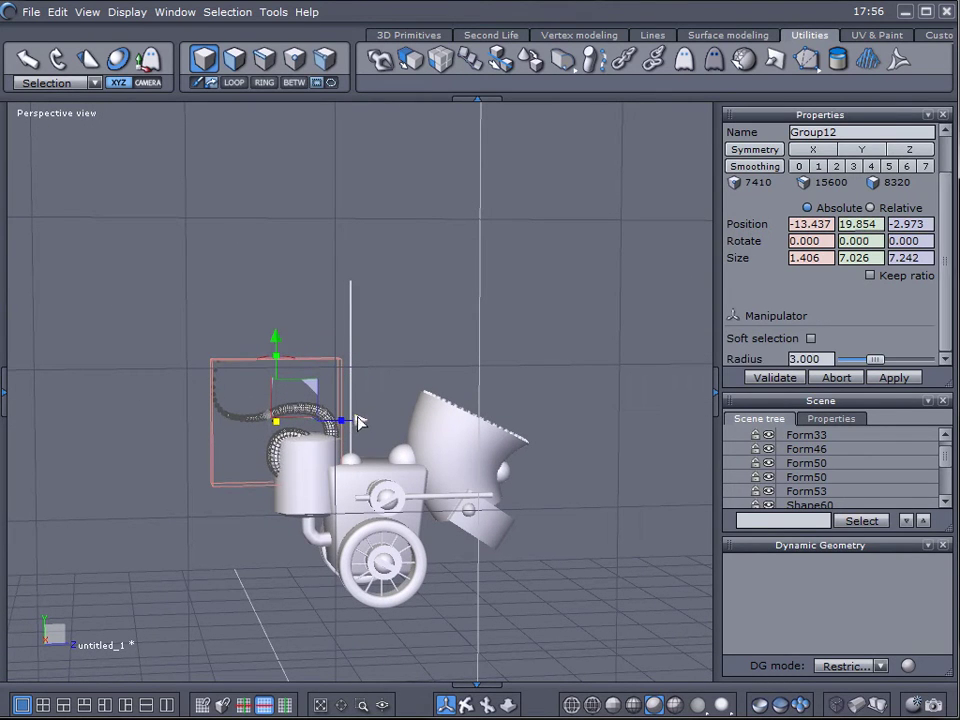
{"action": "left_click_drag", "start_coordinate": [359, 423], "coordinate": [337, 425]}
{"action": "middle_click_drag", "start_coordinate": [200, 474], "coordinate": [478, 500]}
{"action": "left_click", "coordinate": [501, 534]}
Create a cone beside the robot with a radius of about 1.26, a height of about 2.5 and a closed base.
{"action": "scroll", "coordinate": [515, 543], "scroll_direction": "up", "scroll_amount": 5}
{"action": "scroll", "coordinate": [416, 564], "scroll_direction": "down", "scroll_amount": 5}
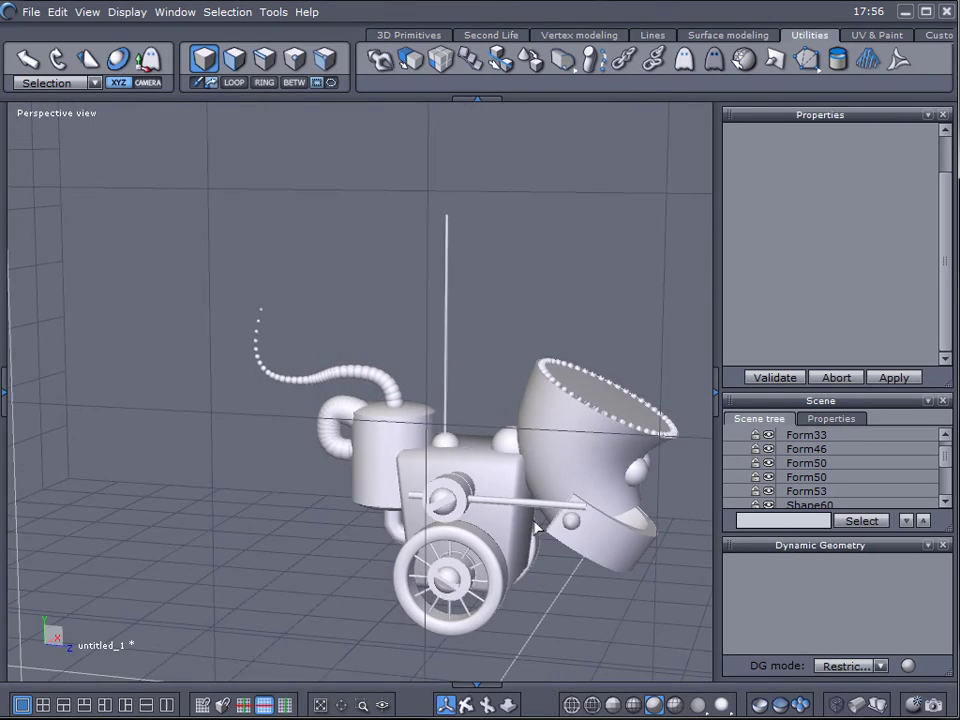
{"action": "middle_click_drag", "start_coordinate": [568, 553], "coordinate": [360, 484]}
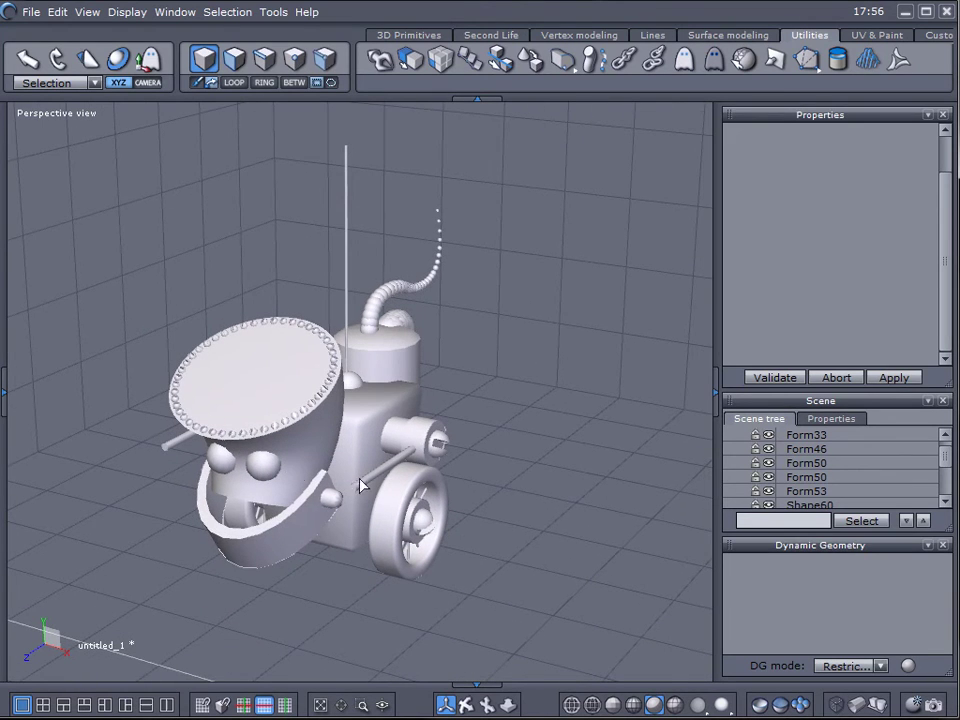
{"action": "left_click", "coordinate": [407, 36]}
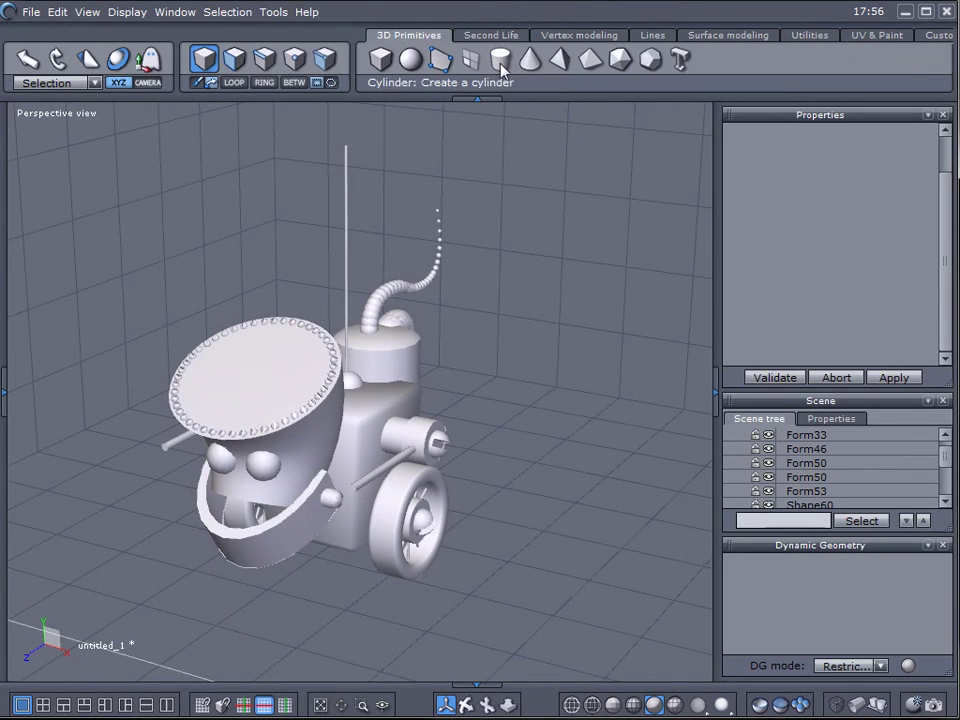
{"action": "left_click", "coordinate": [531, 60]}
{"action": "left_click", "coordinate": [576, 243]}
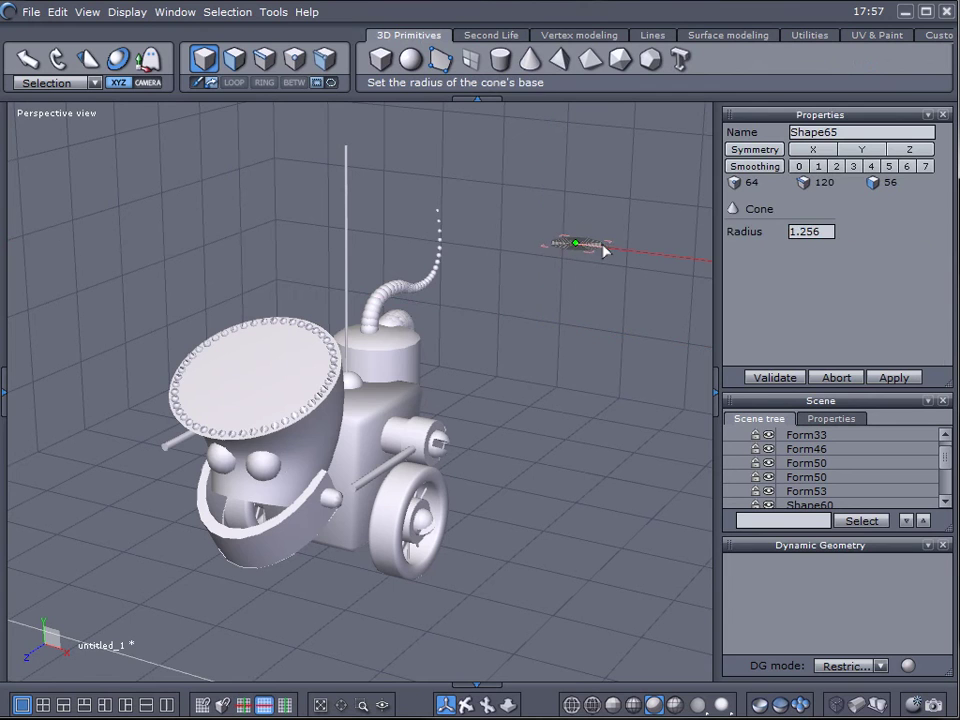
{"action": "left_click", "coordinate": [604, 250]}
{"action": "left_click", "coordinate": [589, 199]}
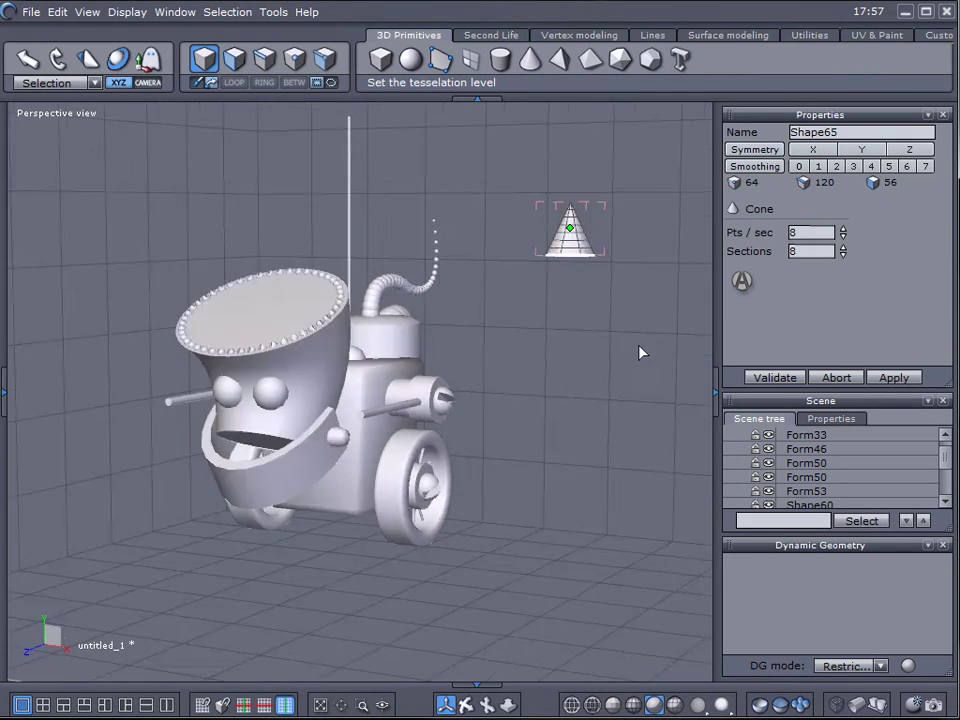
{"action": "middle_click_drag", "start_coordinate": [639, 349], "coordinate": [560, 335]}
{"action": "middle_click_drag", "start_coordinate": [621, 388], "coordinate": [618, 466]}
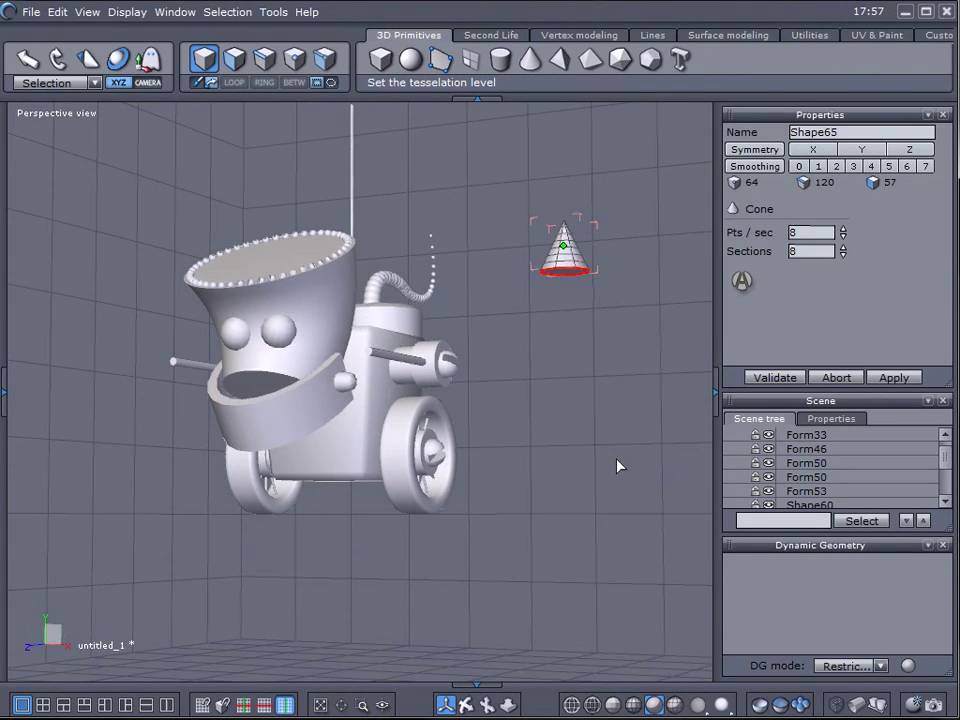
{"action": "key", "text": "Return"}
Create a cube about 1.7 on each side below the cone.
{"action": "middle_click_drag", "start_coordinate": [600, 321], "coordinate": [622, 370]}
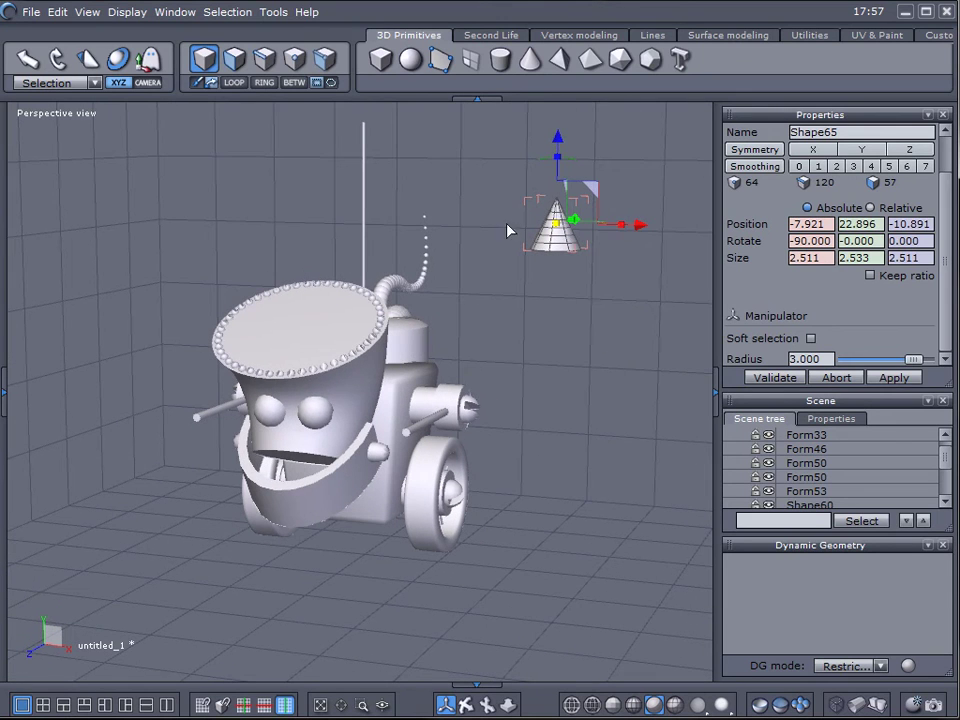
{"action": "left_click", "coordinate": [389, 66]}
{"action": "left_click", "coordinate": [566, 338]}
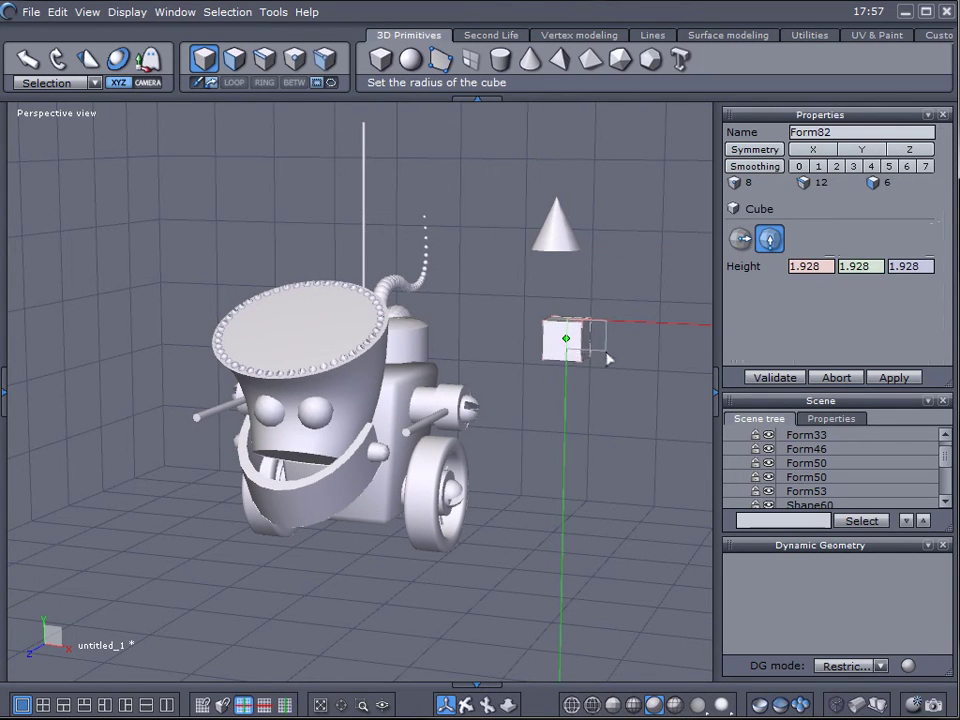
{"action": "key", "text": "Return"}
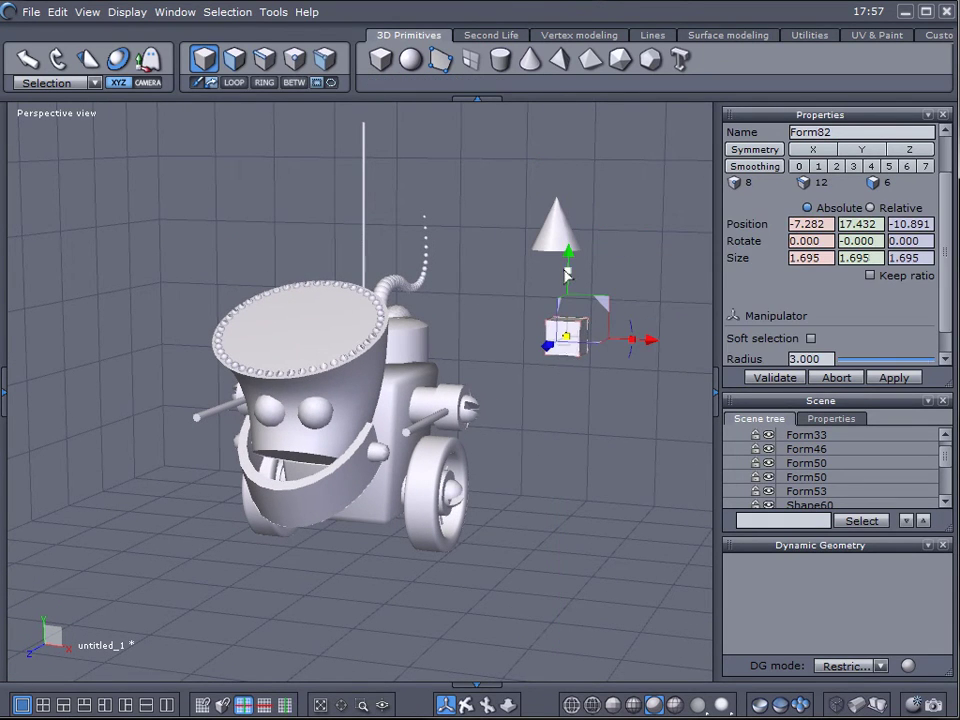
Reshape the cube into a thin upright block, 4.670 tall, 2.037 wide and 0.663 deep.
{"action": "left_click_drag", "start_coordinate": [566, 272], "coordinate": [563, 154]}
{"action": "middle_click_drag", "start_coordinate": [650, 412], "coordinate": [465, 422]}
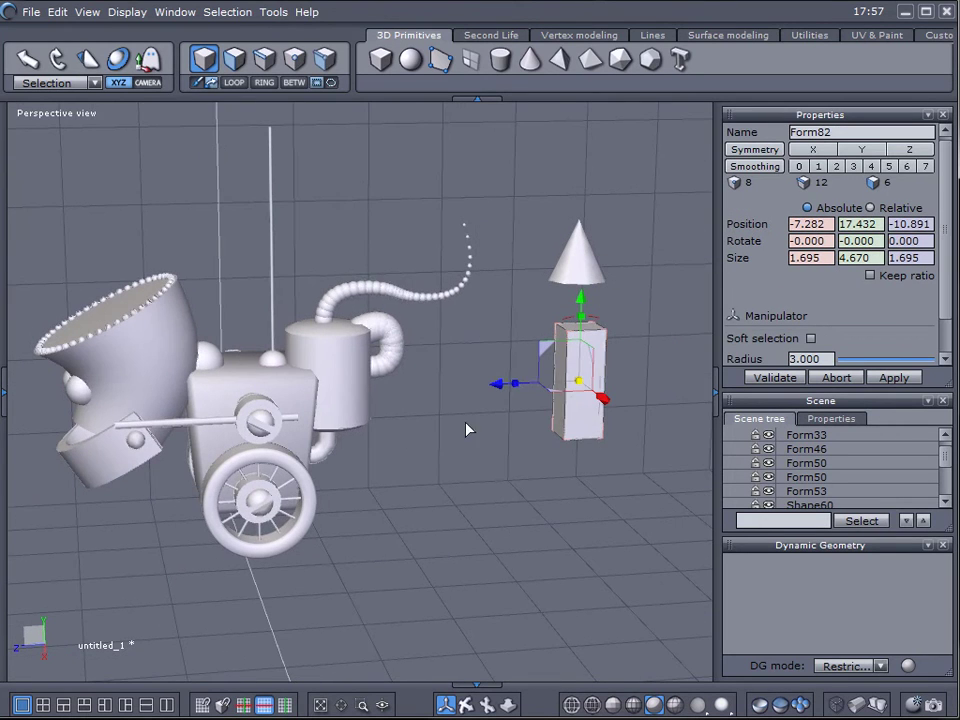
{"action": "left_click_drag", "start_coordinate": [517, 387], "coordinate": [559, 388]}
{"action": "middle_click_drag", "start_coordinate": [559, 388], "coordinate": [757, 456]}
{"action": "left_click_drag", "start_coordinate": [626, 343], "coordinate": [636, 339]}
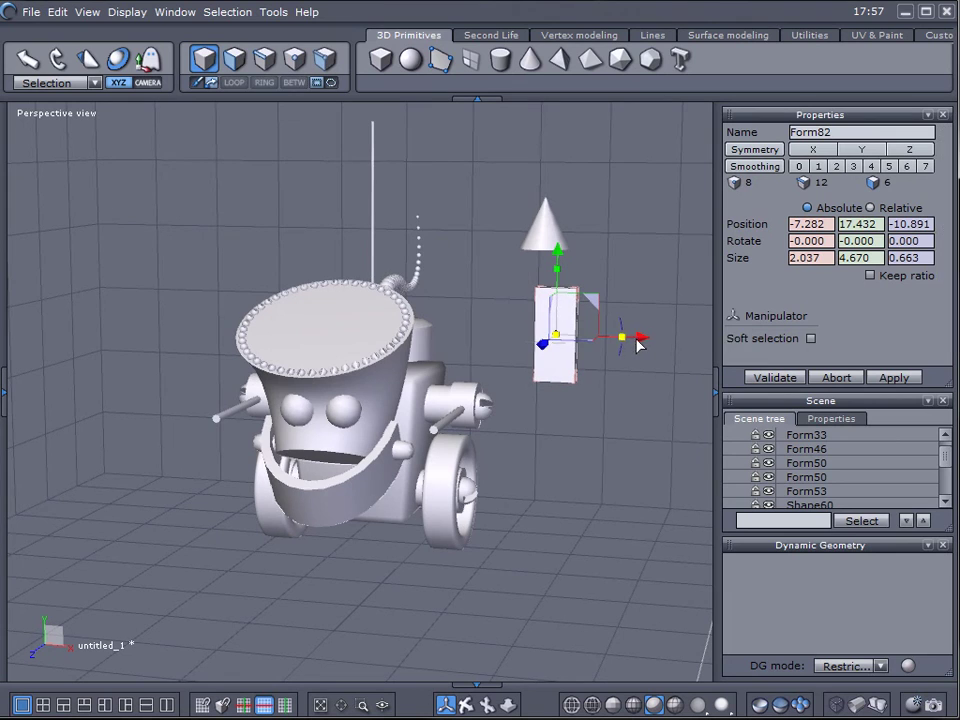
Create a cylinder next to the block, about 3.16 in diameter and 1.64 high, with both ends closed.
{"action": "left_click", "coordinate": [500, 60]}
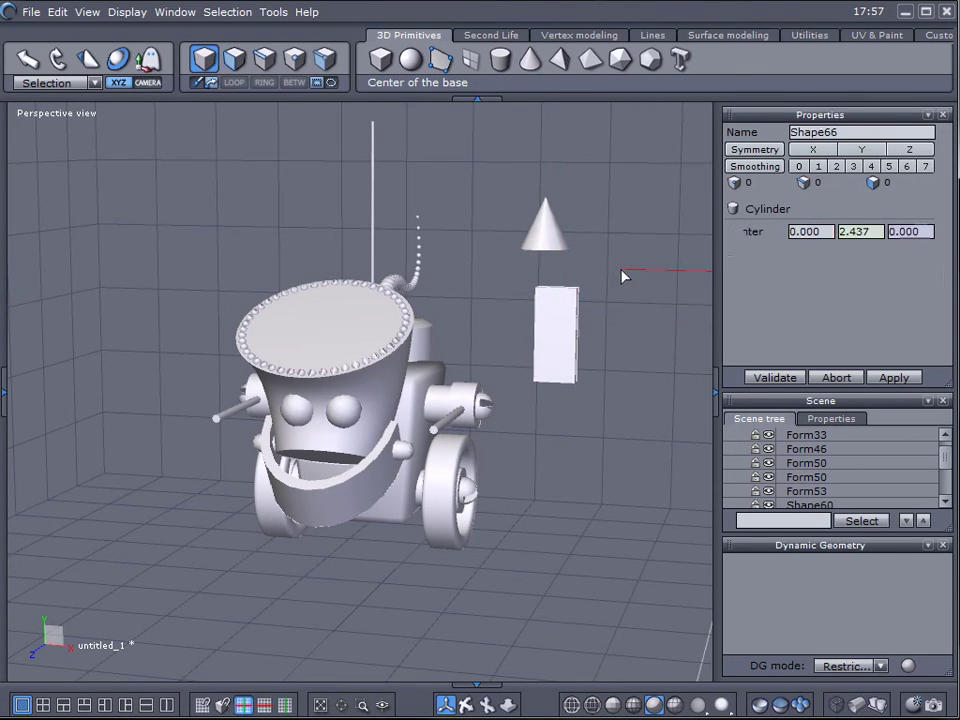
{"action": "left_click", "coordinate": [621, 272]}
{"action": "left_click", "coordinate": [656, 283]}
{"action": "left_click", "coordinate": [656, 312]}
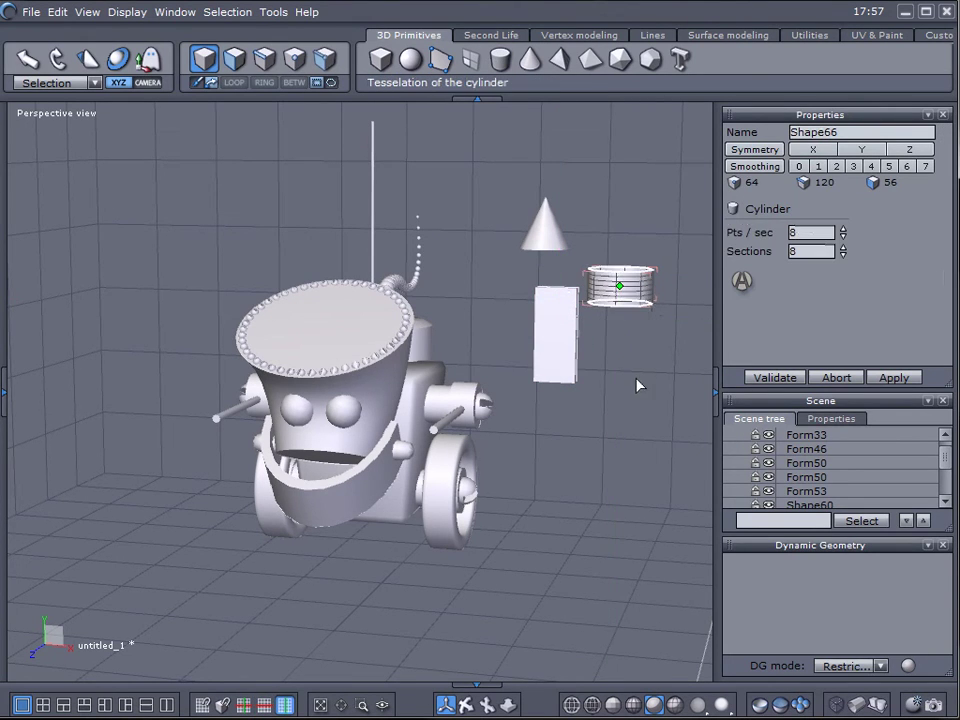
{"action": "middle_click_drag", "start_coordinate": [636, 386], "coordinate": [626, 275]}
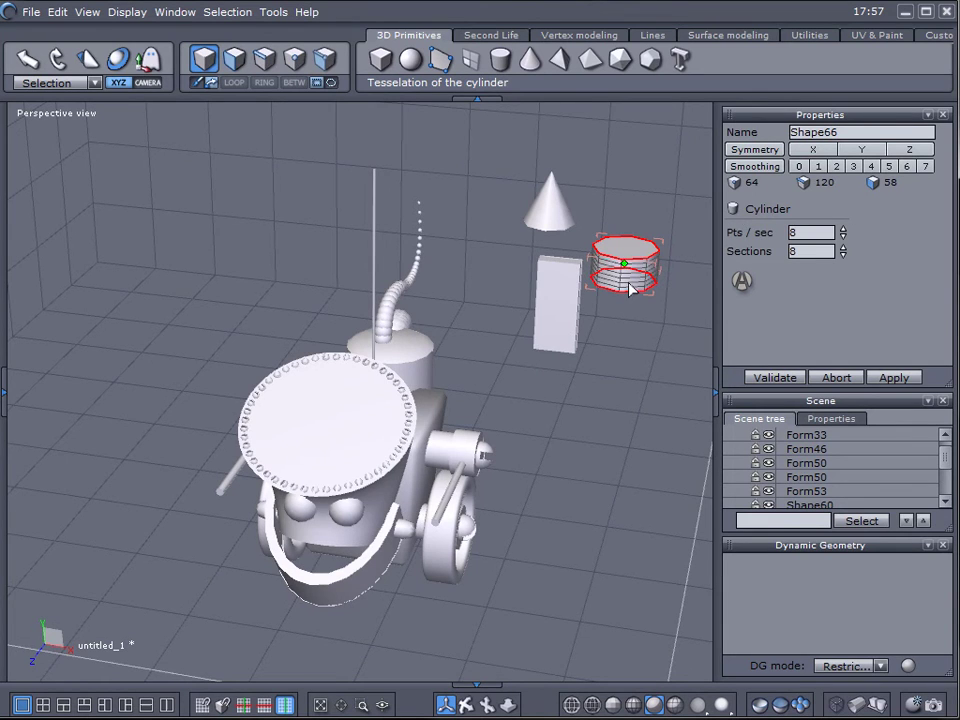
{"action": "left_click", "coordinate": [629, 283]}
{"action": "middle_click_drag", "start_coordinate": [648, 390], "coordinate": [331, 387]}
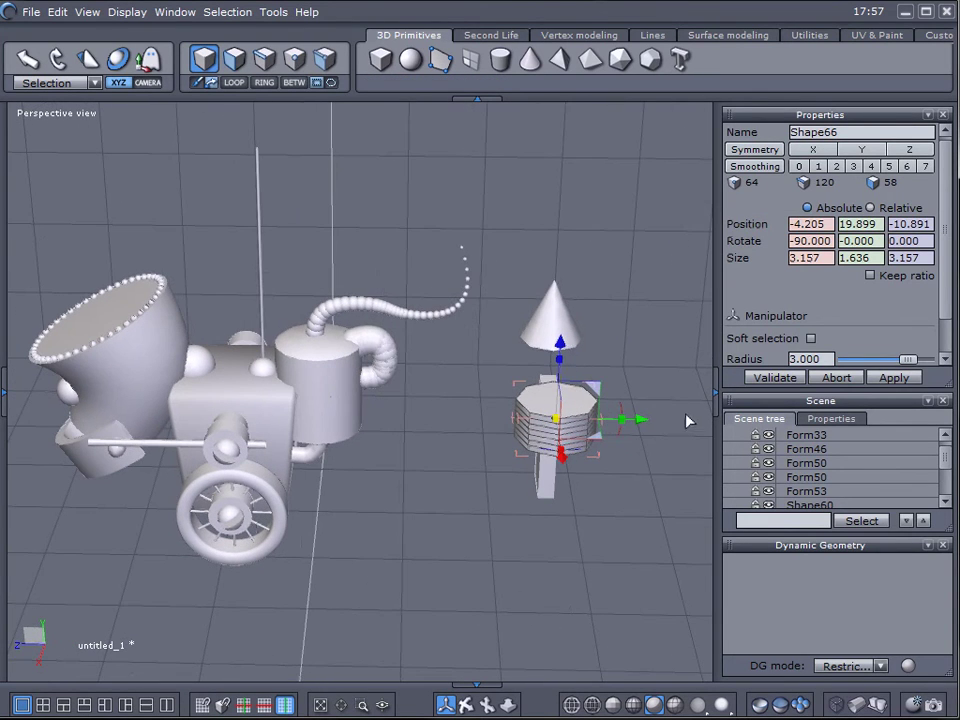
Rotate the cylinder 90° to face forward, stretch it to 3.638 high, and position it overlapping the thin block's side.
{"action": "left_click_drag", "start_coordinate": [621, 412], "coordinate": [560, 470]}
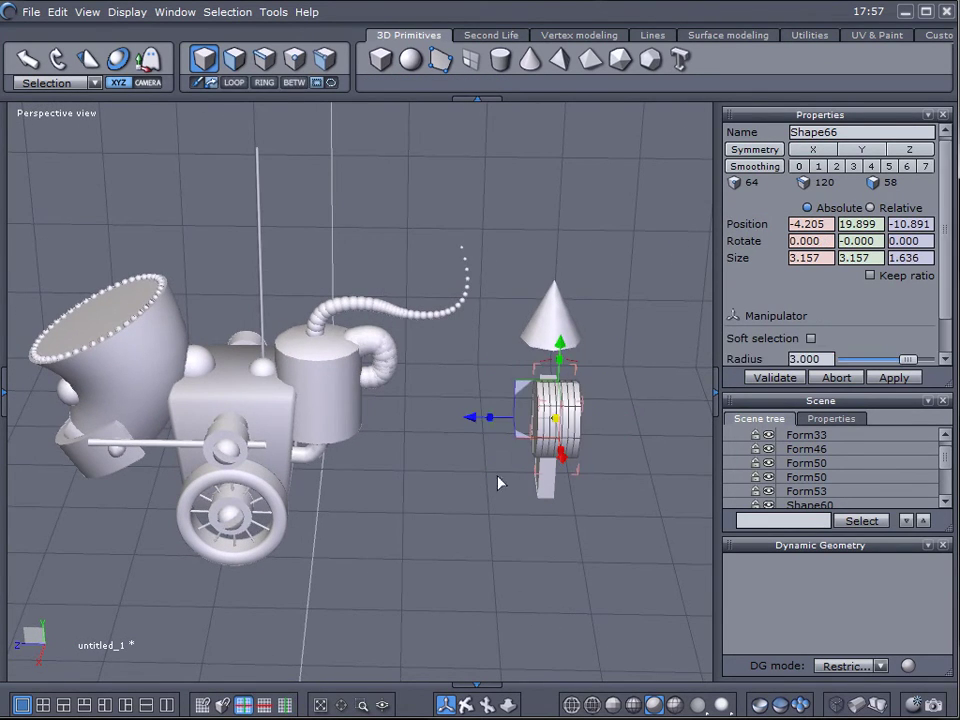
{"action": "middle_click_drag", "start_coordinate": [499, 482], "coordinate": [650, 282]}
{"action": "left_click_drag", "start_coordinate": [650, 282], "coordinate": [597, 315]}
{"action": "middle_click_drag", "start_coordinate": [606, 330], "coordinate": [343, 386]}
{"action": "middle_click_drag", "start_coordinate": [313, 426], "coordinate": [563, 315]}
{"action": "left_click_drag", "start_coordinate": [530, 285], "coordinate": [529, 272]}
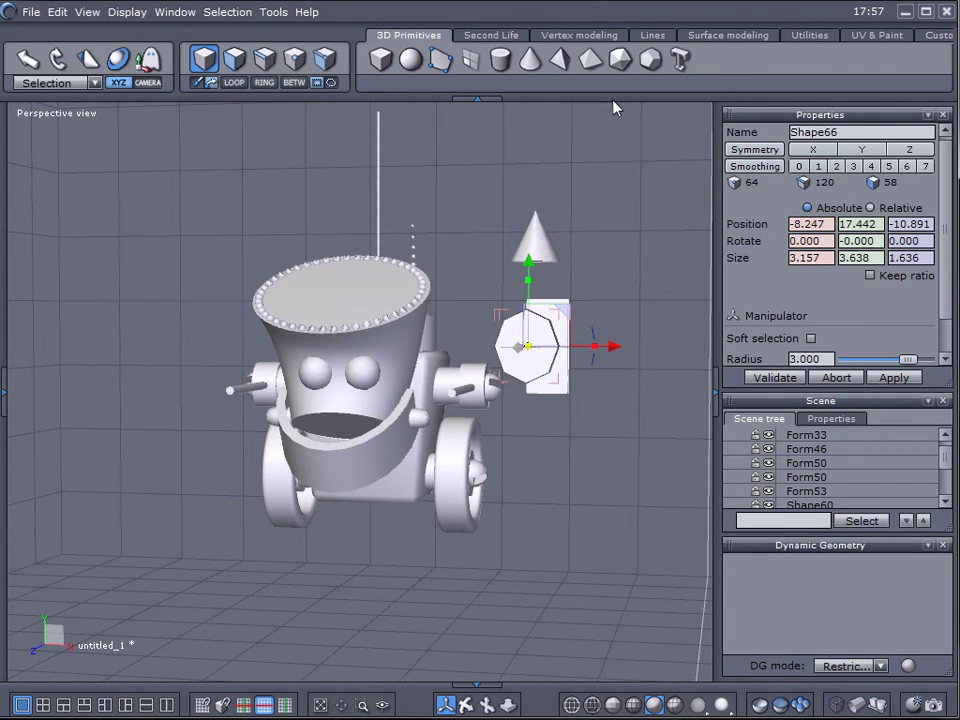
Cut the cylinder's shape out of the thin block with a Boolean operation.
{"action": "left_click", "coordinate": [736, 36]}
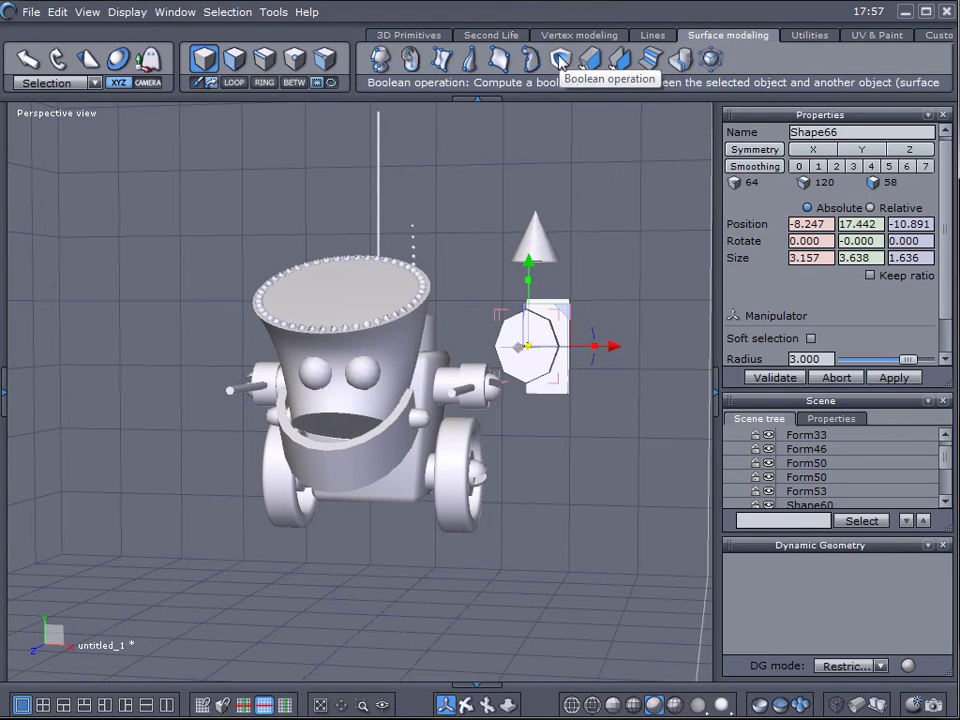
{"action": "left_click", "coordinate": [560, 59]}
{"action": "left_click", "coordinate": [540, 335]}
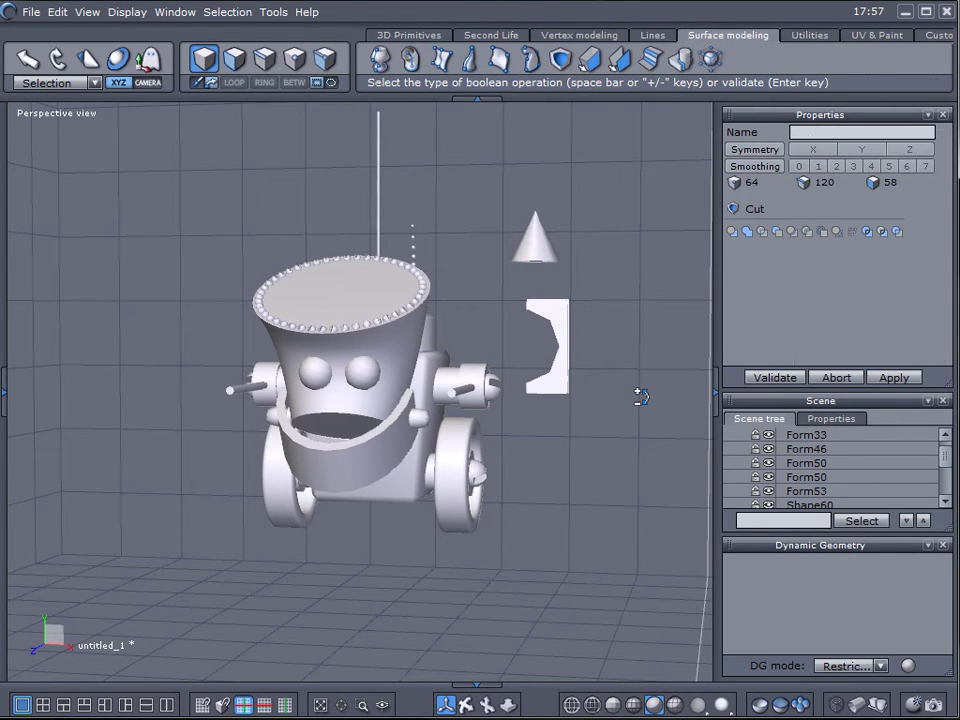
Duplicate the notched block, rotate the copy 180°, and place it opposite the original to form a clamp with a small gap.
{"action": "left_click", "coordinate": [563, 337]}
{"action": "left_click_drag", "start_coordinate": [541, 257], "coordinate": [563, 197]}
{"action": "left_click_drag", "start_coordinate": [625, 278], "coordinate": [422, 282]}
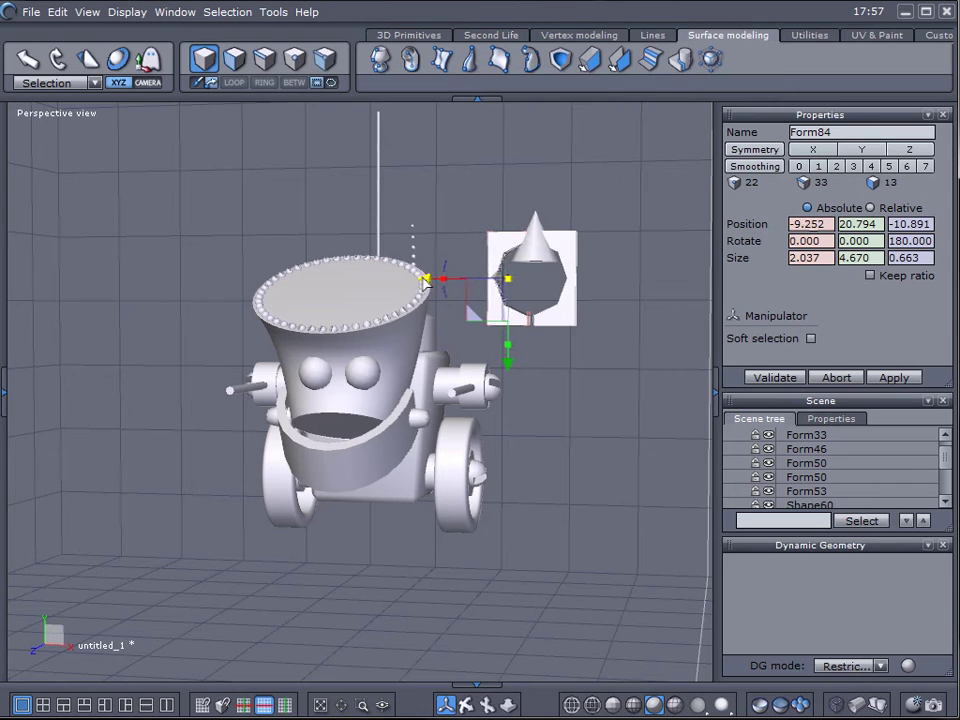
{"action": "left_click", "coordinate": [560, 278]}
{"action": "left_click_drag", "start_coordinate": [646, 287], "coordinate": [653, 287]}
{"action": "left_click", "coordinate": [494, 282]}
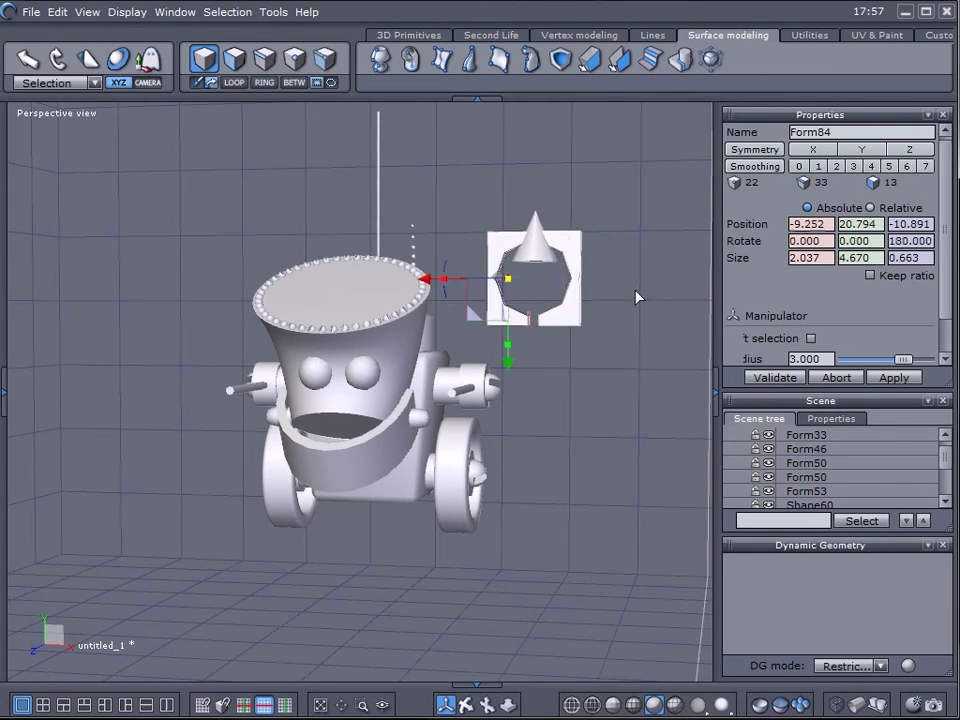
{"action": "mouse_move", "coordinate": [440, 285]}
{"action": "left_mouse_down"}
{"action": "mouse_move", "coordinate": [418, 281]}
{"action": "mouse_move", "coordinate": [440, 280]}
{"action": "mouse_move", "coordinate": [433, 285]}
{"action": "left_mouse_up"}
Group the two notched blocks and the cone into one claw object.
{"action": "right_click_drag", "start_coordinate": [439, 280], "coordinate": [678, 367]}
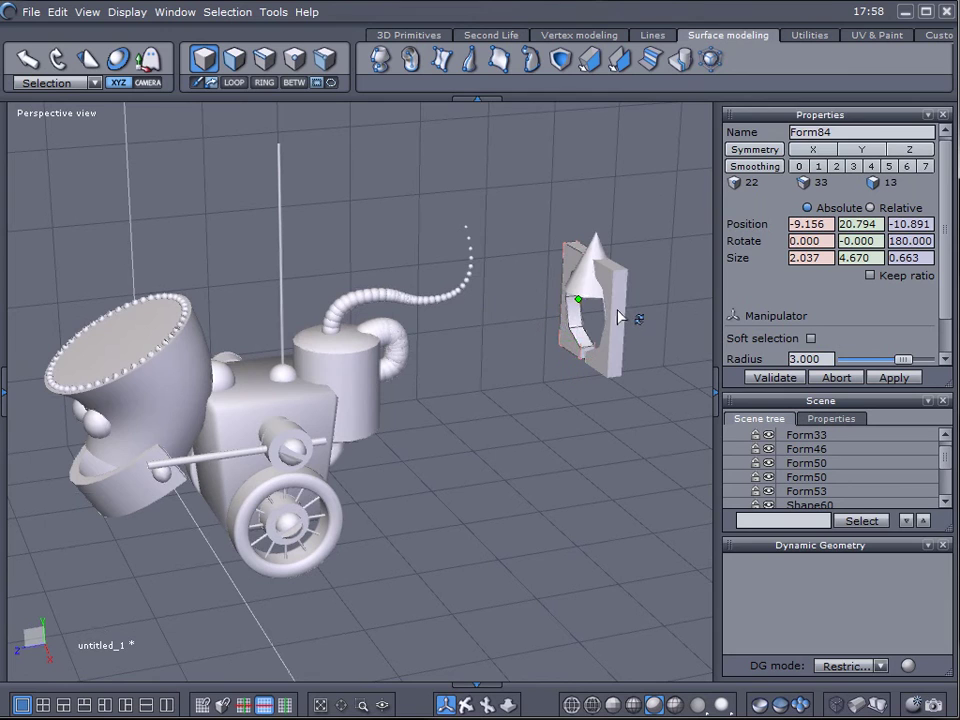
{"action": "left_click", "coordinate": [574, 274], "text": "shift"}
{"action": "left_click", "coordinate": [590, 262], "text": "shift"}
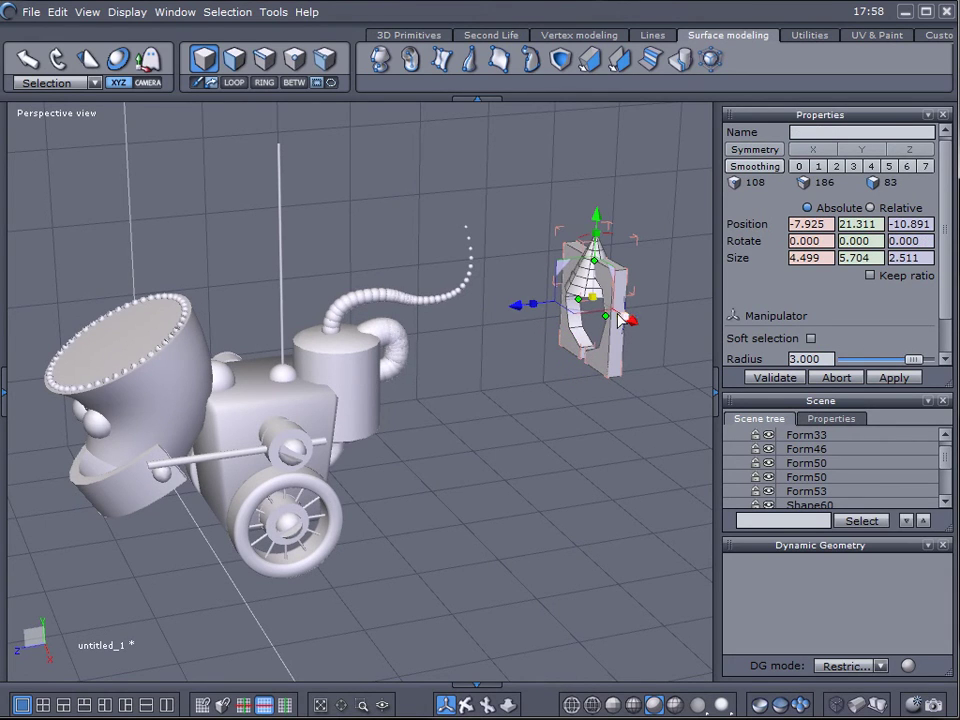
{"action": "left_click", "coordinate": [829, 37]}
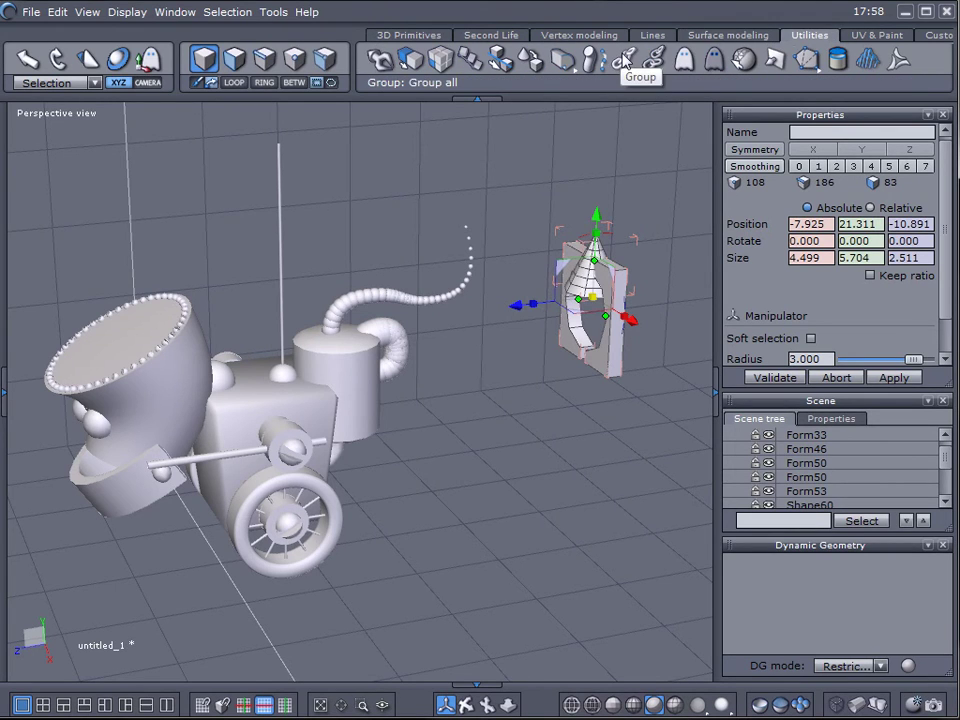
{"action": "left_click", "coordinate": [613, 397]}
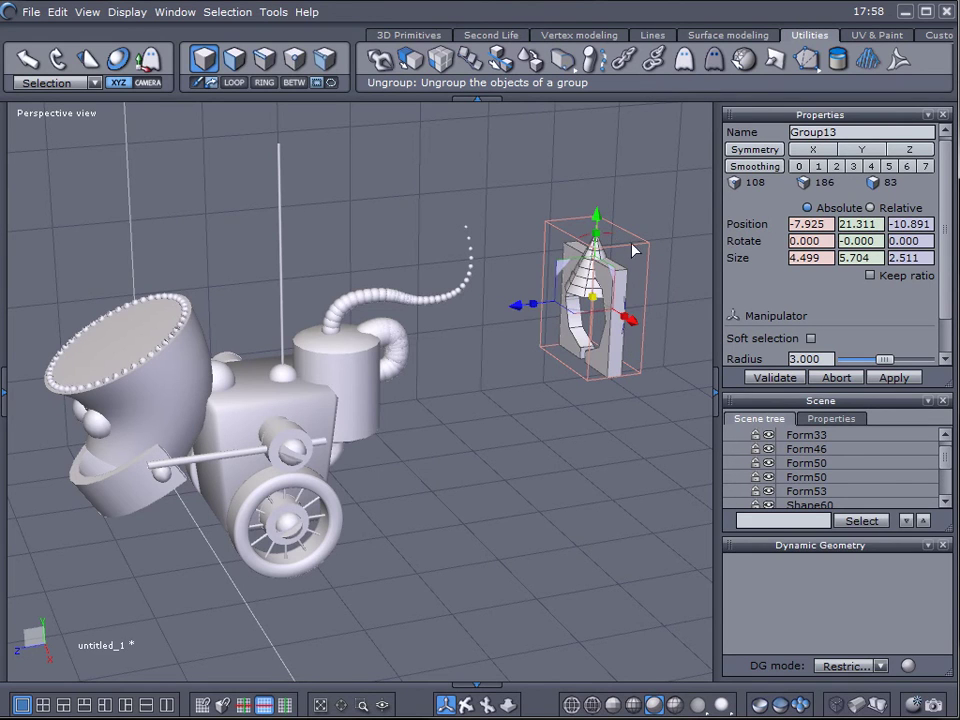
Rotate the claw group -90° about X, shrink it to 2.426 by 1.354 by 3.076, and move it to the robot's front.
{"action": "left_click_drag", "start_coordinate": [613, 237], "coordinate": [696, 306]}
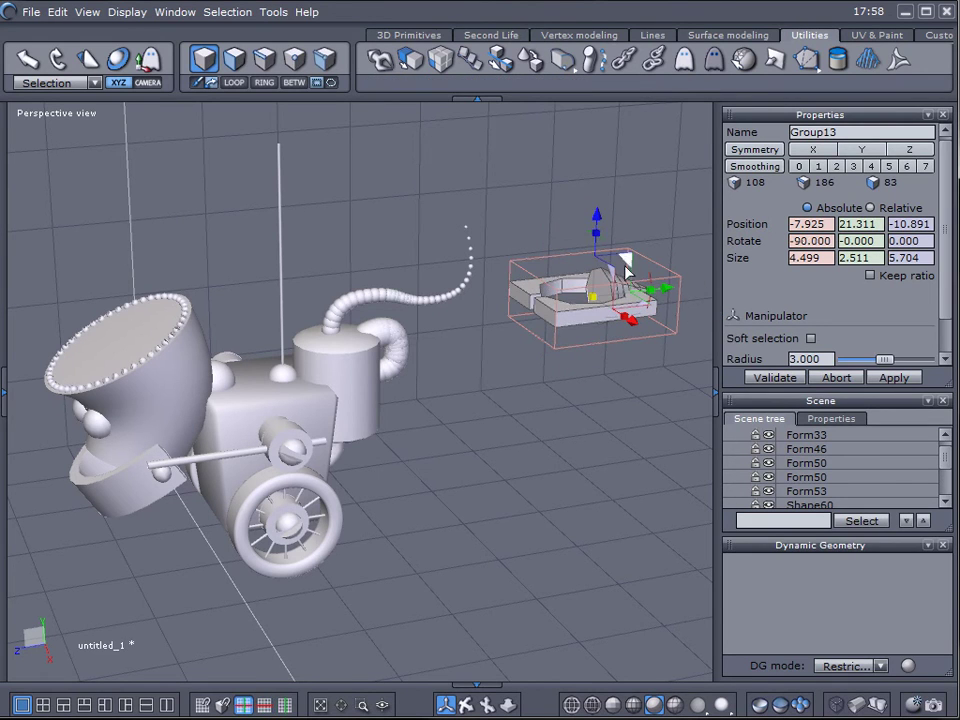
{"action": "left_click_drag", "start_coordinate": [621, 283], "coordinate": [15, 477]}
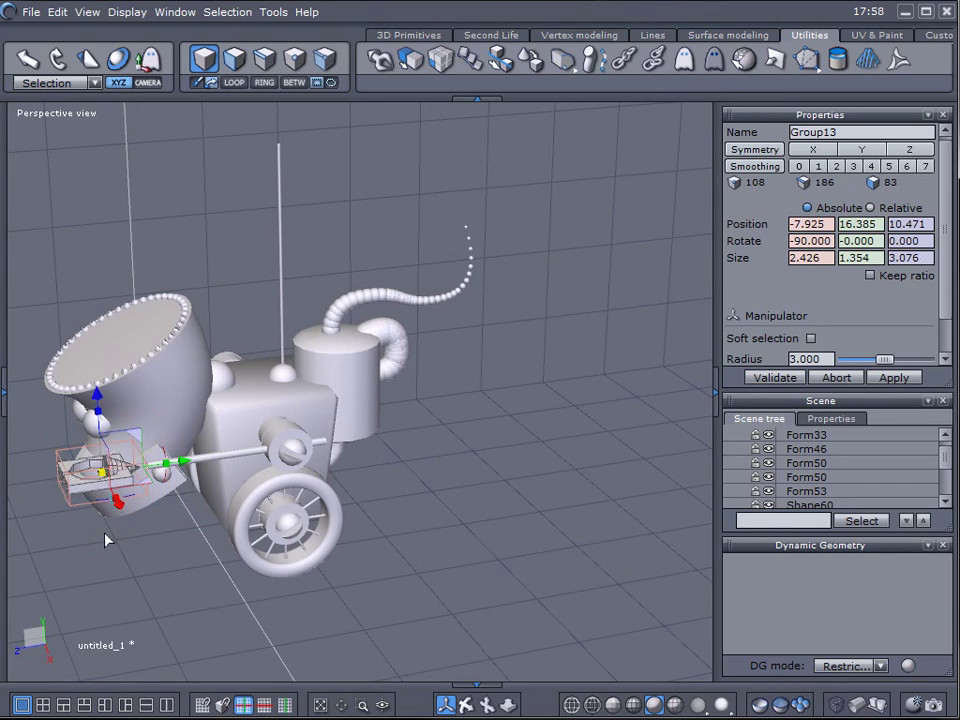
{"action": "scroll", "coordinate": [100, 541], "scroll_direction": "up", "scroll_amount": 3}
Align the claw group with the end of the robot's left arm rod, with the cone's tip meeting the rod.
{"action": "middle_click_drag", "start_coordinate": [100, 541], "coordinate": [553, 422]}
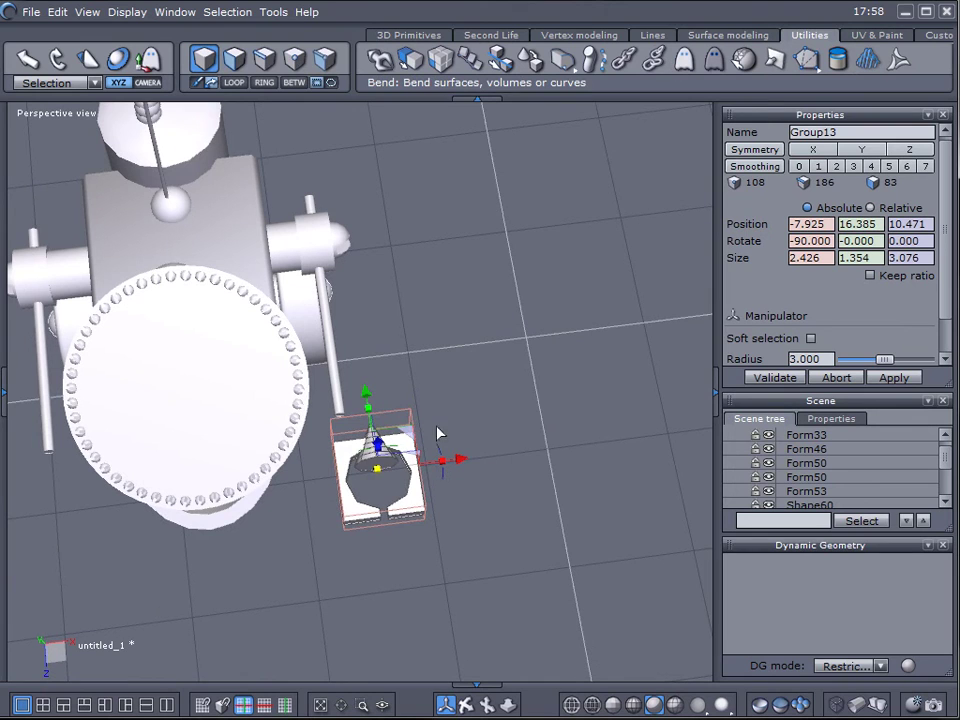
{"action": "left_click_drag", "start_coordinate": [458, 456], "coordinate": [430, 462]}
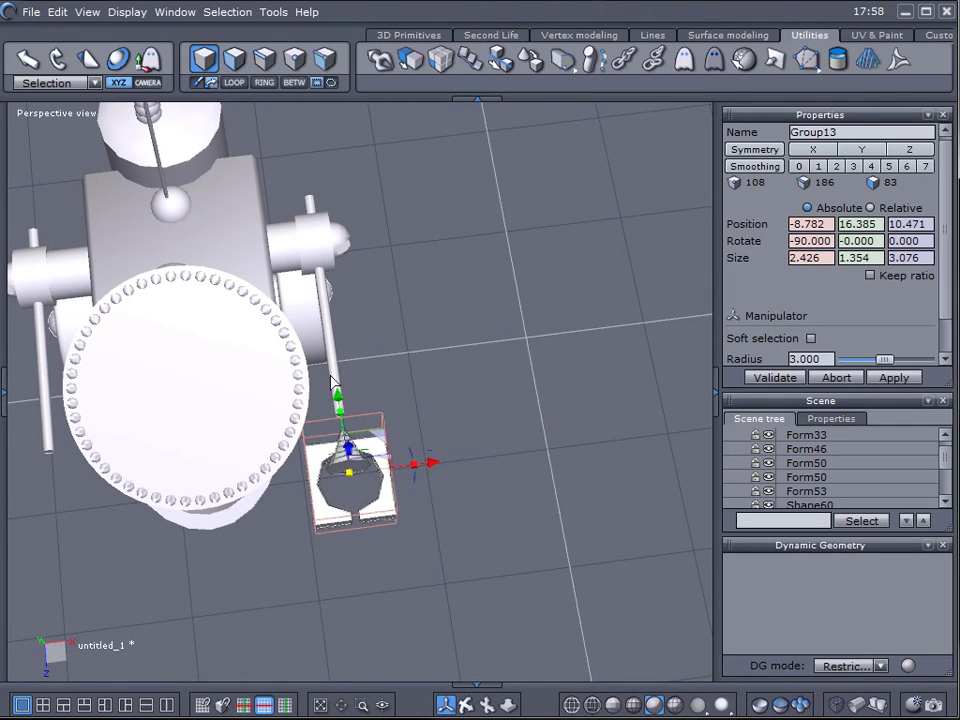
{"action": "left_click_drag", "start_coordinate": [339, 400], "coordinate": [340, 386]}
{"action": "middle_click_drag", "start_coordinate": [340, 386], "coordinate": [258, 238]}
{"action": "left_click_drag", "start_coordinate": [268, 231], "coordinate": [266, 244]}
{"action": "left_click_drag", "start_coordinate": [358, 327], "coordinate": [370, 328]}
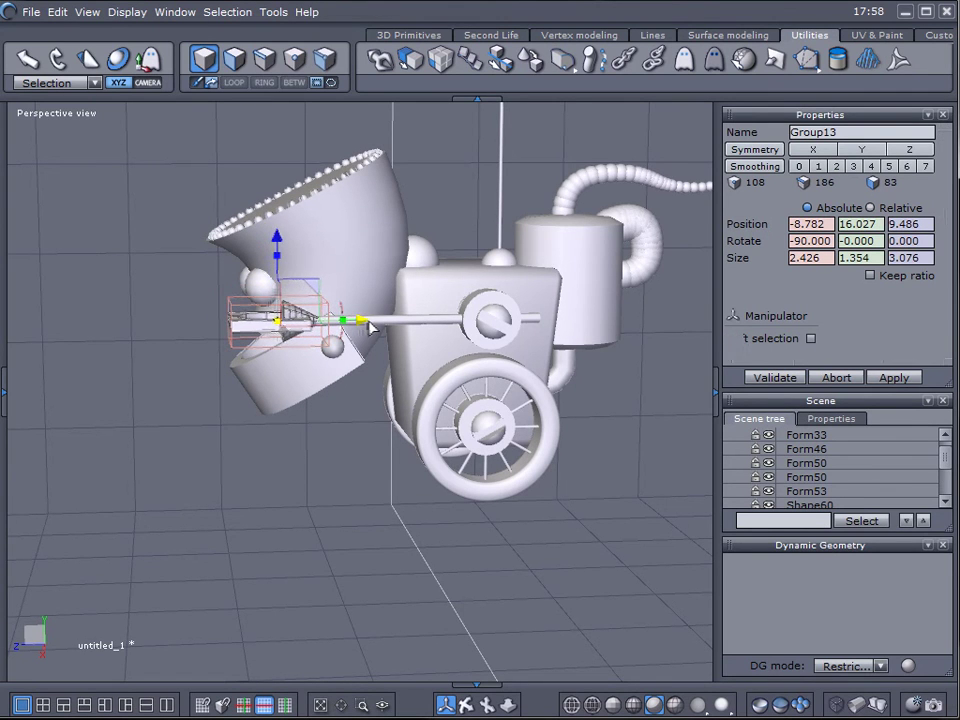
Turn the claw group about the arm rod's axis so it stands upright, with a rotation of -87.884.
{"action": "middle_click_drag", "start_coordinate": [370, 328], "coordinate": [409, 324]}
{"action": "left_click_drag", "start_coordinate": [335, 237], "coordinate": [368, 315]}
{"action": "middle_click_drag", "start_coordinate": [368, 315], "coordinate": [392, 332]}
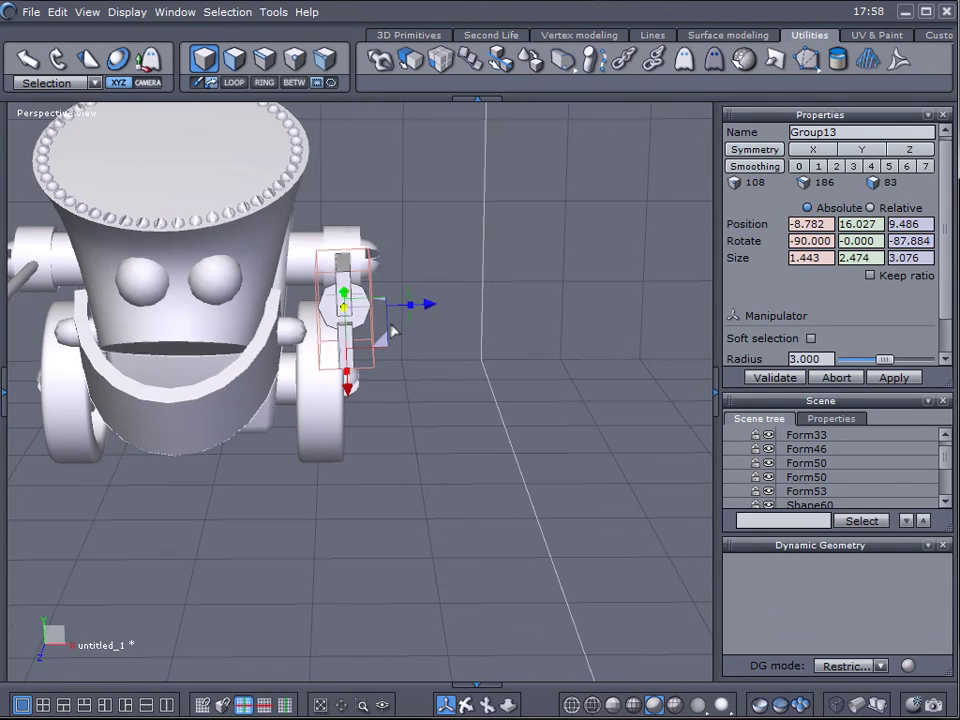
Move the claw group to the robot's opposite arm and center its cone on the end of that rod.
{"action": "left_click_drag", "start_coordinate": [428, 308], "coordinate": [95, 312]}
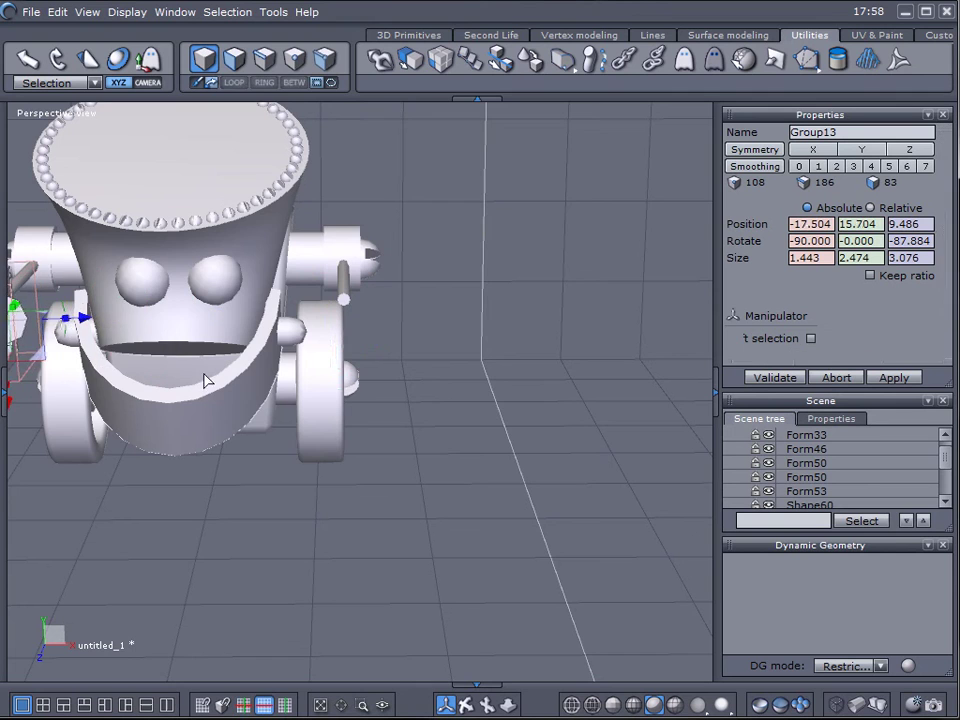
{"action": "middle_click_drag", "start_coordinate": [204, 379], "coordinate": [458, 428]}
{"action": "scroll", "coordinate": [212, 308], "scroll_direction": "up", "scroll_amount": 5}
{"action": "middle_click_drag", "start_coordinate": [212, 308], "coordinate": [500, 296]}
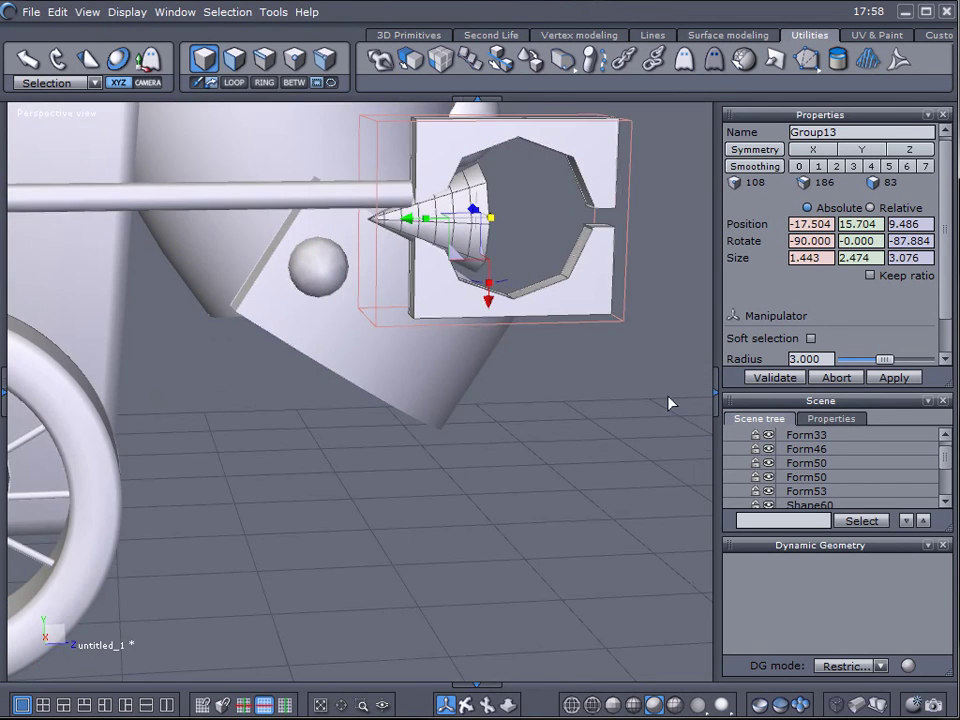
{"action": "mouse_move", "coordinate": [494, 314]}
{"action": "left_mouse_down"}
{"action": "mouse_move", "coordinate": [493, 279]}
{"action": "mouse_move", "coordinate": [495, 289]}
{"action": "left_mouse_up"}
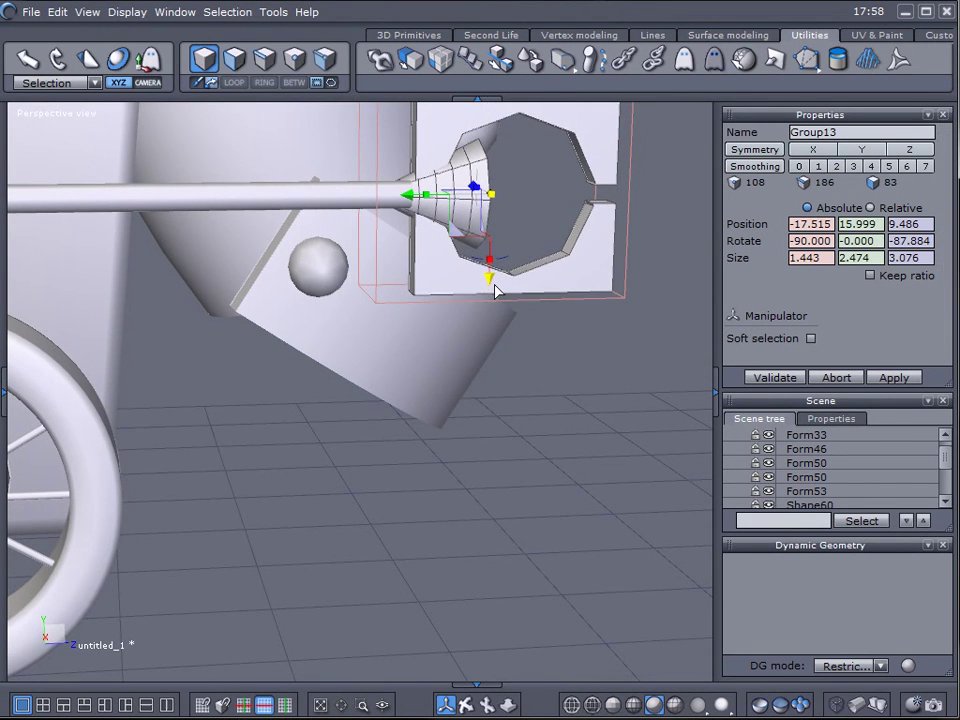
{"action": "middle_click_drag", "start_coordinate": [544, 375], "coordinate": [321, 540]}
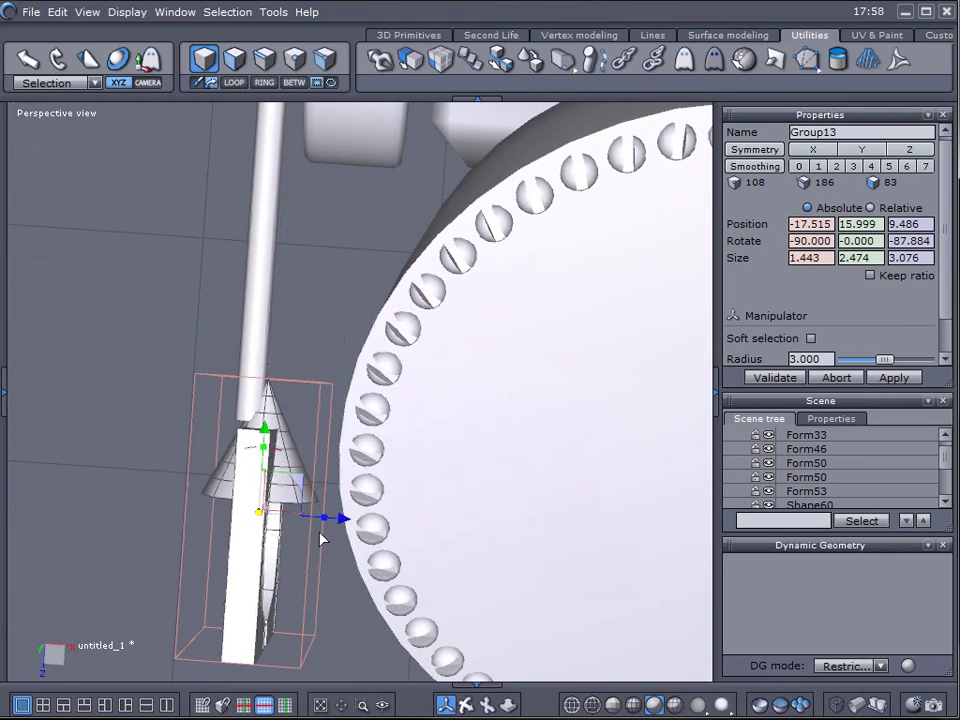
{"action": "left_click_drag", "start_coordinate": [343, 521], "coordinate": [327, 518]}
{"action": "scroll", "coordinate": [330, 518], "scroll_direction": "down", "scroll_amount": 3}
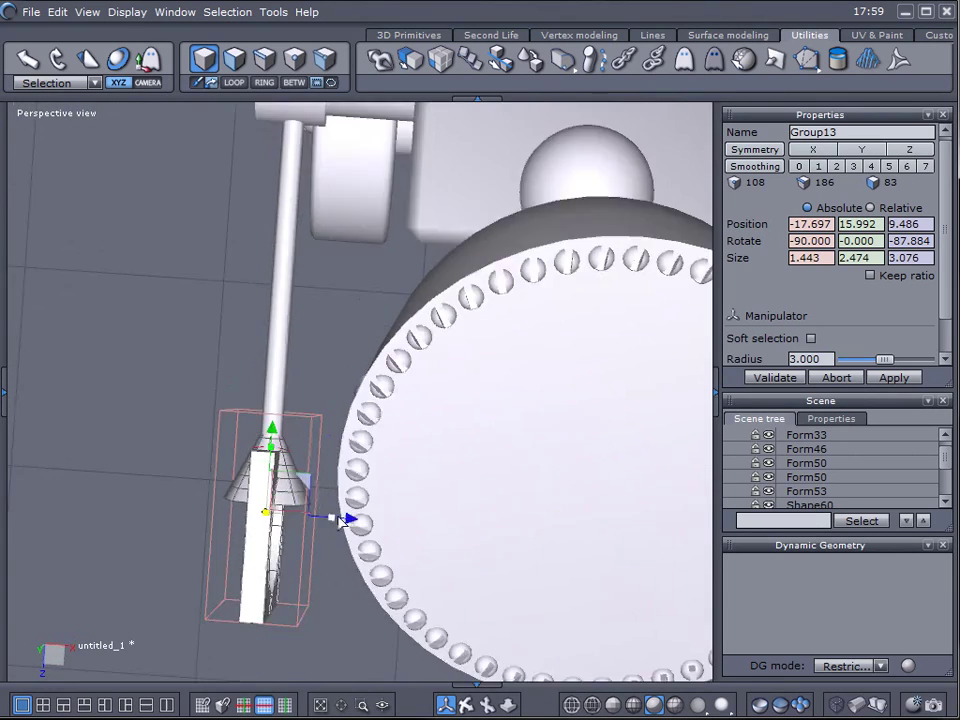
{"action": "middle_click_drag", "start_coordinate": [330, 518], "coordinate": [508, 343]}
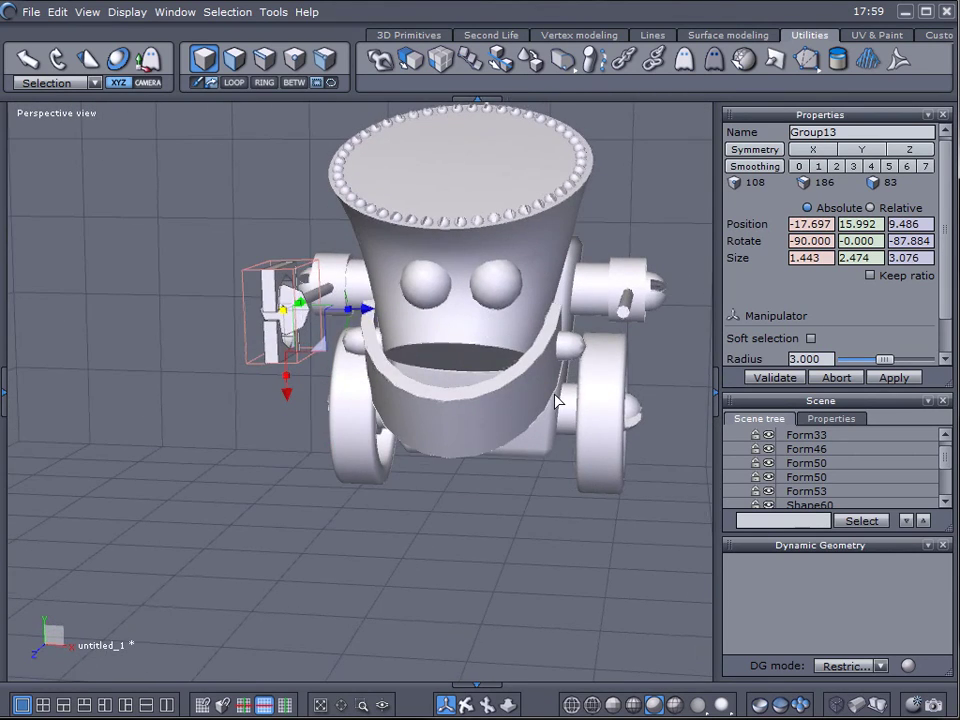
Copy the claw group back to the robot's left arm and center the copy's cone on the rod's end.
{"action": "left_click_drag", "start_coordinate": [368, 316], "coordinate": [709, 343]}
{"action": "middle_click_drag", "start_coordinate": [709, 343], "coordinate": [266, 332]}
{"action": "left_click_drag", "start_coordinate": [235, 376], "coordinate": [237, 393]}
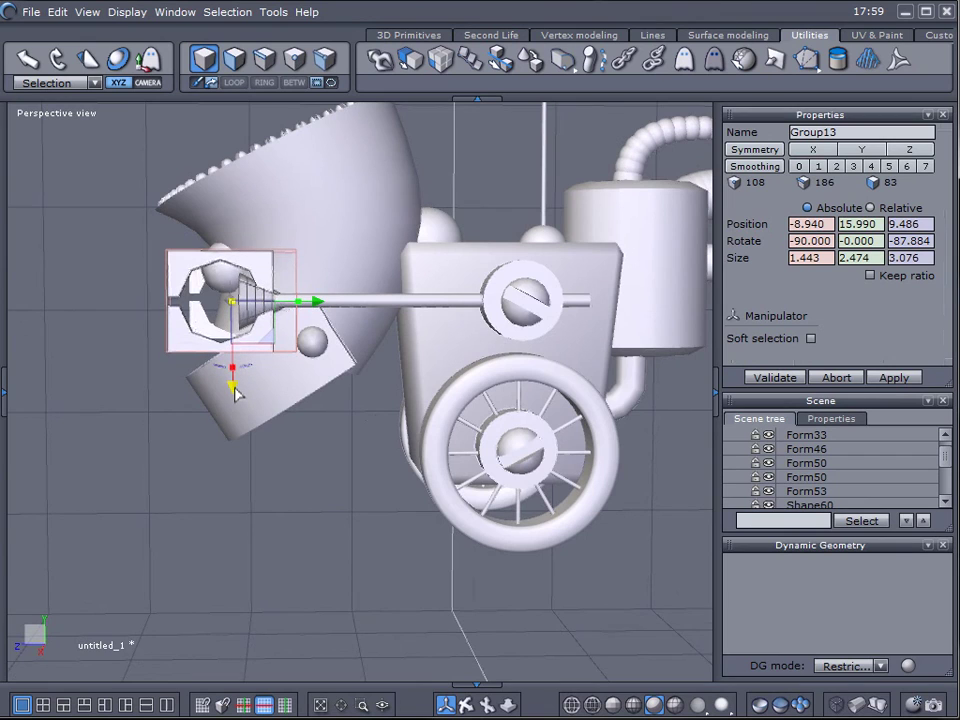
{"action": "scroll", "coordinate": [265, 440], "scroll_direction": "up", "scroll_amount": 4}
{"action": "middle_click_drag", "start_coordinate": [265, 440], "coordinate": [512, 501]}
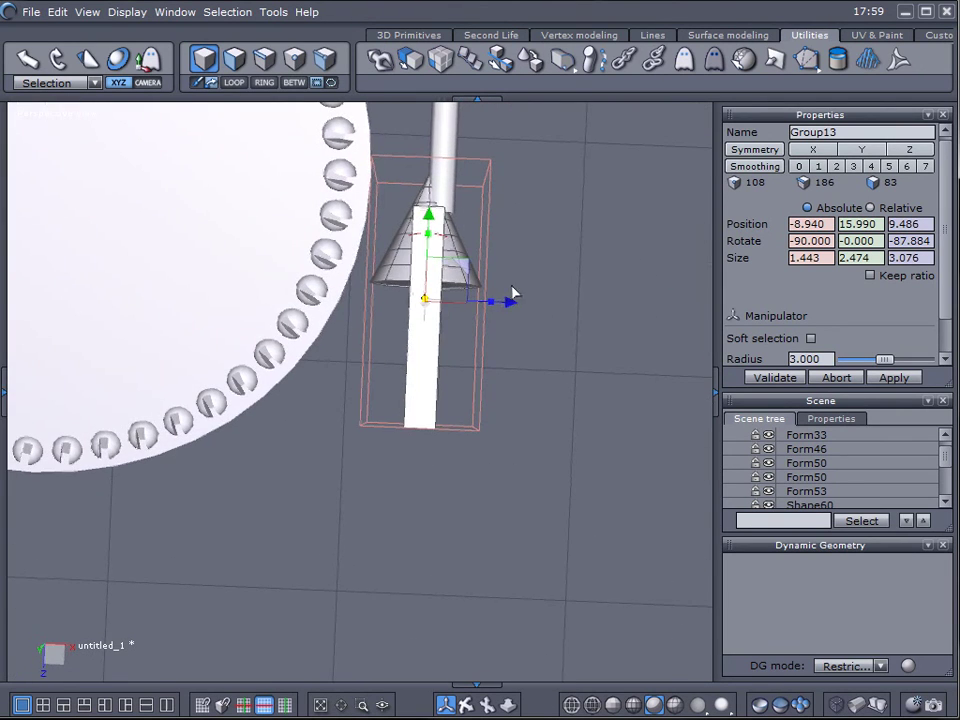
{"action": "left_click_drag", "start_coordinate": [516, 296], "coordinate": [525, 304]}
{"action": "scroll", "coordinate": [531, 401], "scroll_direction": "down", "scroll_amount": 2}
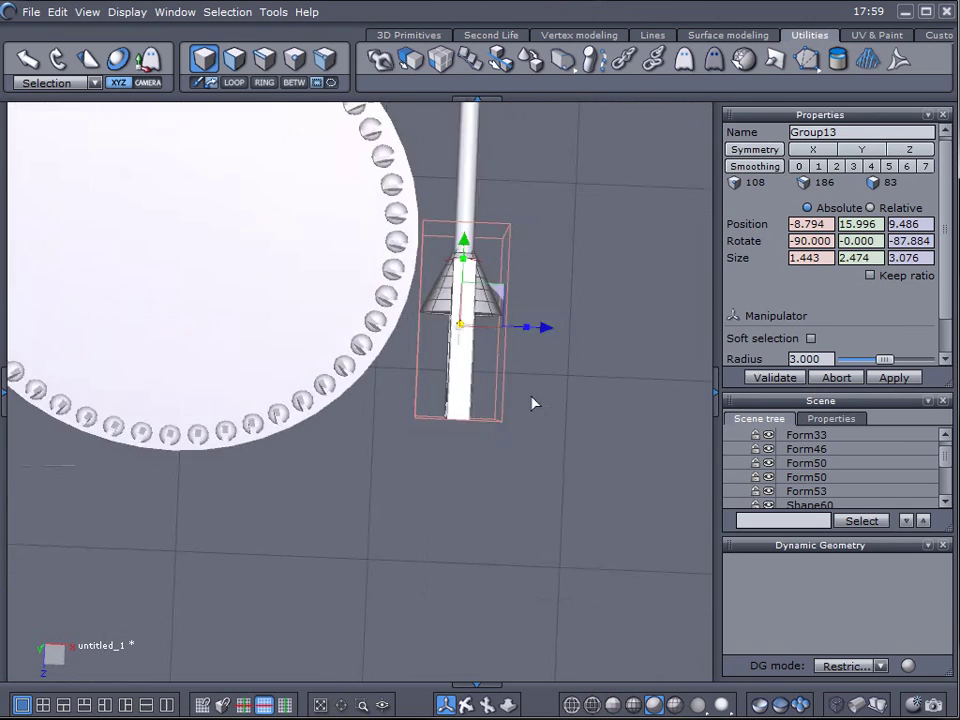
{"action": "middle_click_drag", "start_coordinate": [531, 401], "coordinate": [459, 410]}
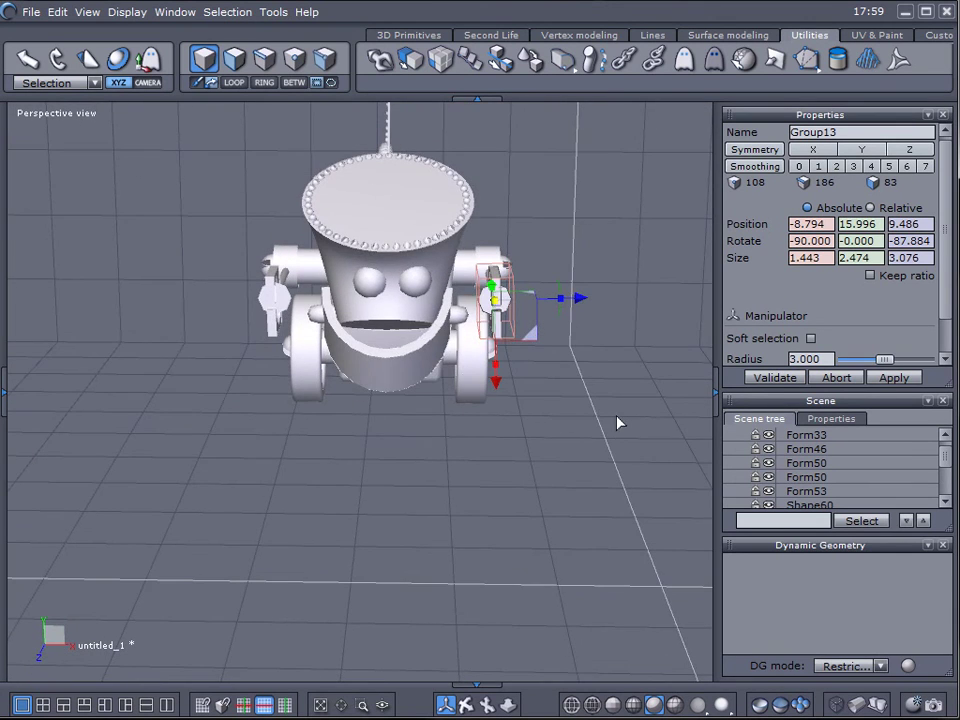
Deselect the claw and inspect the robot and both arm claws from several angles.
{"action": "middle_click_drag", "start_coordinate": [617, 423], "coordinate": [375, 399]}
{"action": "left_click", "coordinate": [375, 461]}
{"action": "middle_click_drag", "start_coordinate": [375, 461], "coordinate": [328, 452]}
{"action": "scroll", "coordinate": [328, 452], "scroll_direction": "up", "scroll_amount": 2}
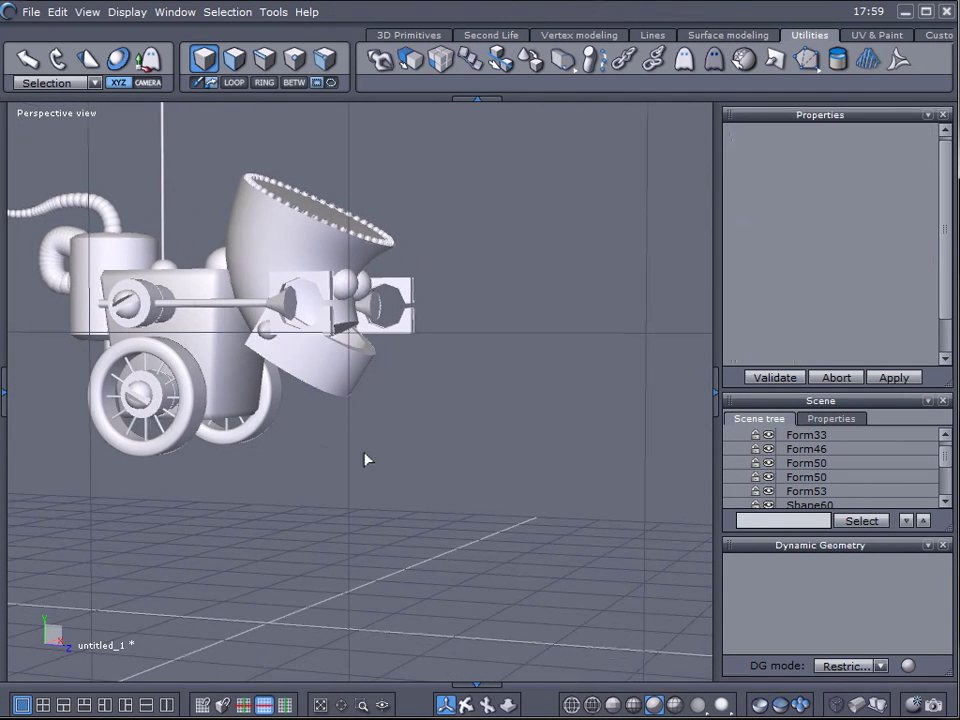
{"action": "scroll", "coordinate": [366, 456], "scroll_direction": "up", "scroll_amount": 3}
{"action": "scroll", "coordinate": [369, 407], "scroll_direction": "down", "scroll_amount": 2}
{"action": "scroll", "coordinate": [347, 545], "scroll_direction": "up", "scroll_amount": 2}
{"action": "middle_click_drag", "start_coordinate": [463, 501], "coordinate": [221, 312]}
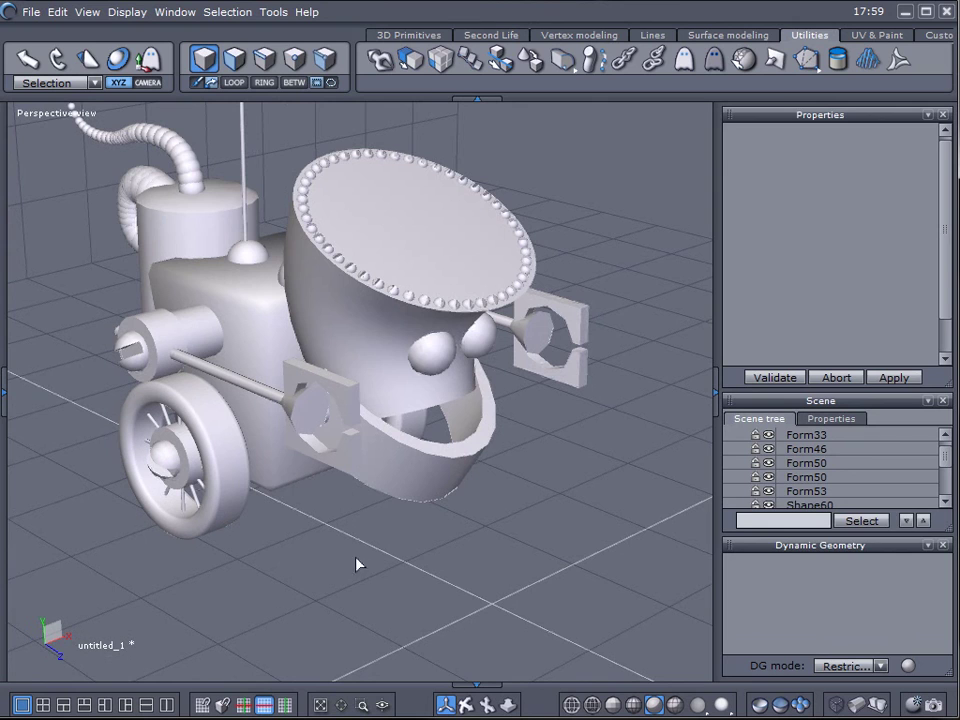
{"action": "middle_click_drag", "start_coordinate": [630, 540], "coordinate": [583, 414]}
{"action": "scroll", "coordinate": [435, 470], "scroll_direction": "down", "scroll_amount": 2}
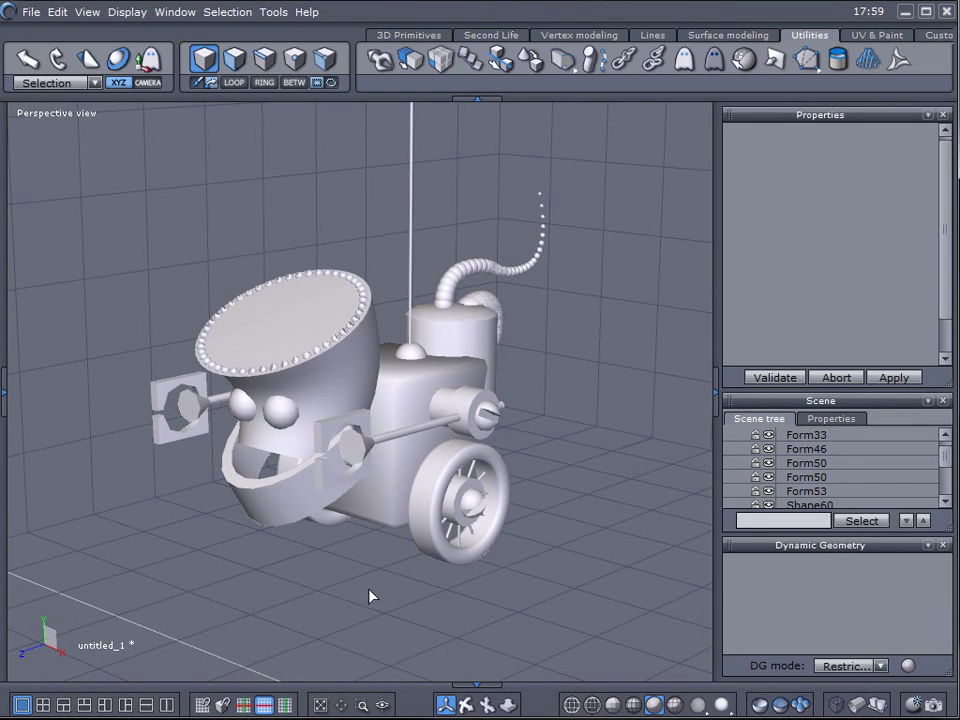
{"action": "middle_click_drag", "start_coordinate": [383, 469], "coordinate": [458, 462]}
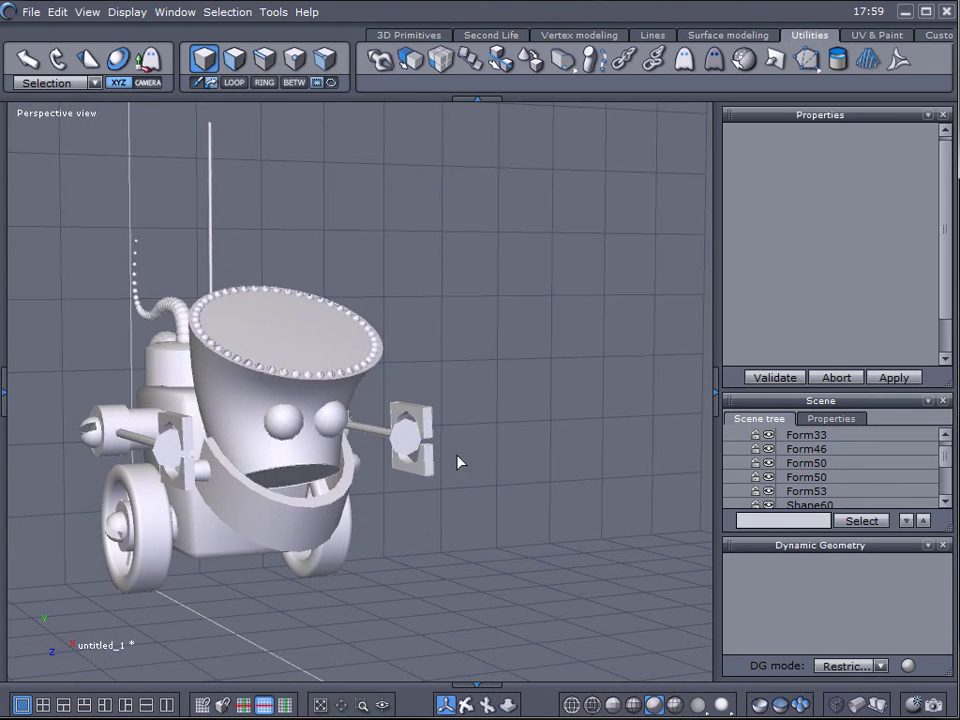
{"action": "middle_click_drag", "start_coordinate": [450, 541], "coordinate": [399, 495]}
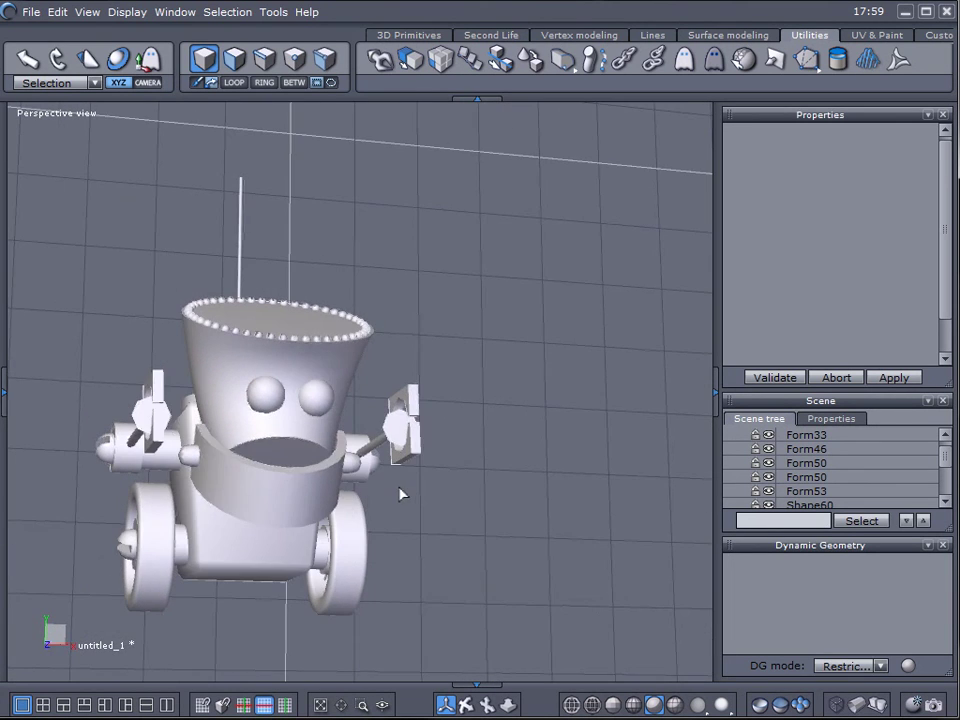
{"action": "left_click", "coordinate": [424, 37]}
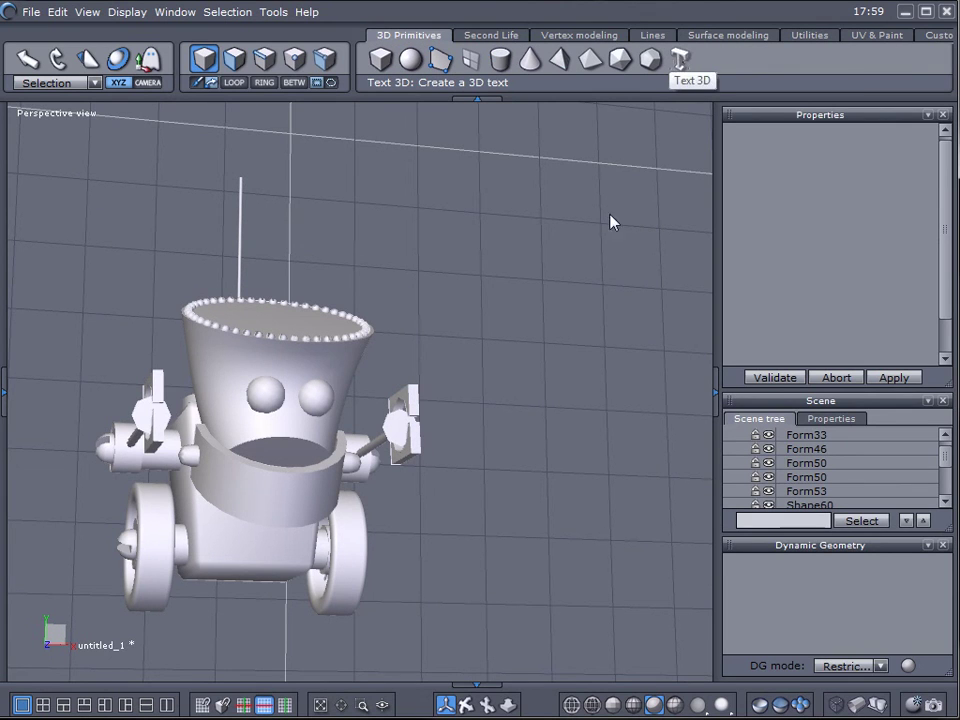
{"action": "left_click", "coordinate": [680, 59]}
{"action": "left_click", "coordinate": [469, 327]}
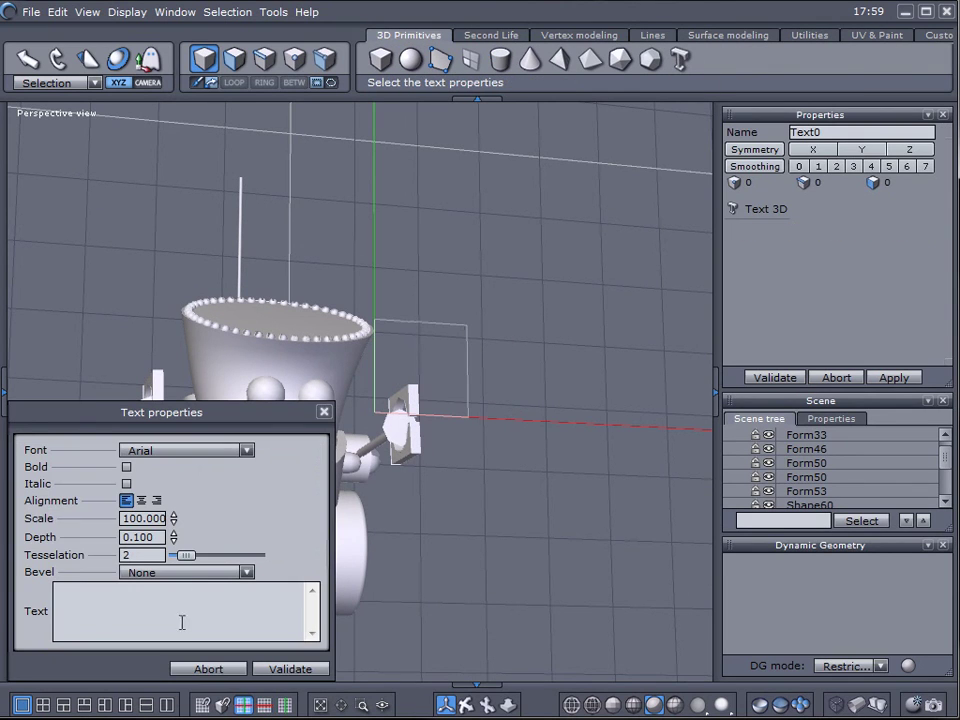
{"action": "type", "text": "G"}
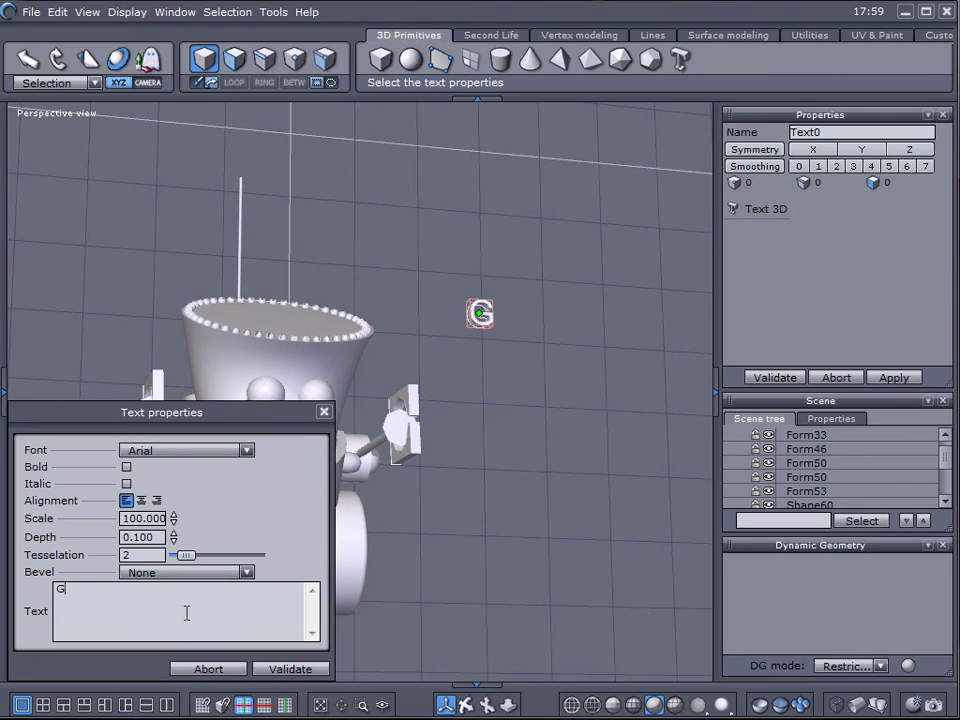
{"action": "type", "text": "EEKATPLAY"}
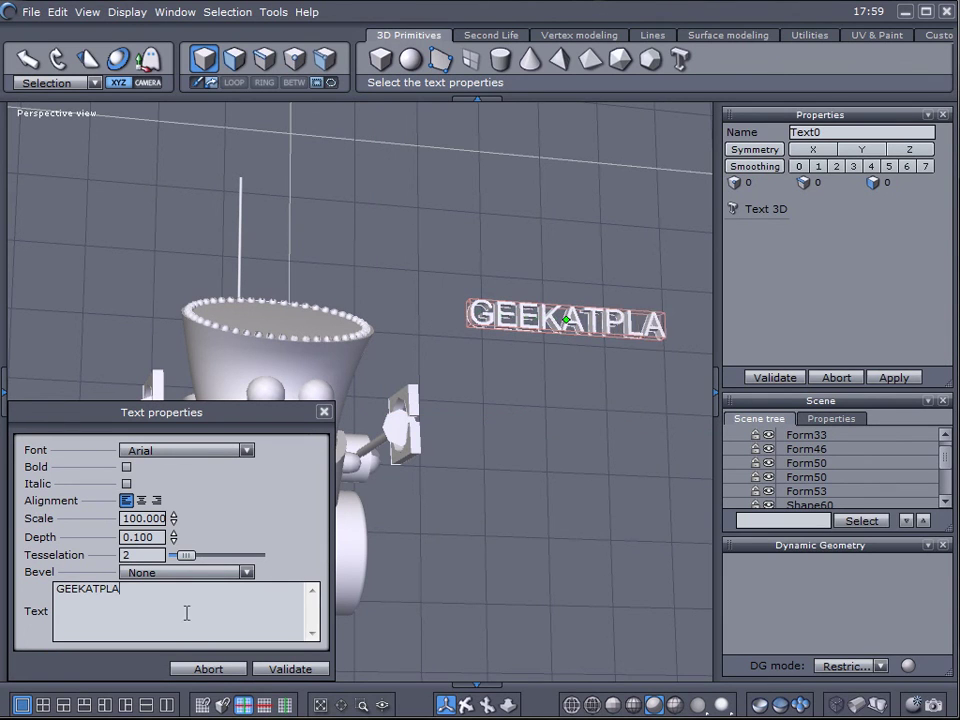
{"action": "left_click", "coordinate": [222, 669]}
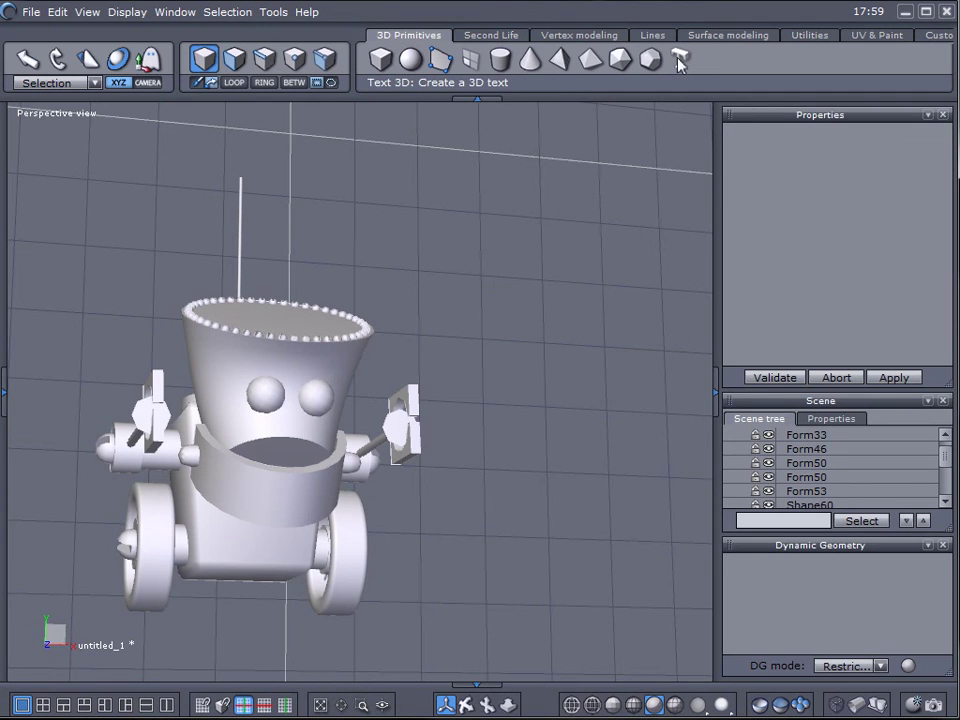
Create the 3D text "GEEKATPLAY" in Arial with scale 100 and depth 0.100 beside the robot.
{"action": "left_click", "coordinate": [680, 59]}
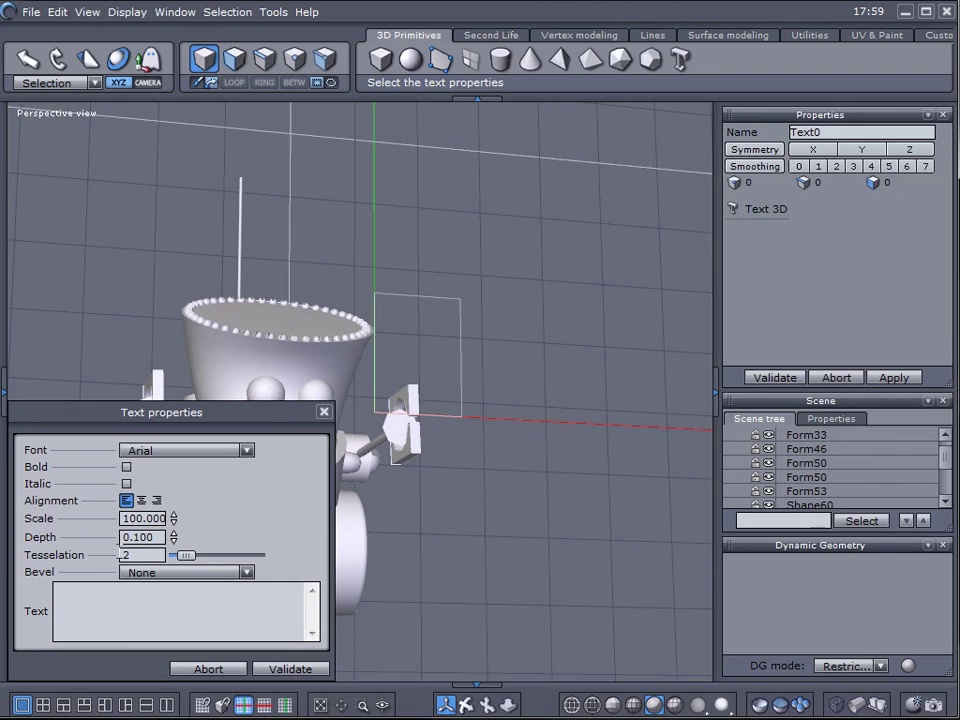
{"action": "type", "text": "G"}
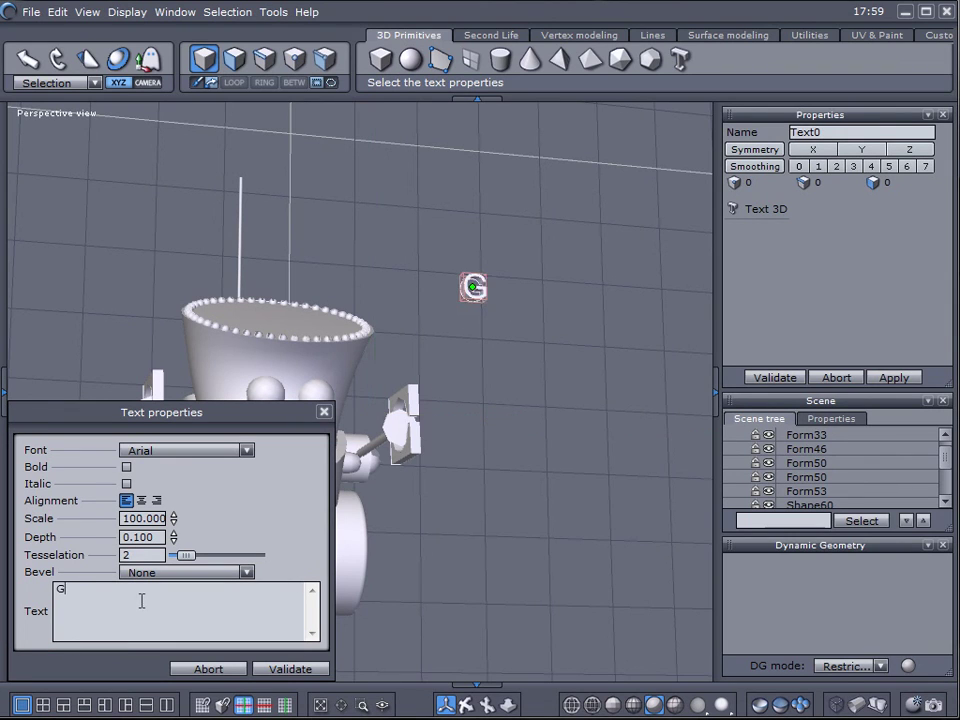
{"action": "type", "text": "EEKATPLAY"}
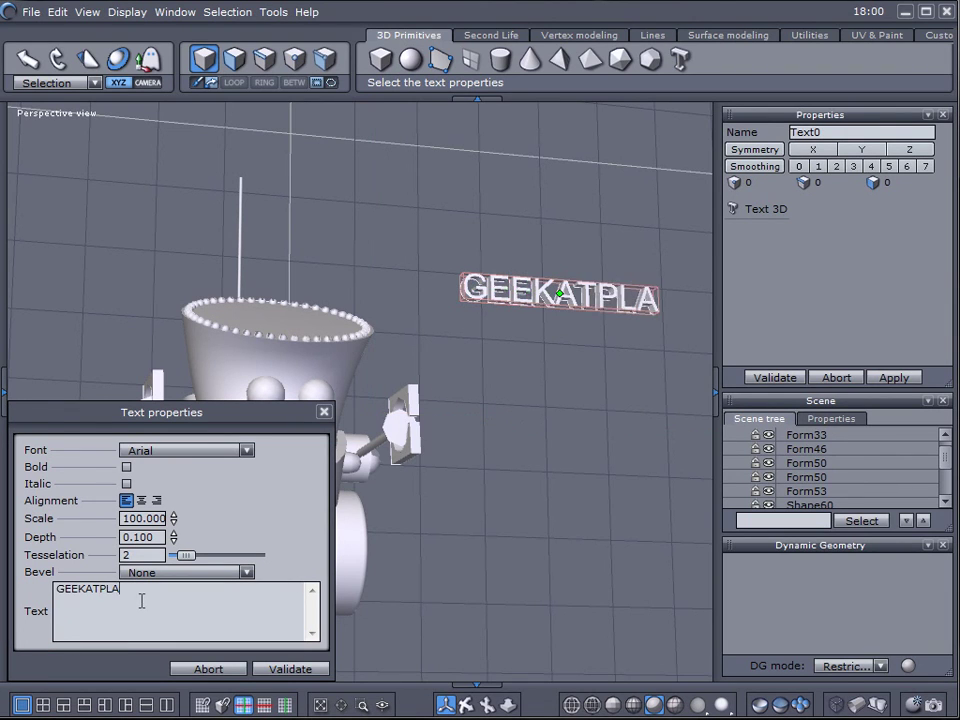
{"action": "left_click", "coordinate": [306, 670]}
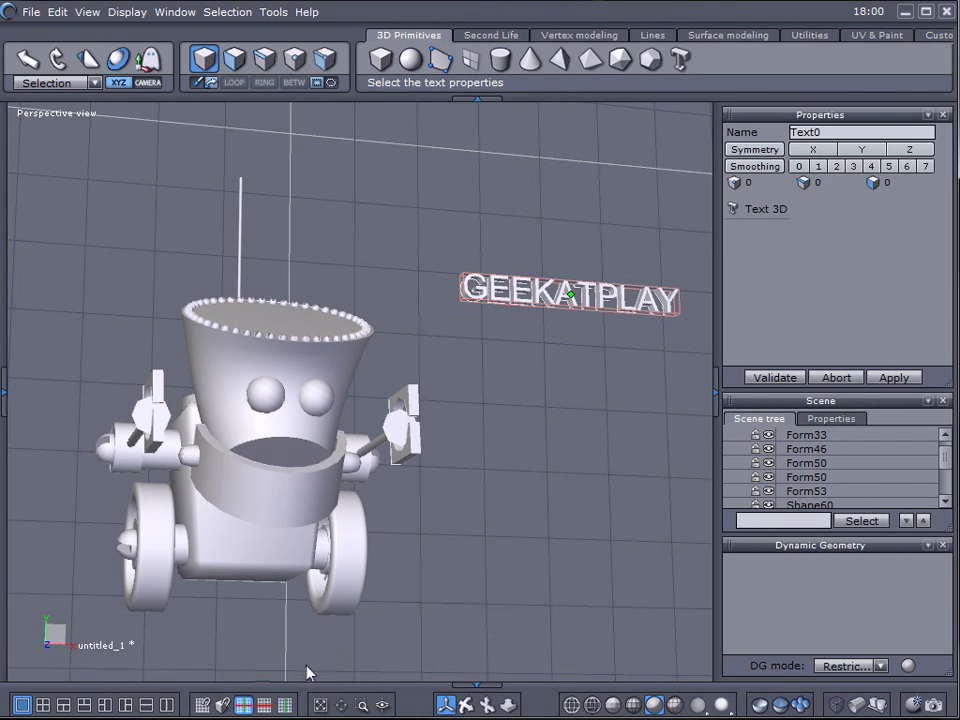
Lower the text to Y 12.651, scale it uniformly down to about 6.011 wide and bring it forward to about Z 3.081.
{"action": "right_click_drag", "start_coordinate": [585, 467], "coordinate": [561, 512]}
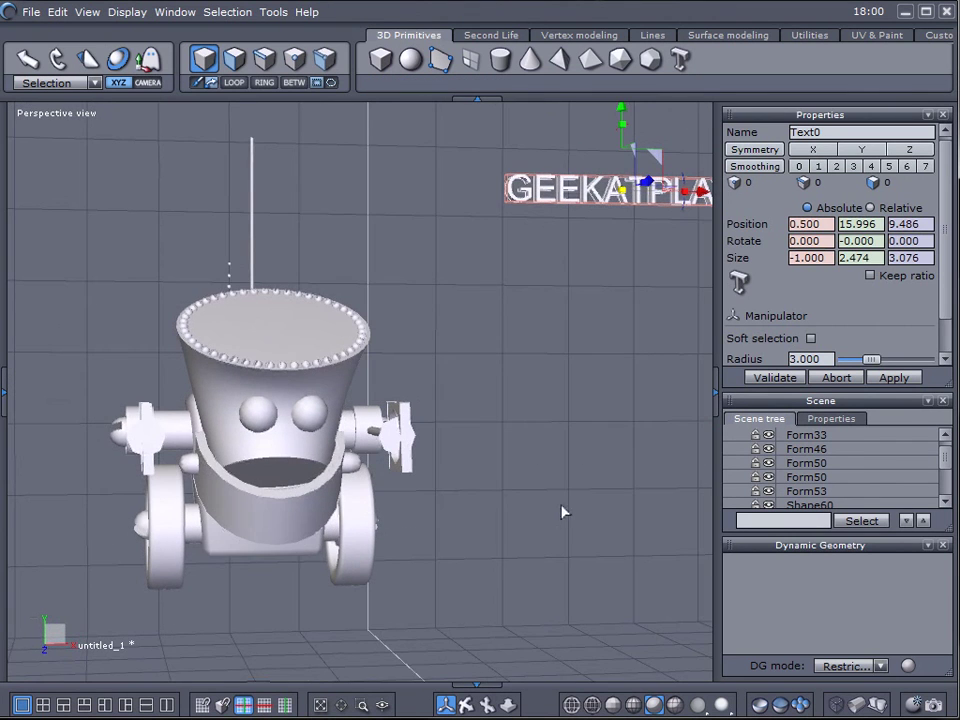
{"action": "left_click_drag", "start_coordinate": [670, 165], "coordinate": [536, 454]}
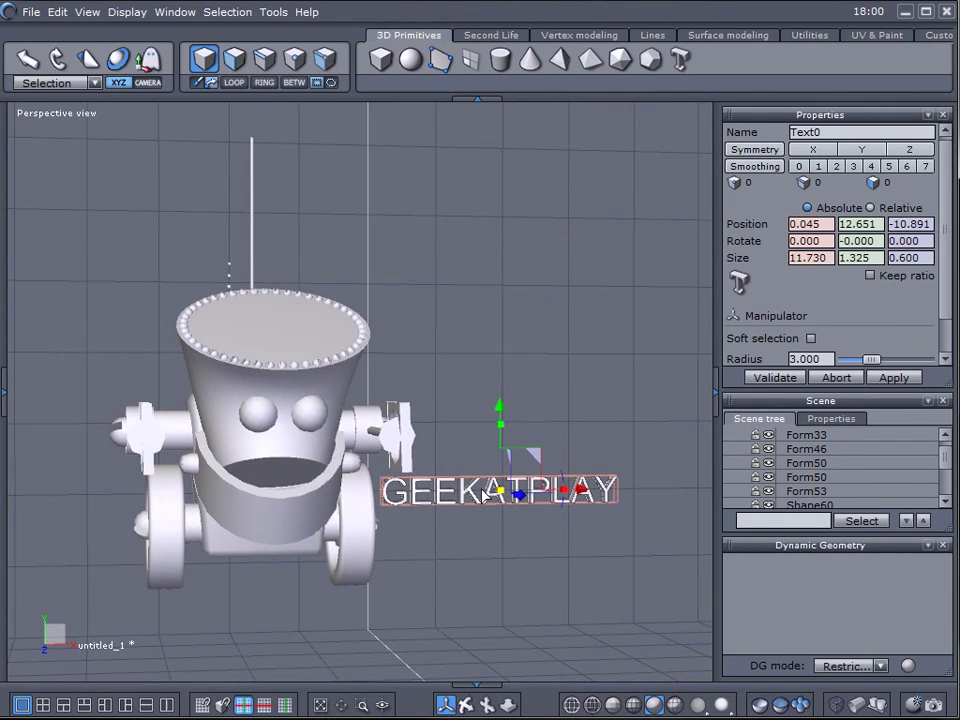
{"action": "left_click_drag", "start_coordinate": [453, 505], "coordinate": [403, 506]}
{"action": "right_click_drag", "start_coordinate": [373, 595], "coordinate": [213, 563]}
{"action": "left_click_drag", "start_coordinate": [219, 510], "coordinate": [486, 557]}
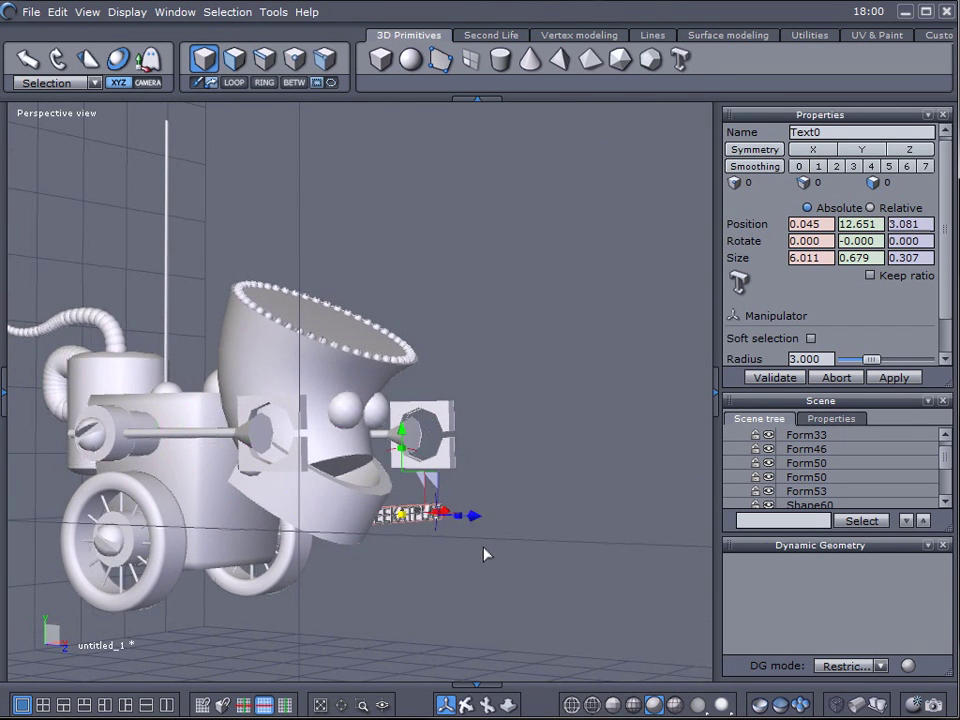
Shrink the text uniformly to about 2.712 wide and move it to the robot's lower body front, at about X -13.291, Z 5.052.
{"action": "scroll", "coordinate": [486, 557], "scroll_direction": "up", "scroll_amount": 5}
{"action": "right_click_drag", "start_coordinate": [443, 578], "coordinate": [129, 602]}
{"action": "scroll", "coordinate": [302, 495], "scroll_direction": "down", "scroll_amount": 3}
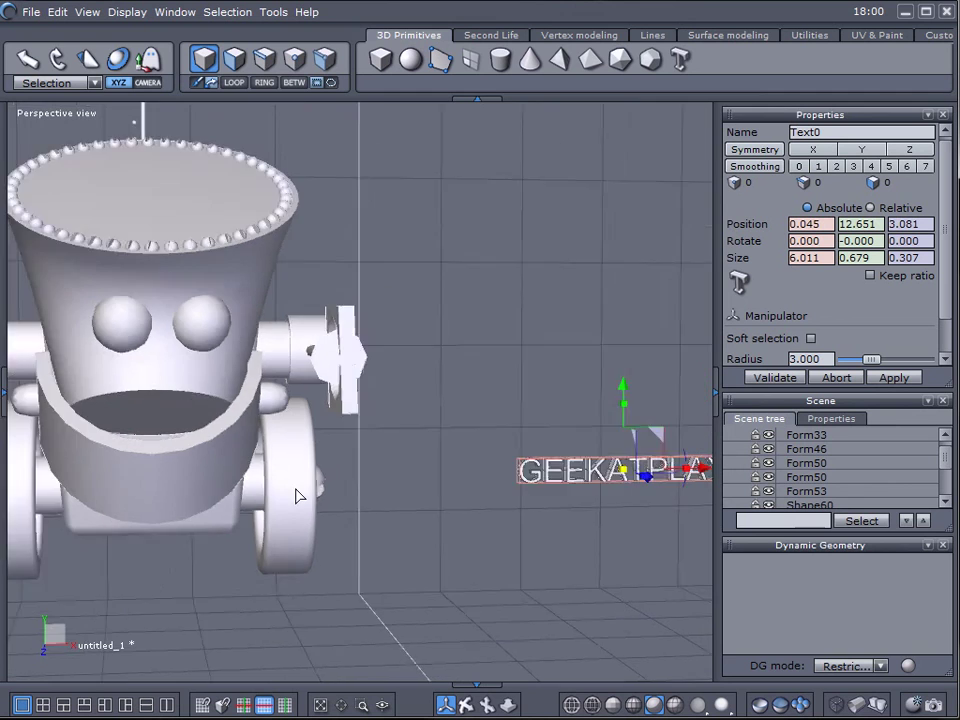
{"action": "right_click_drag", "start_coordinate": [302, 495], "coordinate": [578, 487]}
{"action": "left_click_drag", "start_coordinate": [578, 487], "coordinate": [290, 485]}
{"action": "right_click_drag", "start_coordinate": [172, 557], "coordinate": [476, 555]}
{"action": "left_click_drag", "start_coordinate": [240, 513], "coordinate": [290, 520]}
{"action": "scroll", "coordinate": [253, 536], "scroll_direction": "up", "scroll_amount": 5}
{"action": "left_click_drag", "start_coordinate": [157, 503], "coordinate": [39, 499]}
{"action": "scroll", "coordinate": [238, 521], "scroll_direction": "up", "scroll_amount": 5}
{"action": "scroll", "coordinate": [92, 531], "scroll_direction": "down", "scroll_amount": 4}
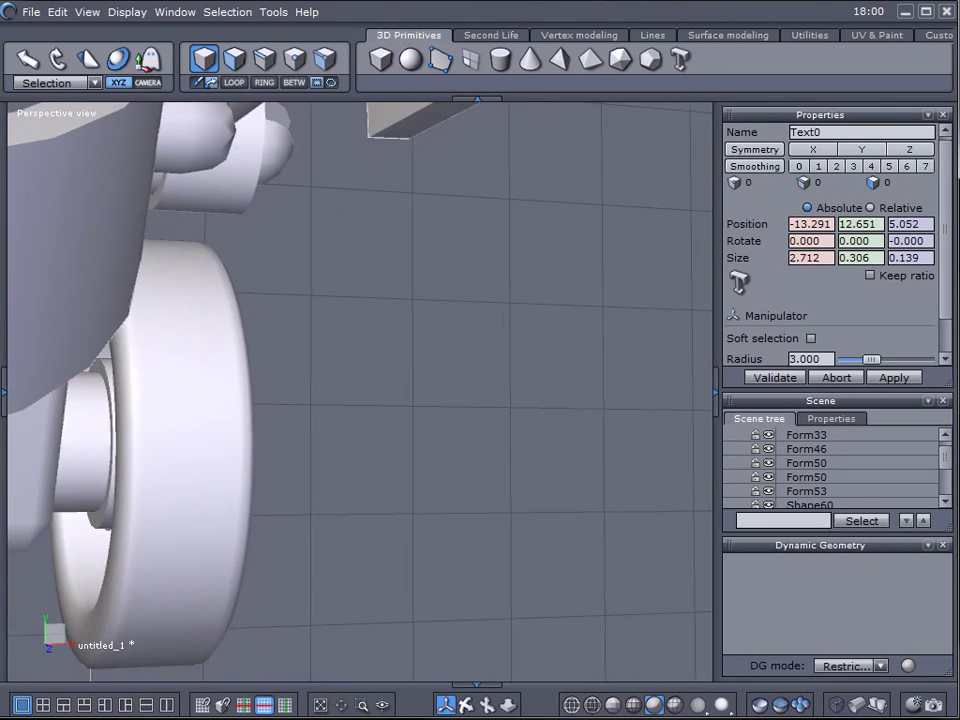
Lower the text to about Y 11.945, stretch its depth to about 0.327 and set it against the body's front at about Z 4.777.
{"action": "right_click_drag", "start_coordinate": [120, 520], "coordinate": [253, 292]}
{"action": "left_click_drag", "start_coordinate": [190, 282], "coordinate": [190, 345]}
{"action": "right_click_drag", "start_coordinate": [200, 350], "coordinate": [321, 446]}
{"action": "left_click_drag", "start_coordinate": [290, 426], "coordinate": [260, 429]}
{"action": "right_click_drag", "start_coordinate": [463, 525], "coordinate": [184, 521]}
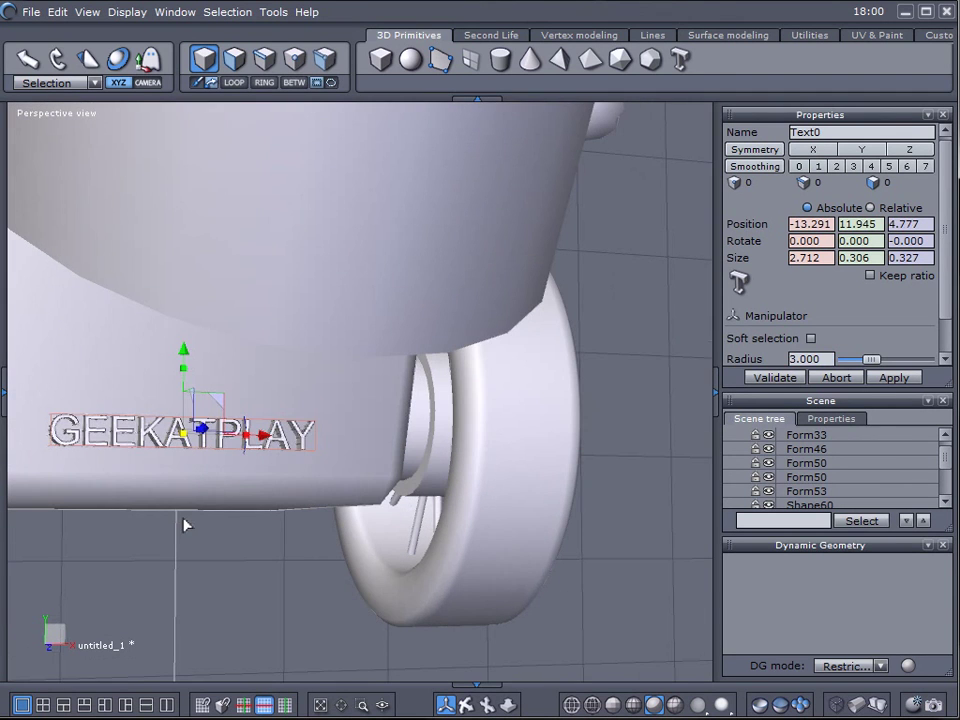
Slide the text sideways along the body's front toward the wheel, to about X -12.524, and deselect it.
{"action": "left_click_drag", "start_coordinate": [262, 437], "coordinate": [345, 456]}
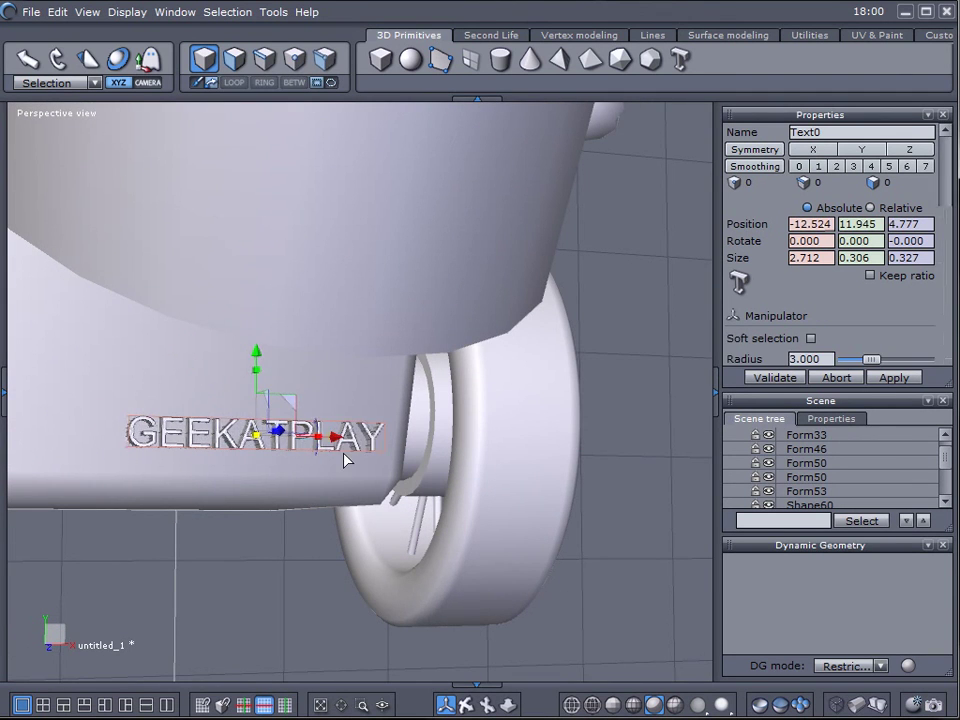
{"action": "scroll", "coordinate": [345, 460], "scroll_direction": "down", "scroll_amount": 5}
{"action": "right_click_drag", "start_coordinate": [345, 463], "coordinate": [511, 583]}
{"action": "scroll", "coordinate": [439, 516], "scroll_direction": "down", "scroll_amount": 5}
{"action": "left_click", "coordinate": [437, 525]}
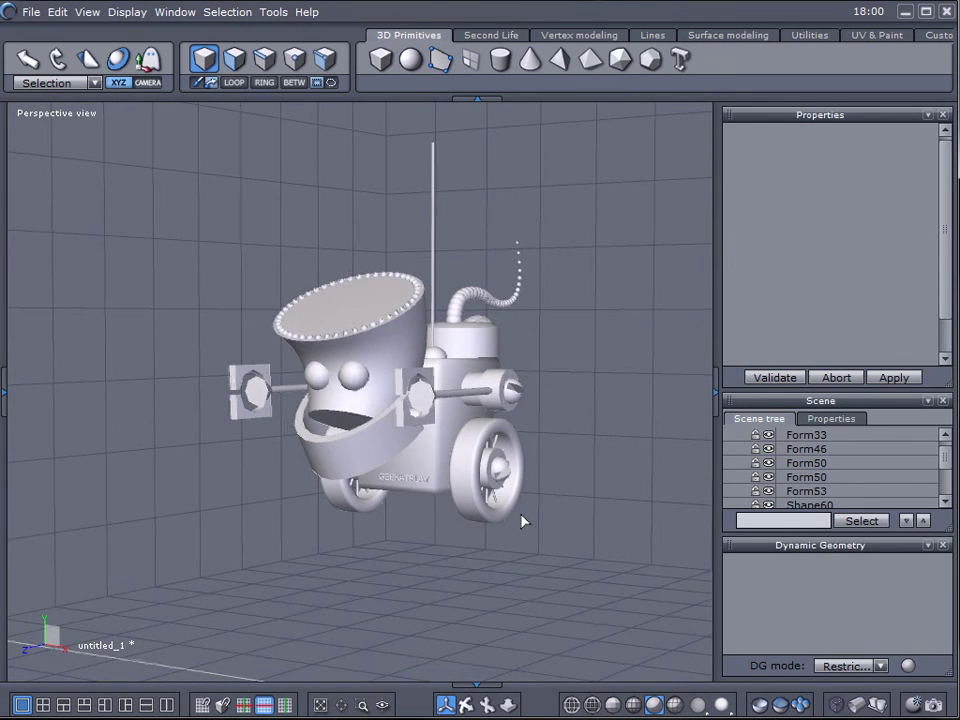